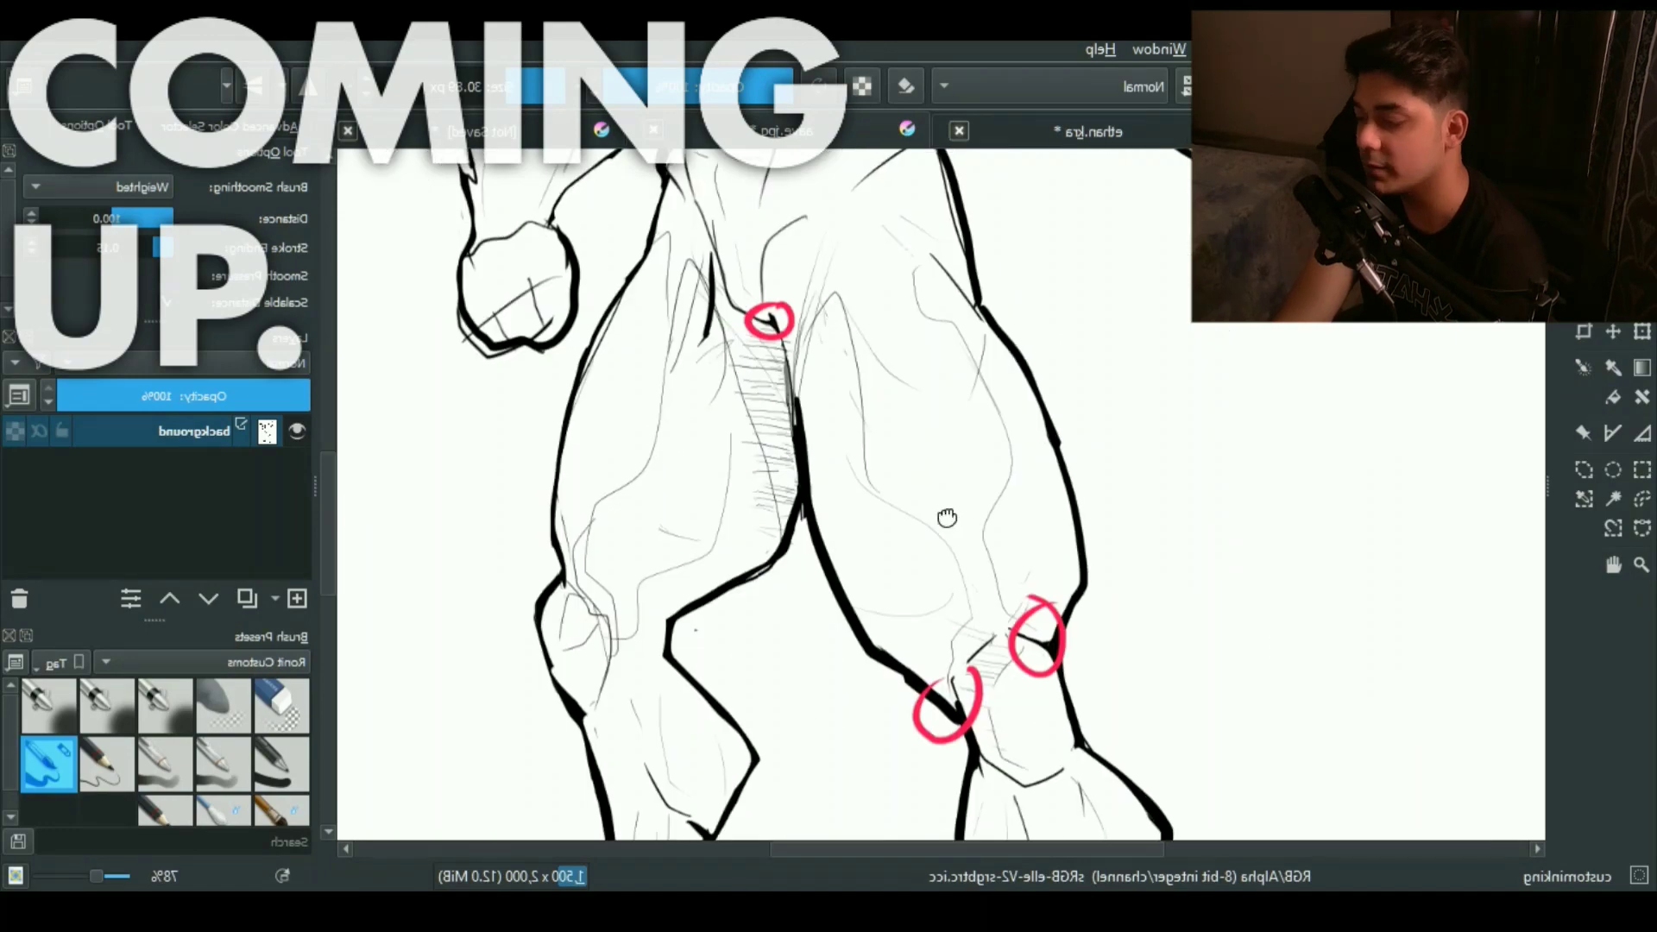
{"action": "left_click_drag", "start_coordinate": [947, 518], "coordinate": [975, 777]}
{"action": "mouse_move", "coordinate": [936, 481]}
{"action": "left_mouse_down"}
{"action": "mouse_move", "coordinate": [932, 613]}
{"action": "mouse_move", "coordinate": [919, 324]}
{"action": "left_mouse_up"}
{"action": "scroll", "coordinate": [920, 322], "scroll_direction": "up", "scroll_amount": 3}
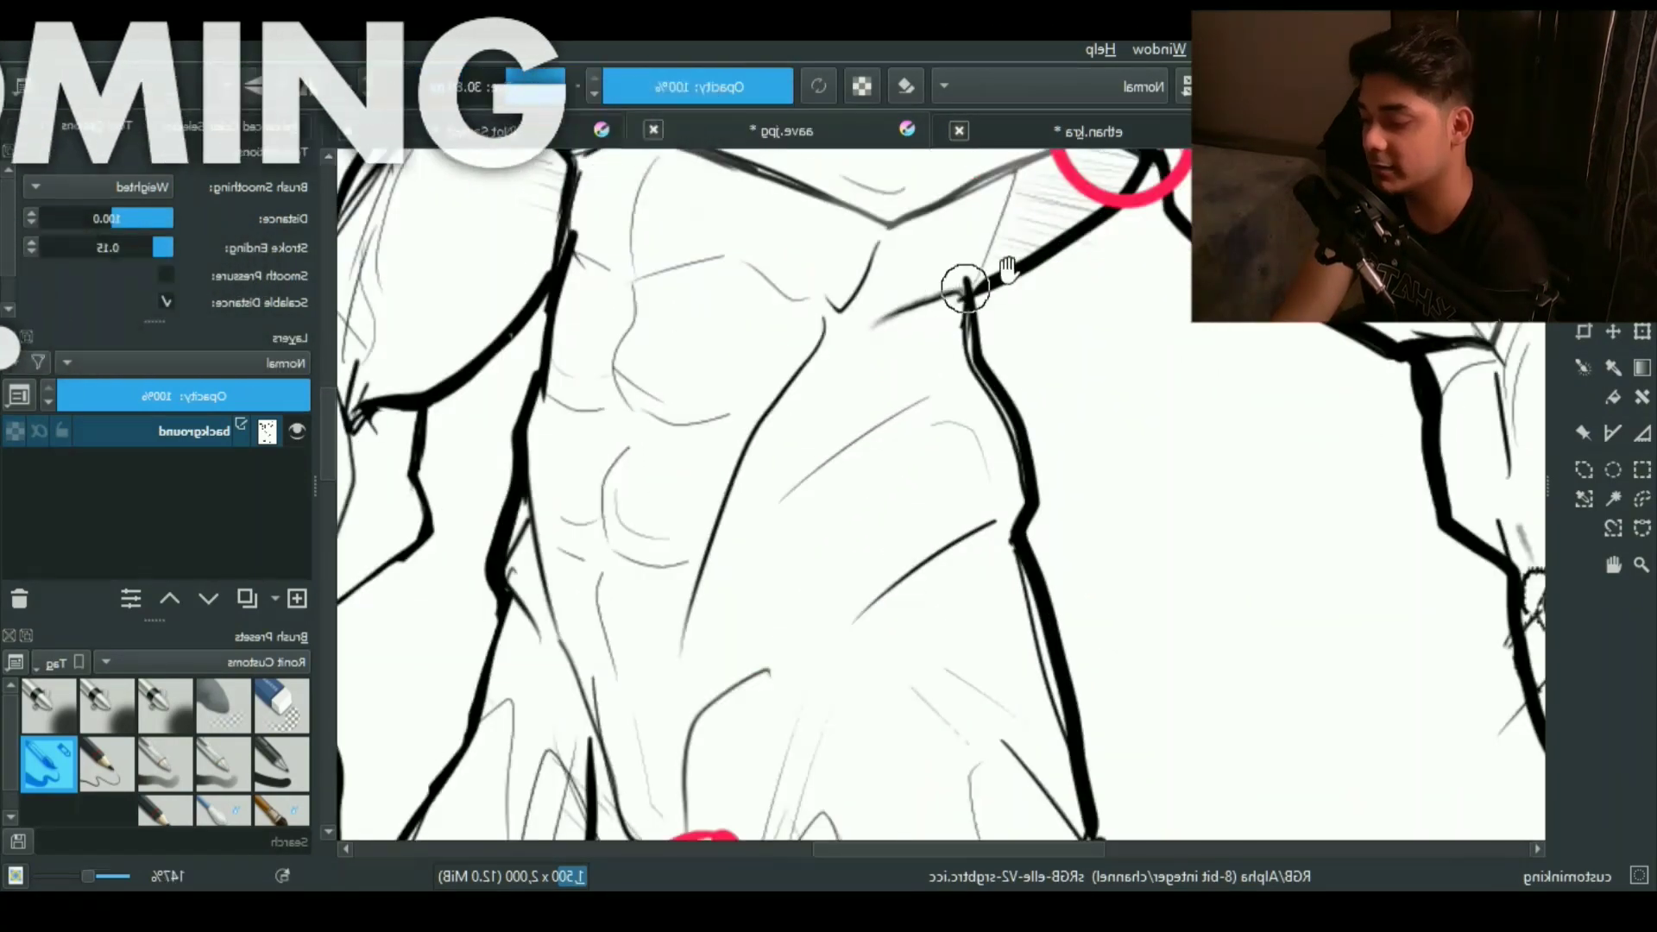
{"action": "scroll", "coordinate": [972, 285], "scroll_direction": "down", "scroll_amount": 1}
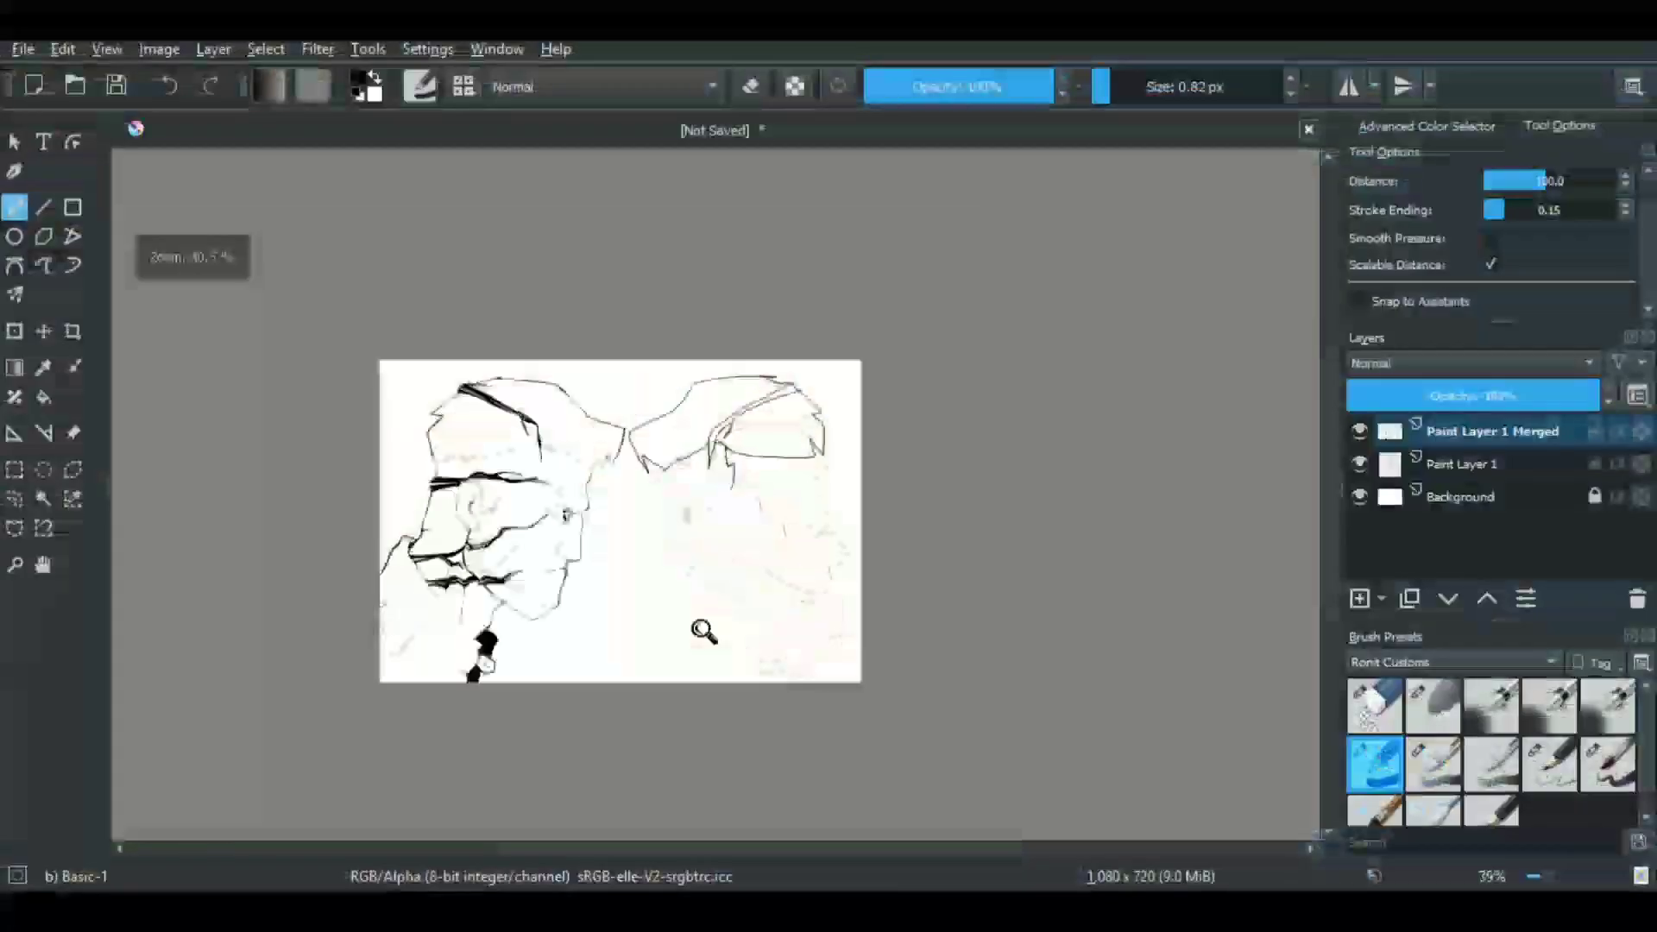
Step: Ink the outline of the right-hand head profile in the sketch of two facing heads
{"action": "left_click_drag", "start_coordinate": [466, 513], "coordinate": [546, 456]}
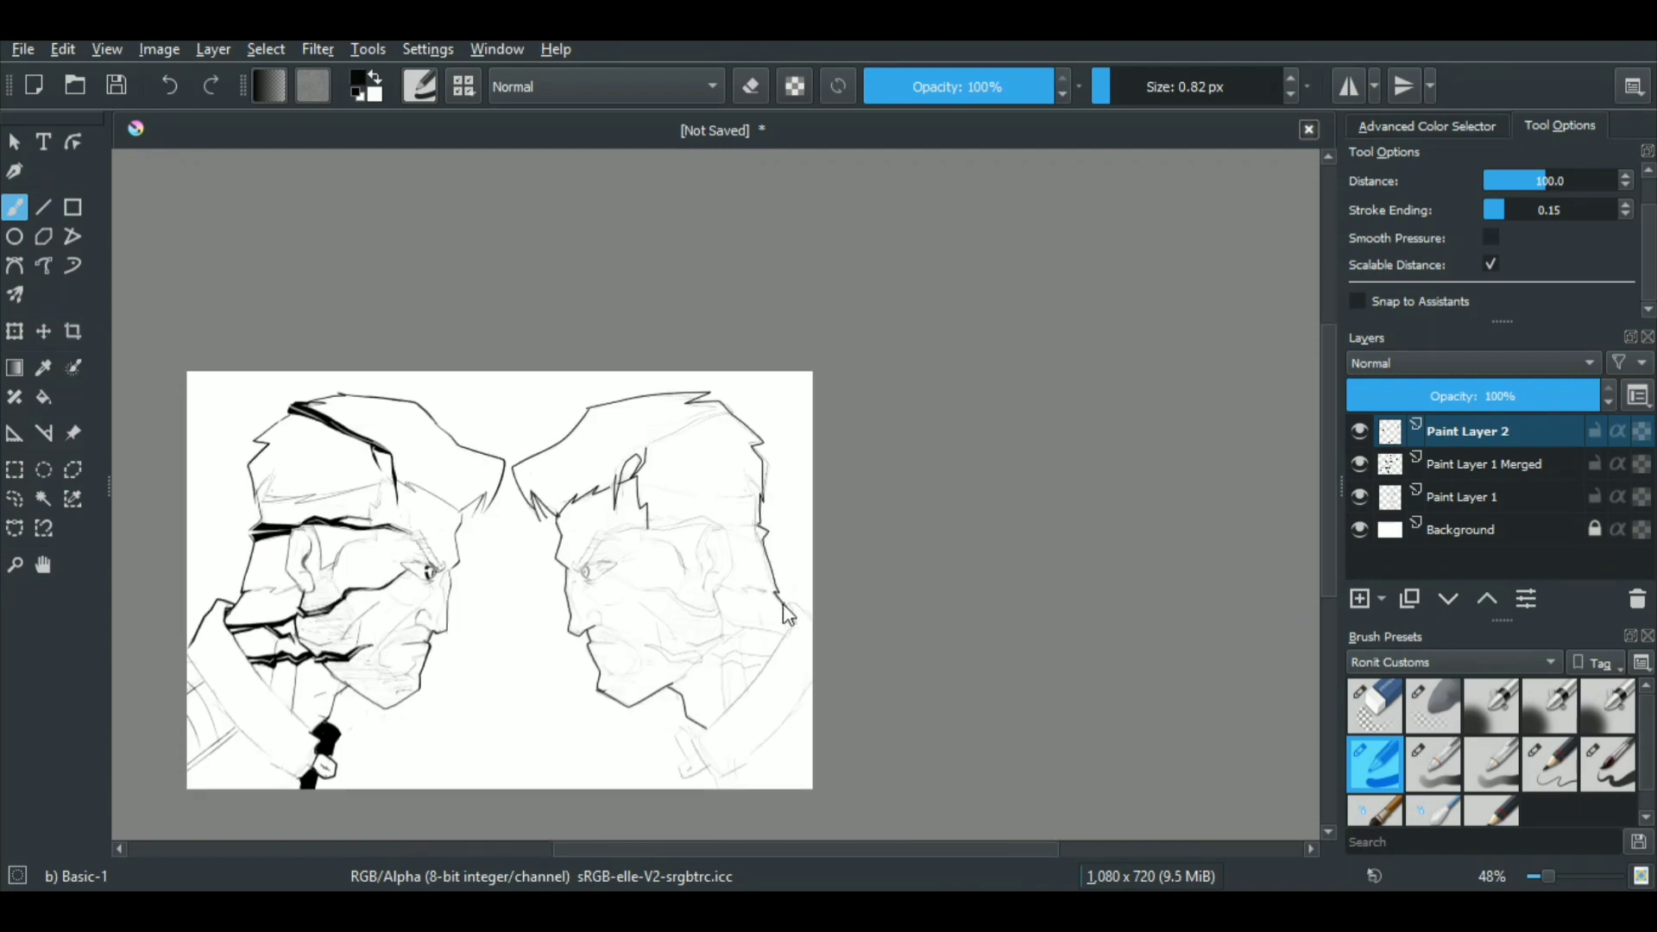
{"action": "left_click_drag", "start_coordinate": [782, 604], "coordinate": [798, 639]}
{"action": "left_click_drag", "start_coordinate": [699, 622], "coordinate": [802, 759]}
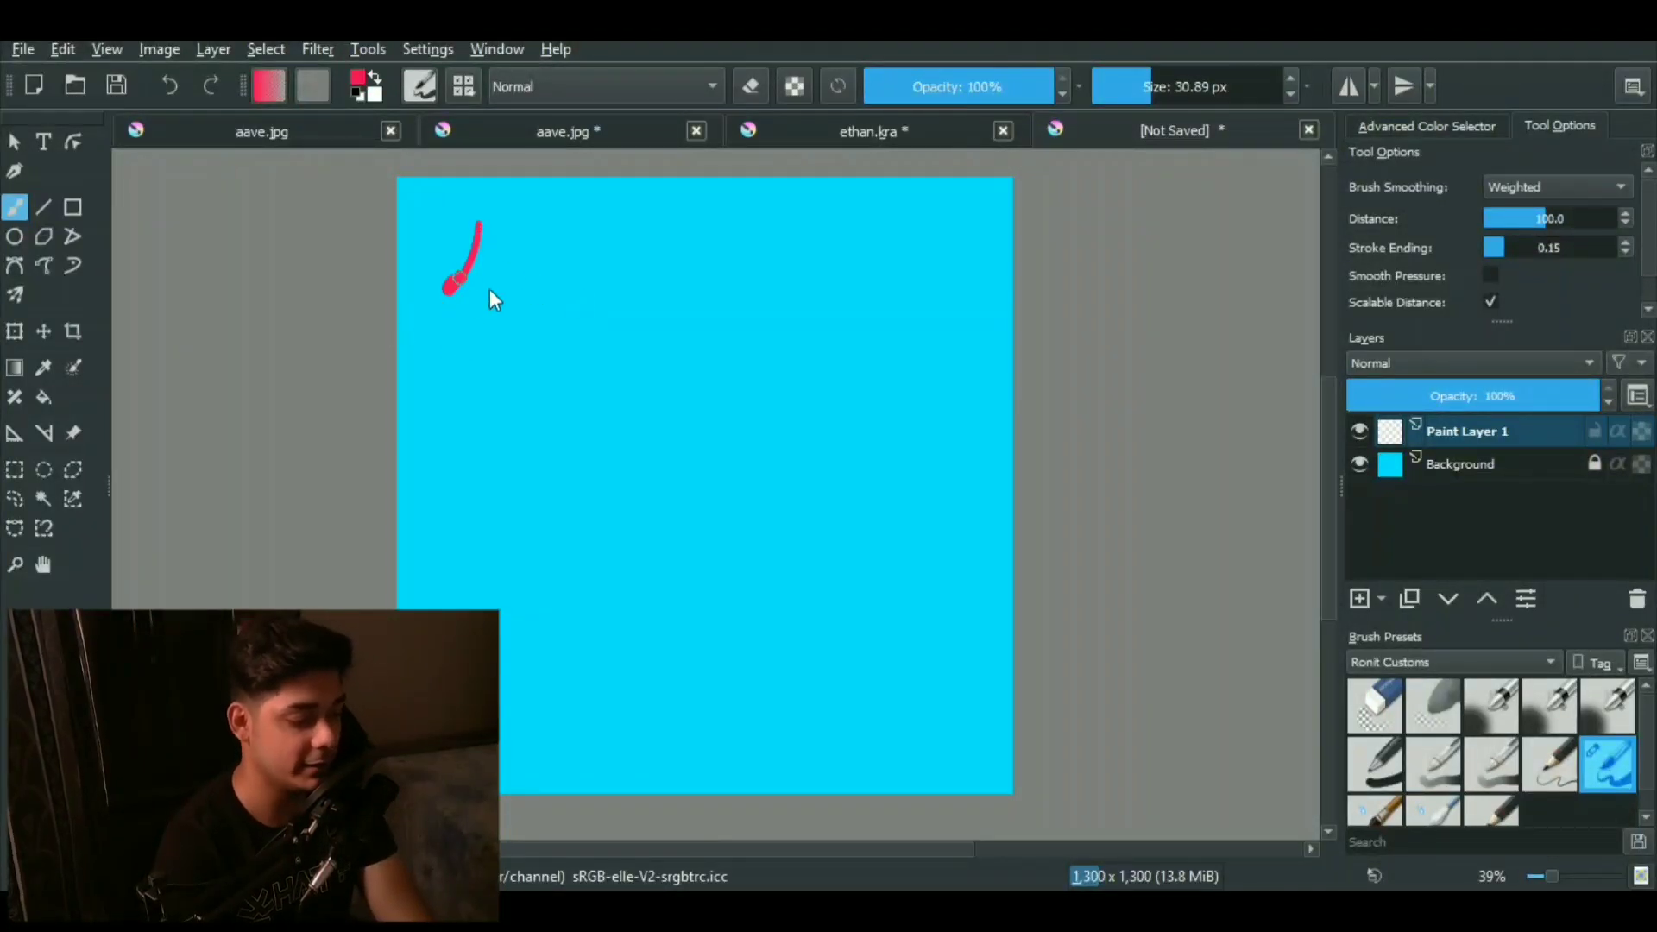
Step: Handwrite the heading "Line Detail" in red across the upper canvas and underline it
{"action": "mouse_move", "coordinate": [646, 217]}
{"action": "left_mouse_down"}
{"action": "mouse_move", "coordinate": [671, 280]}
{"action": "mouse_move", "coordinate": [740, 241]}
{"action": "mouse_move", "coordinate": [815, 238]}
{"action": "mouse_move", "coordinate": [794, 247]}
{"action": "left_mouse_up"}
{"action": "left_click", "coordinate": [791, 207]}
{"action": "left_click", "coordinate": [811, 204]}
{"action": "left_click_drag", "start_coordinate": [811, 203], "coordinate": [831, 259]}
{"action": "left_click_drag", "start_coordinate": [508, 317], "coordinate": [825, 273]}
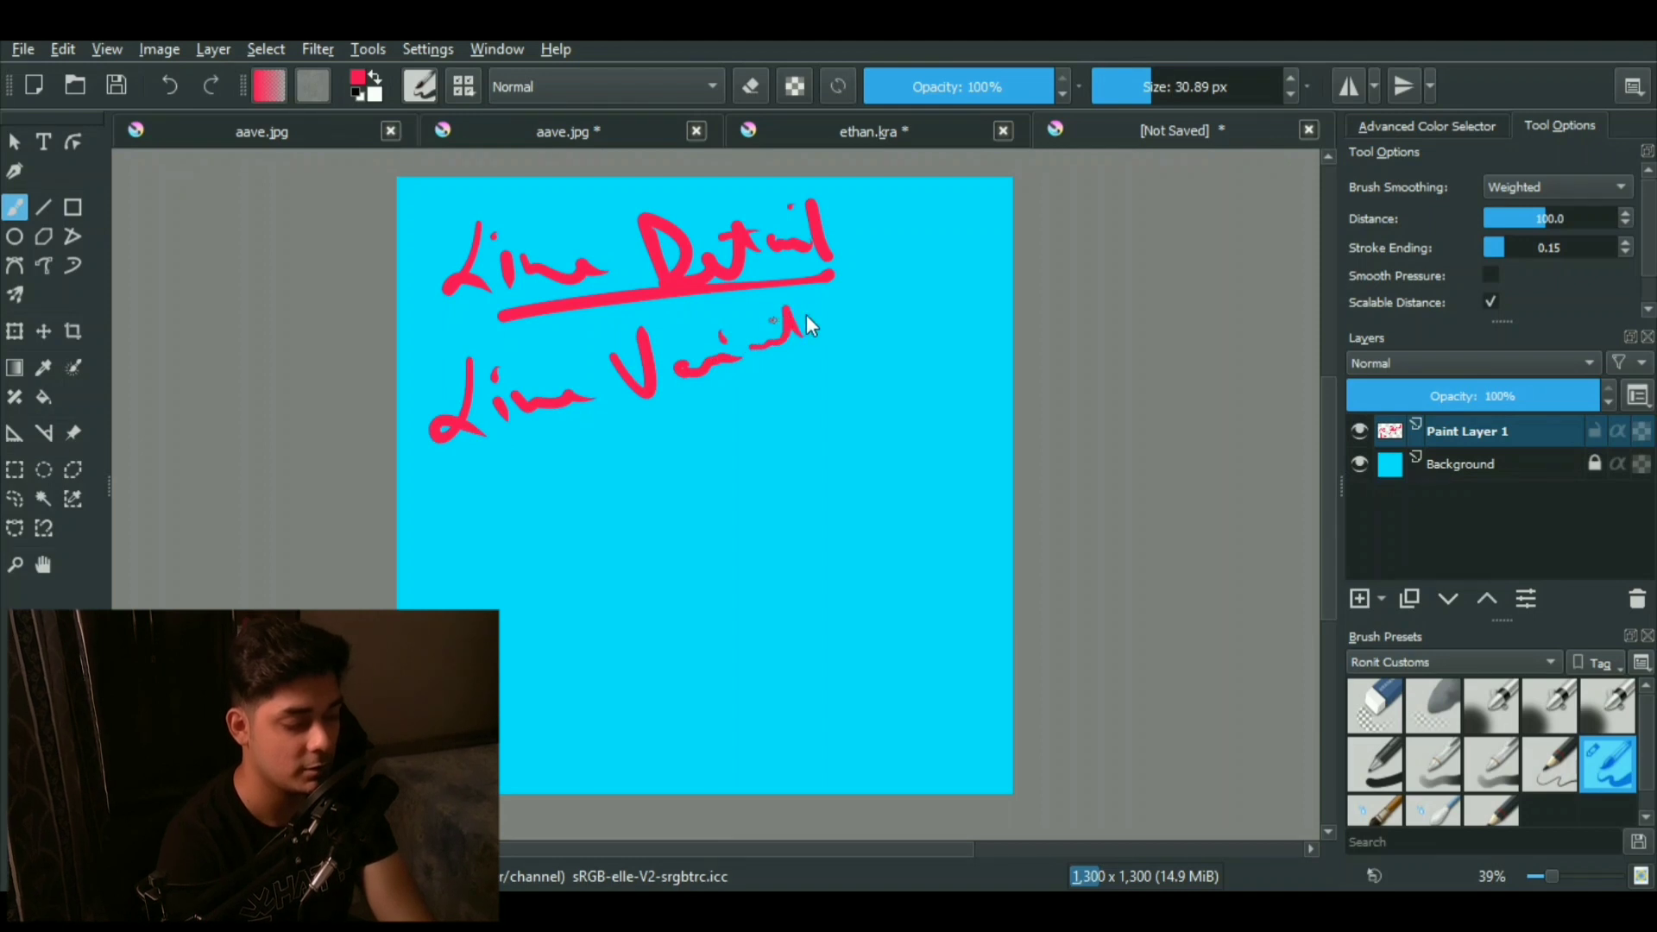
Step: Handwrite "Line Variation / Weightage" below the heading and draw curved example strokes underneath
{"action": "left_click_drag", "start_coordinate": [929, 293], "coordinate": [898, 386]}
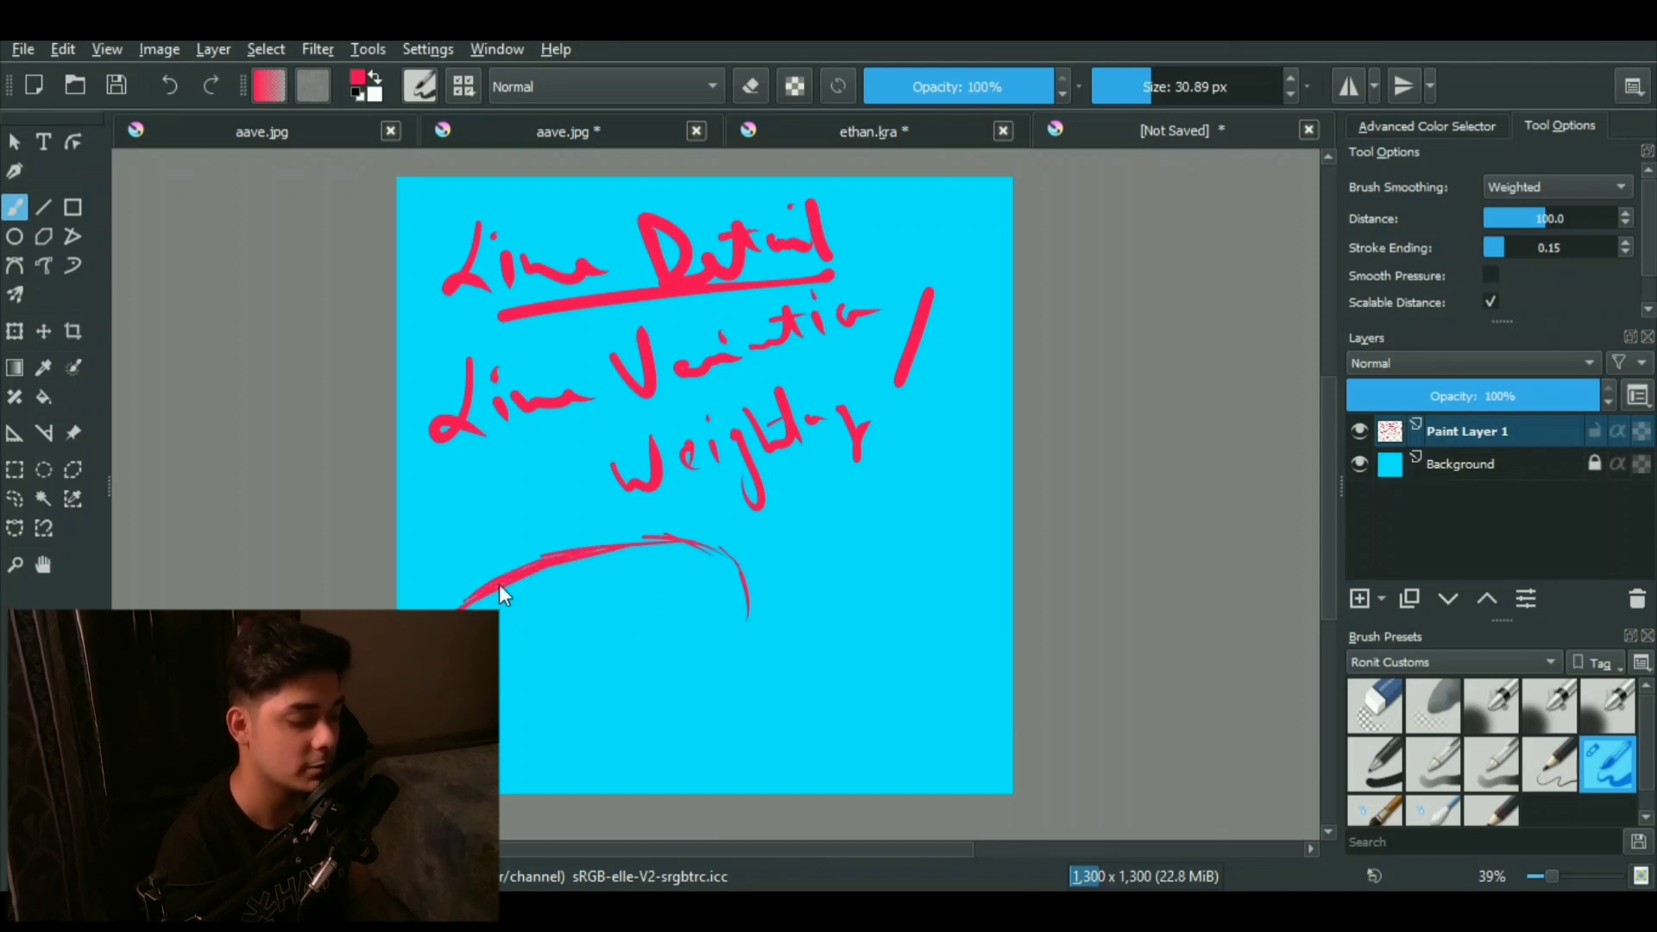
{"action": "left_click_drag", "start_coordinate": [740, 589], "coordinate": [748, 617]}
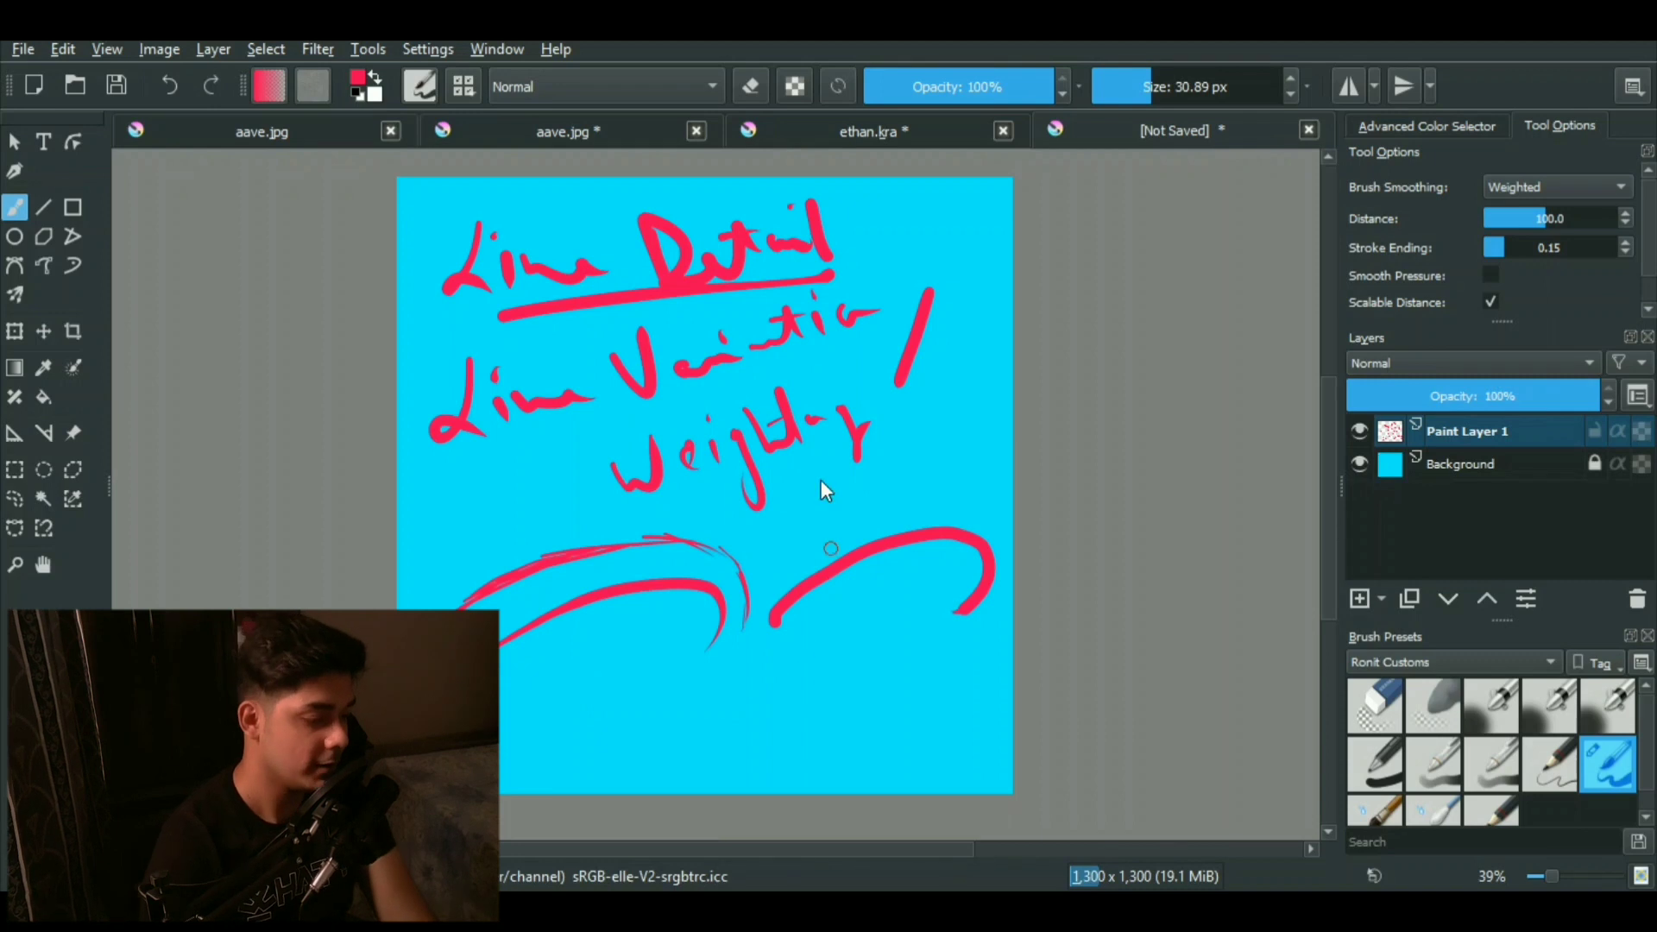
Step: Clear the paint layer and handwrite "1) Lighting +" with its following word in red along the upper canvas
{"action": "key", "text": "ctrl"}
{"action": "key", "text": "Delete"}
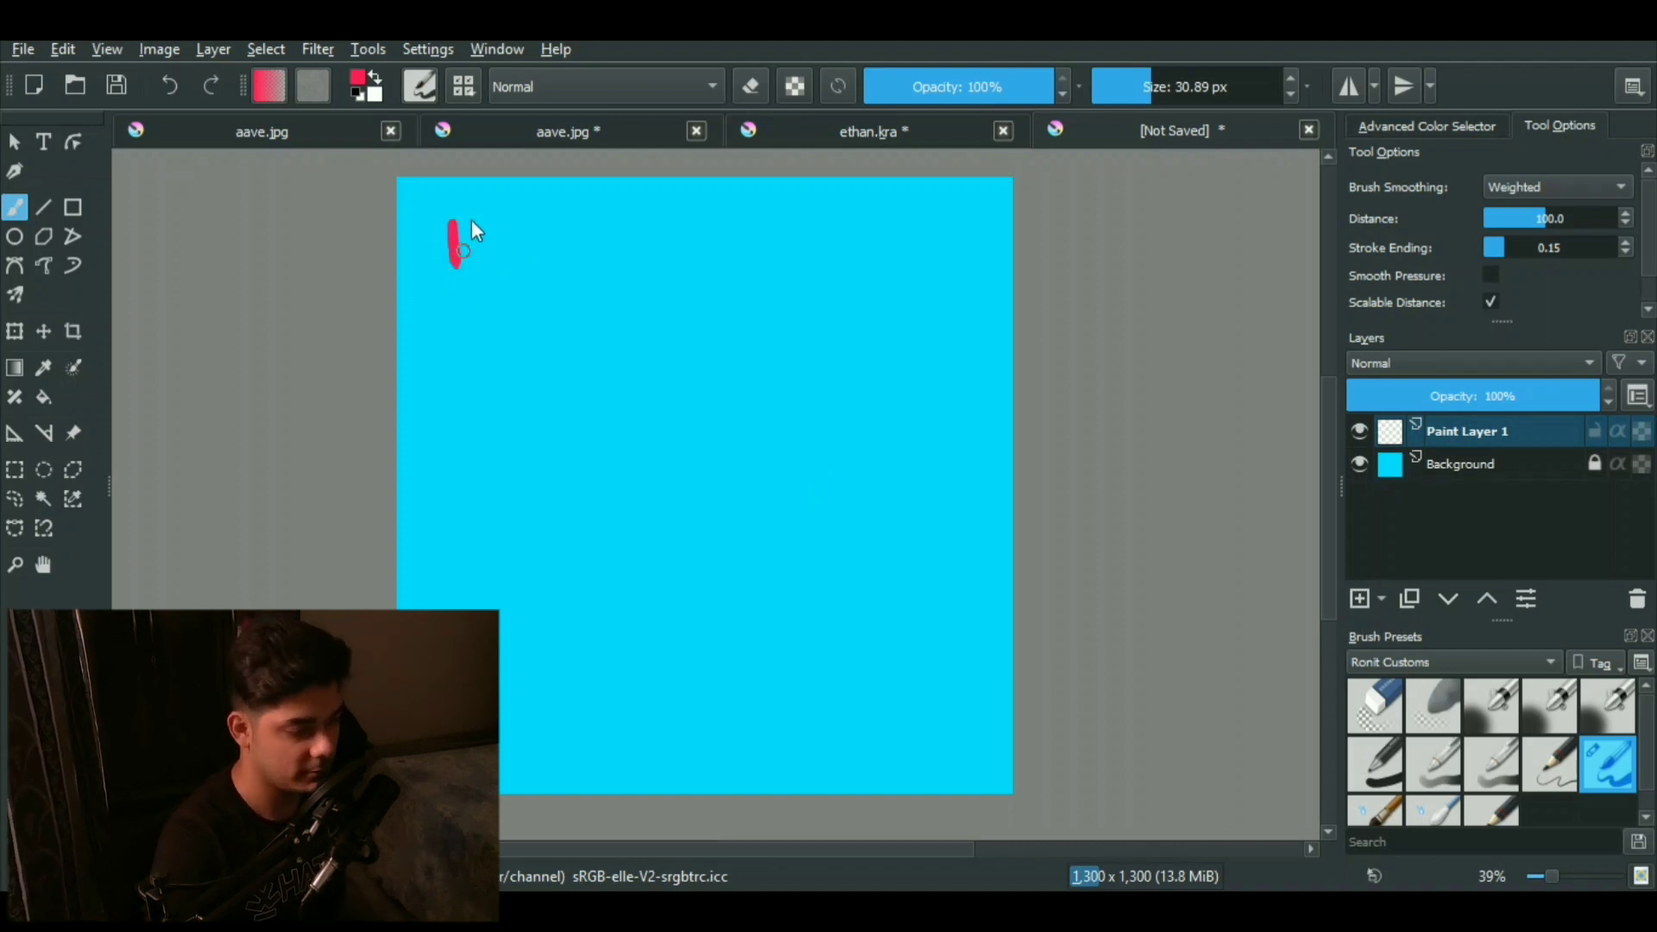
{"action": "mouse_move", "coordinate": [477, 278]}
{"action": "left_mouse_down"}
{"action": "mouse_move", "coordinate": [497, 240]}
{"action": "mouse_move", "coordinate": [546, 277]}
{"action": "left_mouse_up"}
{"action": "mouse_move", "coordinate": [557, 242]}
{"action": "left_mouse_down"}
{"action": "mouse_move", "coordinate": [596, 237]}
{"action": "mouse_move", "coordinate": [595, 289]}
{"action": "left_mouse_up"}
{"action": "left_click", "coordinate": [559, 220]}
{"action": "mouse_move", "coordinate": [613, 215]}
{"action": "left_mouse_down"}
{"action": "mouse_move", "coordinate": [643, 256]}
{"action": "mouse_move", "coordinate": [671, 253]}
{"action": "left_mouse_up"}
{"action": "mouse_move", "coordinate": [641, 225]}
{"action": "left_mouse_down"}
{"action": "mouse_move", "coordinate": [665, 222]}
{"action": "mouse_move", "coordinate": [690, 250]}
{"action": "left_mouse_up"}
{"action": "left_click", "coordinate": [677, 203]}
{"action": "mouse_move", "coordinate": [705, 228]}
{"action": "left_mouse_down"}
{"action": "mouse_move", "coordinate": [748, 228]}
{"action": "mouse_move", "coordinate": [742, 266]}
{"action": "left_mouse_up"}
{"action": "left_click_drag", "start_coordinate": [780, 212], "coordinate": [793, 238]}
{"action": "left_click_drag", "start_coordinate": [764, 235], "coordinate": [797, 232]}
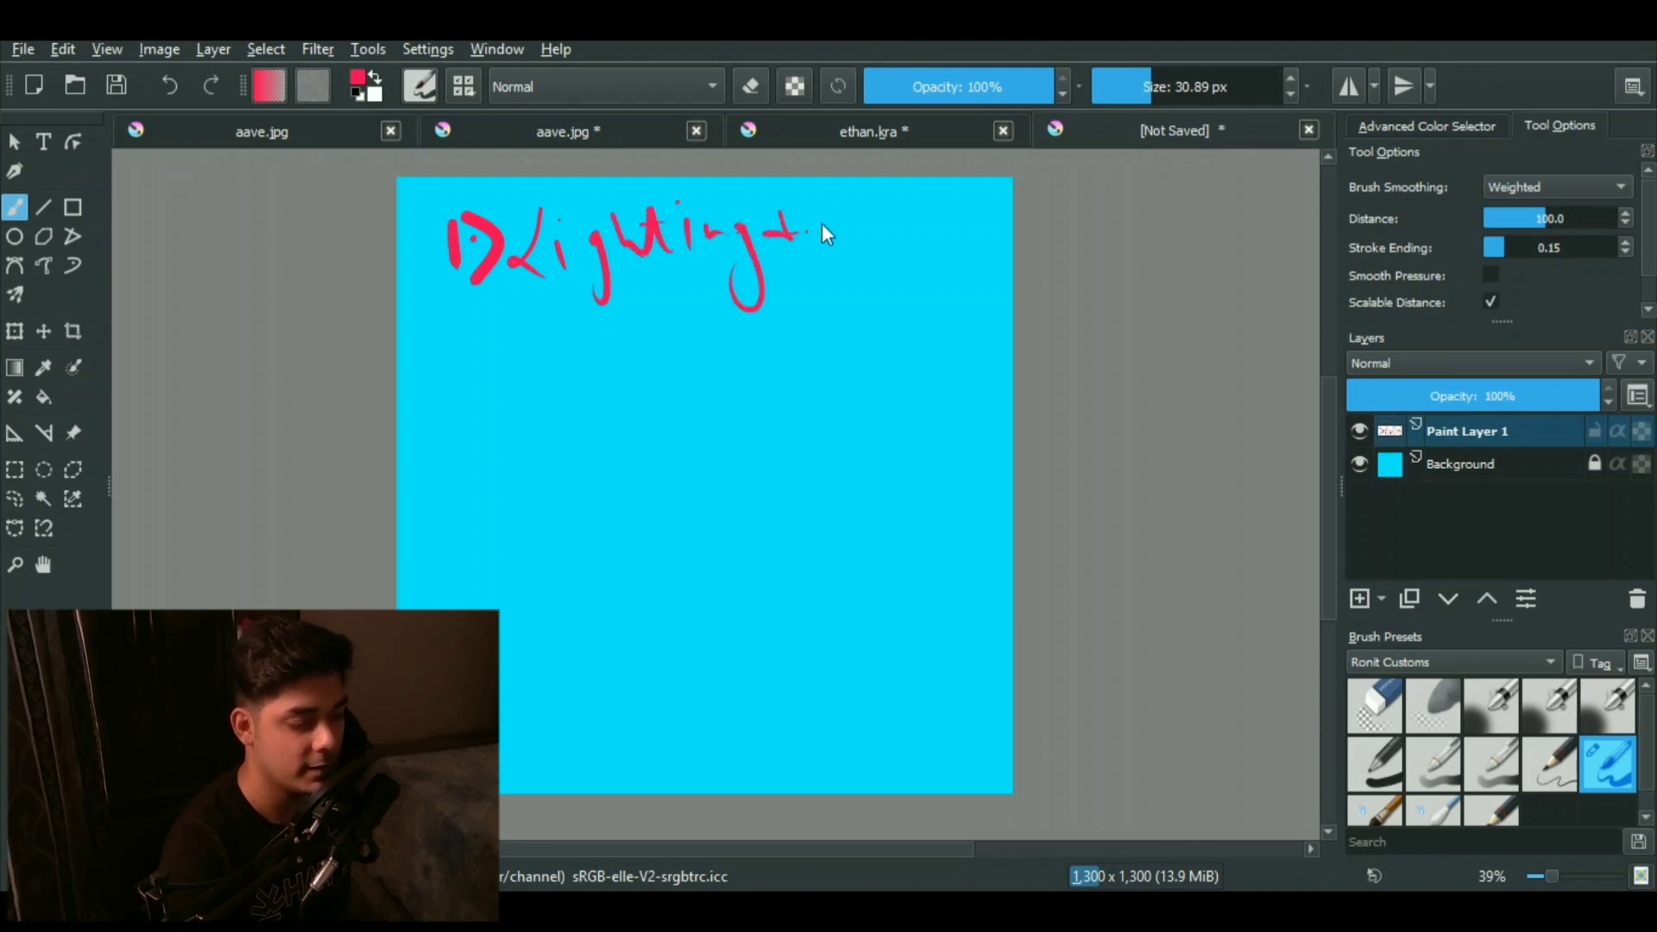
{"action": "left_click_drag", "start_coordinate": [914, 208], "coordinate": [972, 217]}
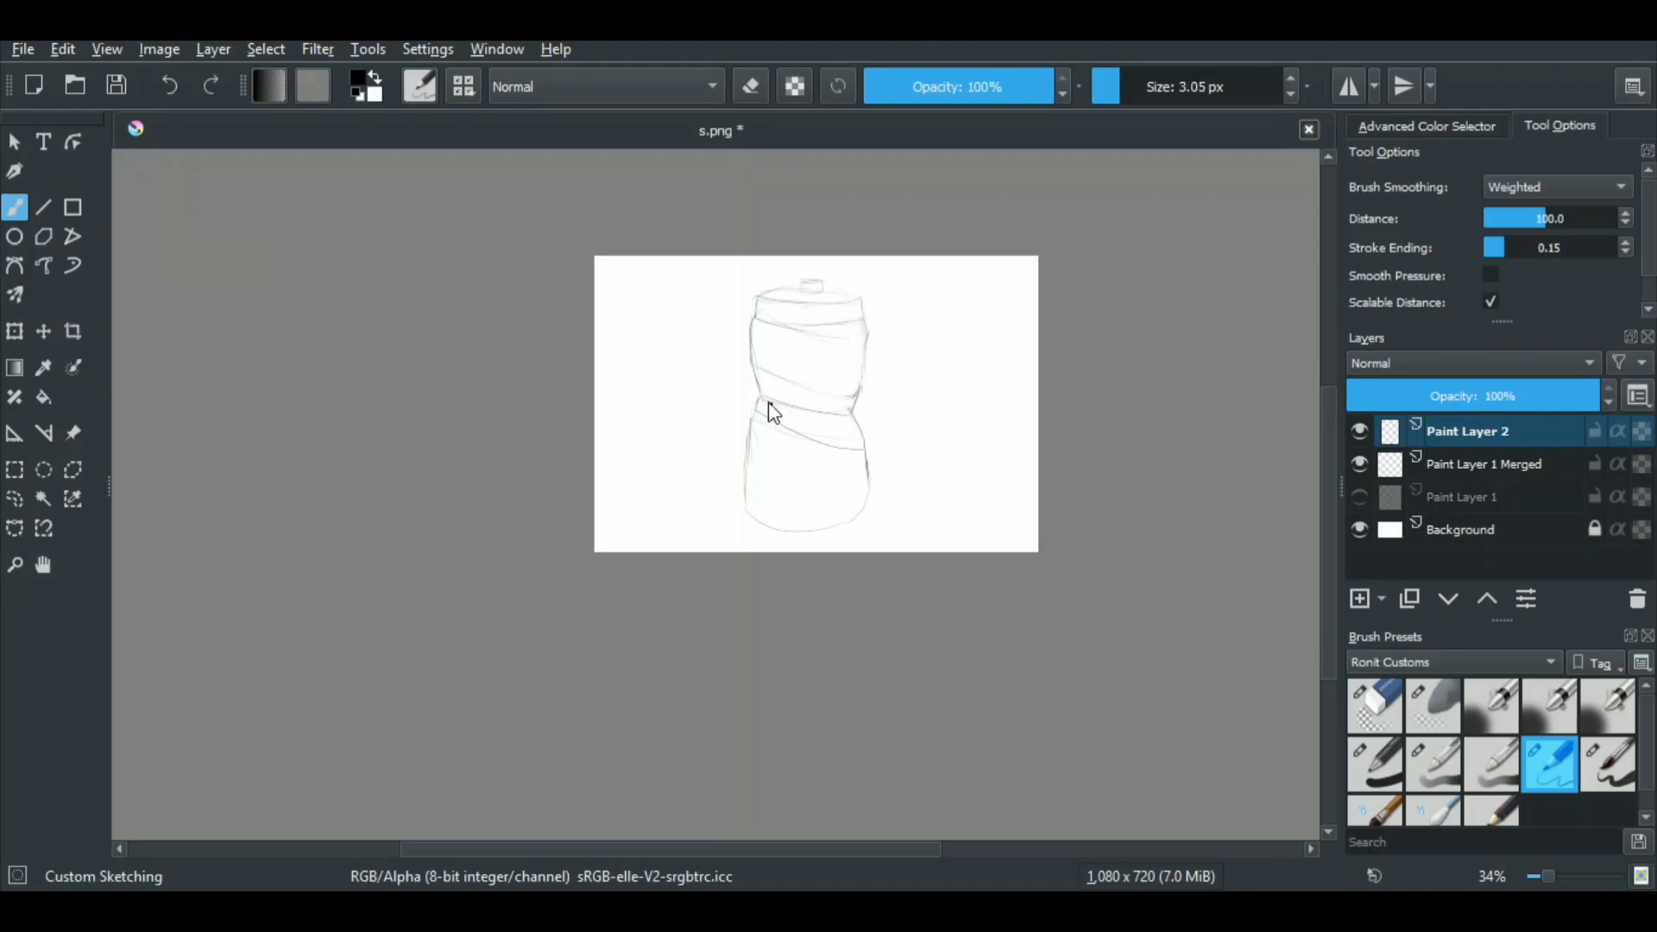
Step: Move Paint Layer 2 below Paint Layer 1 Merged and make the merged layer active
{"action": "scroll", "coordinate": [794, 464], "scroll_direction": "down", "scroll_amount": 2}
{"action": "scroll", "coordinate": [889, 474], "scroll_direction": "up", "scroll_amount": 3}
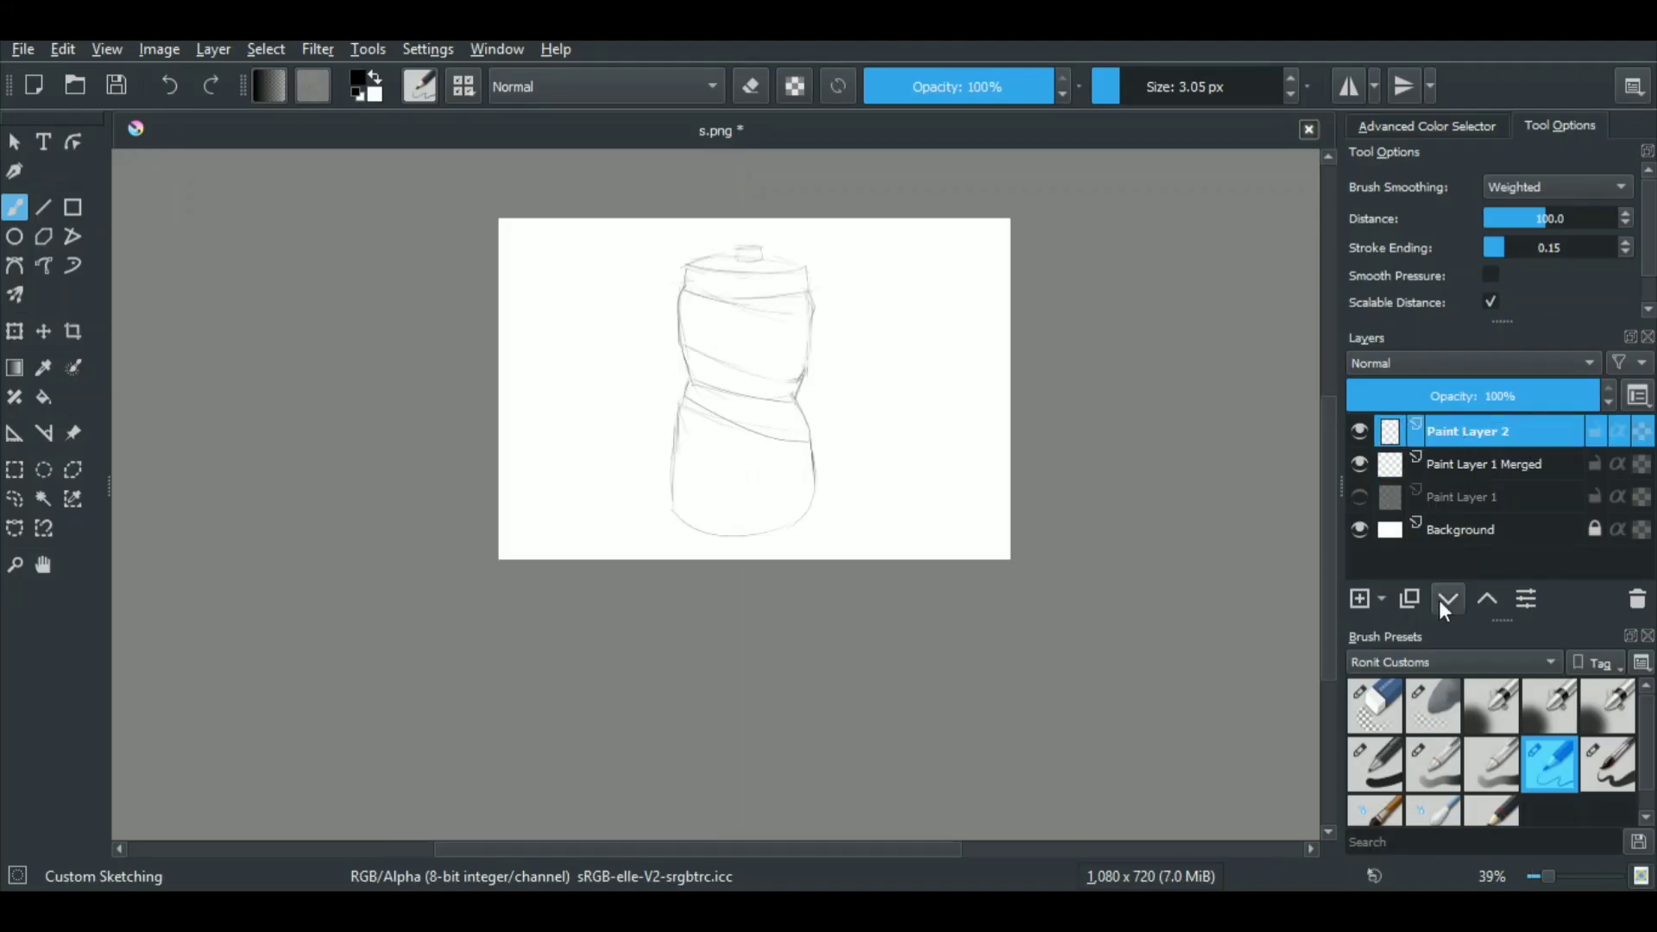
{"action": "left_click", "coordinate": [1447, 600]}
{"action": "left_click", "coordinate": [1491, 431]}
Step: Handwrite "Light" at the bottle's upper left with an arrow pointing down toward the bottle
{"action": "left_click_drag", "start_coordinate": [591, 283], "coordinate": [612, 310]}
{"action": "left_click_drag", "start_coordinate": [563, 251], "coordinate": [573, 280]}
{"action": "left_click_drag", "start_coordinate": [574, 267], "coordinate": [579, 278]}
{"action": "left_click_drag", "start_coordinate": [592, 257], "coordinate": [641, 251]}
Step: Trace the bottle's lid and left outline on Paint Layer 1 Merged with the 3.30 px inking brush
{"action": "scroll", "coordinate": [822, 461], "scroll_direction": "up", "scroll_amount": 2}
{"action": "left_click_drag", "start_coordinate": [807, 423], "coordinate": [856, 543]}
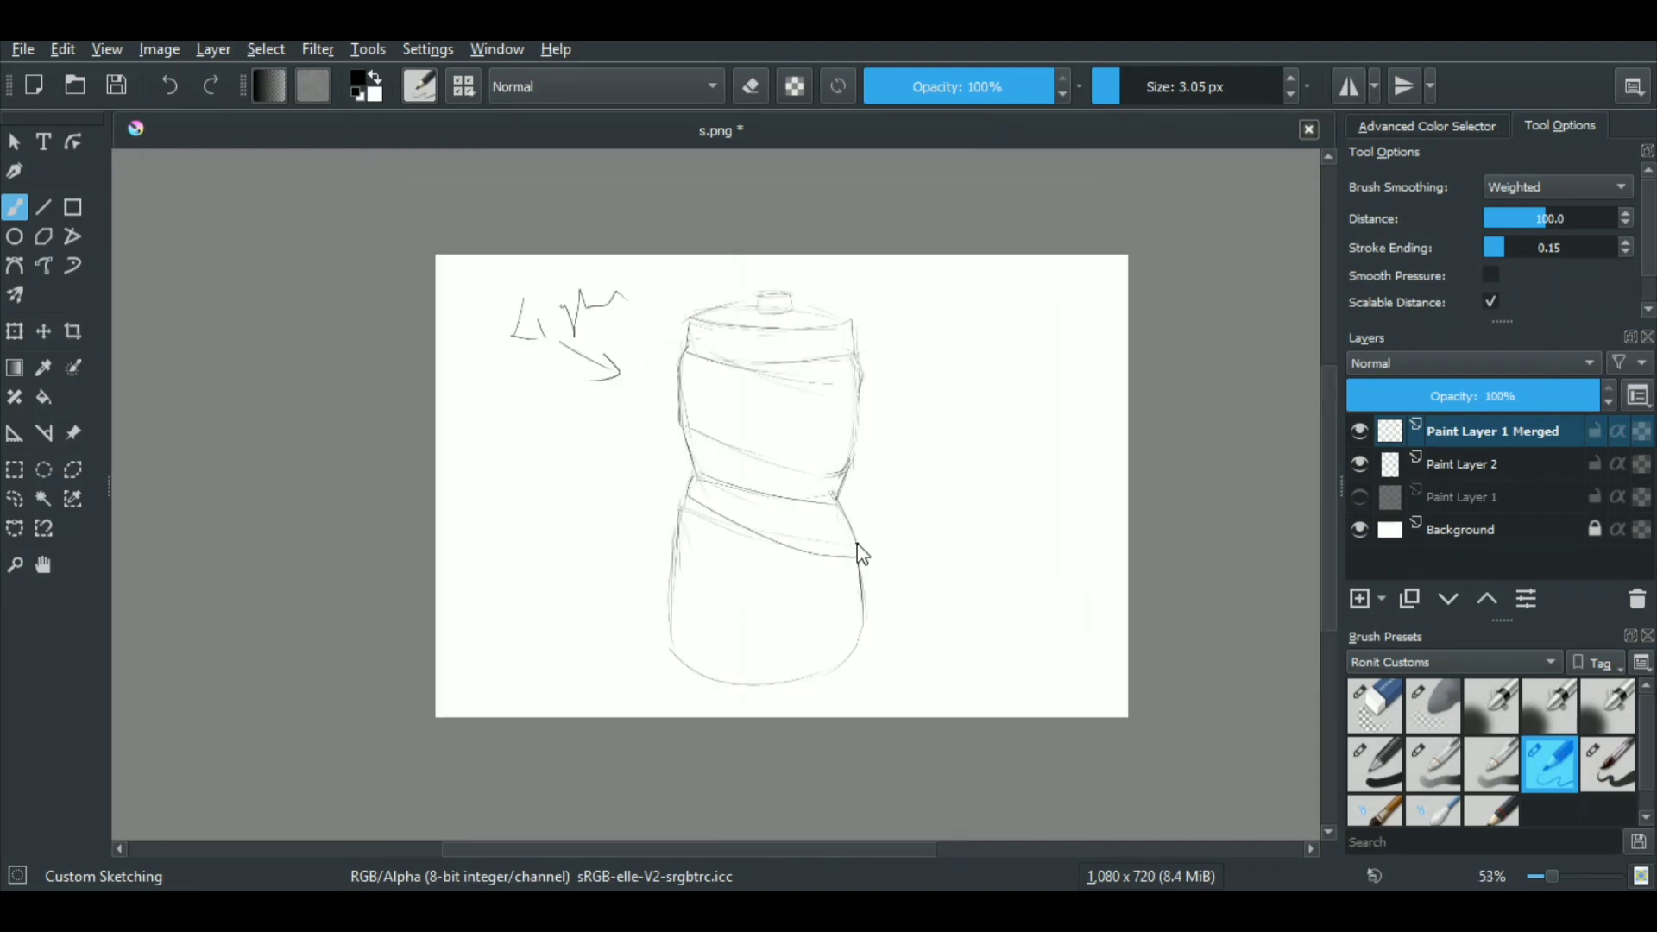
{"action": "left_click", "coordinate": [1458, 464]}
{"action": "left_click", "coordinate": [1454, 433]}
{"action": "scroll", "coordinate": [711, 341], "scroll_direction": "up", "scroll_amount": 3}
{"action": "left_click", "coordinate": [1607, 764]}
{"action": "mouse_move", "coordinate": [682, 371]}
{"action": "left_mouse_down"}
{"action": "mouse_move", "coordinate": [670, 355]}
{"action": "mouse_move", "coordinate": [766, 274]}
{"action": "left_mouse_up"}
{"action": "left_click_drag", "start_coordinate": [663, 413], "coordinate": [686, 546]}
{"action": "left_click_drag", "start_coordinate": [688, 548], "coordinate": [763, 354]}
{"action": "mouse_move", "coordinate": [761, 352]}
{"action": "left_mouse_down"}
{"action": "mouse_move", "coordinate": [729, 626]}
{"action": "mouse_move", "coordinate": [764, 654]}
{"action": "left_mouse_up"}
{"action": "mouse_move", "coordinate": [792, 217]}
{"action": "left_mouse_down"}
{"action": "mouse_move", "coordinate": [731, 401]}
{"action": "mouse_move", "coordinate": [751, 243]}
{"action": "left_mouse_up"}
Step: Ink the bottle's right outline from the lid down past the waist with darker strokes
{"action": "mouse_move", "coordinate": [684, 650]}
{"action": "left_mouse_down"}
{"action": "mouse_move", "coordinate": [921, 684]}
{"action": "mouse_move", "coordinate": [978, 637]}
{"action": "left_mouse_up"}
{"action": "left_click_drag", "start_coordinate": [958, 216], "coordinate": [955, 359]}
{"action": "left_click_drag", "start_coordinate": [956, 281], "coordinate": [935, 547]}
{"action": "mouse_move", "coordinate": [946, 533]}
{"action": "left_mouse_down"}
{"action": "mouse_move", "coordinate": [909, 392]}
{"action": "mouse_move", "coordinate": [935, 617]}
{"action": "left_mouse_up"}
{"action": "left_click_drag", "start_coordinate": [922, 559], "coordinate": [943, 773]}
{"action": "mouse_move", "coordinate": [846, 326]}
{"action": "left_mouse_down"}
{"action": "mouse_move", "coordinate": [939, 354]}
{"action": "mouse_move", "coordinate": [859, 370]}
{"action": "left_mouse_up"}
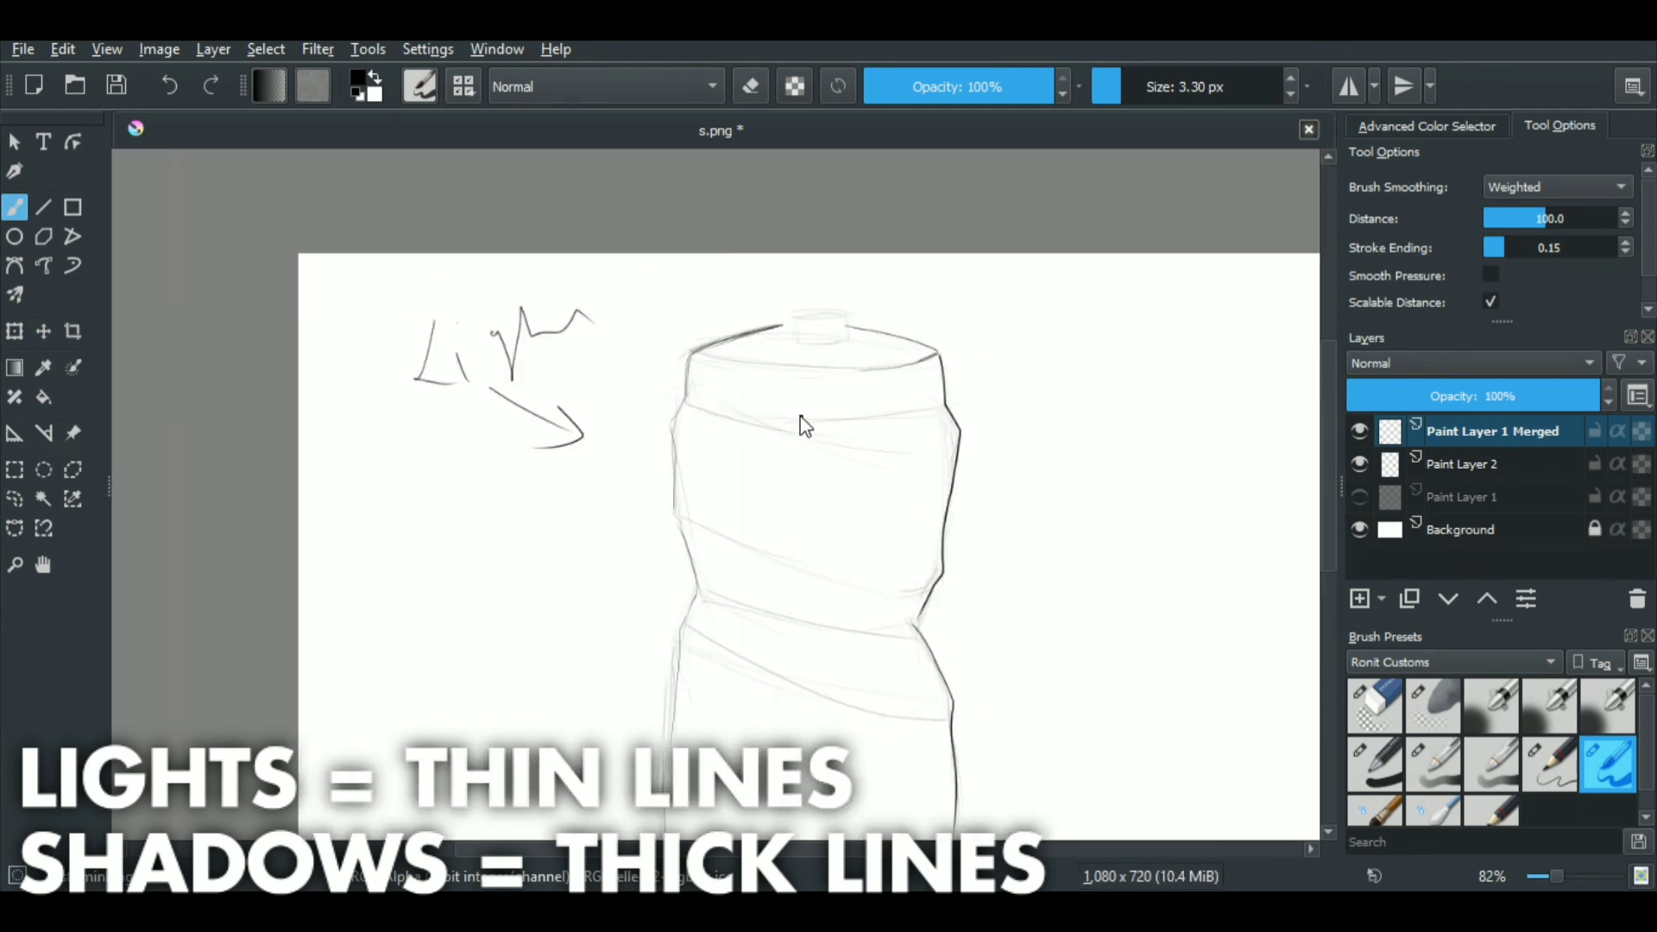
Step: Ink the lid's rim curves and the small cap on top of the bottle
{"action": "left_click_drag", "start_coordinate": [685, 401], "coordinate": [751, 413]}
{"action": "left_click_drag", "start_coordinate": [941, 404], "coordinate": [778, 418]}
{"action": "left_click_drag", "start_coordinate": [941, 403], "coordinate": [814, 420]}
{"action": "left_click_drag", "start_coordinate": [685, 401], "coordinate": [762, 414]}
{"action": "left_click_drag", "start_coordinate": [693, 352], "coordinate": [909, 364]}
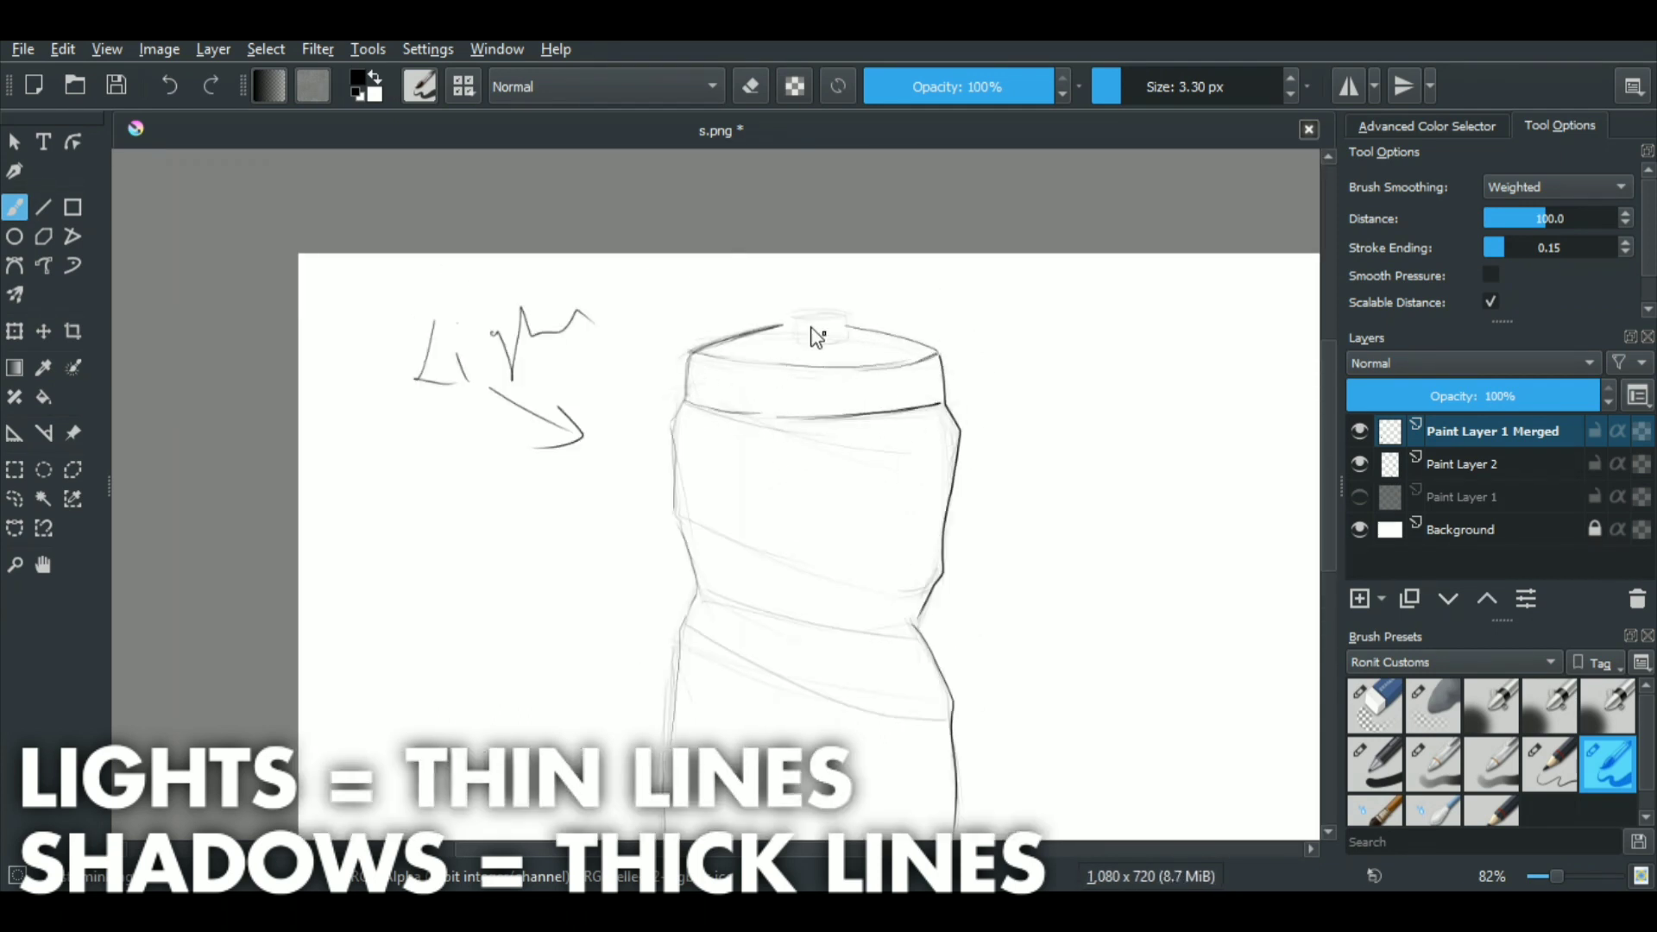
{"action": "left_click_drag", "start_coordinate": [791, 316], "coordinate": [851, 338]}
{"action": "left_click_drag", "start_coordinate": [791, 315], "coordinate": [849, 313]}
Step: Ink the outline of the bottle's lower body and hide the Paint Layer 2 sketch
{"action": "scroll", "coordinate": [851, 316], "scroll_direction": "down", "scroll_amount": 1}
{"action": "left_click_drag", "start_coordinate": [937, 550], "coordinate": [931, 273]}
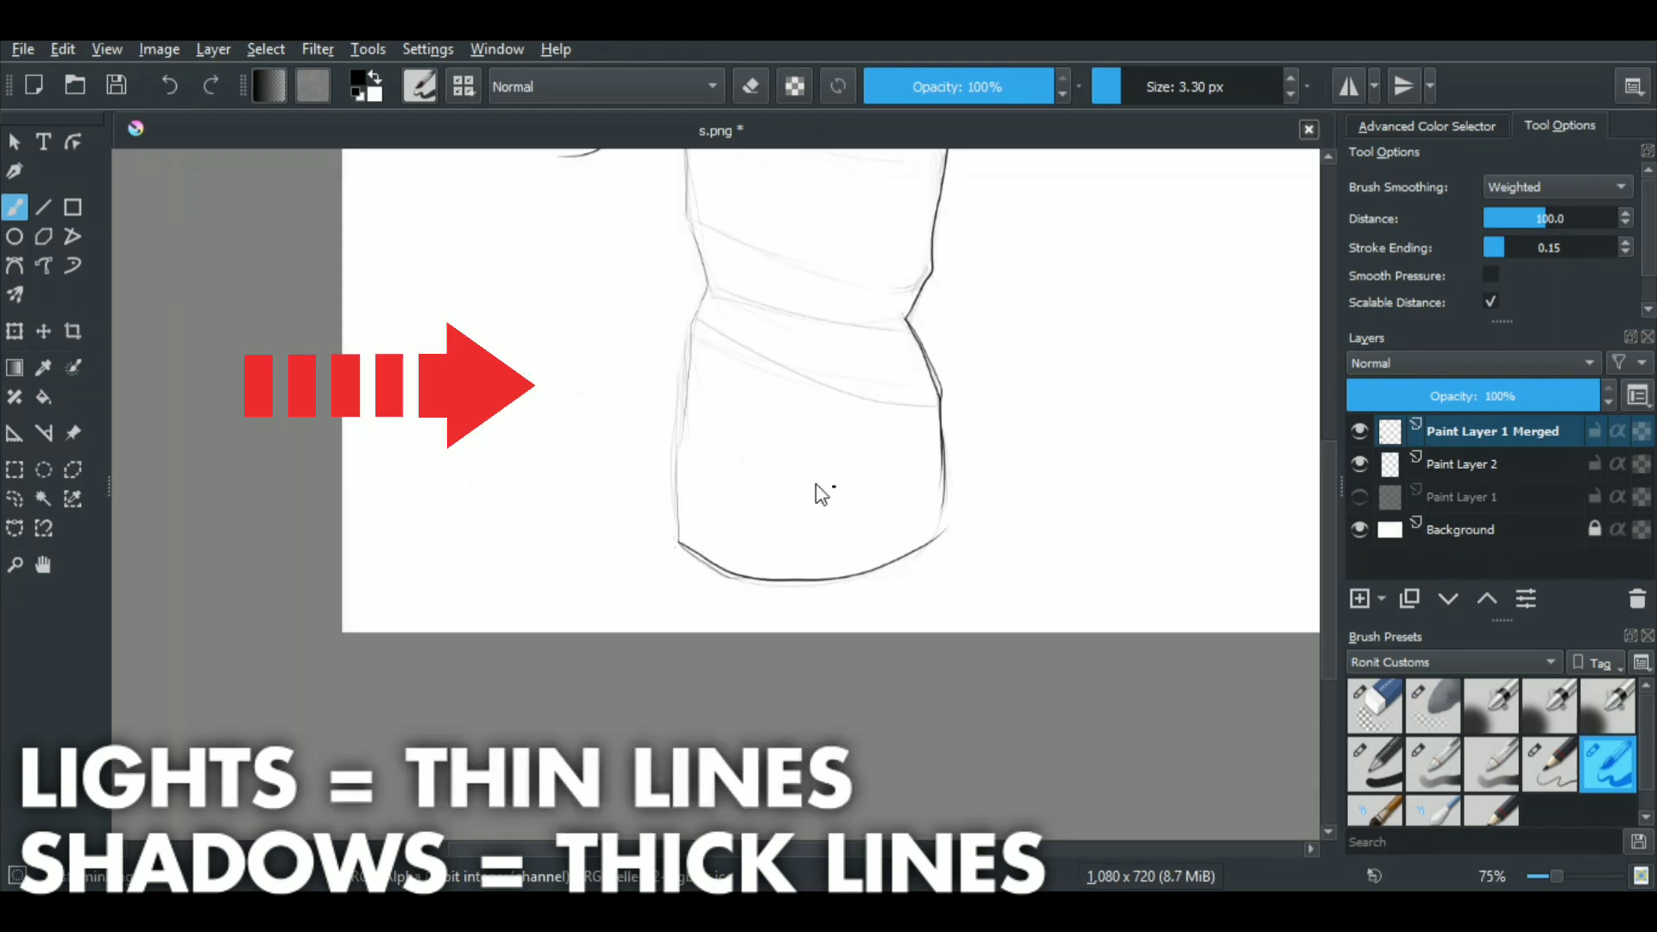
{"action": "scroll", "coordinate": [828, 486], "scroll_direction": "down", "scroll_amount": 3}
{"action": "left_click", "coordinate": [1359, 464]}
Step: Thin the lid's upper-left line with the brush in eraser mode, leaving eraser mode when done
{"action": "scroll", "coordinate": [798, 250], "scroll_direction": "up", "scroll_amount": 3}
{"action": "key", "text": "e"}
{"action": "left_click_drag", "start_coordinate": [740, 231], "coordinate": [811, 204]}
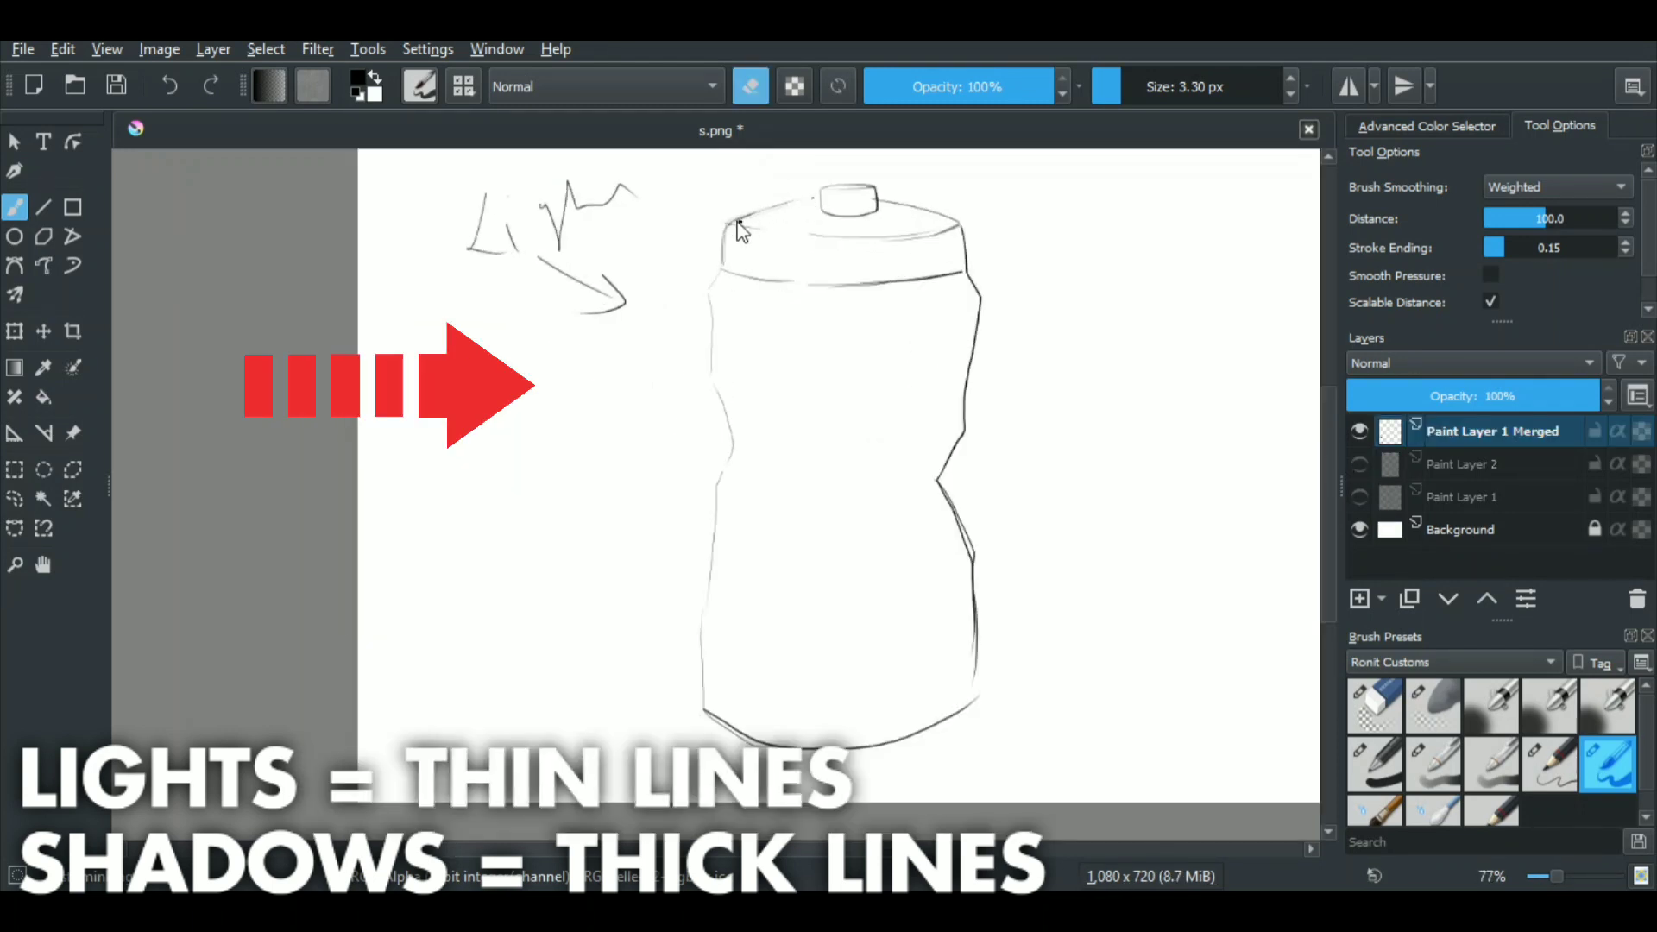
{"action": "scroll", "coordinate": [741, 231], "scroll_direction": "down", "scroll_amount": 3}
{"action": "scroll", "coordinate": [745, 267], "scroll_direction": "up", "scroll_amount": 3}
{"action": "key", "text": "e"}
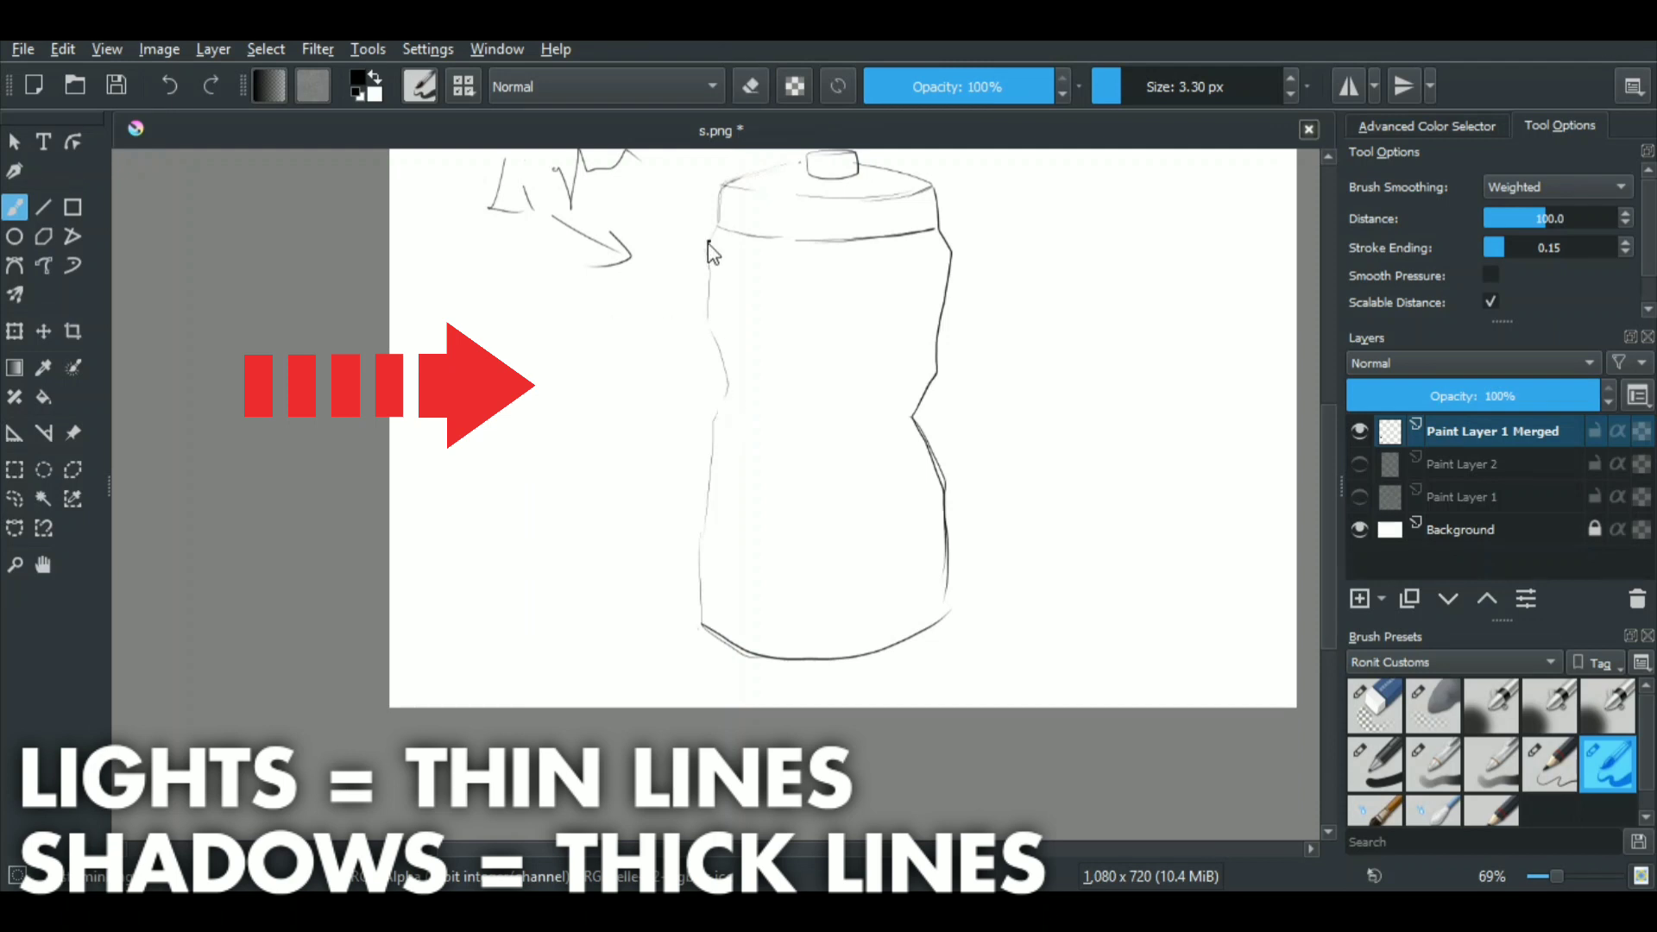
Step: Thicken the right, shadow-side outline below the bottle's waist and trim its rough edges in eraser mode
{"action": "left_click_drag", "start_coordinate": [727, 403], "coordinate": [714, 421]}
{"action": "mouse_move", "coordinate": [946, 618]}
{"action": "left_mouse_down"}
{"action": "mouse_move", "coordinate": [935, 466]}
{"action": "mouse_move", "coordinate": [945, 488]}
{"action": "left_mouse_up"}
{"action": "scroll", "coordinate": [966, 450], "scroll_direction": "down", "scroll_amount": 1}
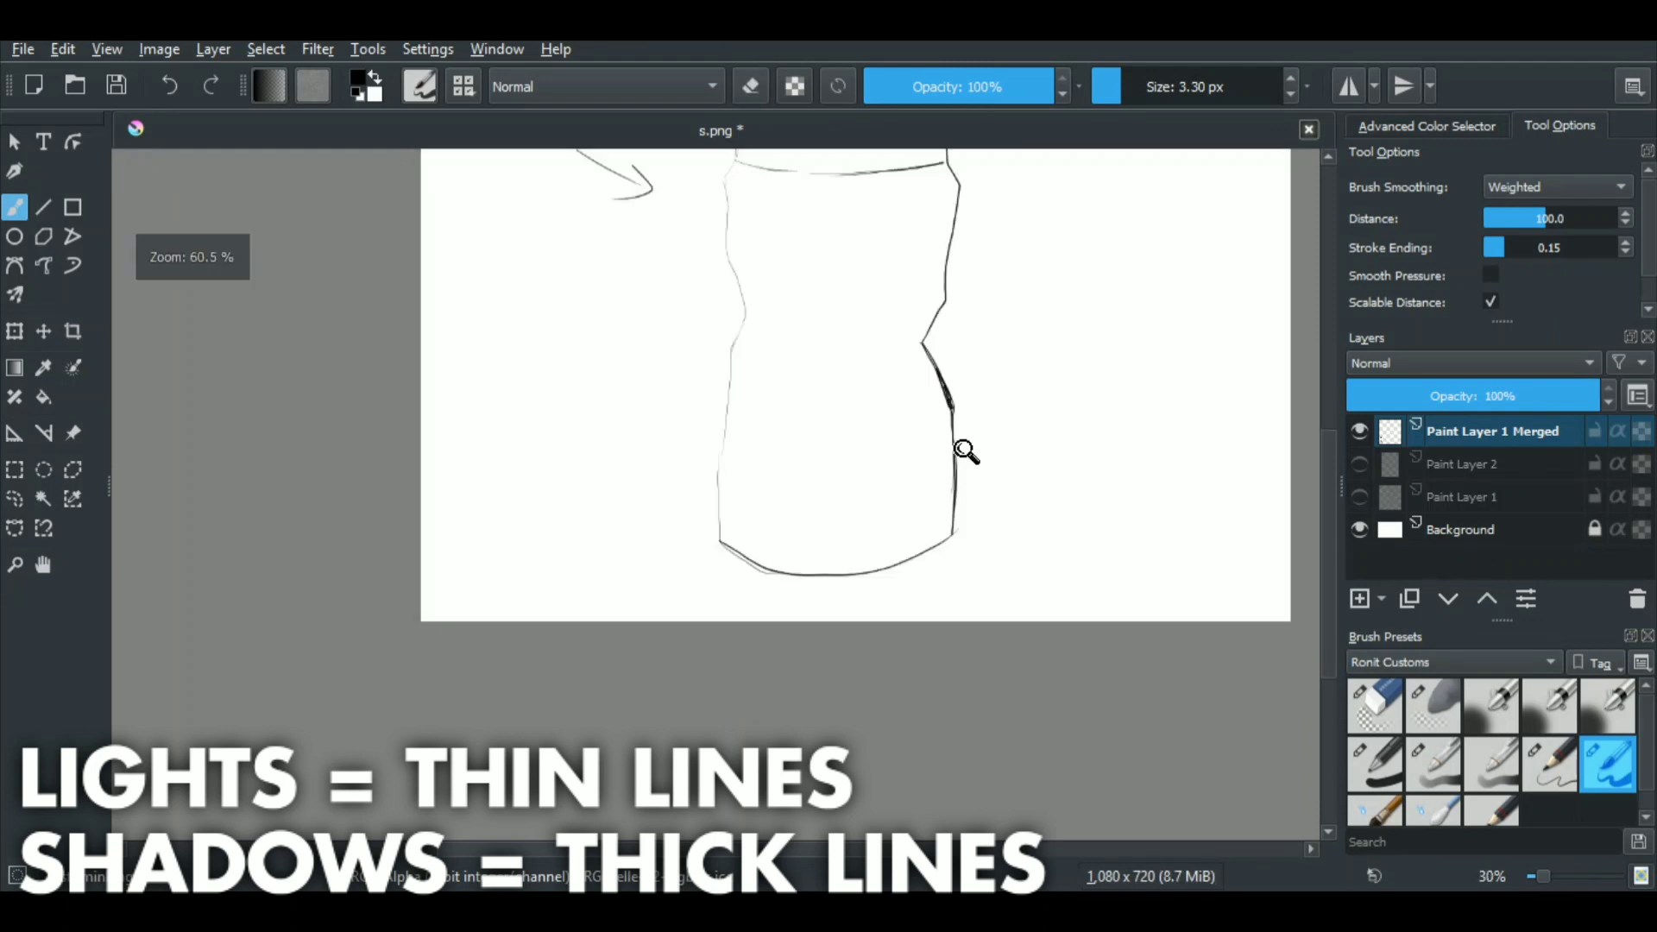
{"action": "scroll", "coordinate": [967, 449], "scroll_direction": "up", "scroll_amount": 3}
{"action": "key", "text": "e"}
{"action": "scroll", "coordinate": [941, 431], "scroll_direction": "down", "scroll_amount": 2}
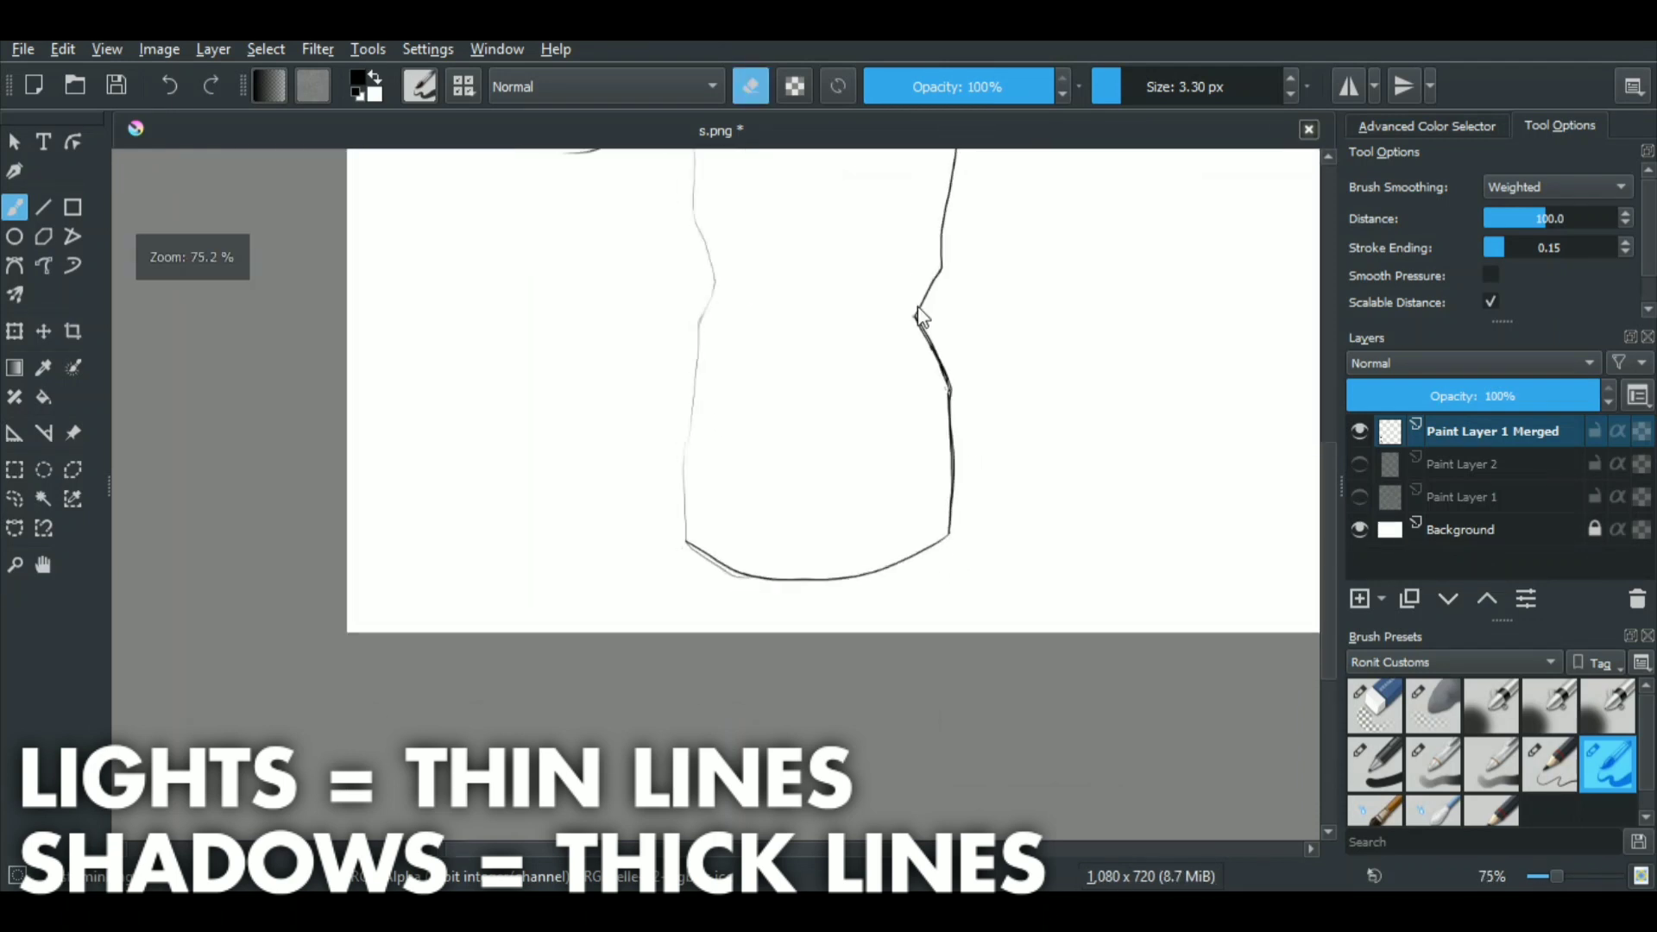
{"action": "key", "text": "e"}
Step: Clean up the bottle's linework with the Erase brush enlarged to 28.90 px, and return to the 3.30 px inking brush
{"action": "key", "text": "slash"}
{"action": "left_click_drag", "start_coordinate": [918, 499], "coordinate": [904, 480]}
{"action": "scroll", "coordinate": [888, 431], "scroll_direction": "up", "scroll_amount": 2}
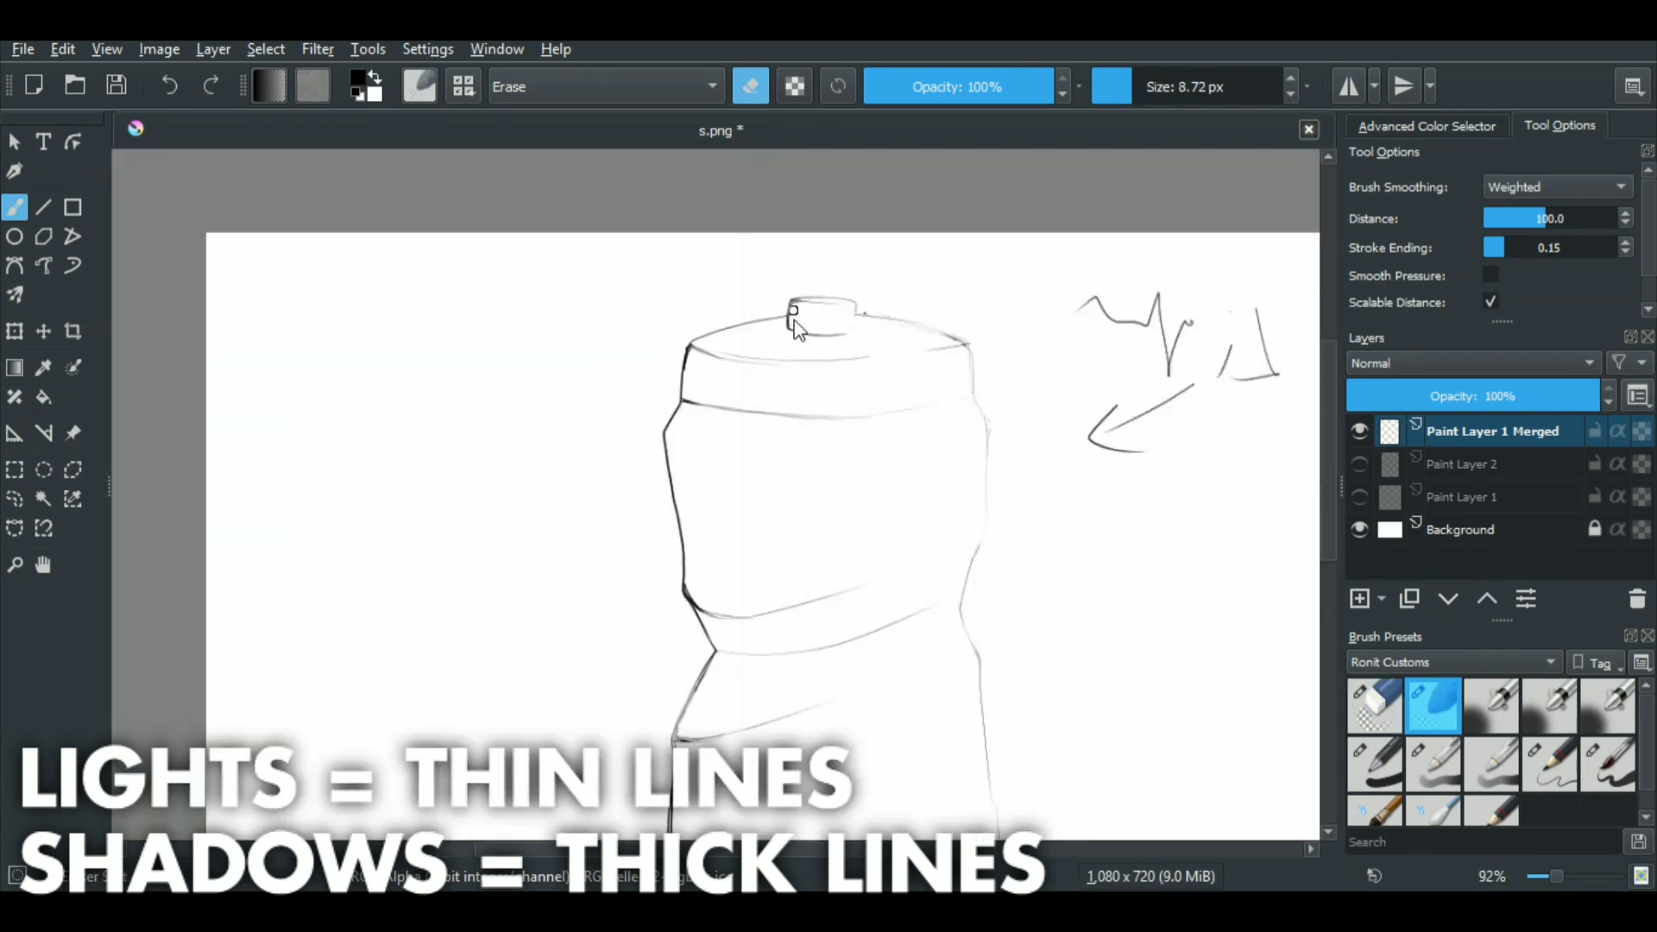
{"action": "scroll", "coordinate": [895, 326], "scroll_direction": "down", "scroll_amount": 5}
{"action": "scroll", "coordinate": [669, 518], "scroll_direction": "up", "scroll_amount": 2}
{"action": "key", "text": "bracketright"}
{"action": "key", "text": "bracketright"}
{"action": "key", "text": "bracketright"}
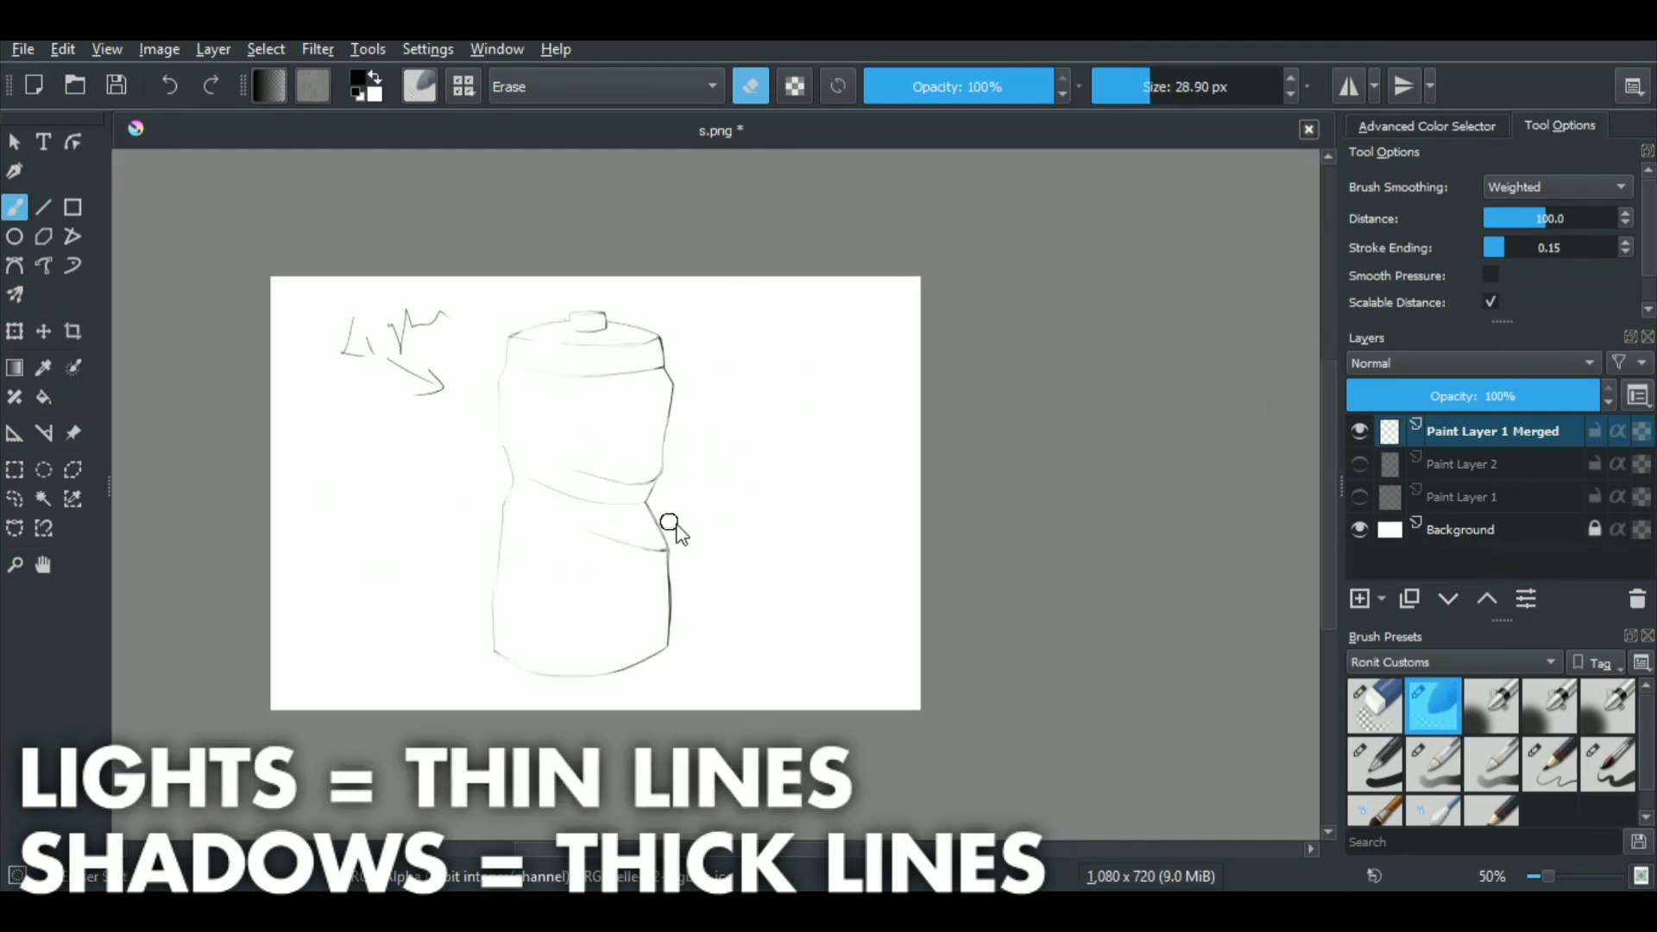
{"action": "scroll", "coordinate": [736, 537], "scroll_direction": "down", "scroll_amount": 2}
{"action": "key", "text": "slash"}
{"action": "scroll", "coordinate": [556, 604], "scroll_direction": "up", "scroll_amount": 2}
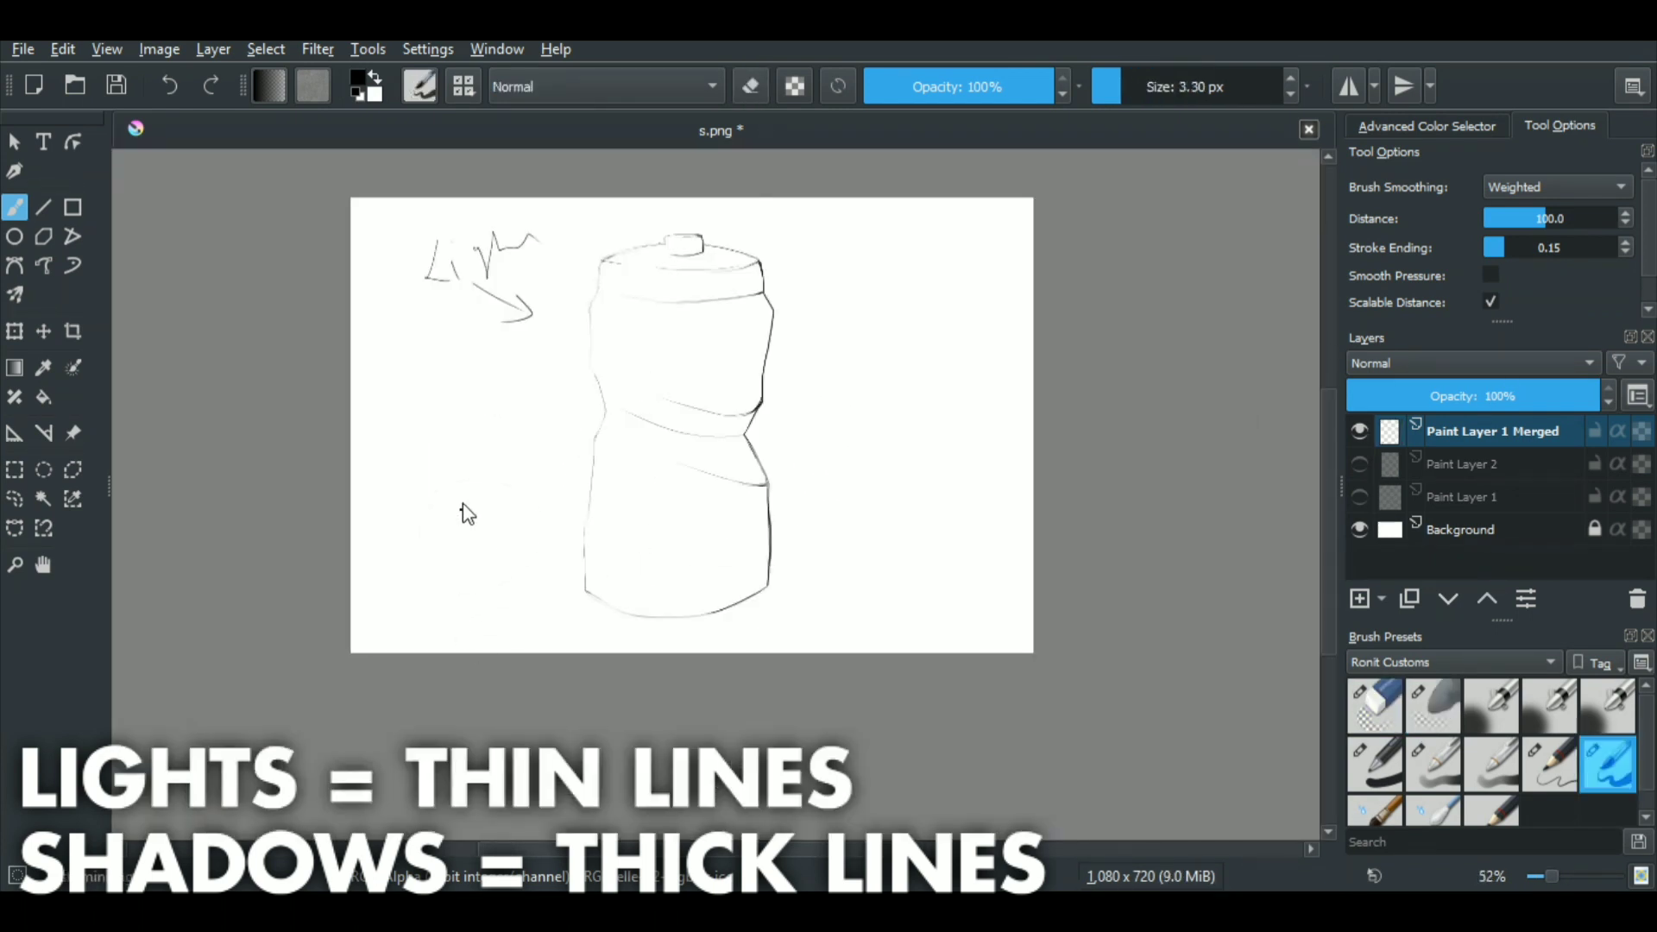
{"action": "scroll", "coordinate": [880, 444], "scroll_direction": "up", "scroll_amount": 1}
{"action": "left_click_drag", "start_coordinate": [867, 440], "coordinate": [977, 442]}
{"action": "scroll", "coordinate": [863, 596], "scroll_direction": "down", "scroll_amount": 2}
{"action": "scroll", "coordinate": [855, 650], "scroll_direction": "down", "scroll_amount": 2}
{"action": "key", "text": "ctrl+z"}
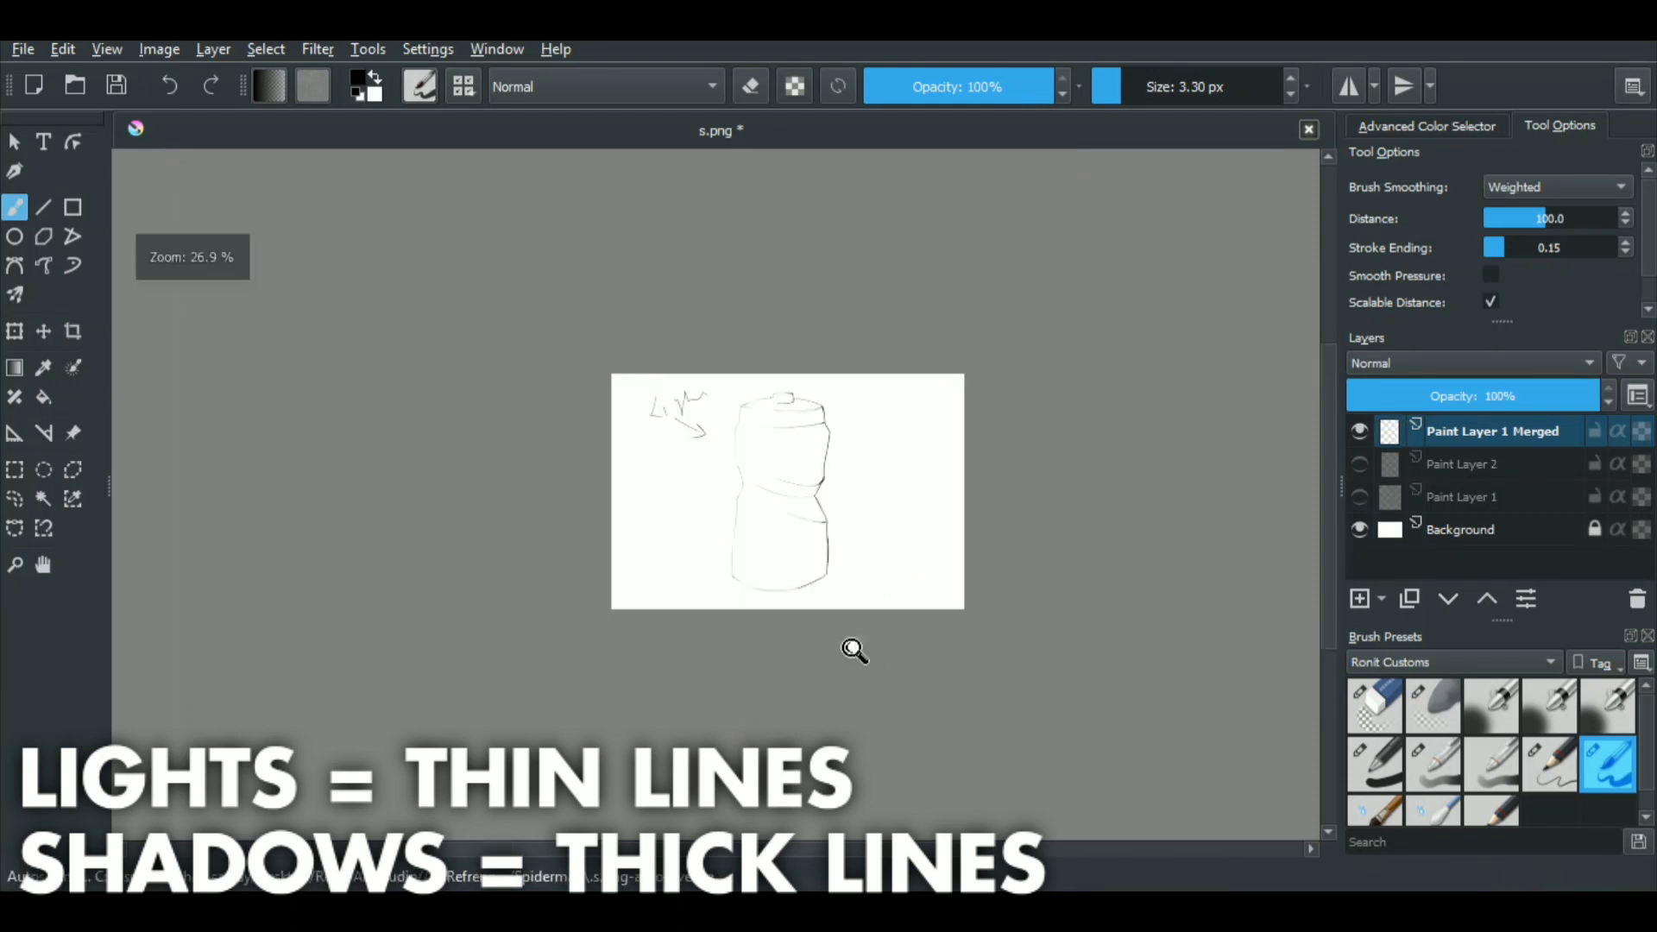
Step: Add a short thick accent stroke along the top edge of the bottle's cap
{"action": "scroll", "coordinate": [801, 523], "scroll_direction": "up", "scroll_amount": 4}
{"action": "scroll", "coordinate": [688, 444], "scroll_direction": "down", "scroll_amount": 3}
{"action": "scroll", "coordinate": [673, 517], "scroll_direction": "up", "scroll_amount": 3}
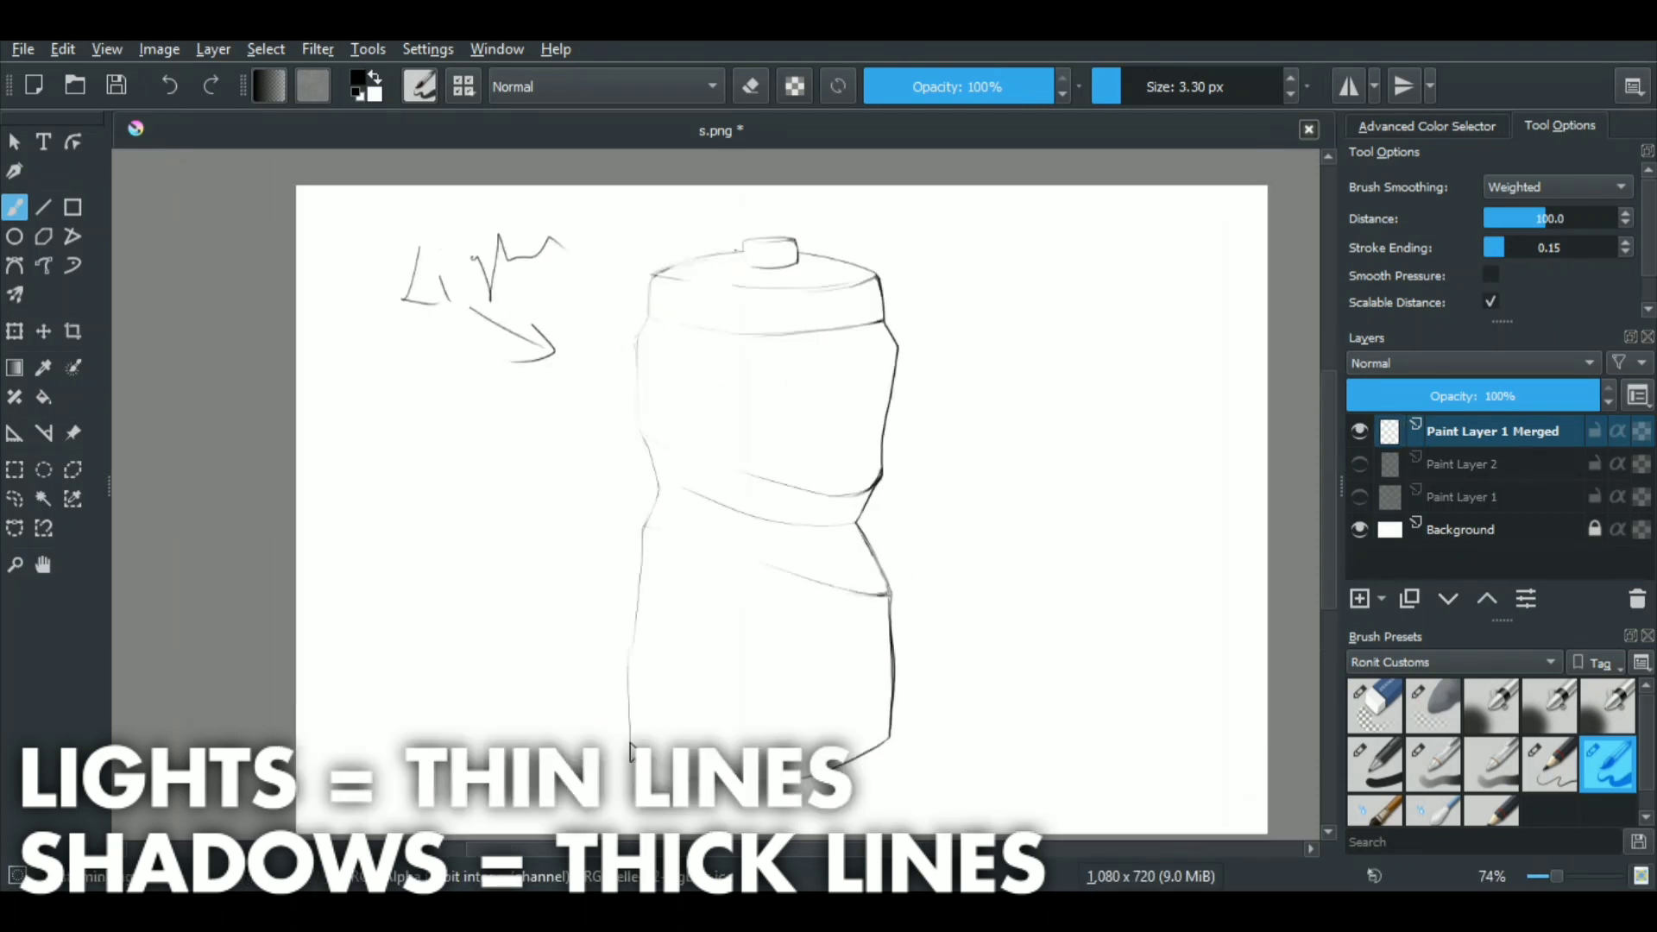
{"action": "scroll", "coordinate": [636, 751], "scroll_direction": "down", "scroll_amount": 2}
{"action": "scroll", "coordinate": [854, 490], "scroll_direction": "up", "scroll_amount": 4}
{"action": "left_click_drag", "start_coordinate": [801, 348], "coordinate": [840, 349]}
{"action": "scroll", "coordinate": [691, 514], "scroll_direction": "down", "scroll_amount": 2}
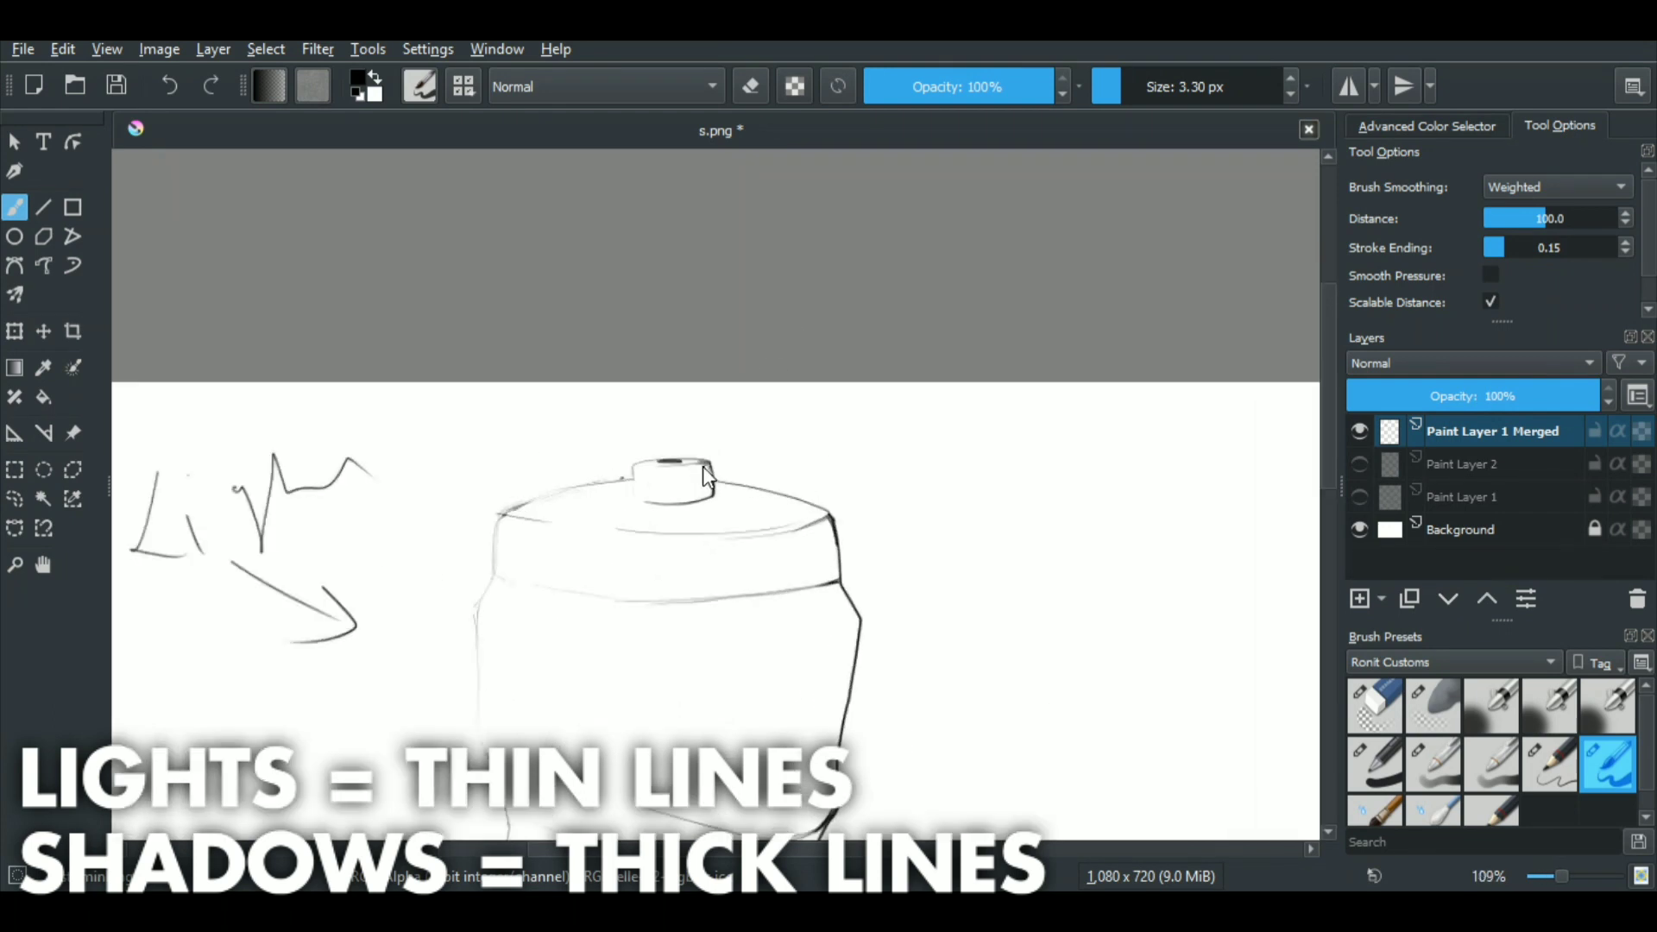
Step: Draw thin vertical ridge lines around the side of the bottle's cap
{"action": "scroll", "coordinate": [706, 500], "scroll_direction": "up", "scroll_amount": 2}
{"action": "scroll", "coordinate": [677, 552], "scroll_direction": "down", "scroll_amount": 4}
{"action": "scroll", "coordinate": [680, 449], "scroll_direction": "up", "scroll_amount": 2}
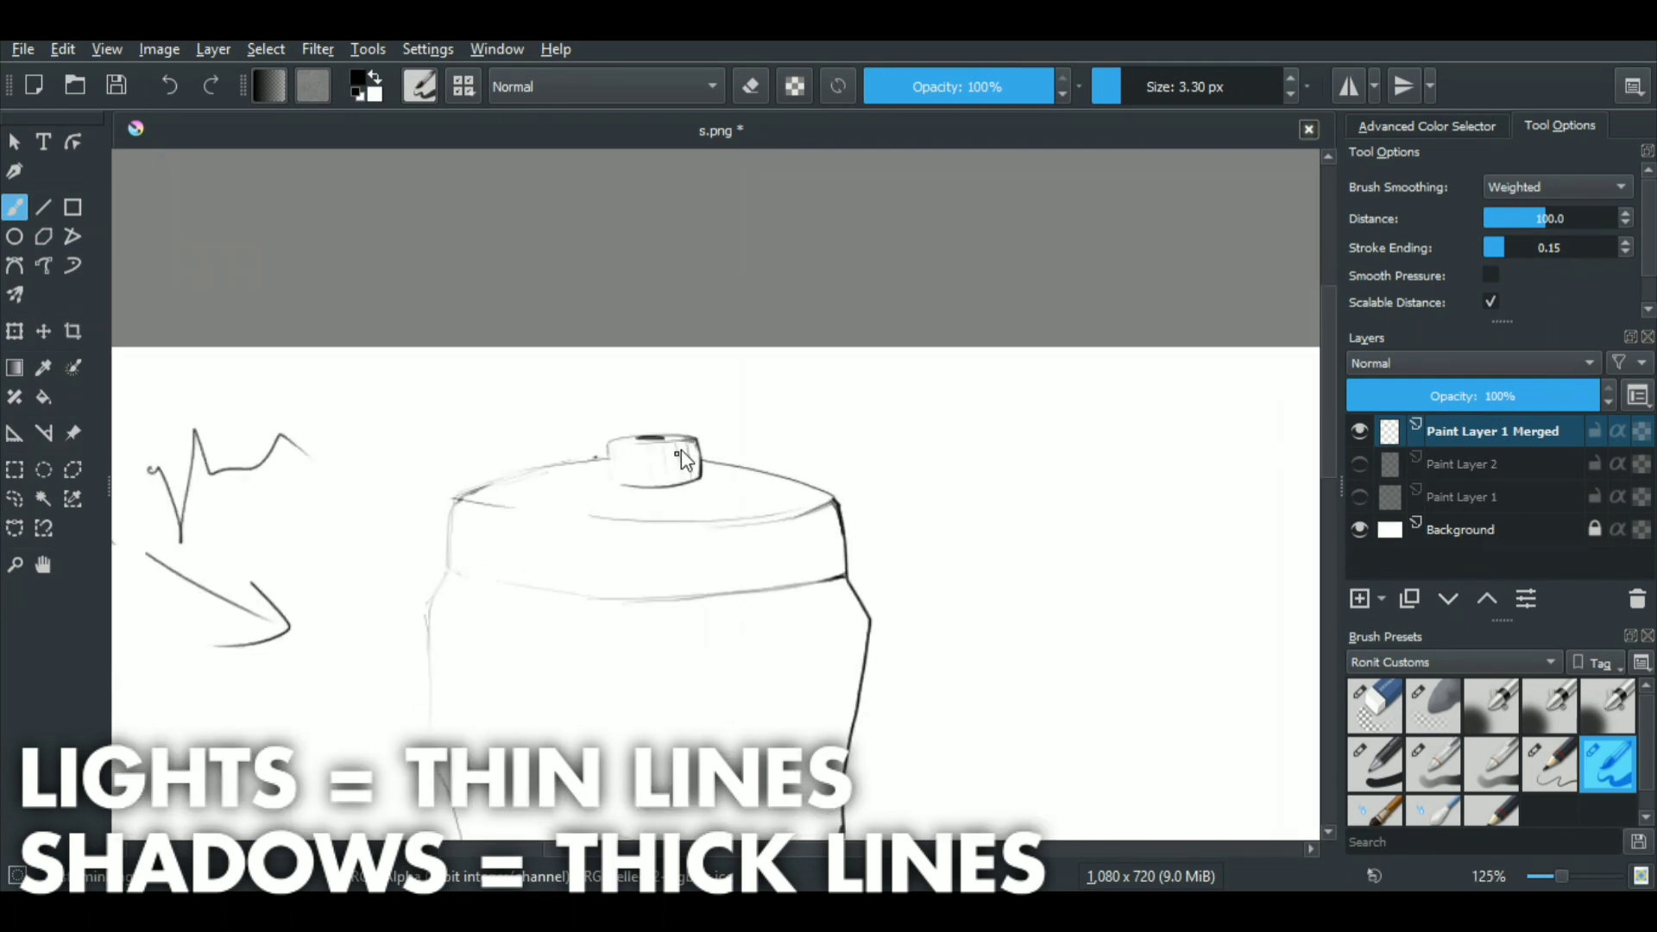
{"action": "scroll", "coordinate": [639, 489], "scroll_direction": "down", "scroll_amount": 3}
{"action": "scroll", "coordinate": [696, 428], "scroll_direction": "up", "scroll_amount": 4}
Step: Select the top of the lid freehand, squash it slightly from above with the Transform tool, and clear the selection
{"action": "key", "text": "l"}
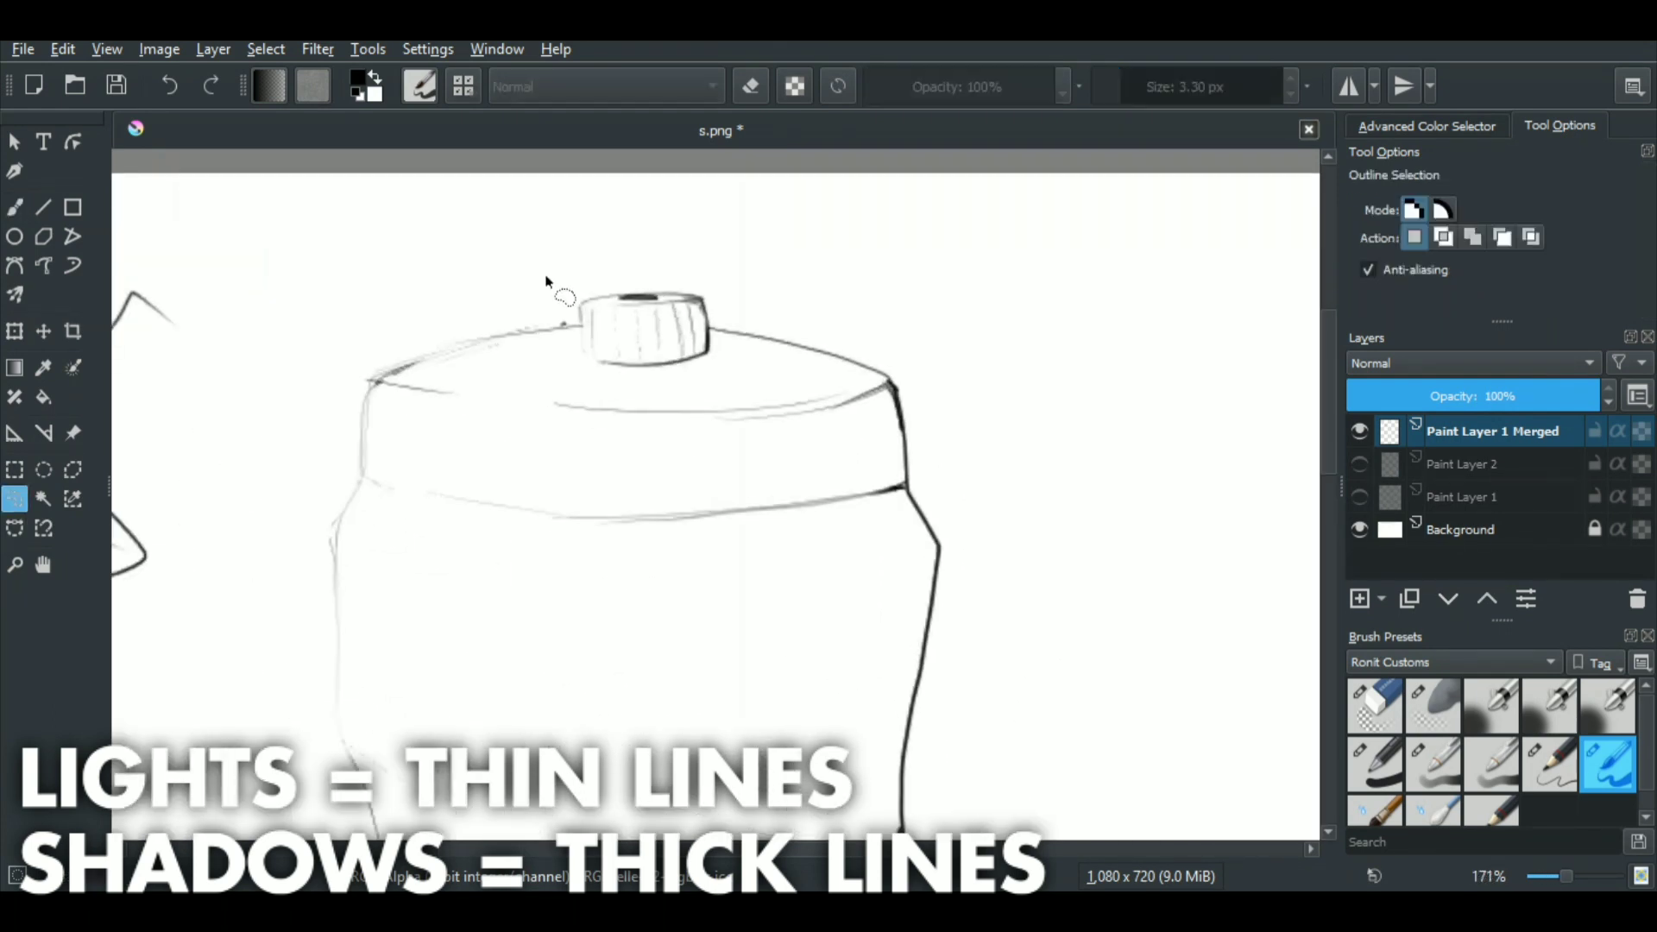
{"action": "mouse_move", "coordinate": [545, 276]}
{"action": "left_mouse_down"}
{"action": "mouse_move", "coordinate": [915, 371]}
{"action": "mouse_move", "coordinate": [523, 276]}
{"action": "left_mouse_up"}
{"action": "key", "text": "ctrl+t"}
{"action": "left_click_drag", "start_coordinate": [653, 274], "coordinate": [658, 282]}
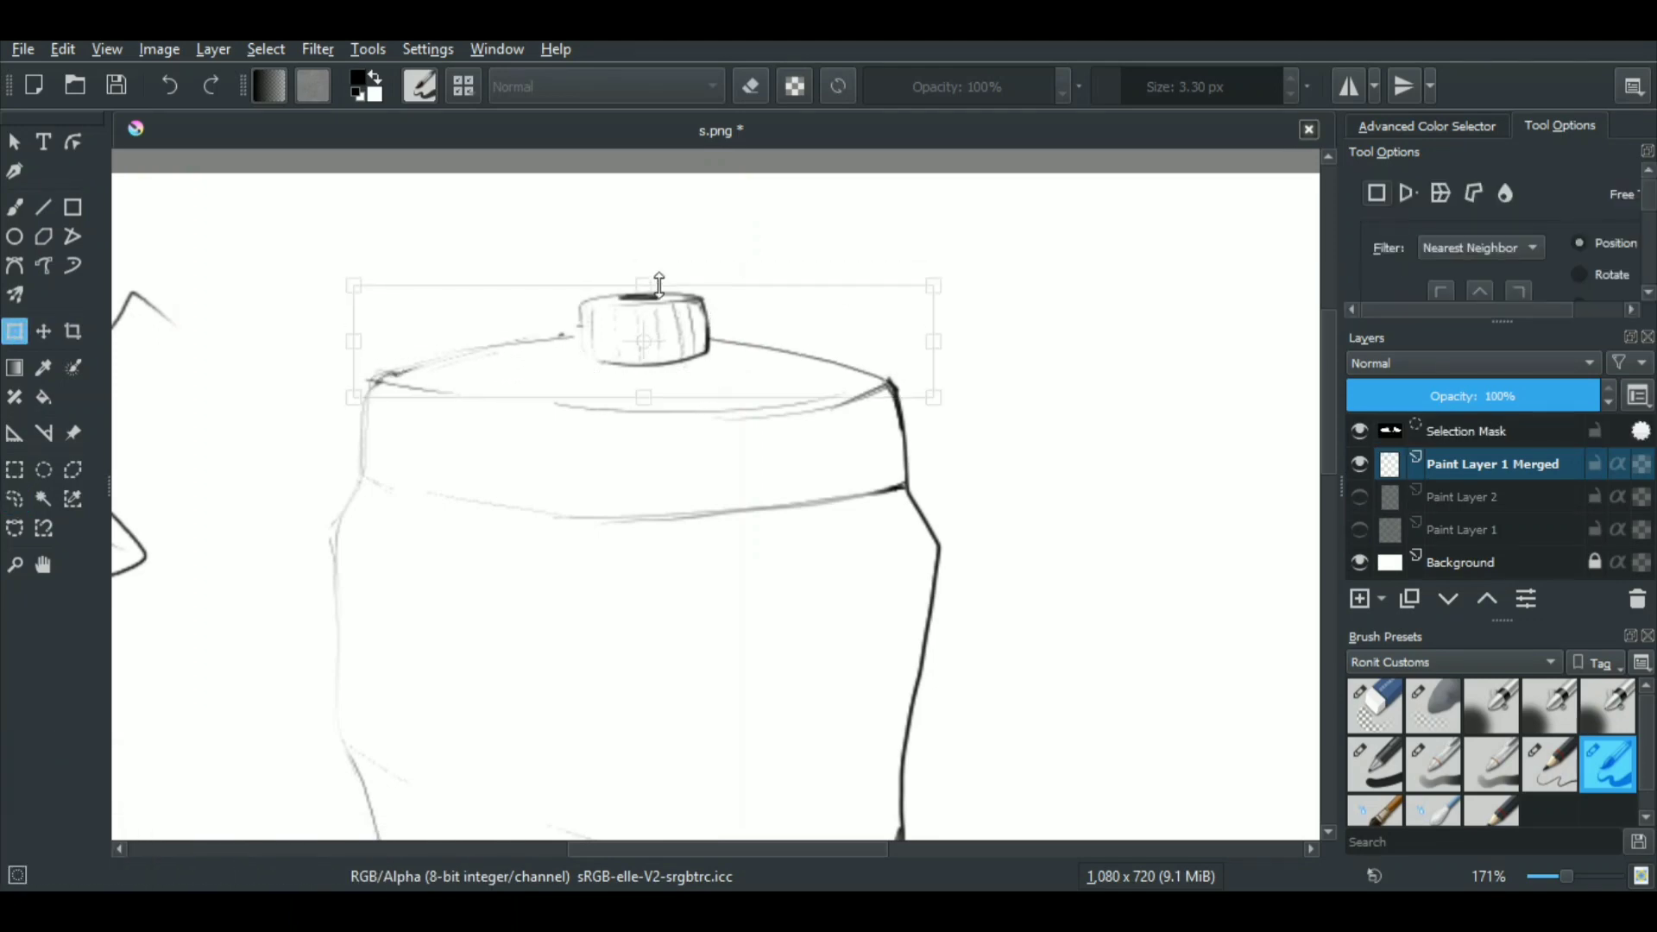
{"action": "key", "text": "l"}
{"action": "key", "text": "ctrl+shift+a"}
{"action": "left_click_drag", "start_coordinate": [282, 490], "coordinate": [248, 616]}
{"action": "scroll", "coordinate": [250, 616], "scroll_direction": "up", "scroll_amount": 3}
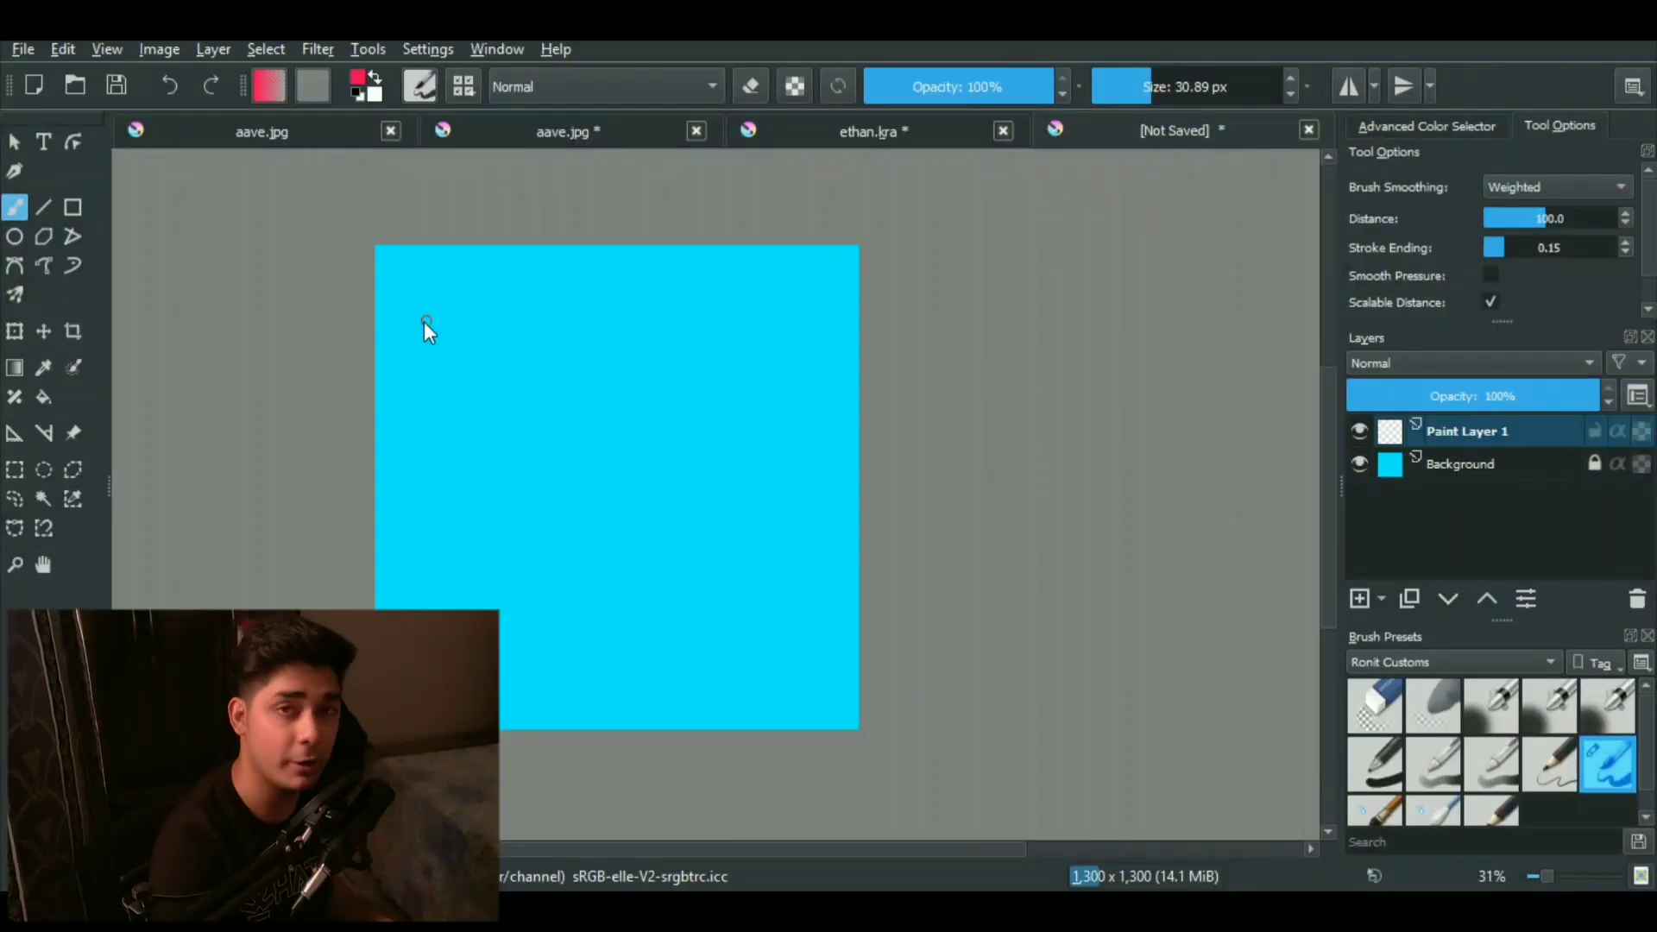
Step: Handwrite "2) Distance from Camera / Eye Sight" in red across the upper part of the blue canvas
{"action": "left_click_drag", "start_coordinate": [401, 294], "coordinate": [398, 313]}
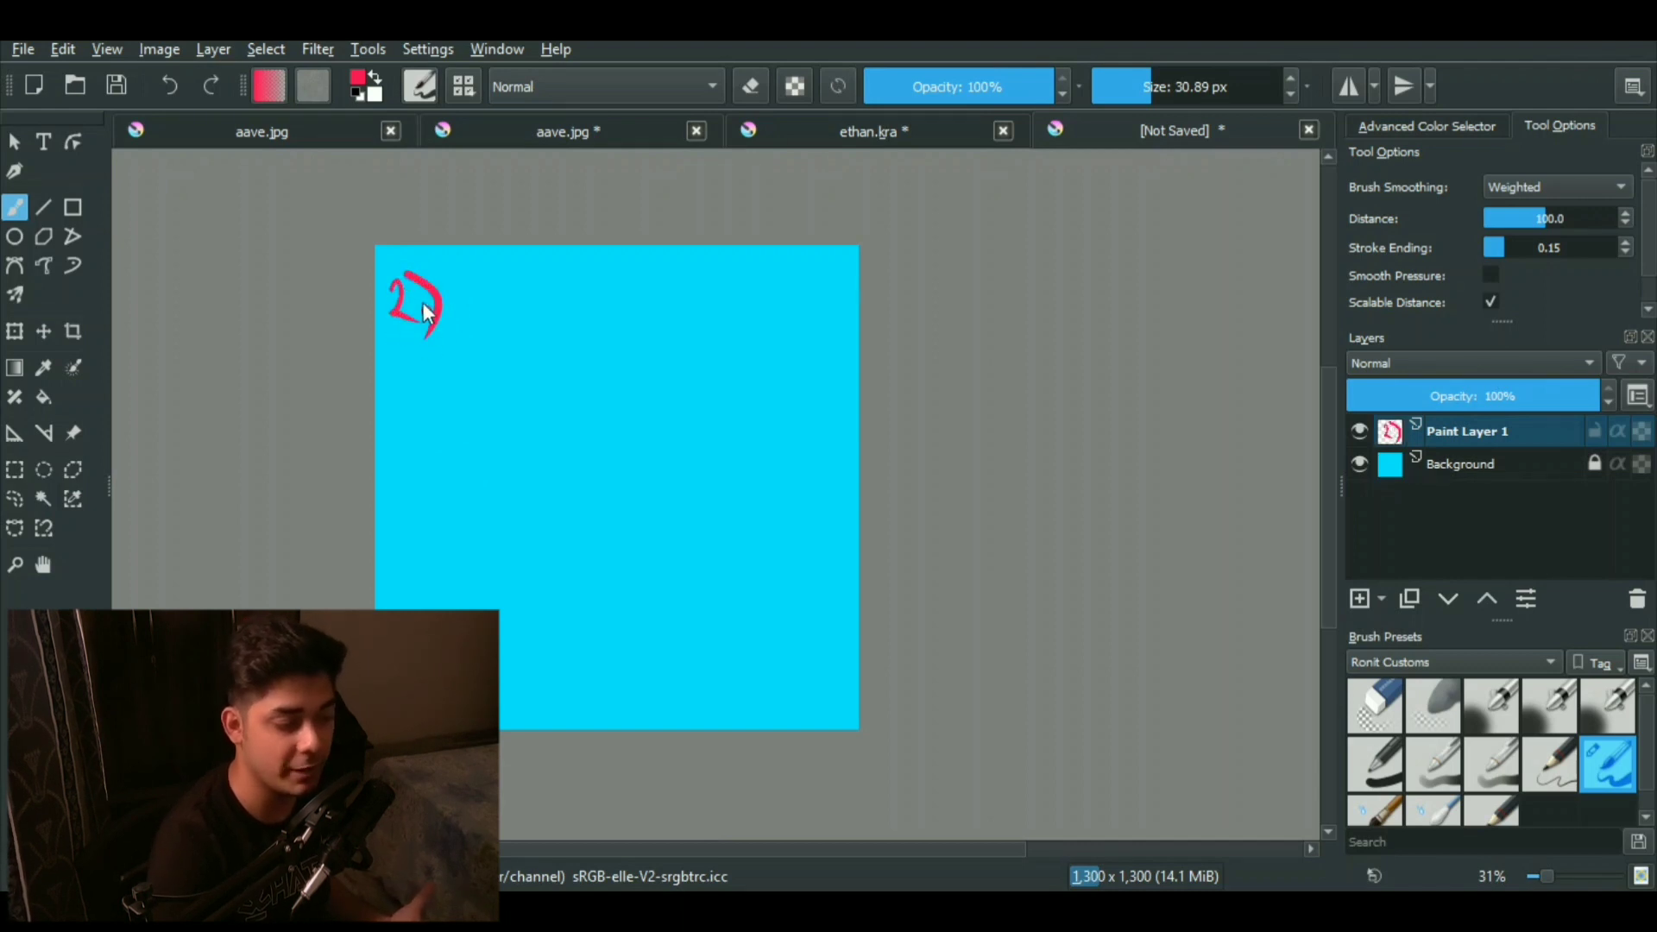
{"action": "left_click_drag", "start_coordinate": [457, 266], "coordinate": [473, 326]}
{"action": "mouse_move", "coordinate": [498, 286]}
{"action": "left_mouse_down"}
{"action": "mouse_move", "coordinate": [500, 318]}
{"action": "mouse_move", "coordinate": [528, 278]}
{"action": "mouse_move", "coordinate": [545, 317]}
{"action": "mouse_move", "coordinate": [637, 290]}
{"action": "mouse_move", "coordinate": [675, 366]}
{"action": "left_mouse_up"}
{"action": "left_click_drag", "start_coordinate": [681, 298], "coordinate": [804, 278]}
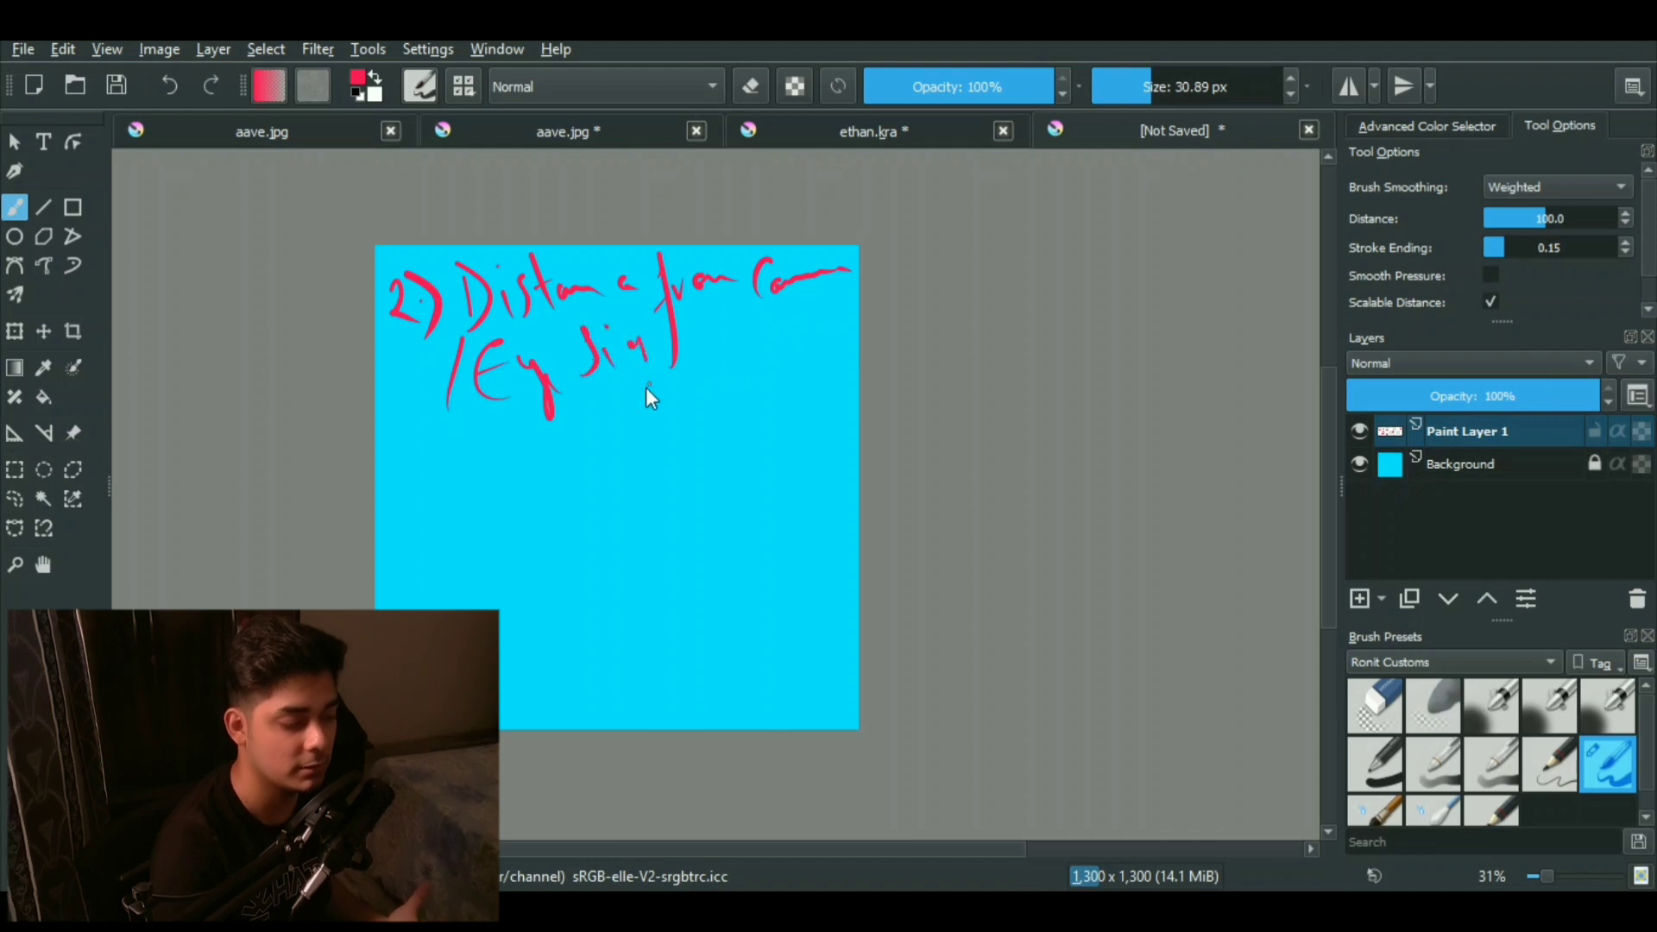
{"action": "left_click_drag", "start_coordinate": [664, 346], "coordinate": [686, 338]}
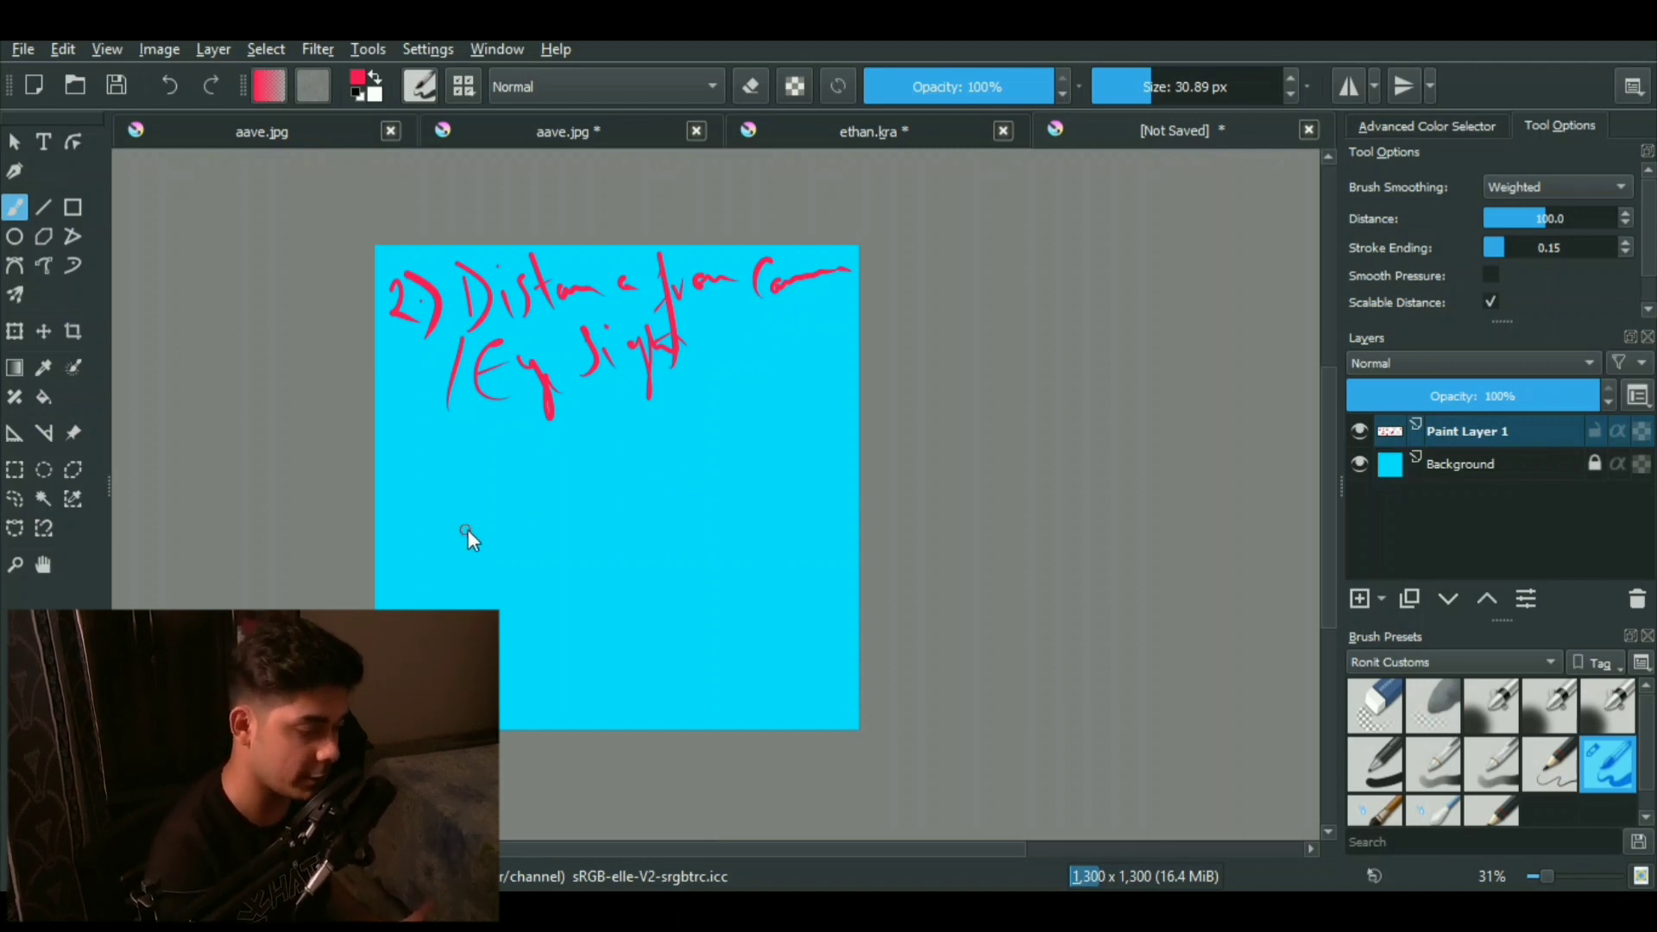
{"action": "mouse_move", "coordinate": [472, 494]}
{"action": "left_mouse_down"}
{"action": "mouse_move", "coordinate": [438, 569]}
{"action": "mouse_move", "coordinate": [475, 491]}
{"action": "mouse_move", "coordinate": [518, 608]}
{"action": "left_mouse_up"}
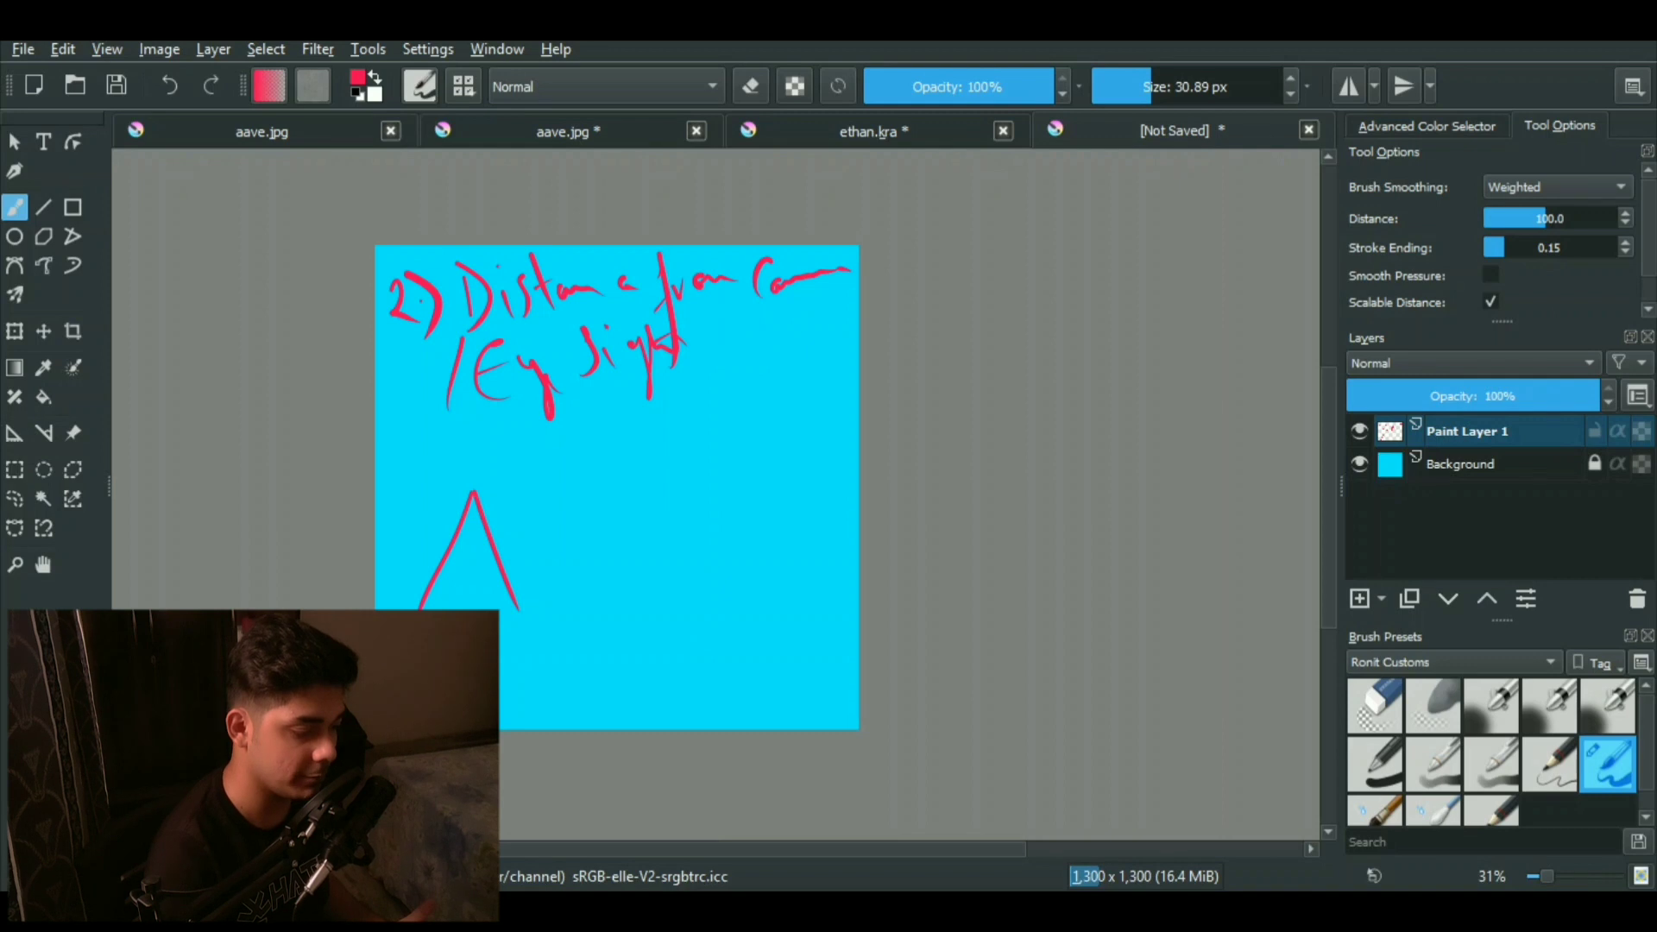
{"action": "key", "text": "ctrl+z"}
{"action": "key", "text": "ctrl+z"}
Step: Draw a horizon line across the canvas middle and a receding row of kite-shaped pyramids that shrink toward it
{"action": "left_click_drag", "start_coordinate": [350, 480], "coordinate": [1049, 485]}
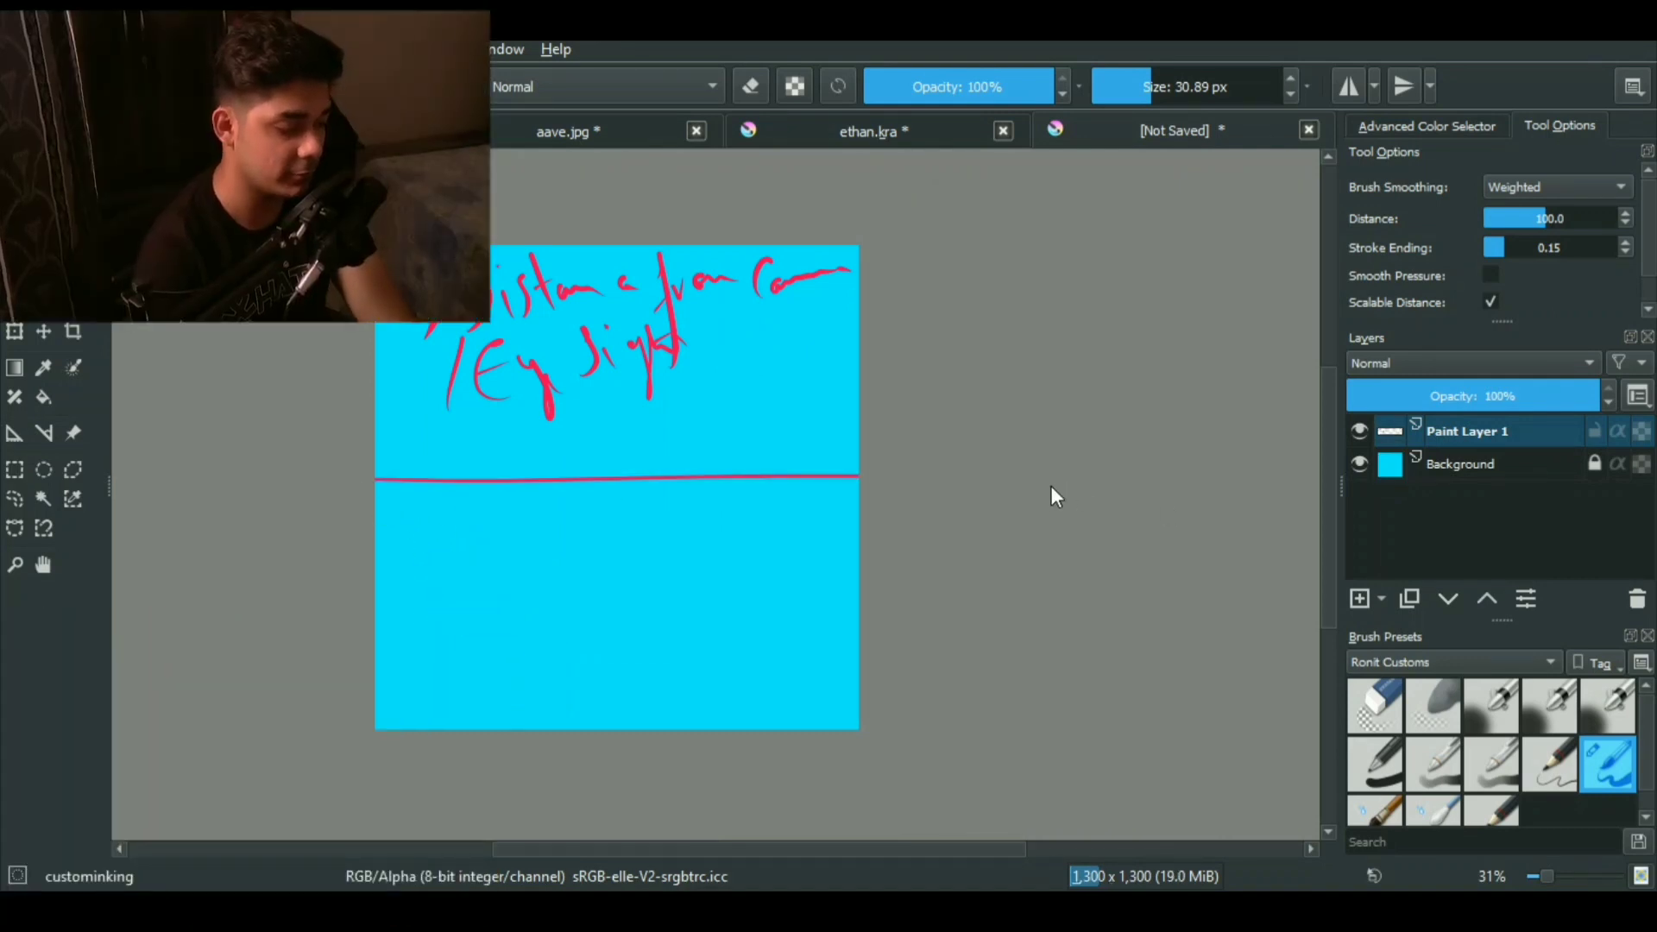
{"action": "left_click_drag", "start_coordinate": [429, 523], "coordinate": [388, 666]}
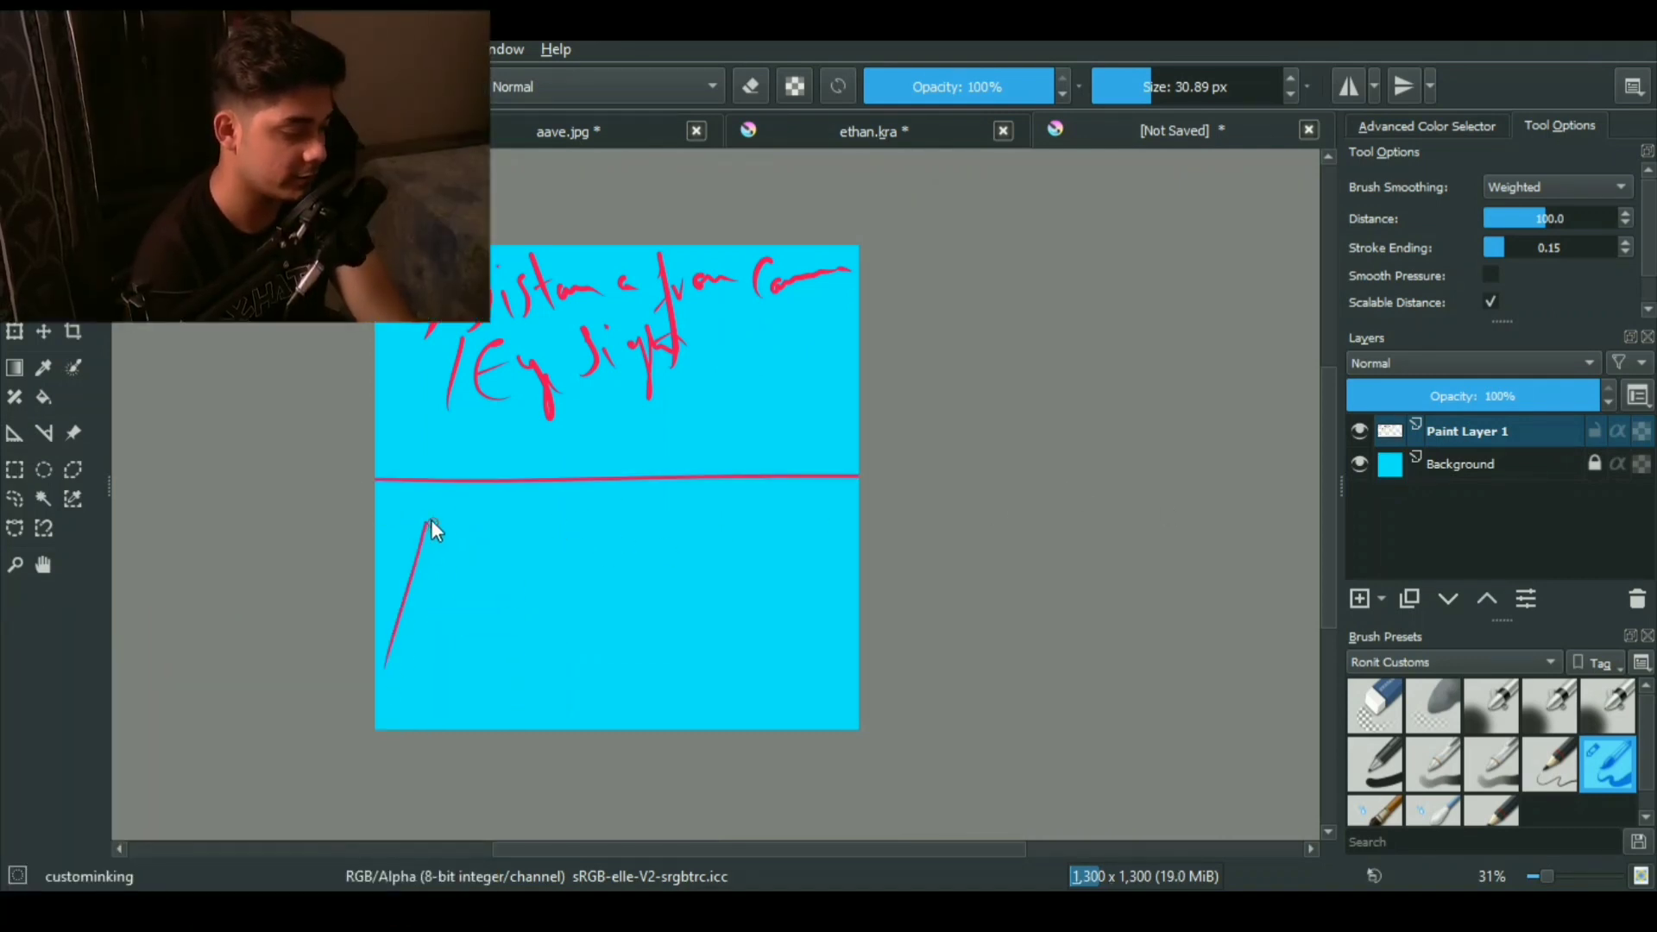
{"action": "mouse_move", "coordinate": [428, 522]}
{"action": "left_mouse_down"}
{"action": "mouse_move", "coordinate": [488, 671]}
{"action": "mouse_move", "coordinate": [455, 682]}
{"action": "mouse_move", "coordinate": [482, 656]}
{"action": "left_mouse_up"}
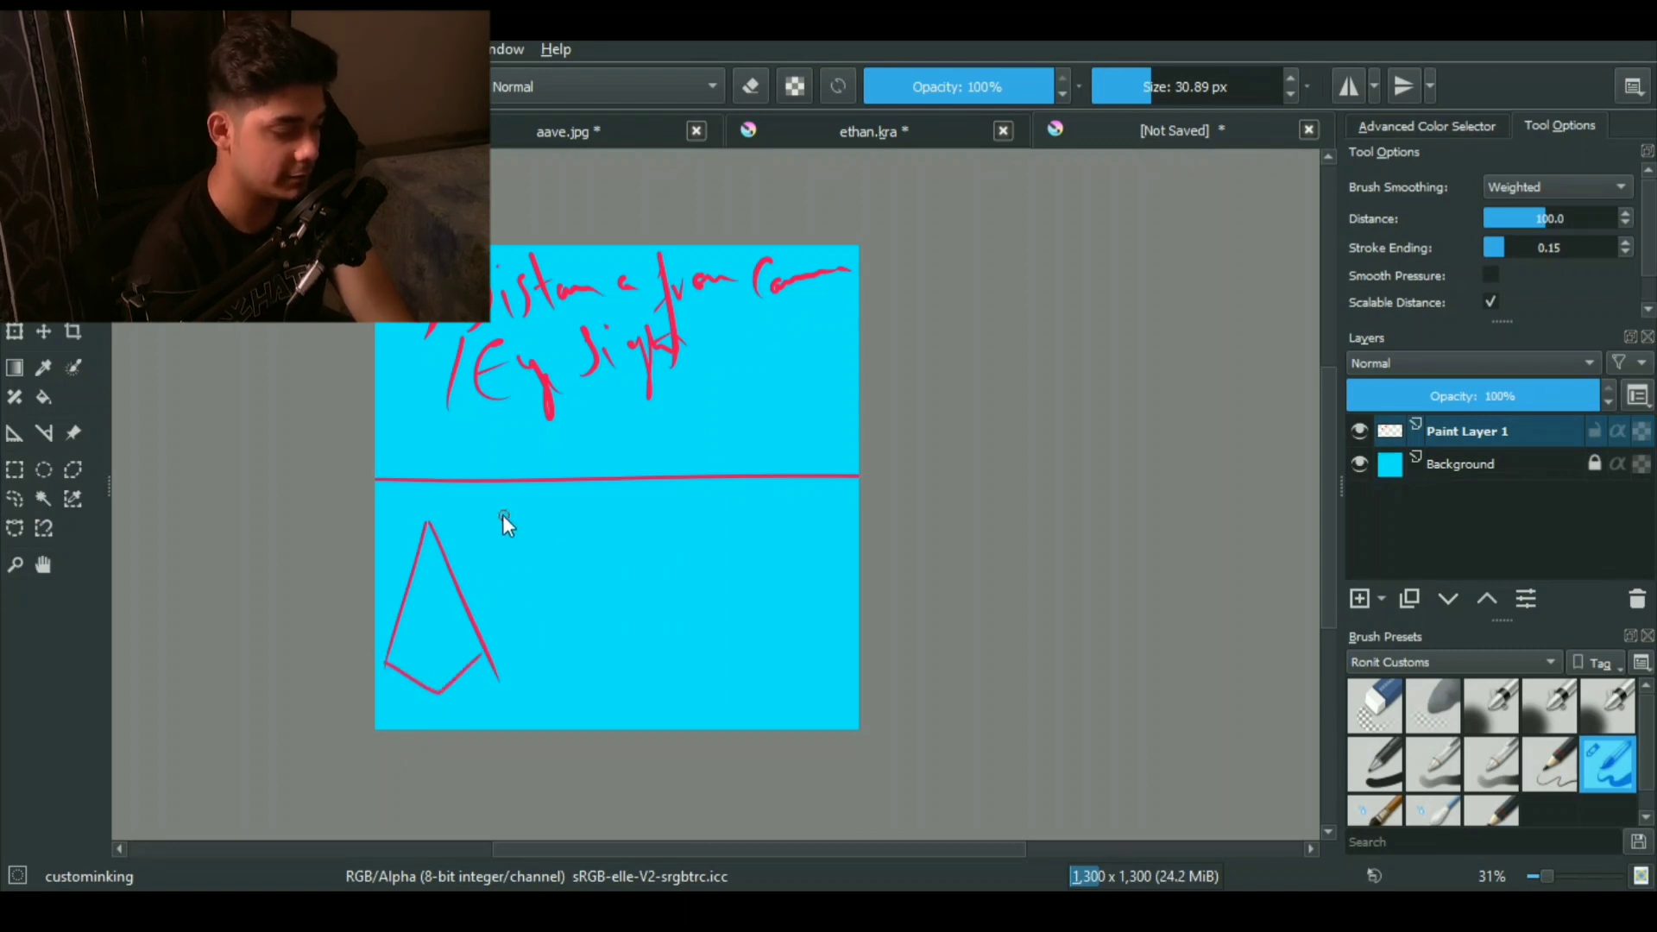
{"action": "left_click_drag", "start_coordinate": [501, 512], "coordinate": [532, 593]}
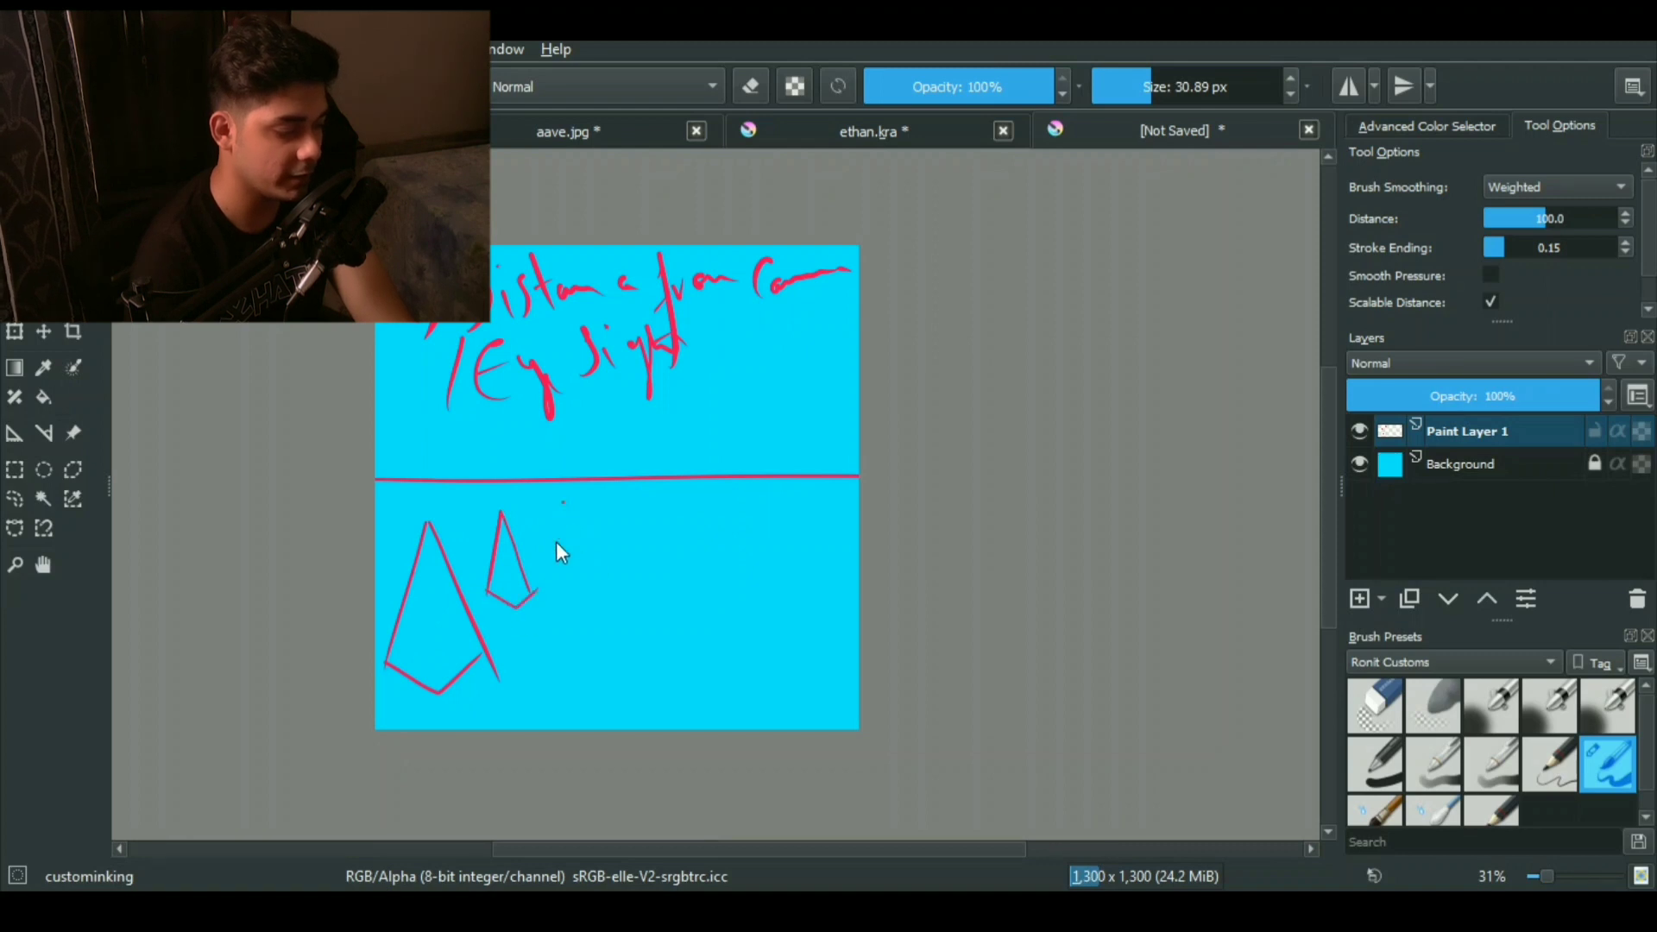
{"action": "mouse_move", "coordinate": [601, 533]}
{"action": "left_mouse_down"}
{"action": "mouse_move", "coordinate": [609, 501]}
{"action": "mouse_move", "coordinate": [611, 537]}
{"action": "mouse_move", "coordinate": [669, 497]}
{"action": "left_mouse_up"}
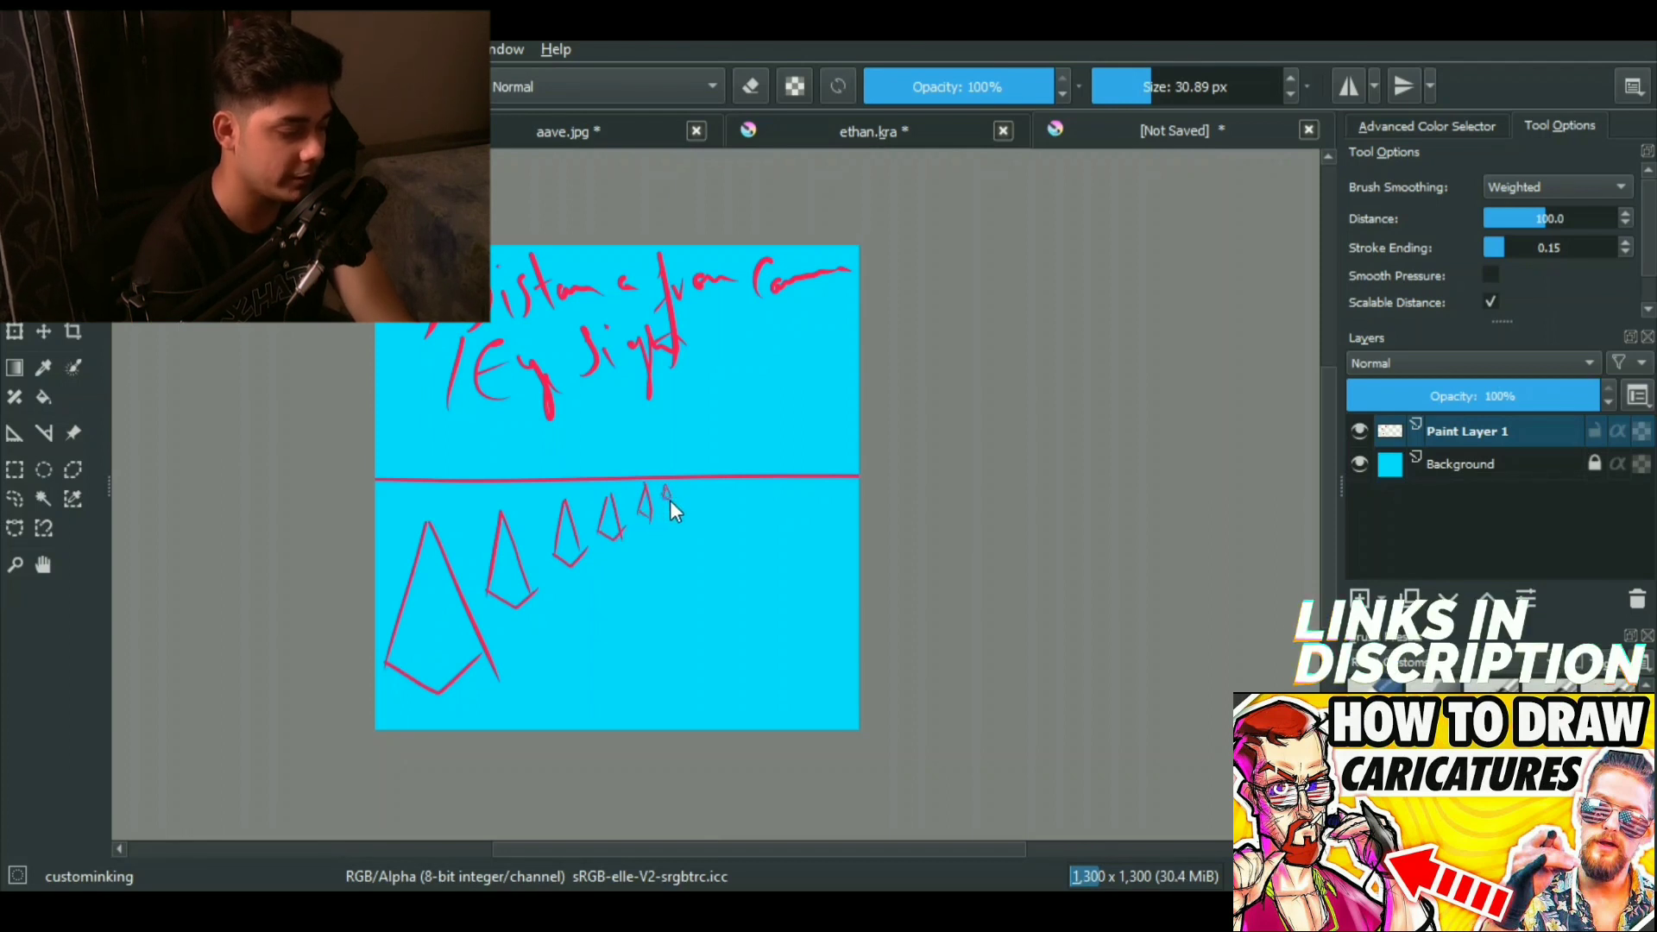
Step: Thicken the pyramid outlines, with the heaviest lines on the nearest one and progressively lighter lines on the farther ones
{"action": "mouse_move", "coordinate": [612, 575]}
{"action": "left_mouse_down"}
{"action": "mouse_move", "coordinate": [581, 688]}
{"action": "mouse_move", "coordinate": [606, 581]}
{"action": "left_mouse_up"}
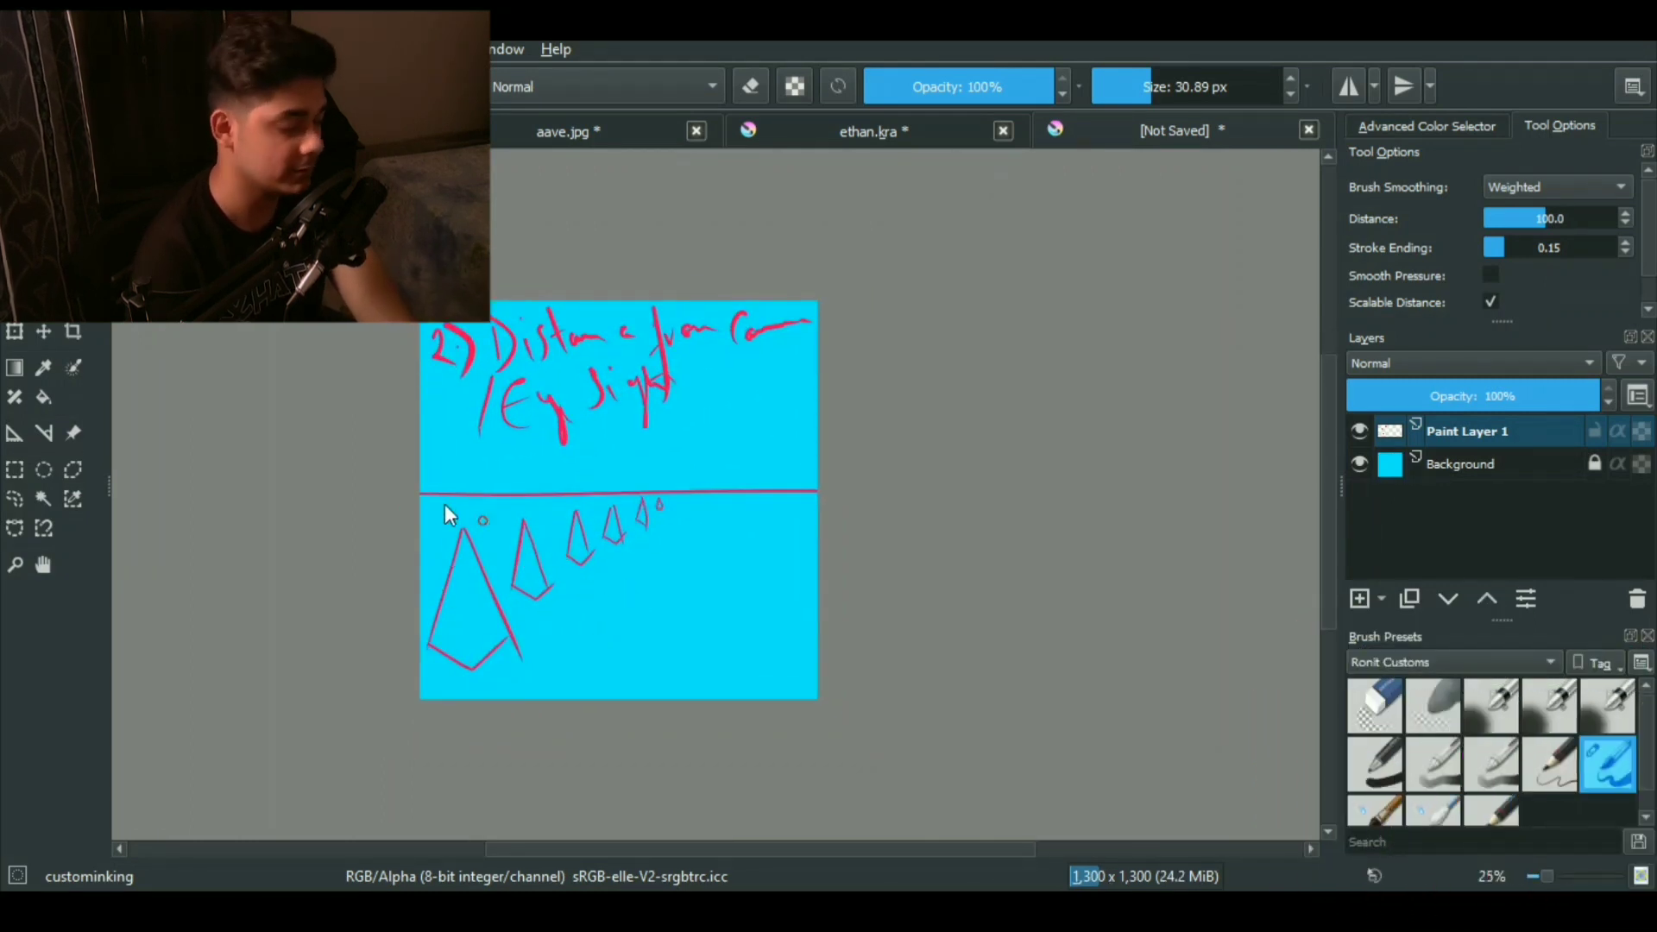
{"action": "mouse_move", "coordinate": [440, 592]}
{"action": "left_mouse_down"}
{"action": "mouse_move", "coordinate": [459, 544]}
{"action": "mouse_move", "coordinate": [423, 649]}
{"action": "mouse_move", "coordinate": [470, 667]}
{"action": "left_mouse_up"}
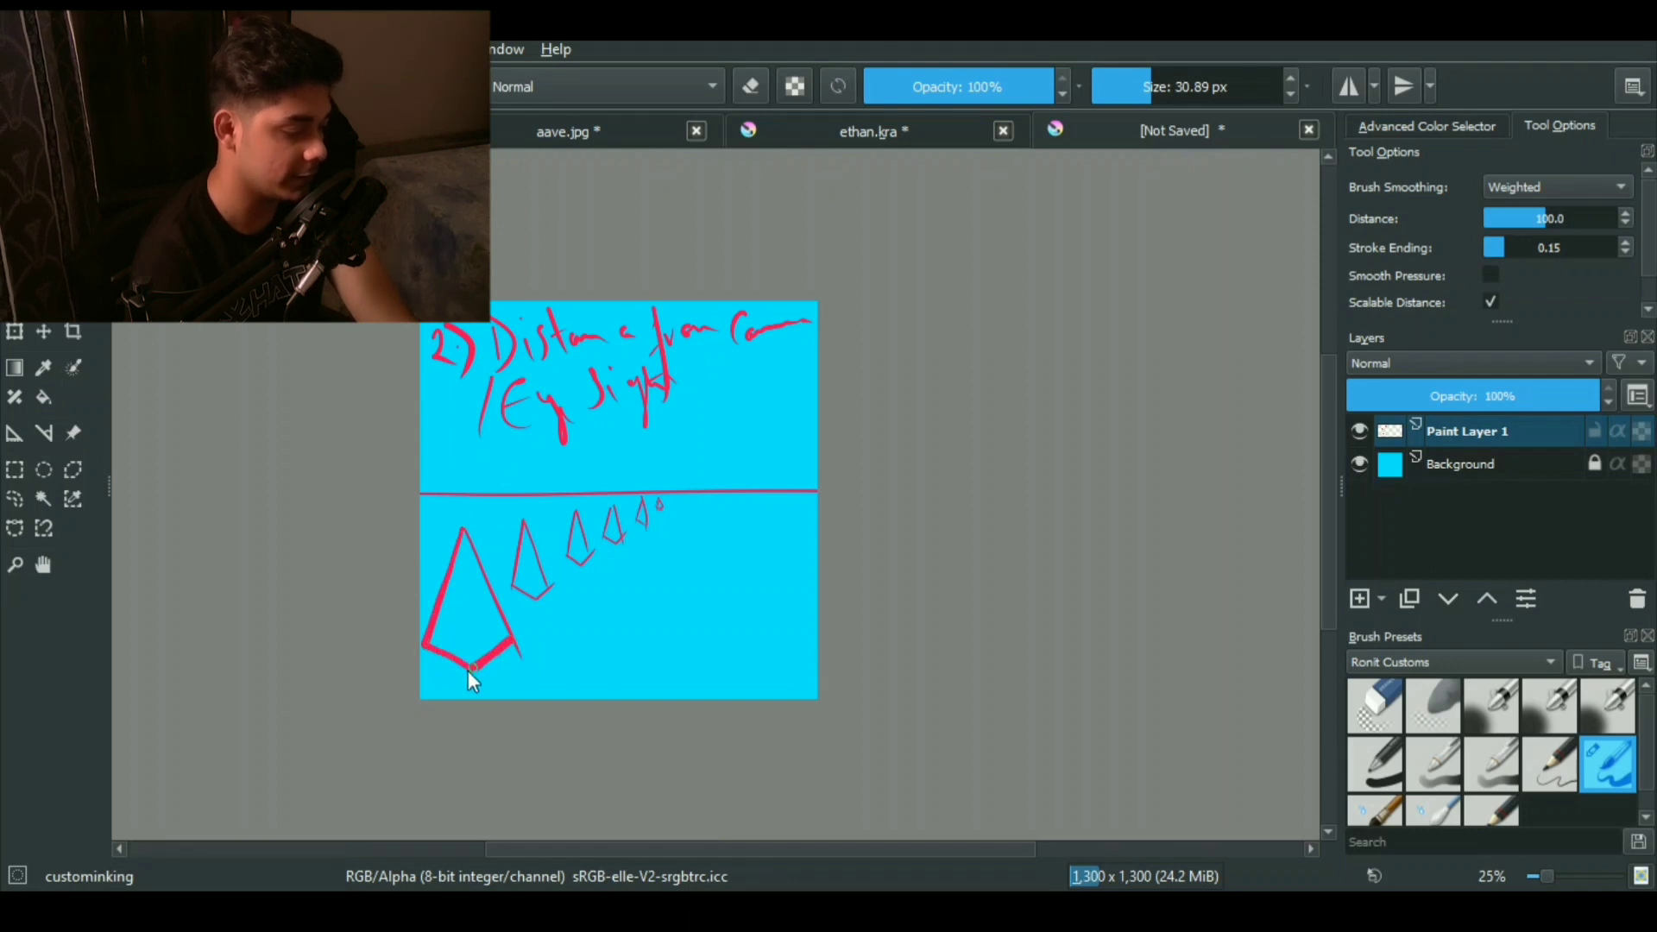
{"action": "mouse_move", "coordinate": [462, 529]}
{"action": "left_mouse_down"}
{"action": "mouse_move", "coordinate": [516, 645]}
{"action": "mouse_move", "coordinate": [471, 667]}
{"action": "mouse_move", "coordinate": [470, 632]}
{"action": "left_mouse_up"}
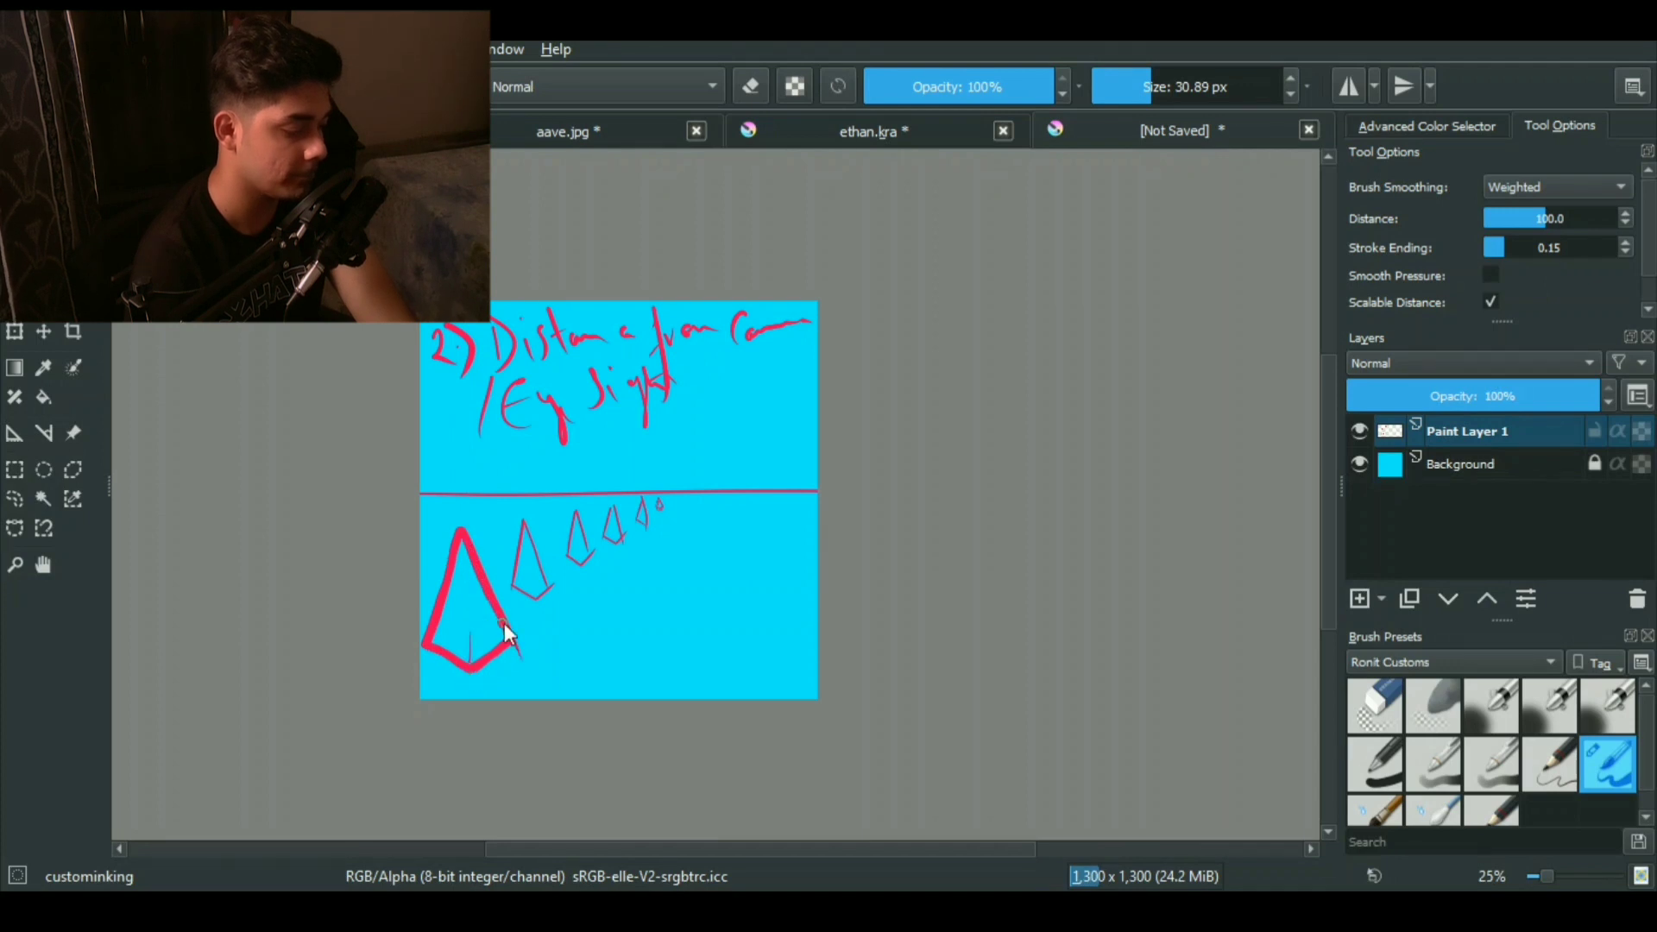
{"action": "left_click_drag", "start_coordinate": [460, 534], "coordinate": [462, 565]}
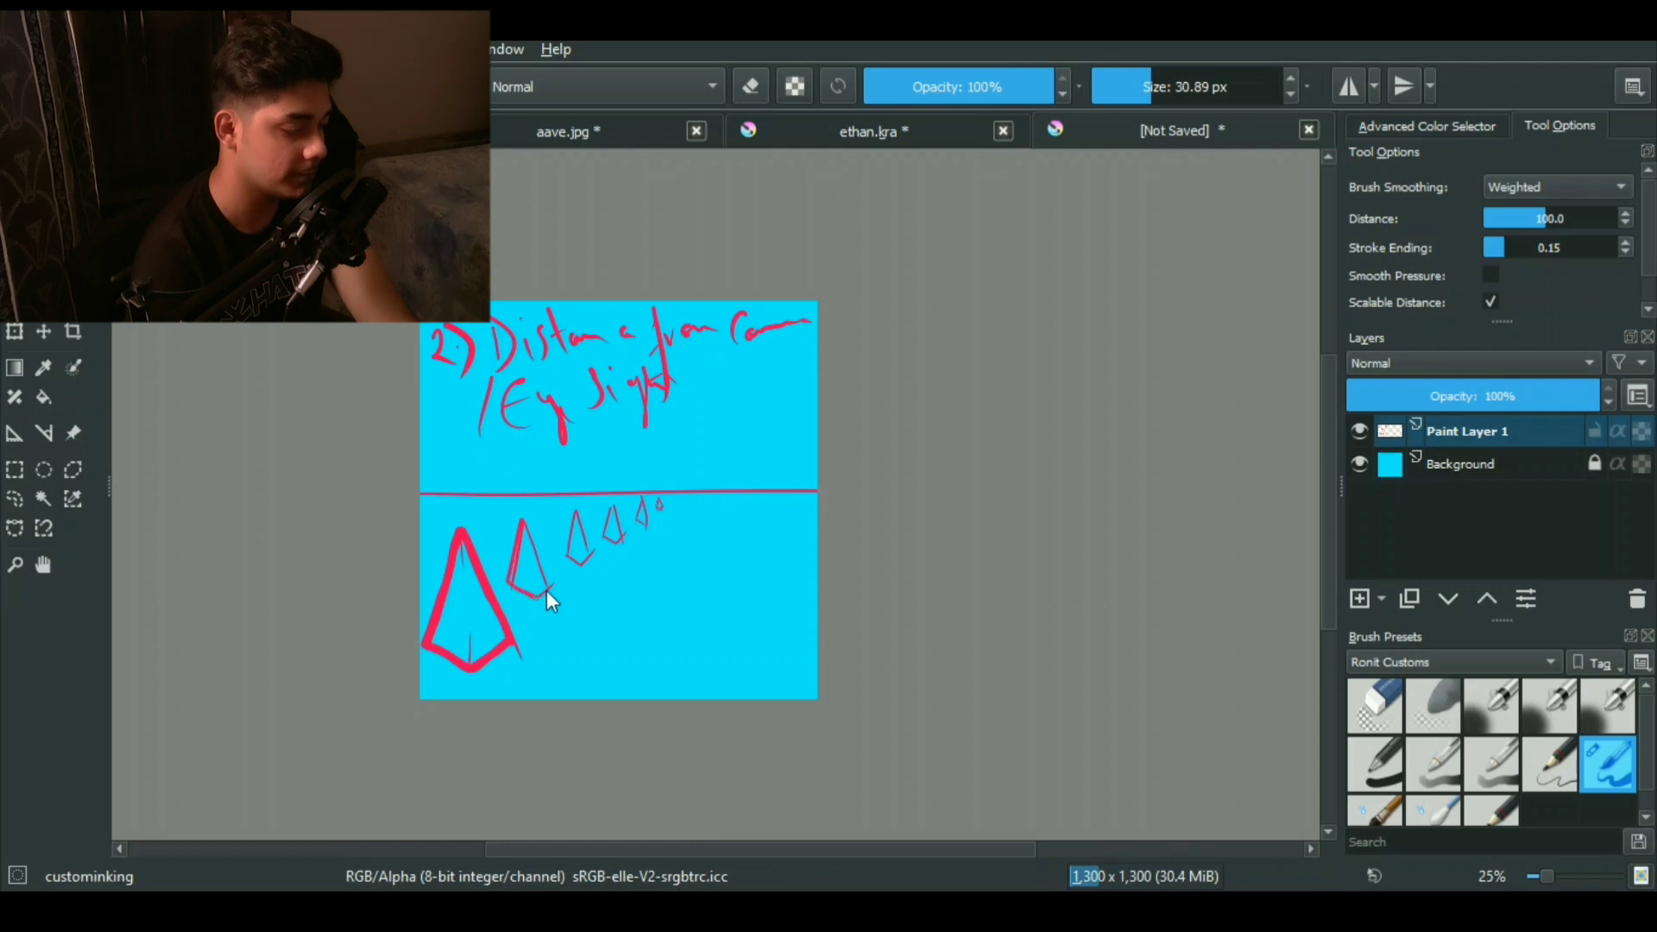
{"action": "mouse_move", "coordinate": [546, 590]}
{"action": "left_mouse_down"}
{"action": "mouse_move", "coordinate": [521, 528]}
{"action": "mouse_move", "coordinate": [512, 583]}
{"action": "mouse_move", "coordinate": [573, 529]}
{"action": "mouse_move", "coordinate": [568, 559]}
{"action": "left_mouse_up"}
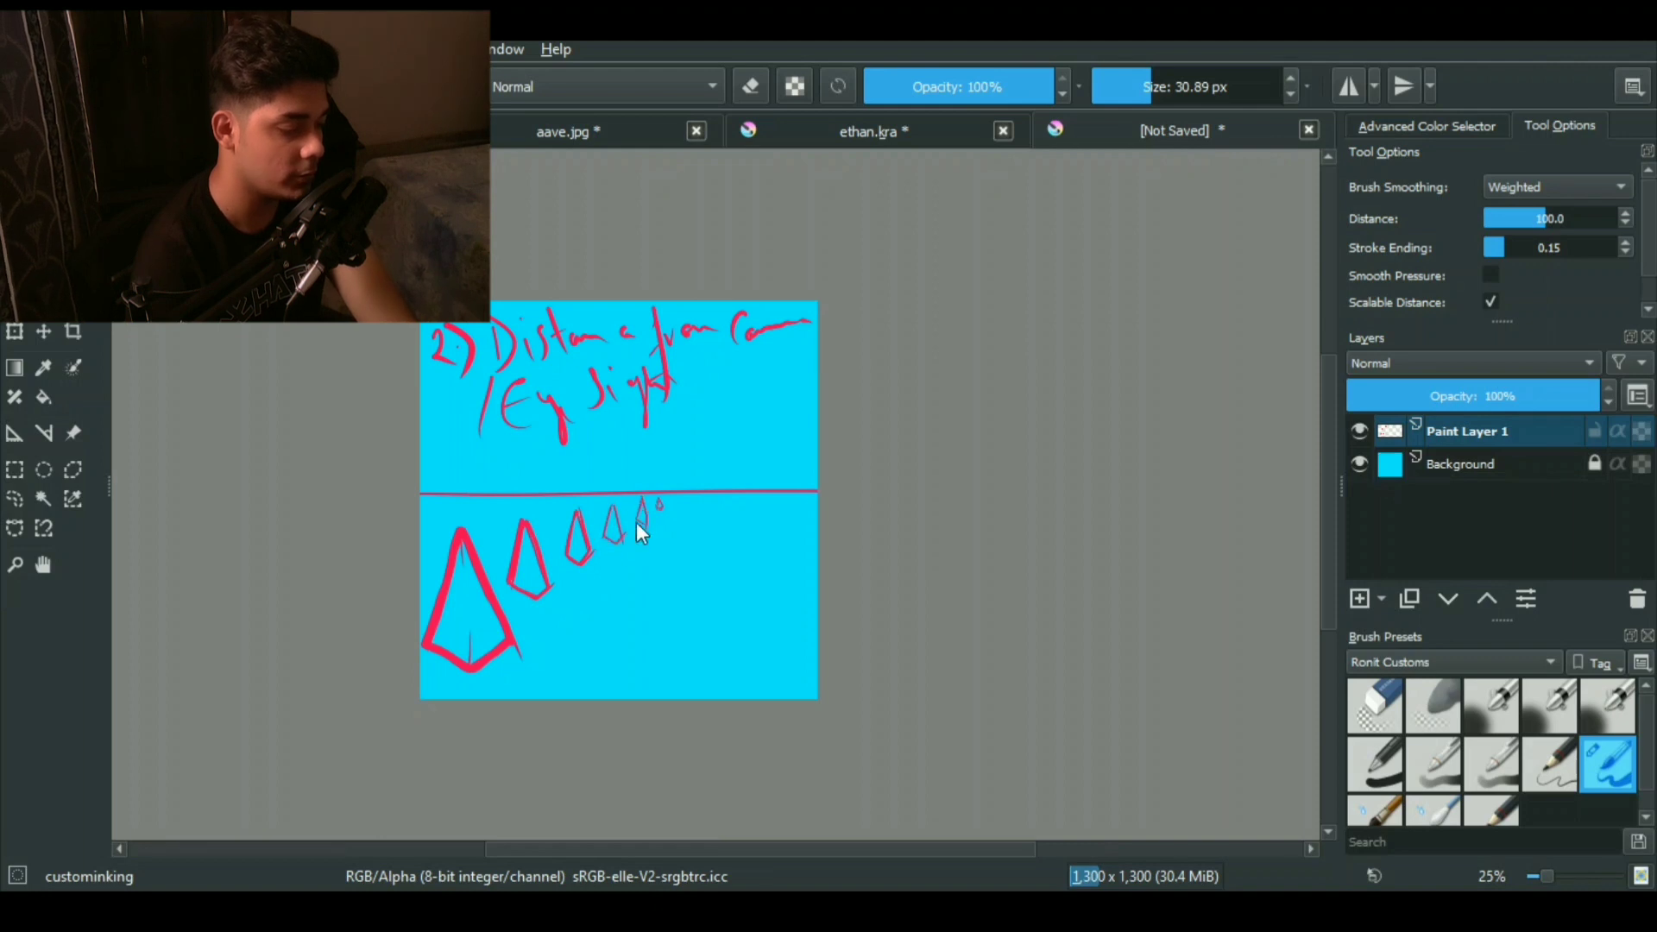
{"action": "scroll", "coordinate": [577, 510], "scroll_direction": "down", "scroll_amount": 1}
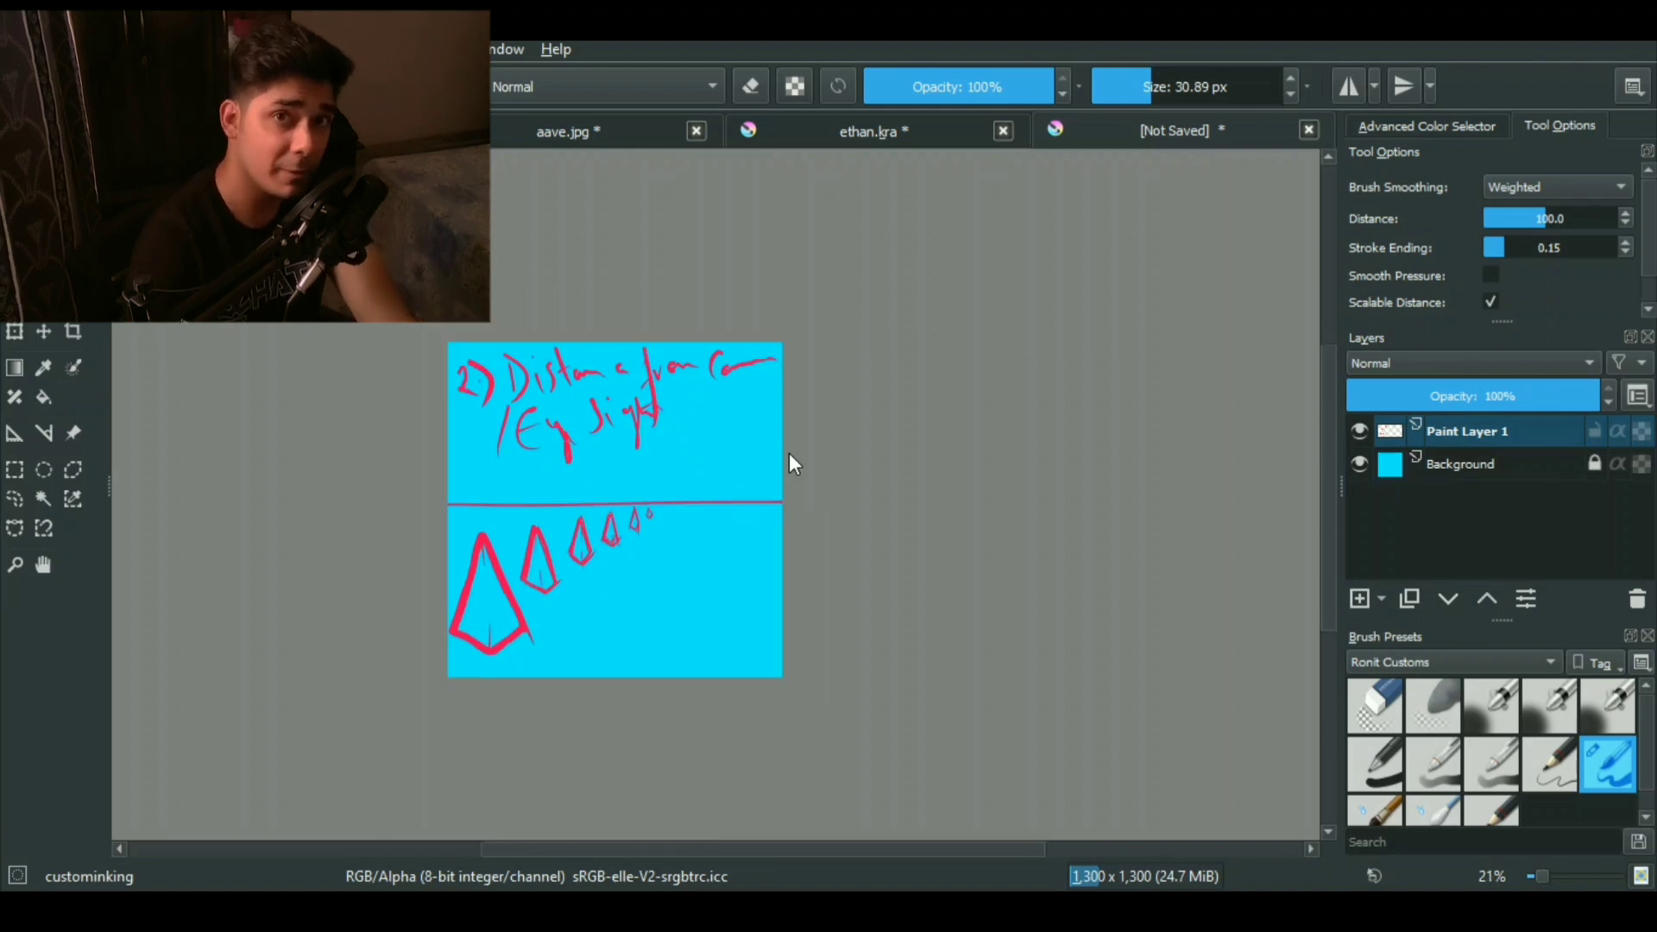
{"action": "left_click_drag", "start_coordinate": [526, 657], "coordinate": [688, 543]}
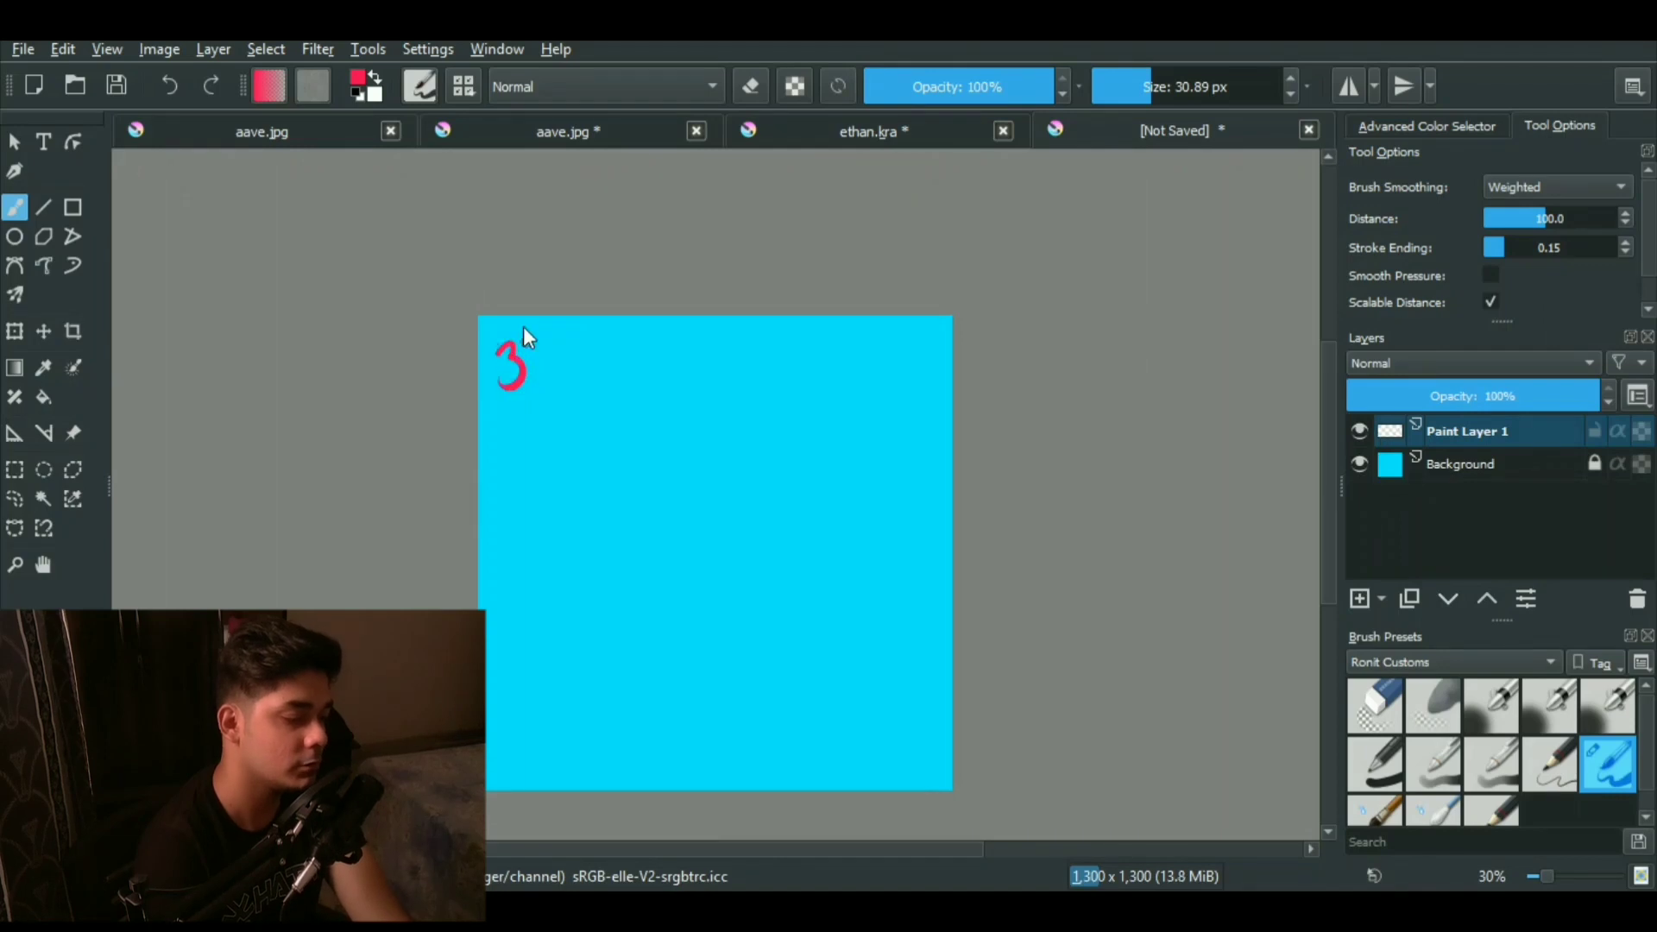
Step: Handwrite the heading "3) Int. Lines" in red across the upper part of the blue canvas
{"action": "left_click_drag", "start_coordinate": [523, 326], "coordinate": [516, 395]}
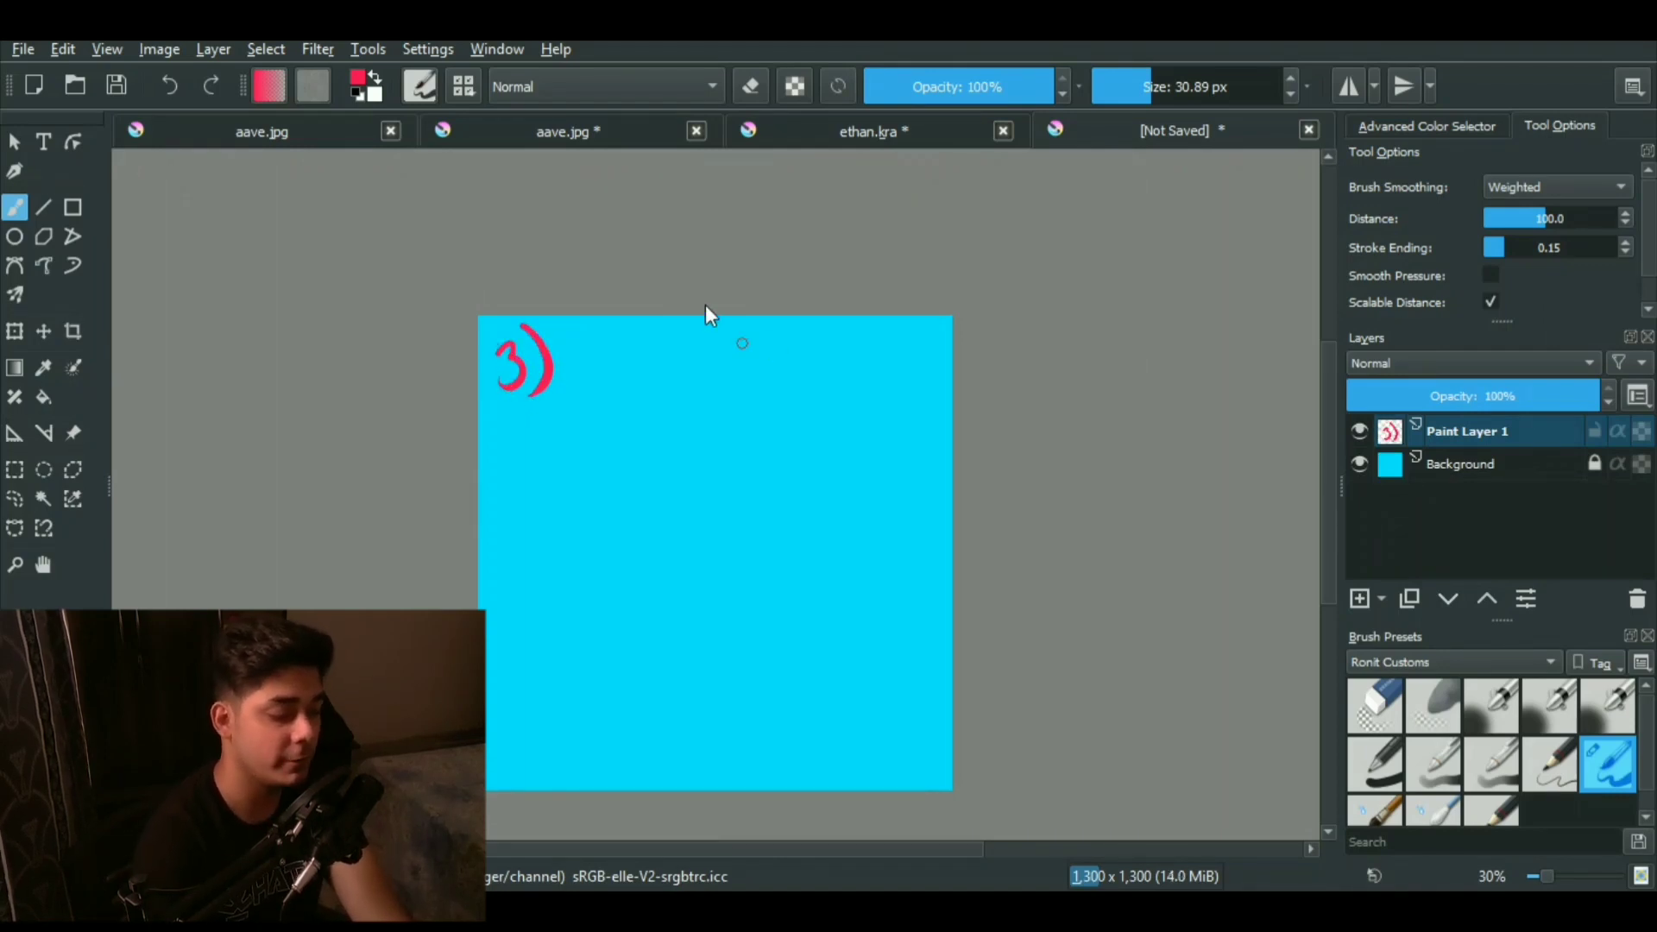
{"action": "mouse_move", "coordinate": [592, 343]}
{"action": "left_mouse_down"}
{"action": "mouse_move", "coordinate": [621, 363]}
{"action": "mouse_move", "coordinate": [635, 335]}
{"action": "mouse_move", "coordinate": [634, 349]}
{"action": "mouse_move", "coordinate": [696, 374]}
{"action": "left_mouse_up"}
{"action": "left_click", "coordinate": [670, 347]}
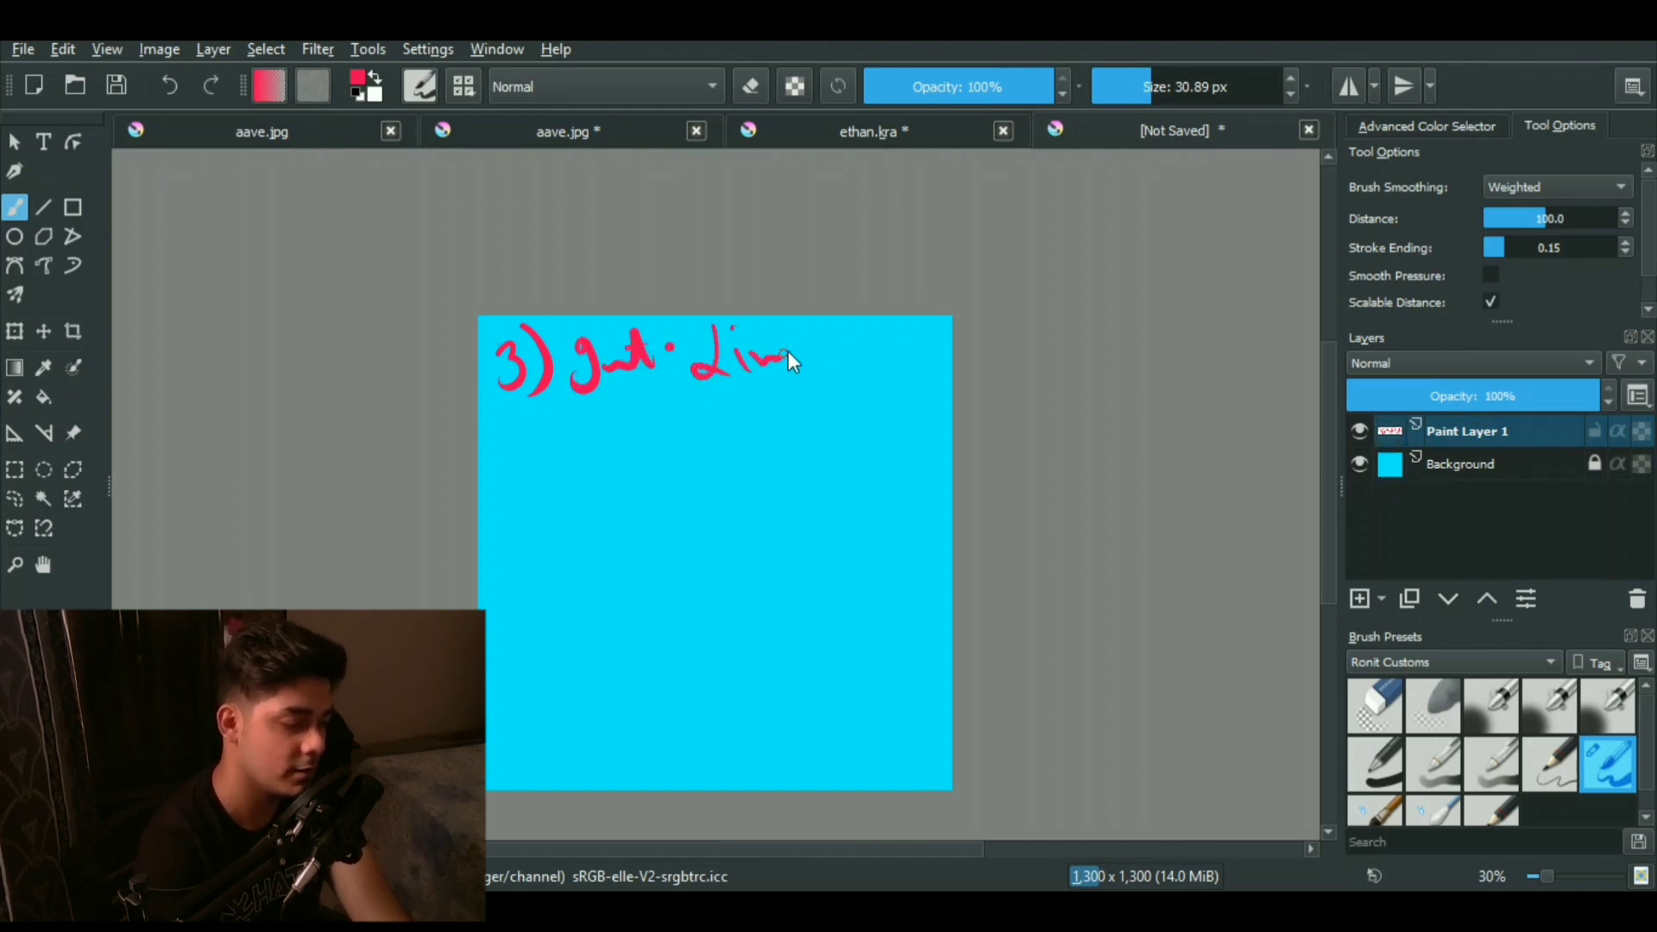
Step: Draw two diagonal lines with branches on both sides, the second set thicker, and circle the junctions of the thicker set
{"action": "left_click_drag", "start_coordinate": [502, 604], "coordinate": [799, 403]}
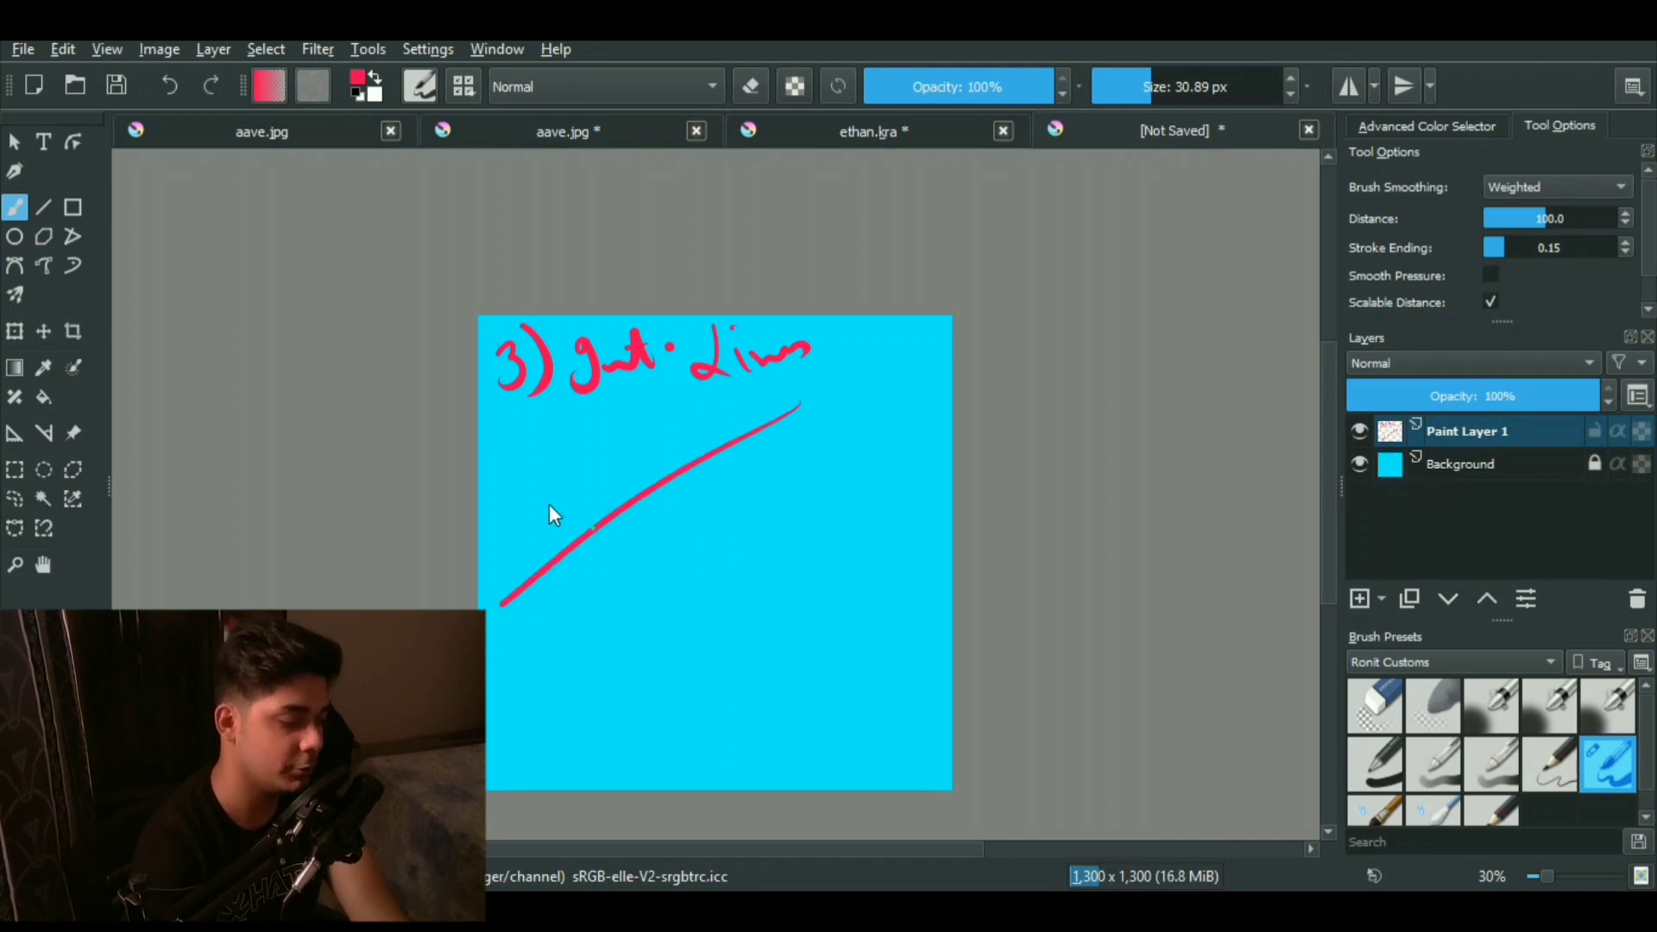
{"action": "left_click_drag", "start_coordinate": [658, 488], "coordinate": [748, 523]}
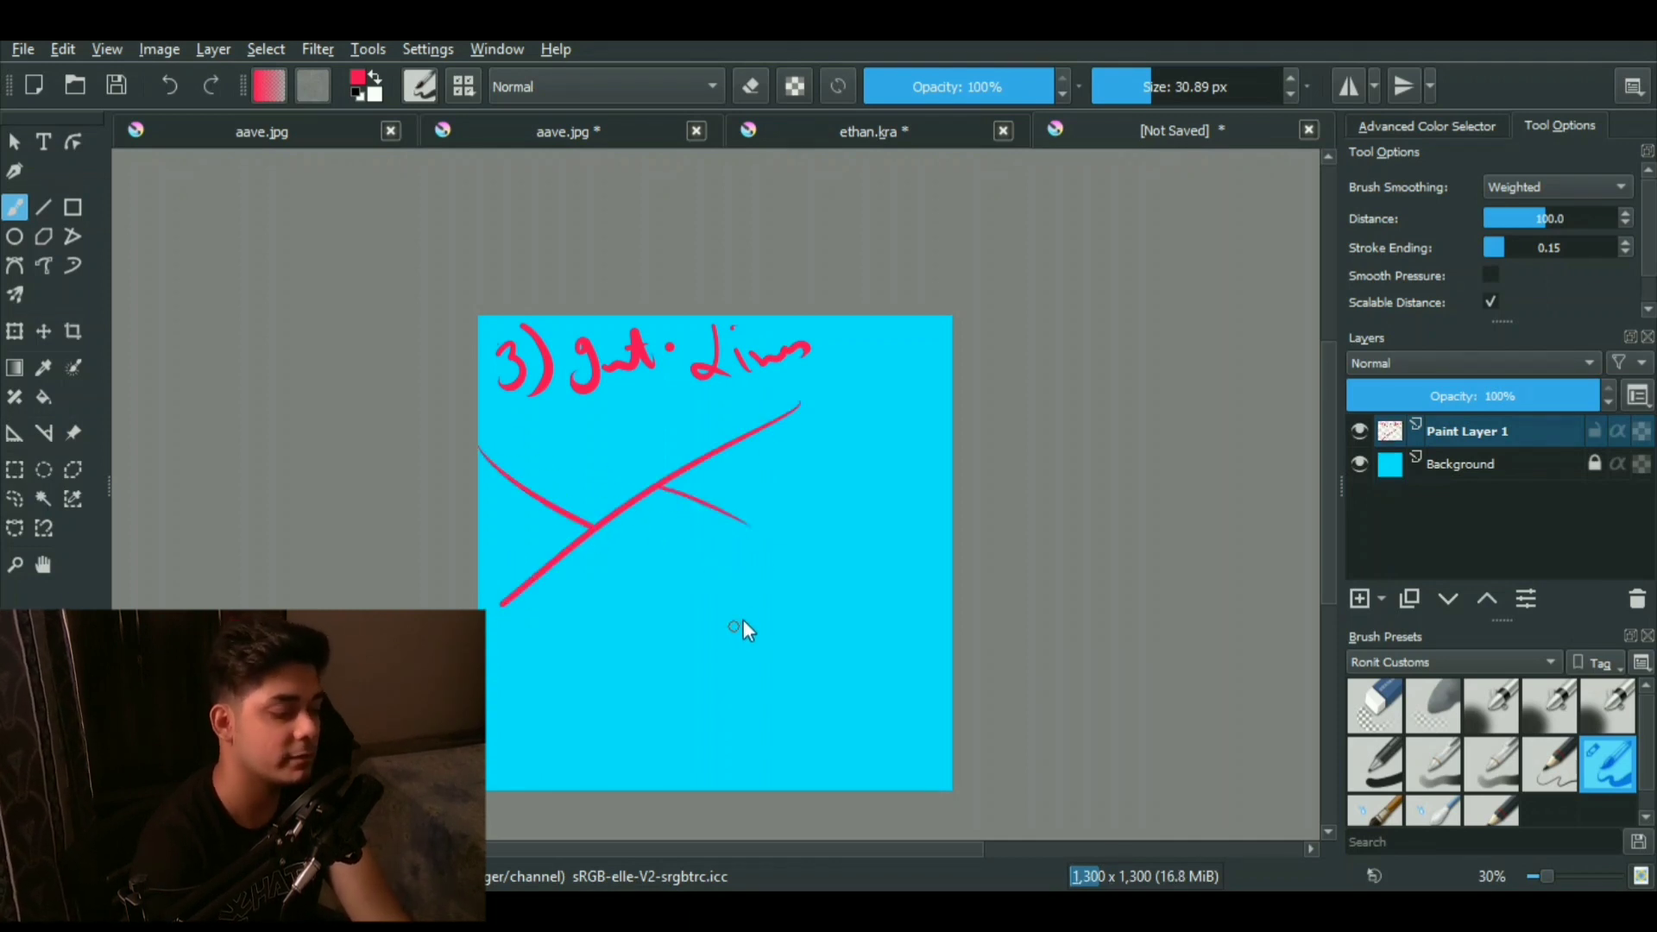
{"action": "left_click_drag", "start_coordinate": [660, 697], "coordinate": [906, 511]}
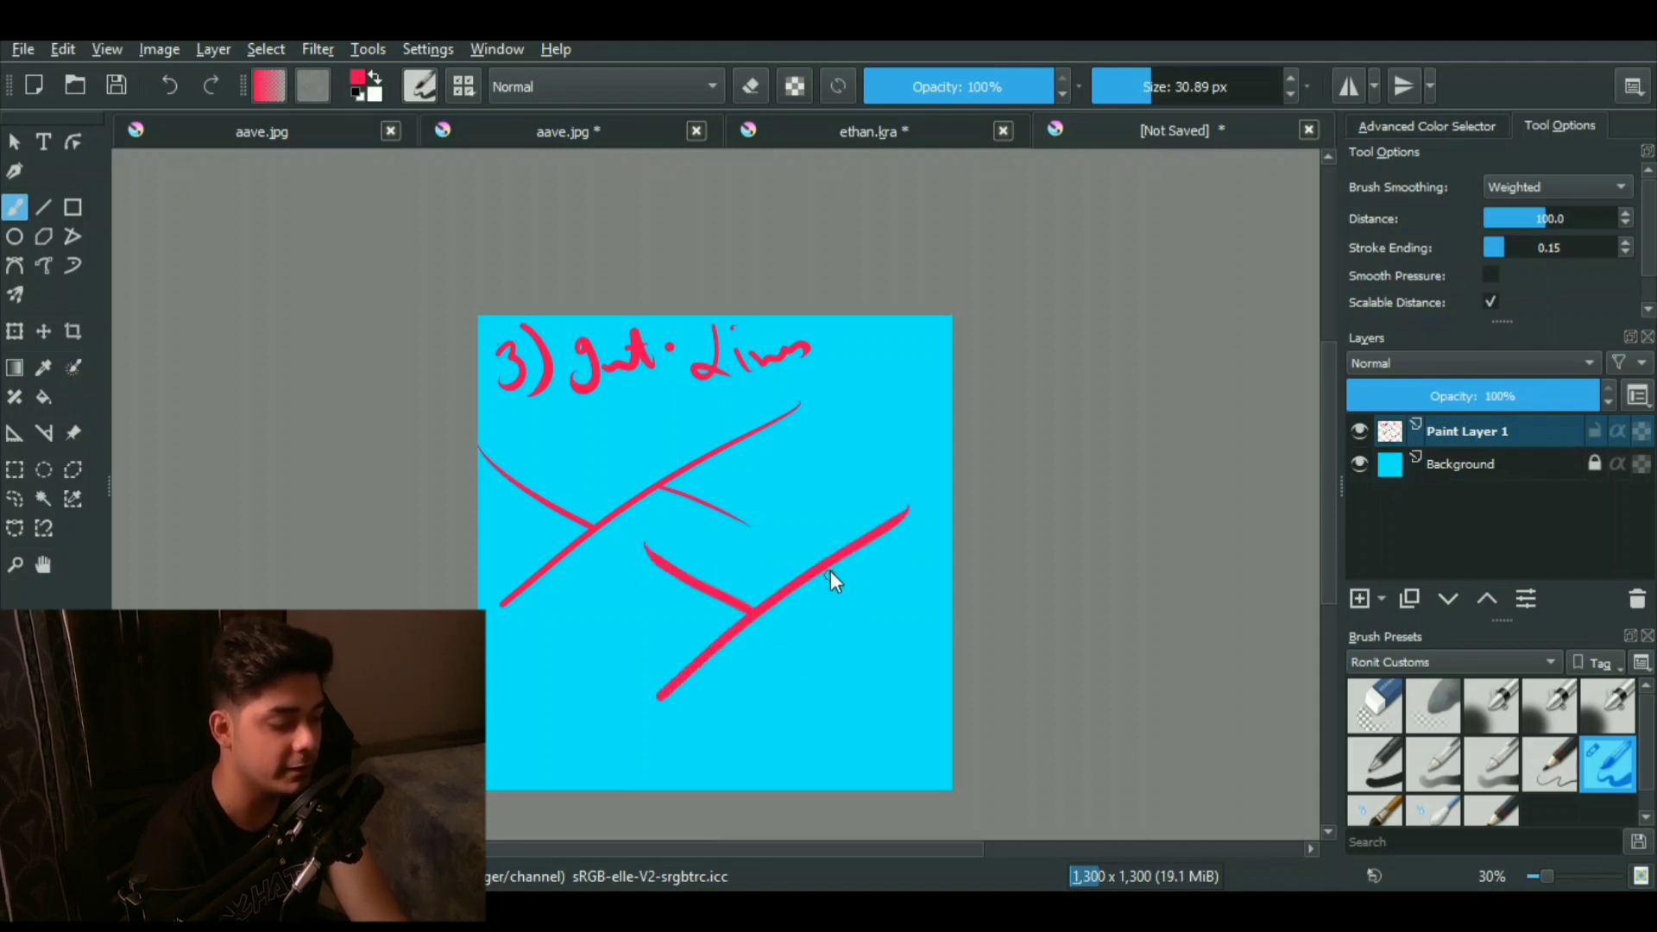
{"action": "left_click_drag", "start_coordinate": [827, 569], "coordinate": [892, 661]}
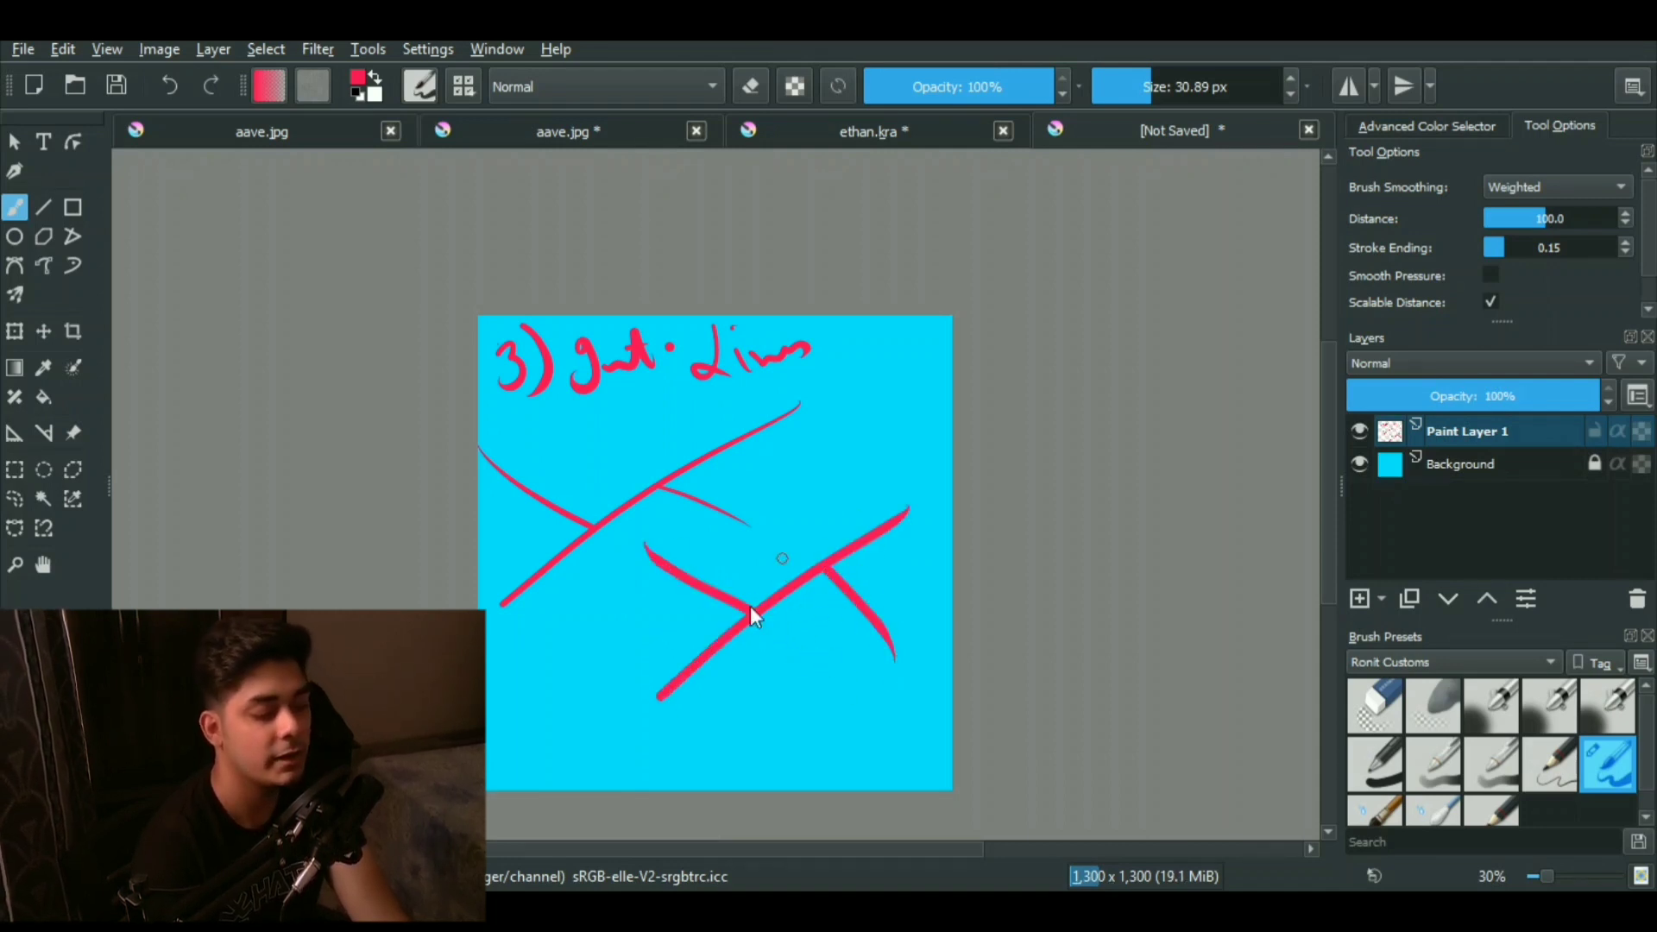
{"action": "left_click_drag", "start_coordinate": [764, 555], "coordinate": [771, 546]}
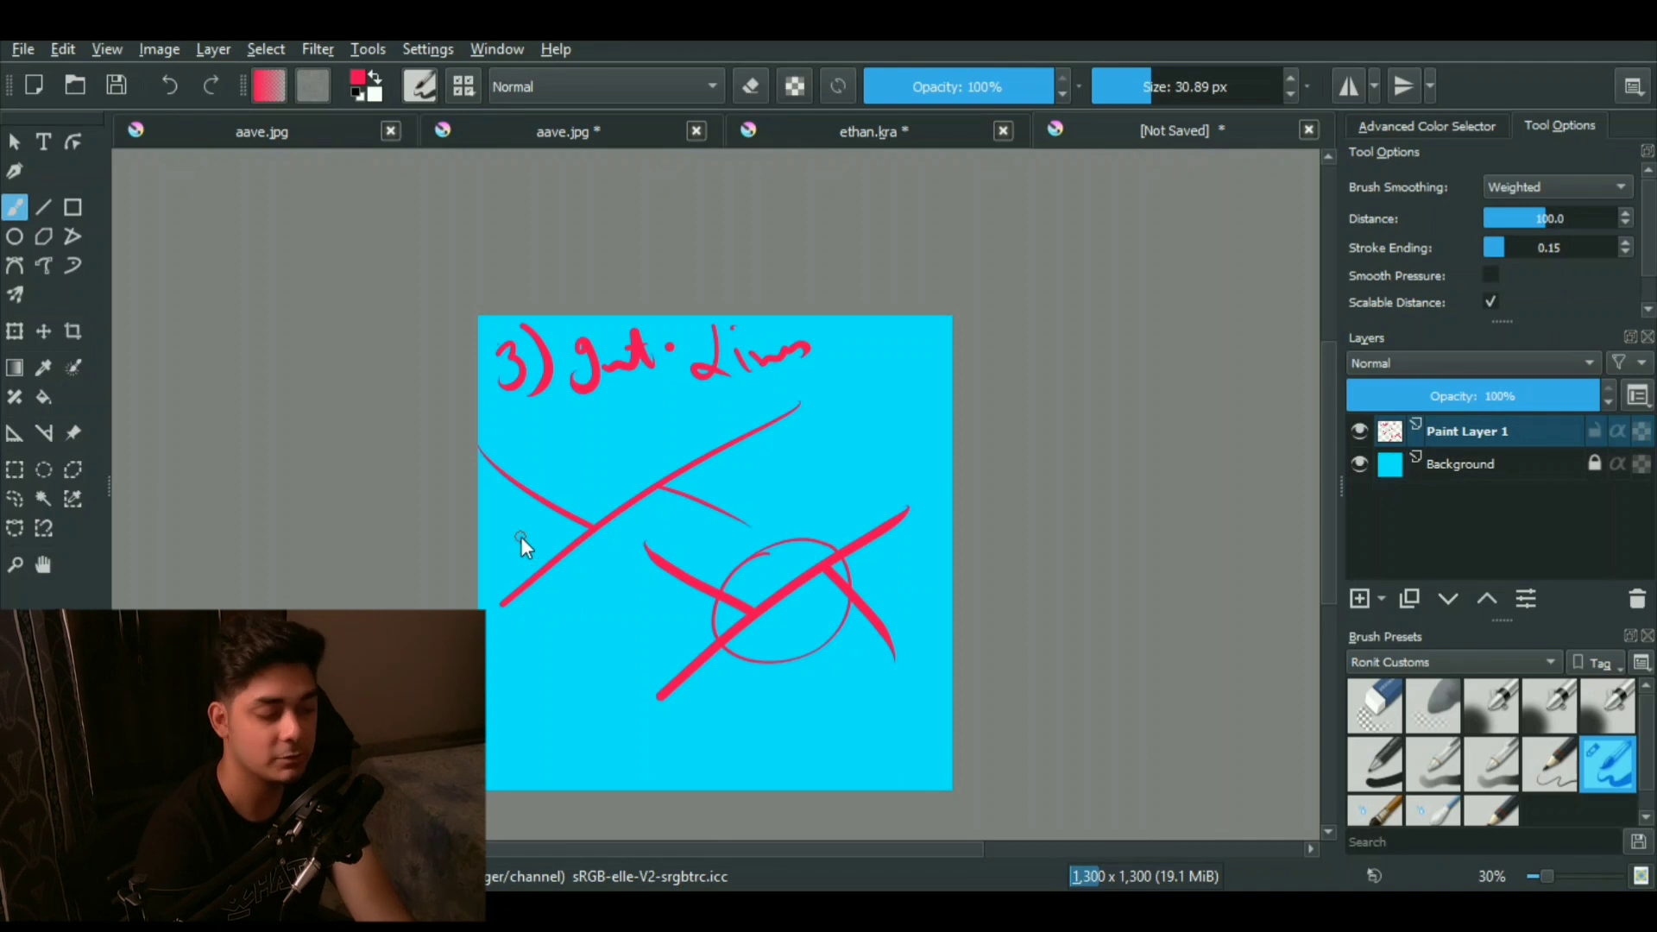
Step: Fill in the corners where both branches meet the upper diagonal line so the junctions become thicker
{"action": "mouse_move", "coordinate": [604, 509]}
{"action": "left_mouse_down"}
{"action": "mouse_move", "coordinate": [639, 421]}
{"action": "mouse_move", "coordinate": [654, 428]}
{"action": "left_mouse_up"}
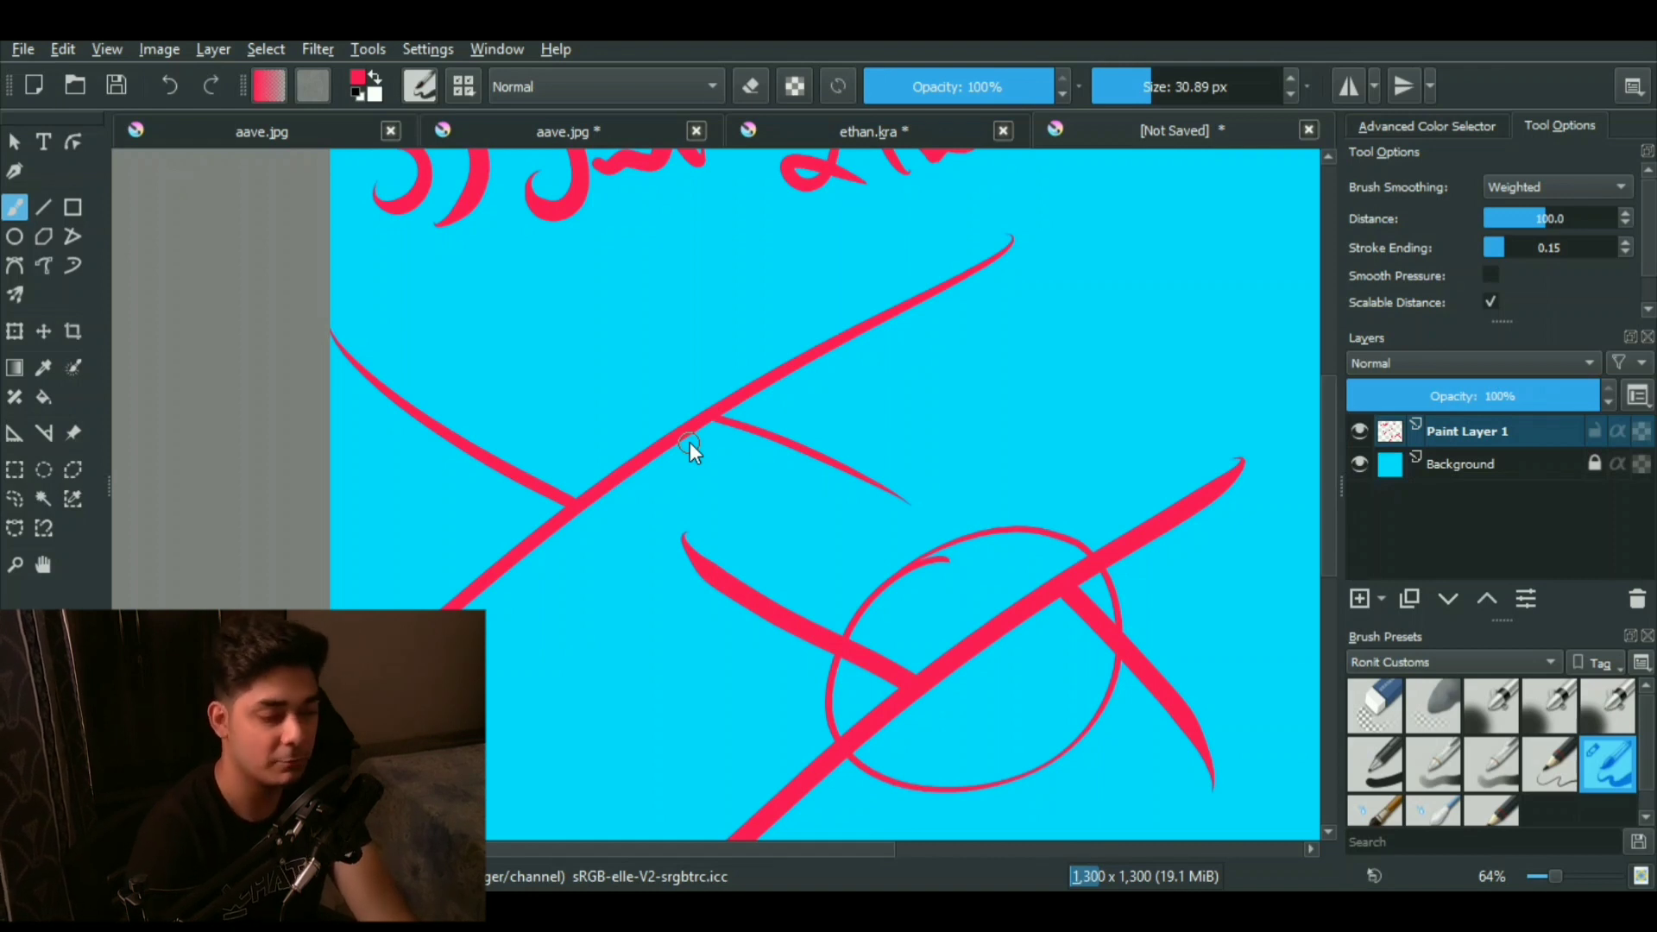
{"action": "left_click_drag", "start_coordinate": [629, 521], "coordinate": [601, 457]}
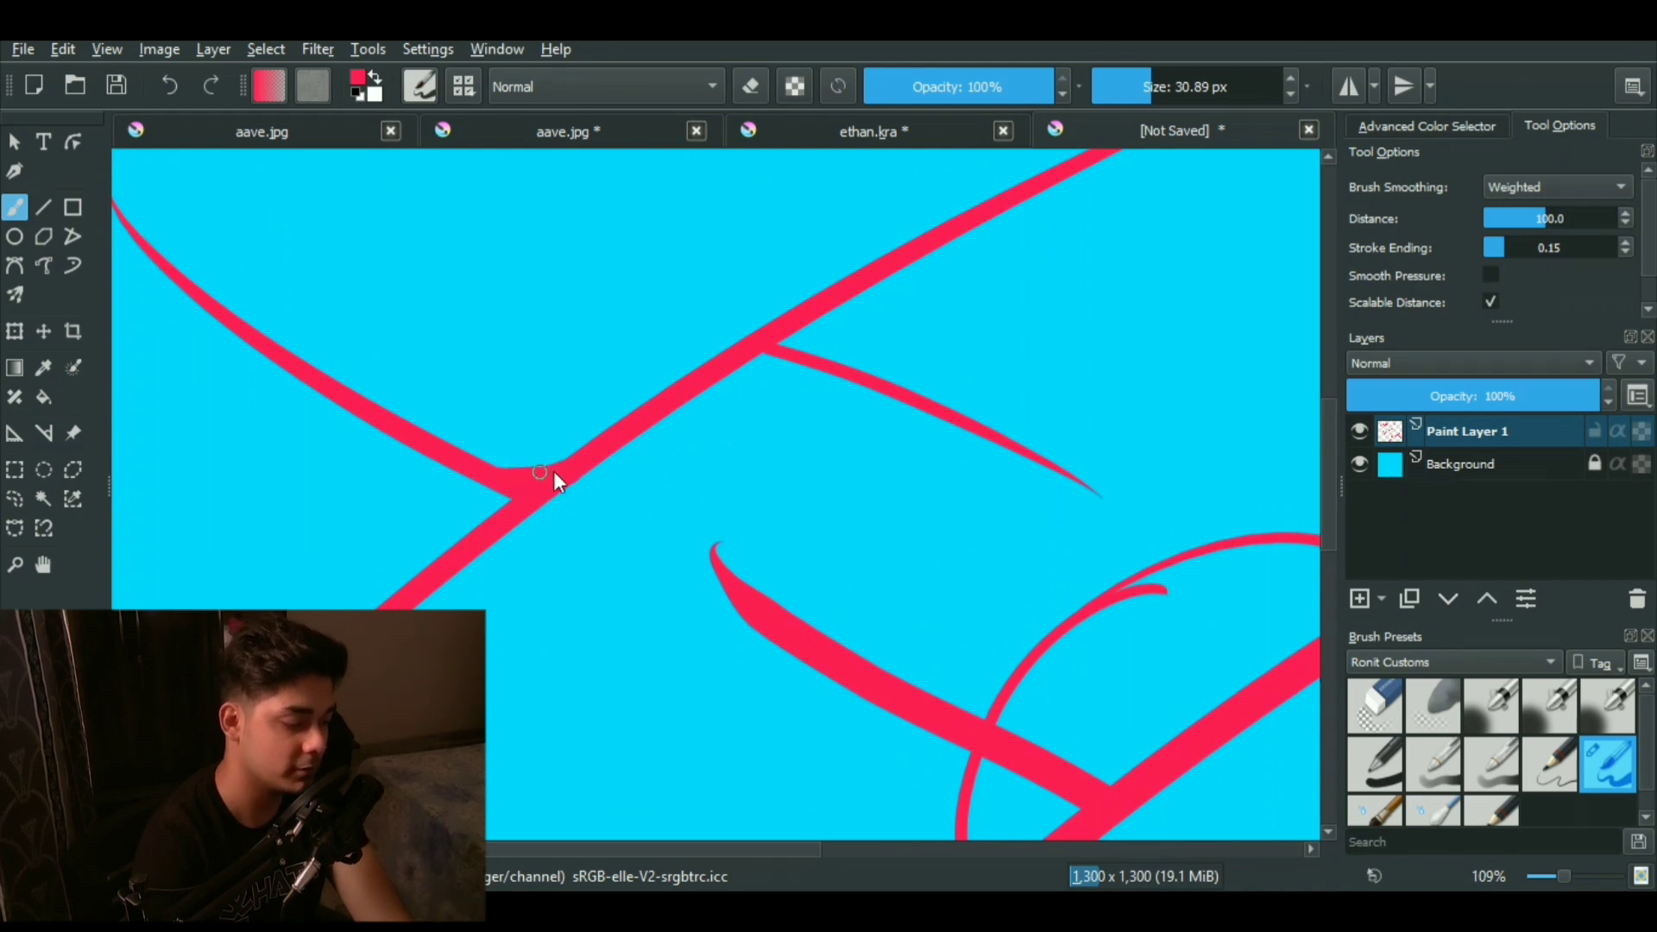
{"action": "mouse_move", "coordinate": [504, 500]}
{"action": "left_mouse_down"}
{"action": "mouse_move", "coordinate": [498, 479]}
{"action": "mouse_move", "coordinate": [509, 502]}
{"action": "left_mouse_up"}
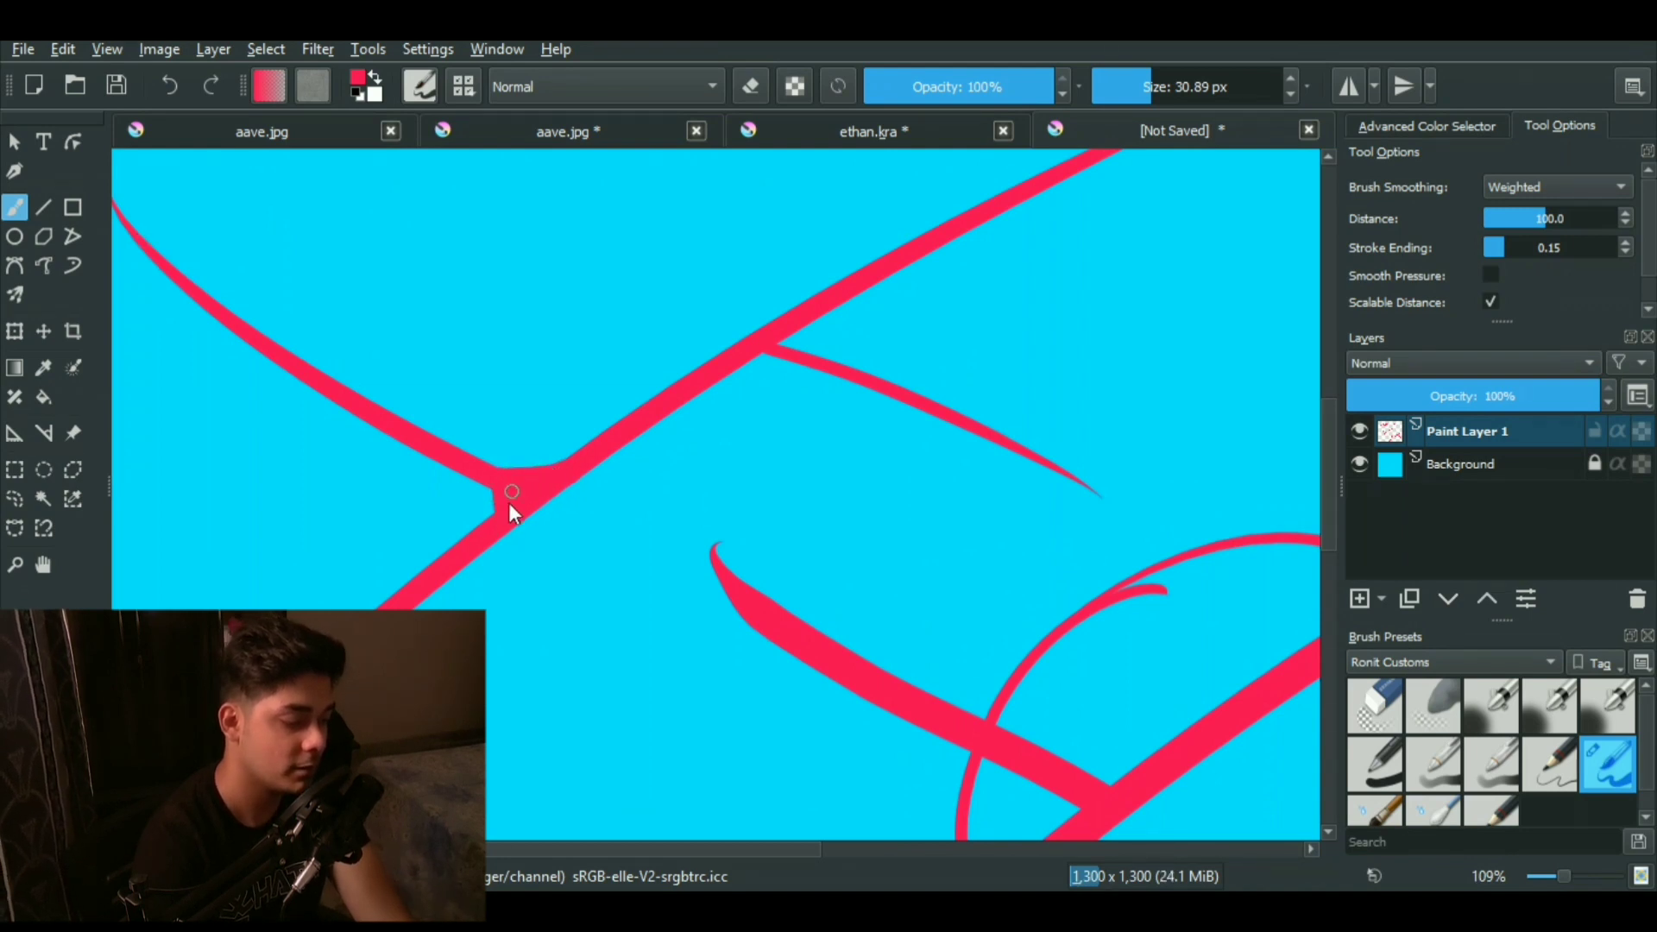
{"action": "mouse_move", "coordinate": [727, 383]}
{"action": "left_mouse_down"}
{"action": "mouse_move", "coordinate": [769, 362]}
{"action": "mouse_move", "coordinate": [753, 359]}
{"action": "left_mouse_up"}
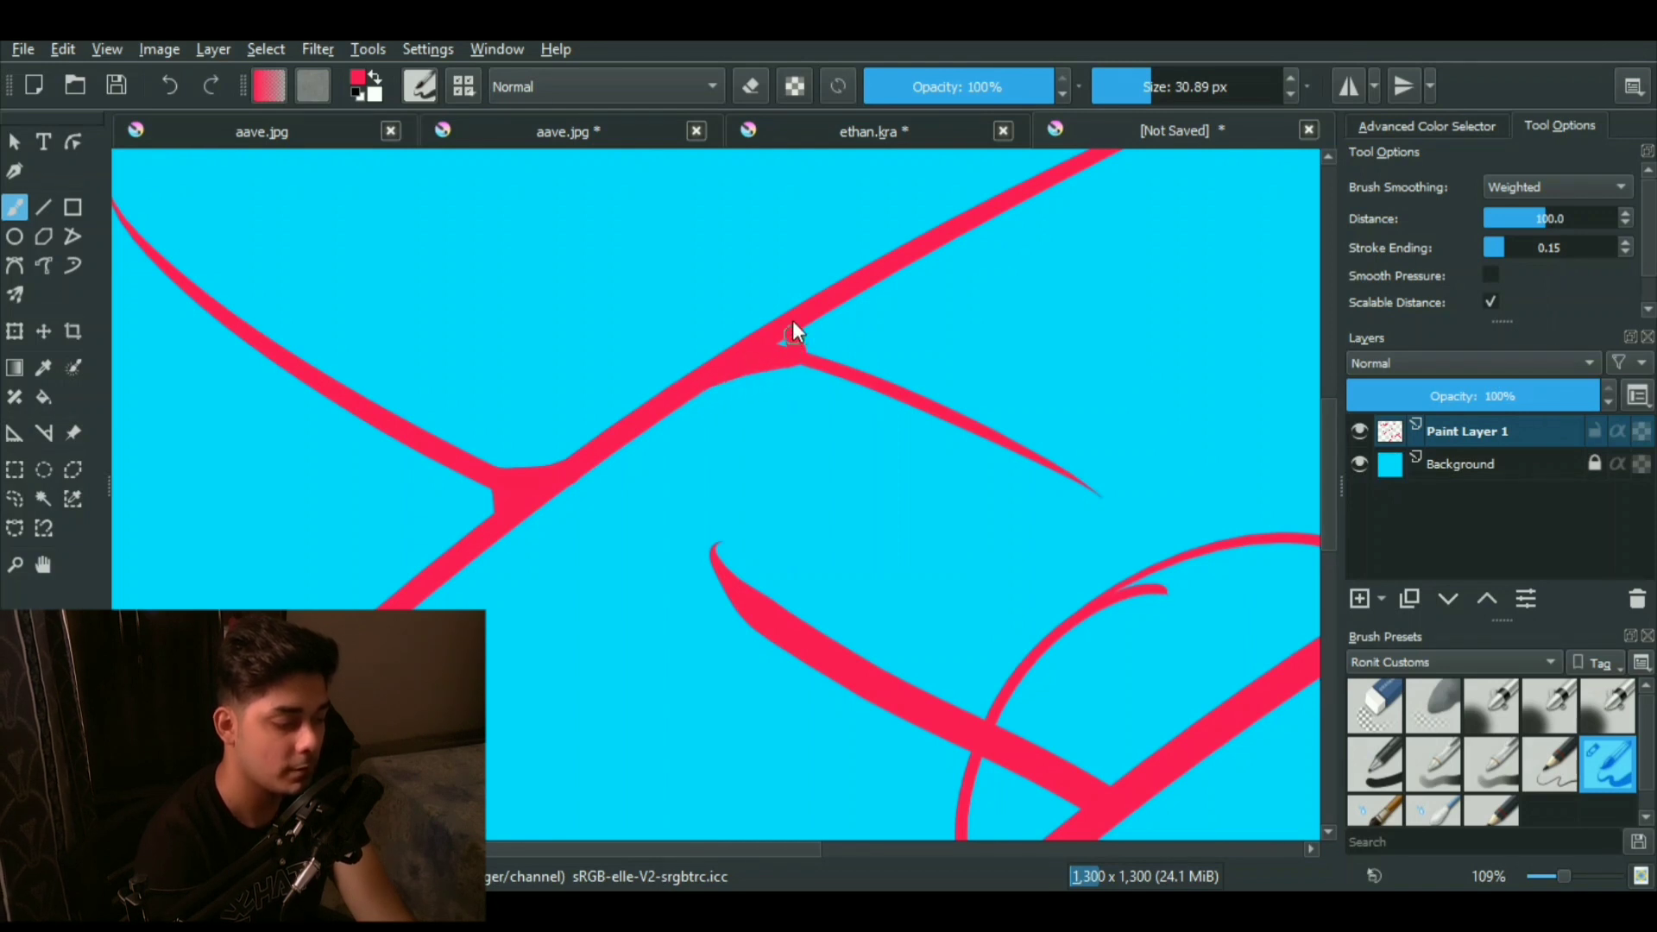
{"action": "mouse_move", "coordinate": [730, 478]}
{"action": "left_mouse_down"}
{"action": "mouse_move", "coordinate": [698, 562]}
{"action": "mouse_move", "coordinate": [723, 516]}
{"action": "left_mouse_up"}
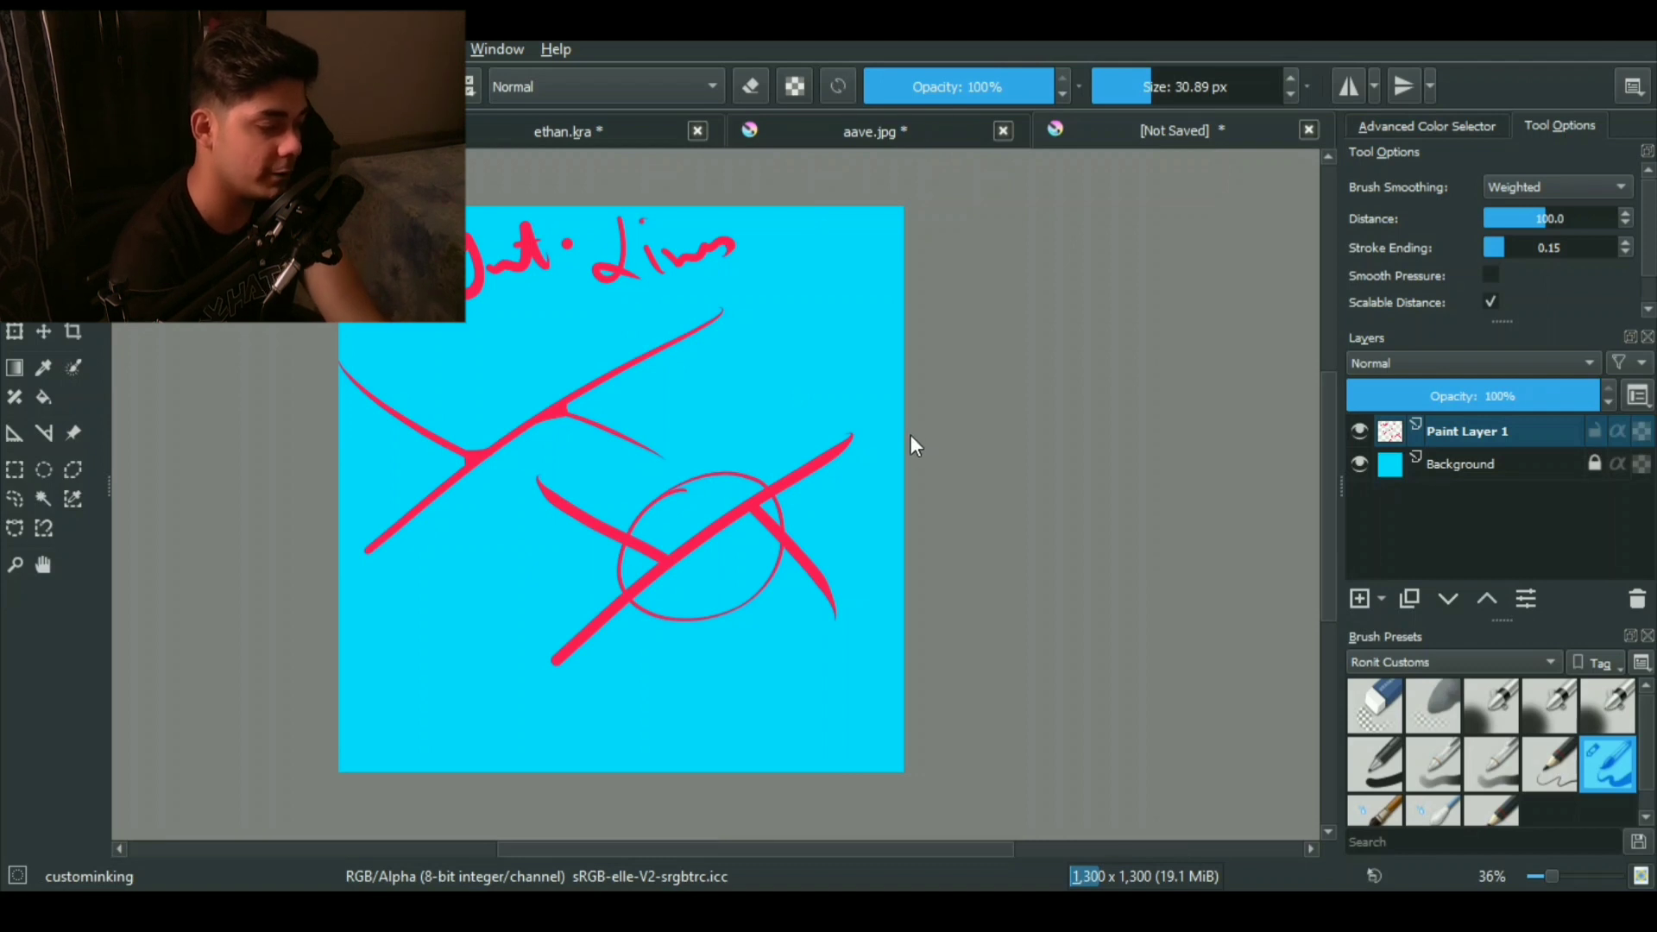
Step: Switch to the edited aave.jpg drawing and circle the heavy line junctions around both armpits in red
{"action": "left_click", "coordinate": [897, 131]}
{"action": "left_click_drag", "start_coordinate": [710, 443], "coordinate": [688, 333]}
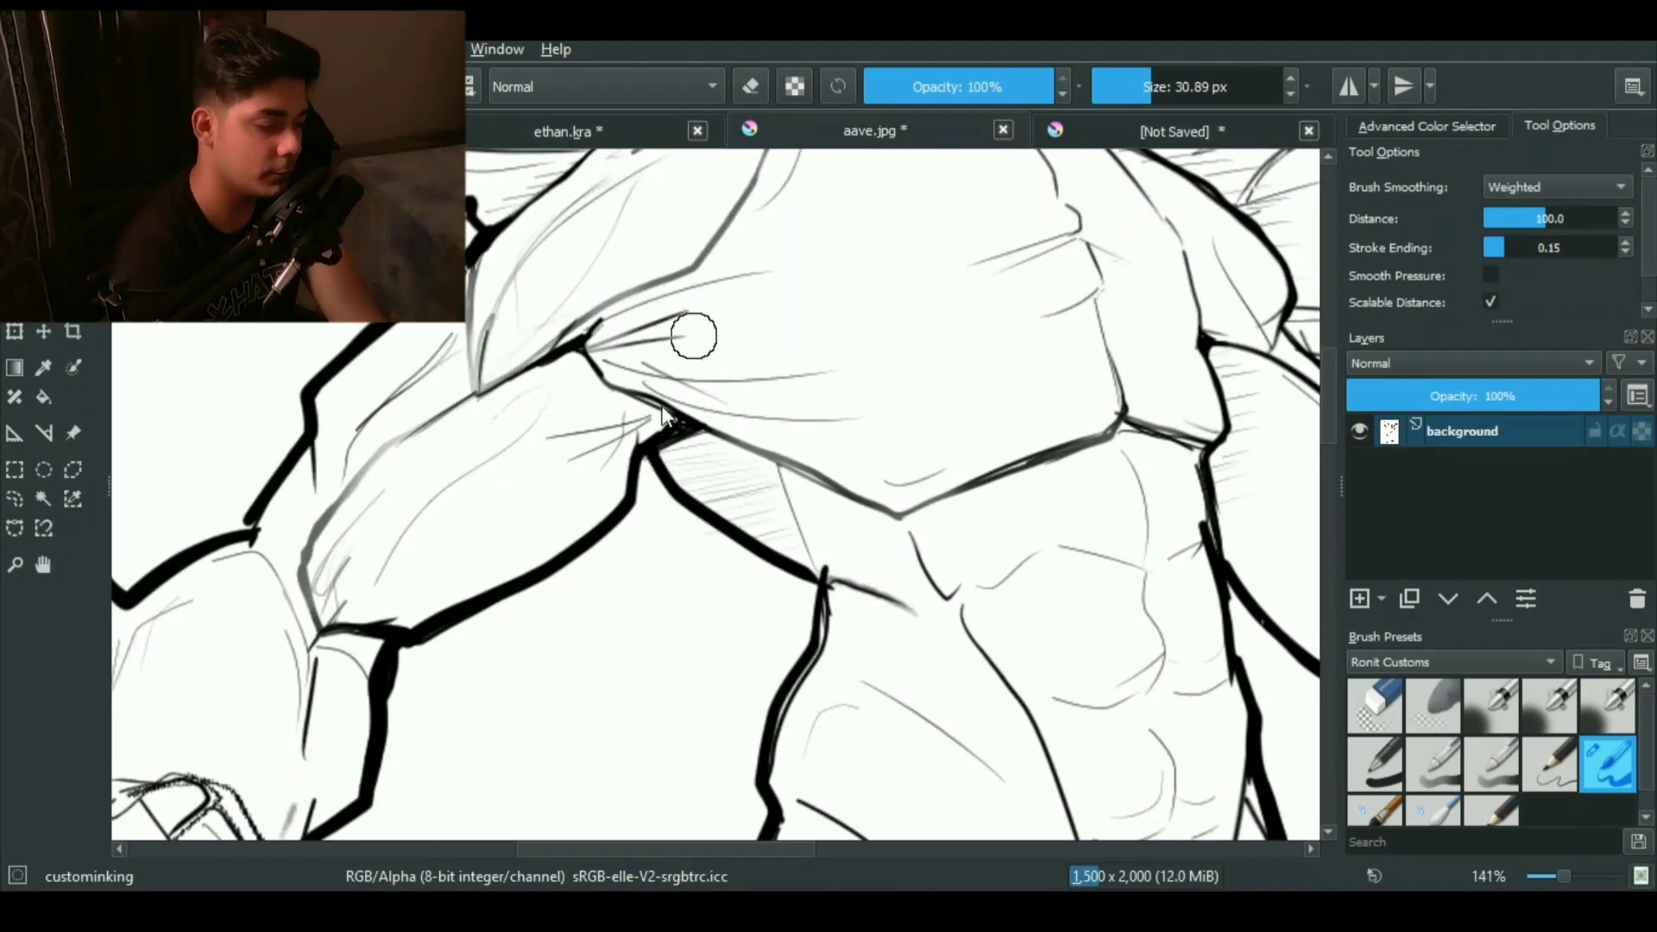
{"action": "left_click_drag", "start_coordinate": [566, 299], "coordinate": [561, 301]}
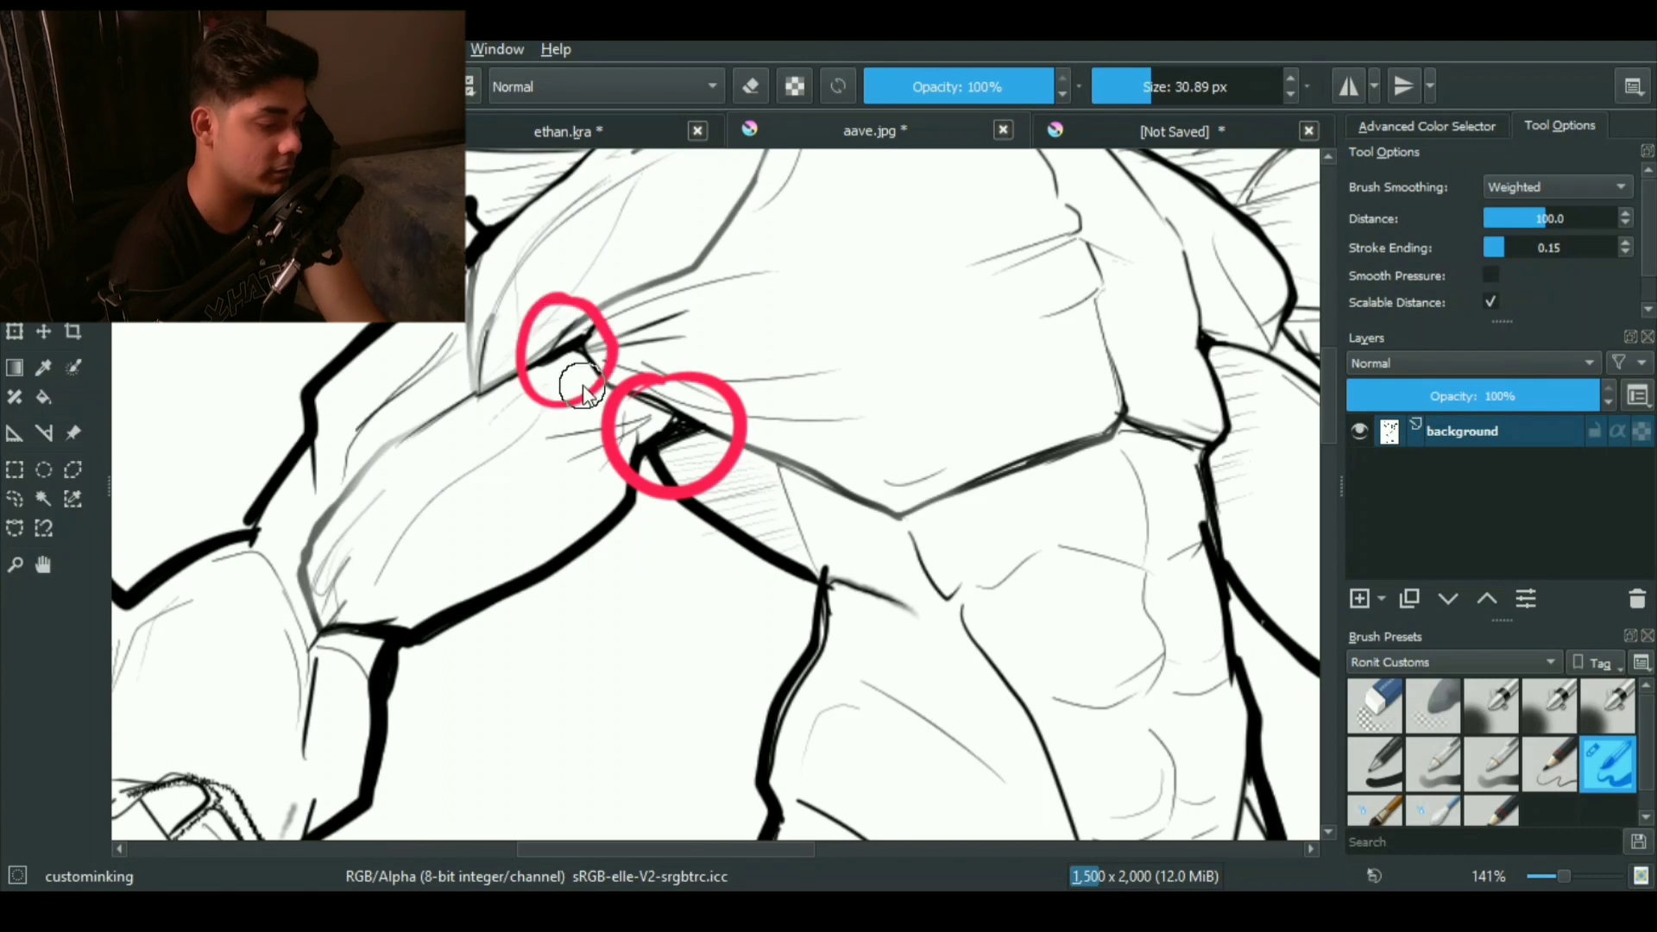
{"action": "left_click_drag", "start_coordinate": [877, 412], "coordinate": [884, 477]}
{"action": "left_click_drag", "start_coordinate": [1021, 373], "coordinate": [839, 359]}
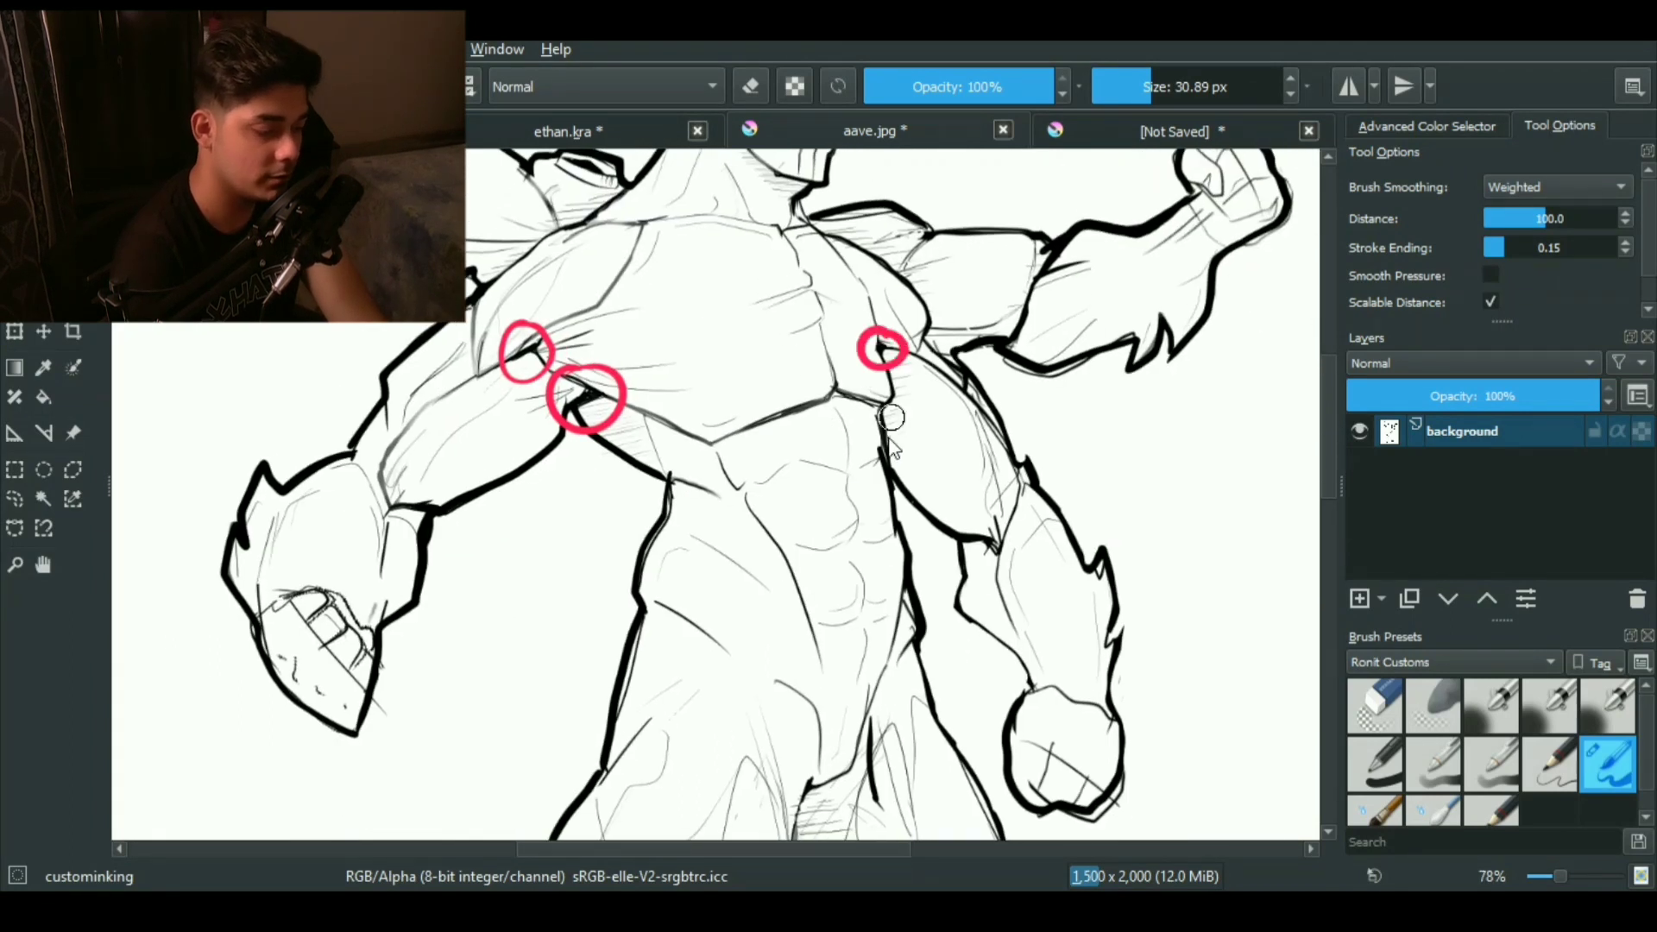
Step: Circle the heavy line junctions at the figure's crotch and around the bent knee in red
{"action": "left_click_drag", "start_coordinate": [837, 561], "coordinate": [880, 325]}
{"action": "mouse_move", "coordinate": [873, 514]}
{"action": "left_mouse_down"}
{"action": "mouse_move", "coordinate": [884, 415]}
{"action": "mouse_move", "coordinate": [860, 297]}
{"action": "mouse_move", "coordinate": [867, 312]}
{"action": "left_mouse_up"}
{"action": "left_click_drag", "start_coordinate": [688, 675], "coordinate": [701, 683]}
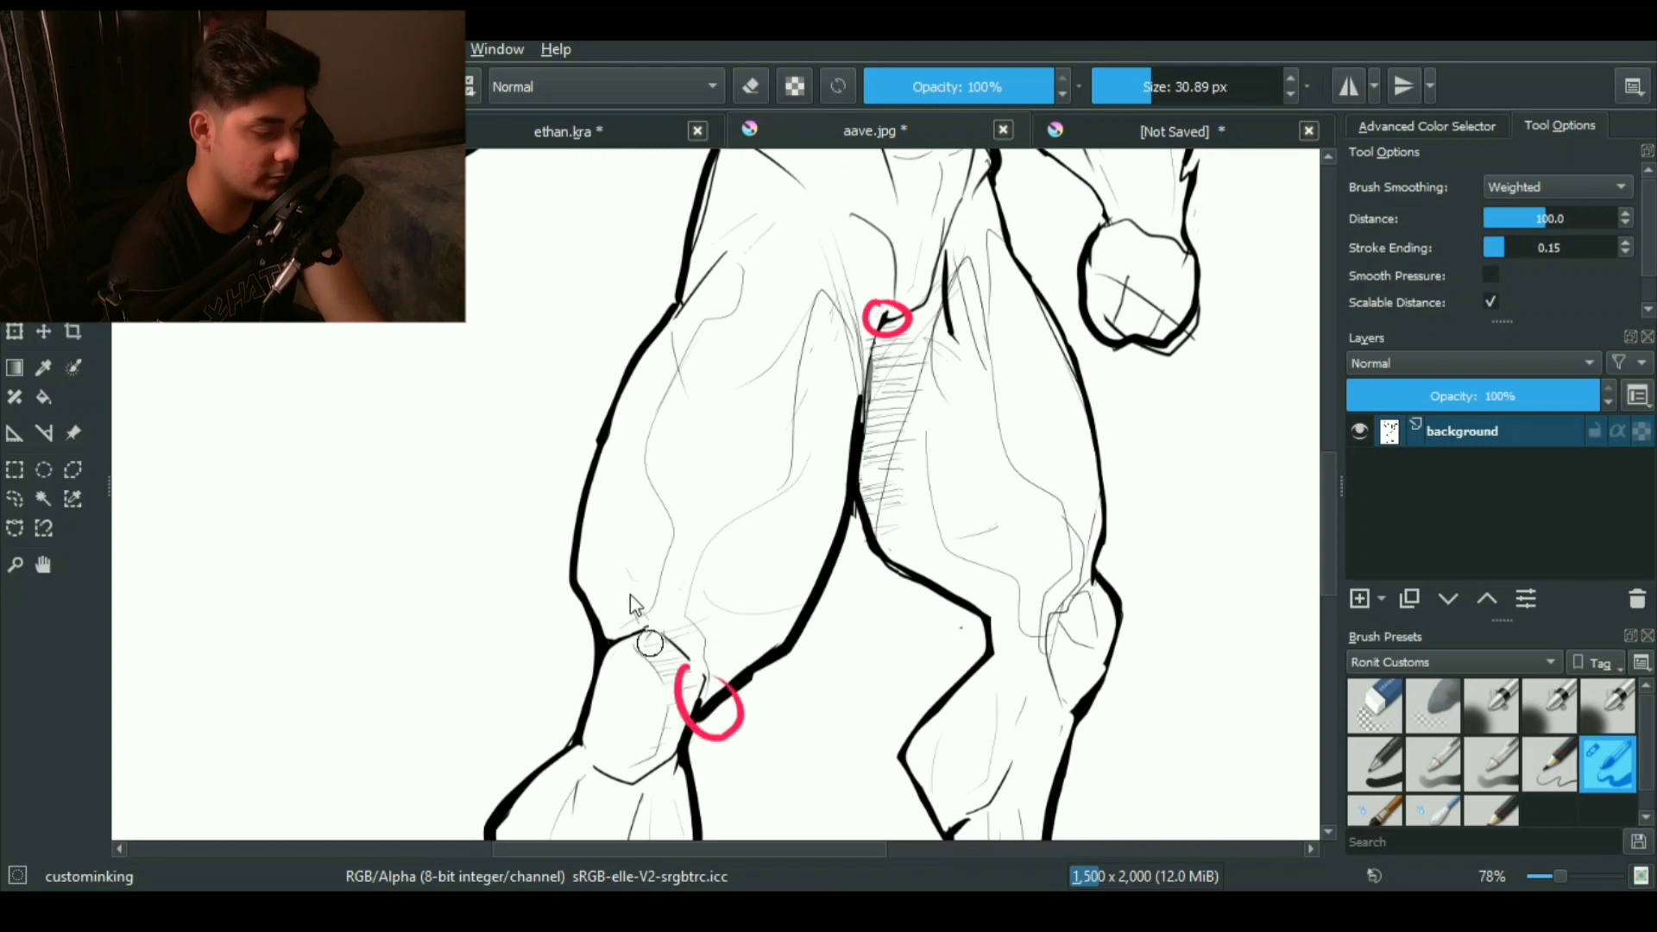
{"action": "left_click_drag", "start_coordinate": [634, 628], "coordinate": [623, 635]}
{"action": "left_click_drag", "start_coordinate": [730, 341], "coordinate": [714, 541]}
{"action": "mouse_move", "coordinate": [733, 246]}
{"action": "left_mouse_down"}
{"action": "mouse_move", "coordinate": [708, 444]}
{"action": "mouse_move", "coordinate": [749, 528]}
{"action": "left_mouse_up"}
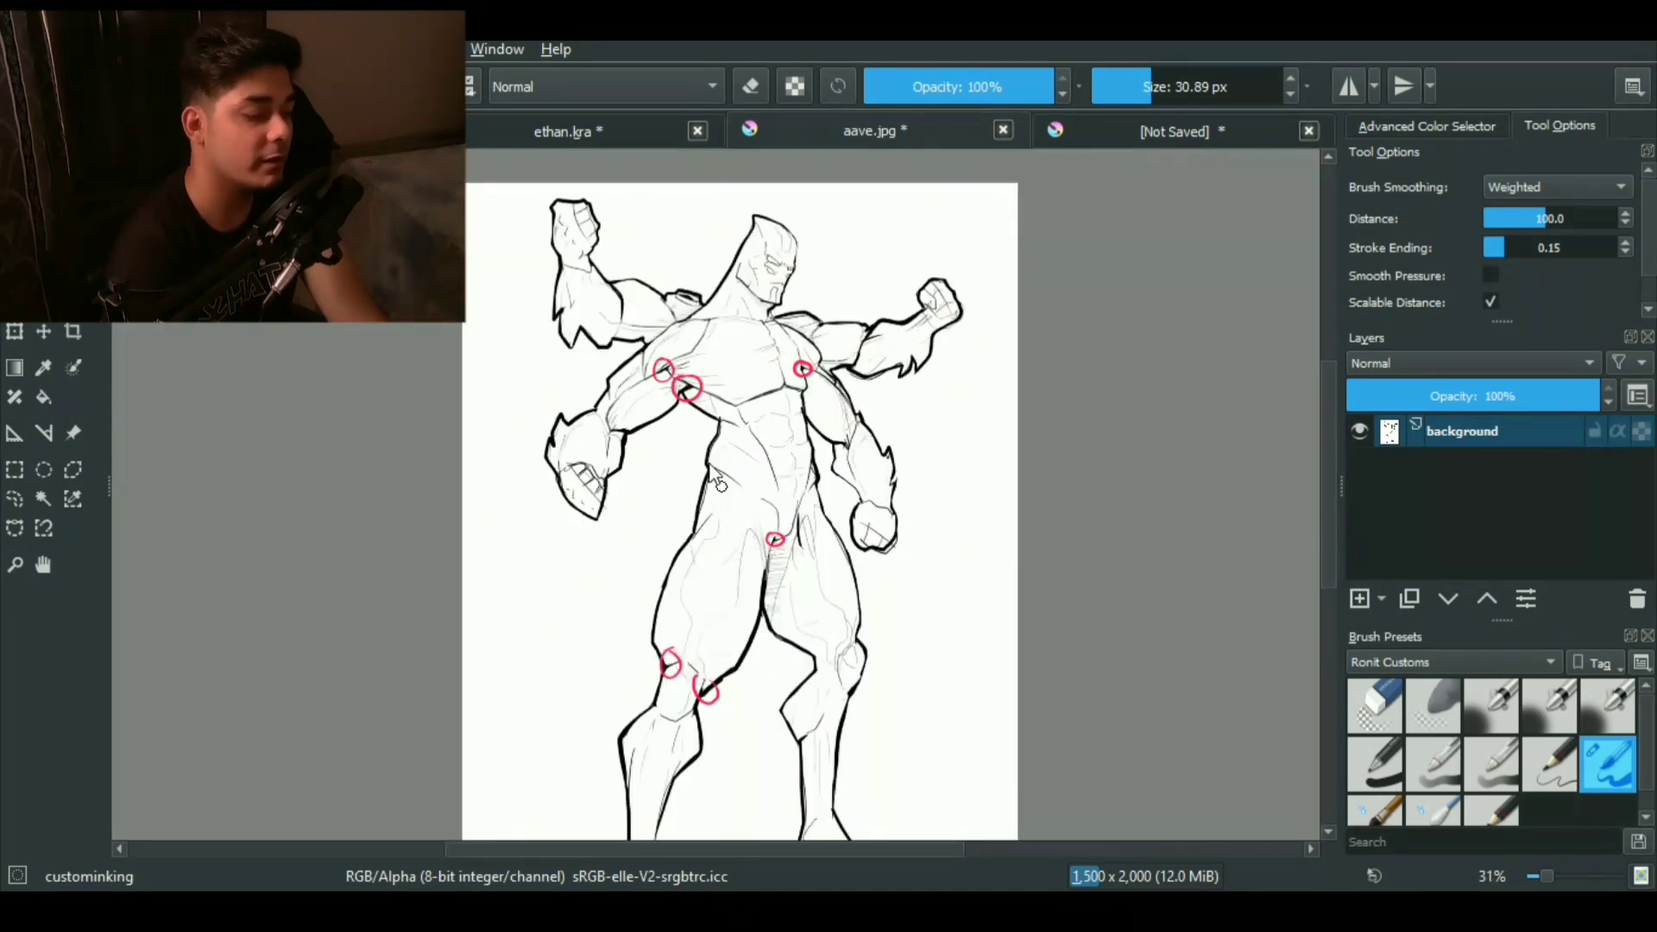
Step: Mark the line corners inside the circled armpit junctions with small red wedges
{"action": "left_click_drag", "start_coordinate": [731, 462], "coordinate": [771, 353]}
{"action": "left_click_drag", "start_coordinate": [707, 403], "coordinate": [723, 356]}
{"action": "mouse_move", "coordinate": [620, 207]}
{"action": "left_mouse_down"}
{"action": "mouse_move", "coordinate": [797, 437]}
{"action": "mouse_move", "coordinate": [684, 492]}
{"action": "mouse_move", "coordinate": [758, 351]}
{"action": "mouse_move", "coordinate": [702, 514]}
{"action": "mouse_move", "coordinate": [725, 392]}
{"action": "mouse_move", "coordinate": [759, 345]}
{"action": "mouse_move", "coordinate": [761, 254]}
{"action": "left_mouse_up"}
{"action": "left_click_drag", "start_coordinate": [765, 441], "coordinate": [783, 664]}
{"action": "mouse_move", "coordinate": [589, 362]}
{"action": "left_mouse_down"}
{"action": "mouse_move", "coordinate": [638, 331]}
{"action": "mouse_move", "coordinate": [636, 368]}
{"action": "left_mouse_up"}
{"action": "left_click_drag", "start_coordinate": [779, 367], "coordinate": [787, 526]}
{"action": "left_click_drag", "start_coordinate": [988, 369], "coordinate": [668, 397]}
{"action": "mouse_move", "coordinate": [781, 398]}
{"action": "left_mouse_down"}
{"action": "mouse_move", "coordinate": [854, 354]}
{"action": "mouse_move", "coordinate": [867, 384]}
{"action": "mouse_move", "coordinate": [767, 552]}
{"action": "left_mouse_up"}
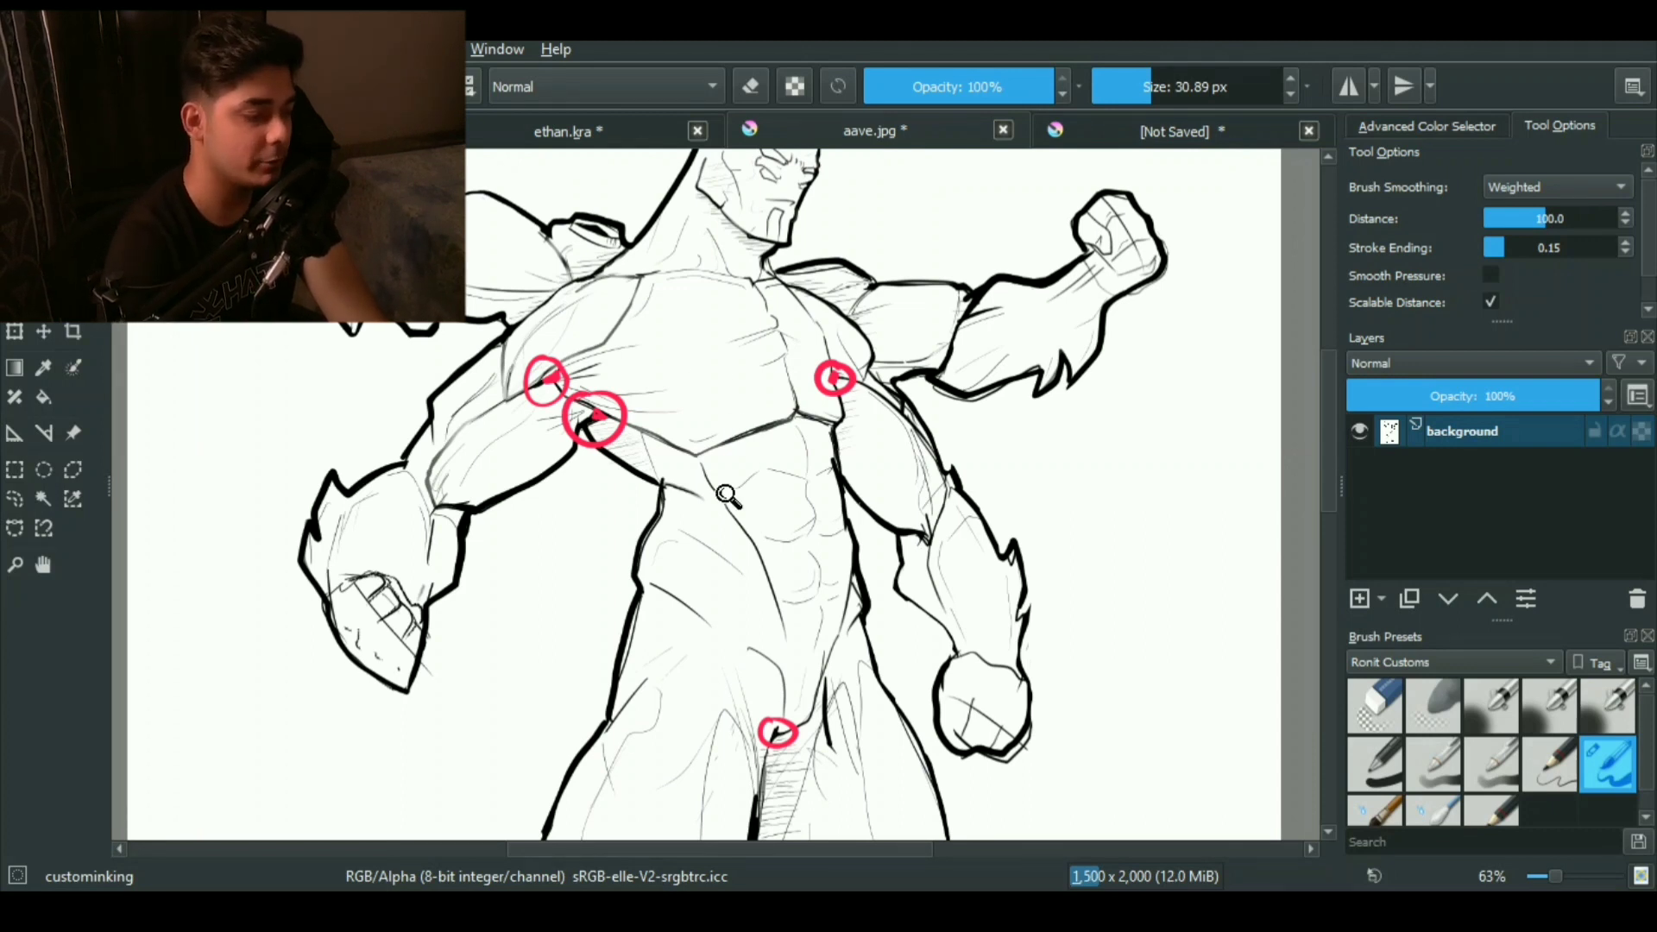
{"action": "left_click_drag", "start_coordinate": [732, 500], "coordinate": [737, 602]}
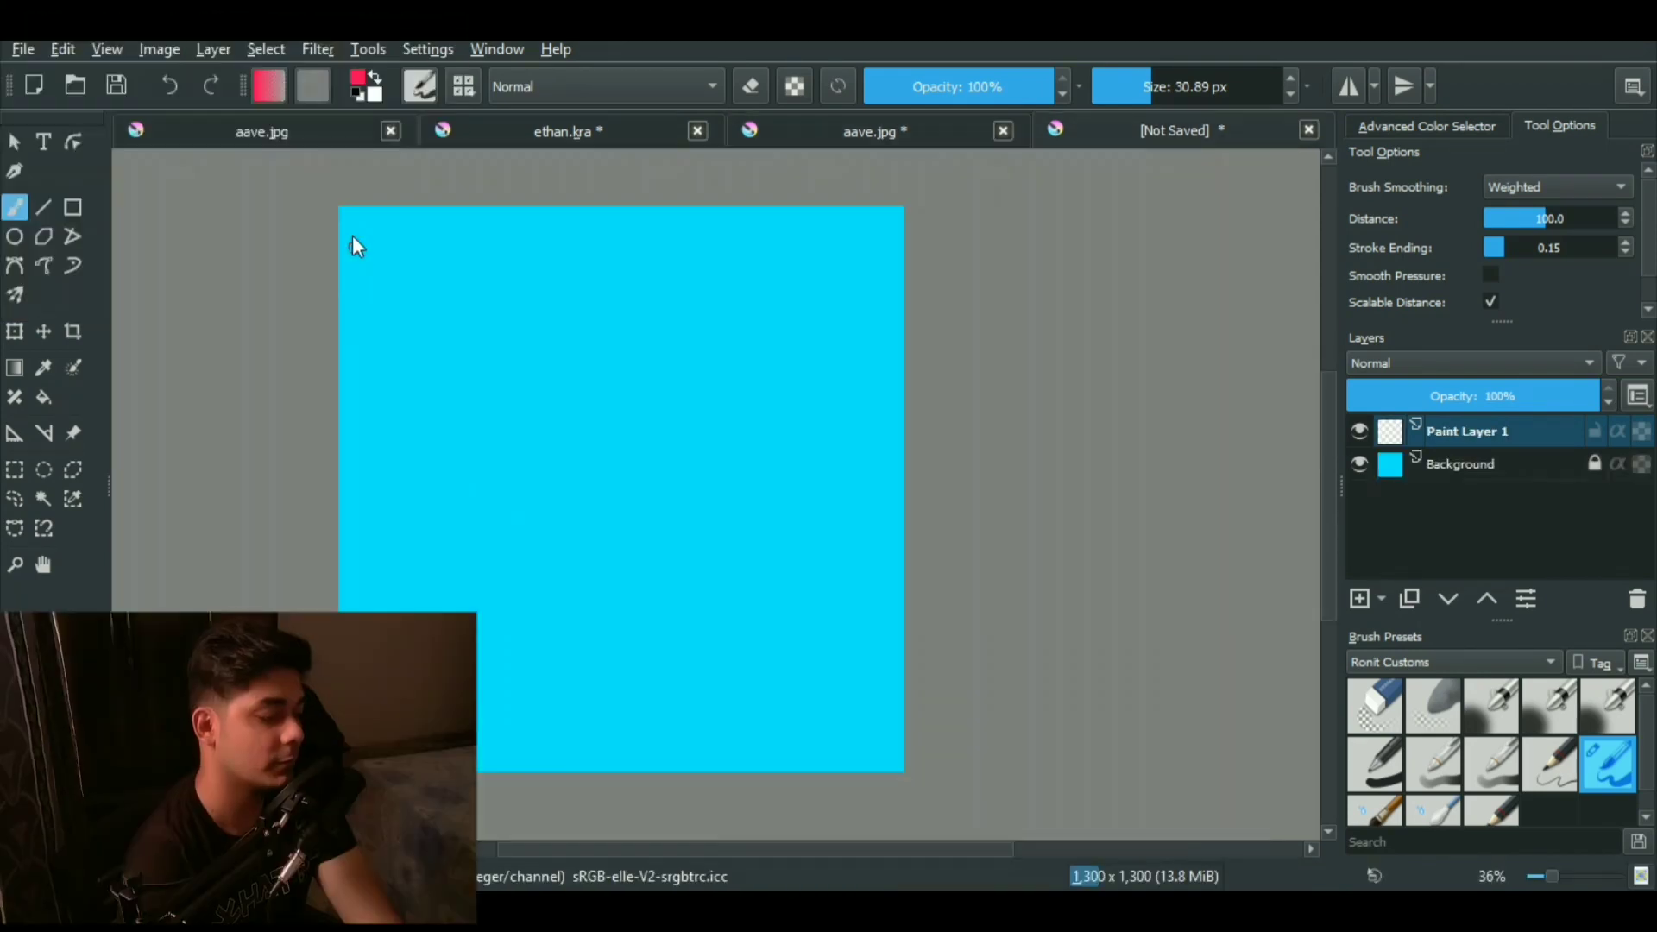
Step: Handwrite the heading "4) Weight of obj. (cloths)" in red across the upper part of the cleared blue canvas
{"action": "left_click_drag", "start_coordinate": [352, 234], "coordinate": [383, 302]}
{"action": "left_click_drag", "start_coordinate": [378, 237], "coordinate": [403, 303]}
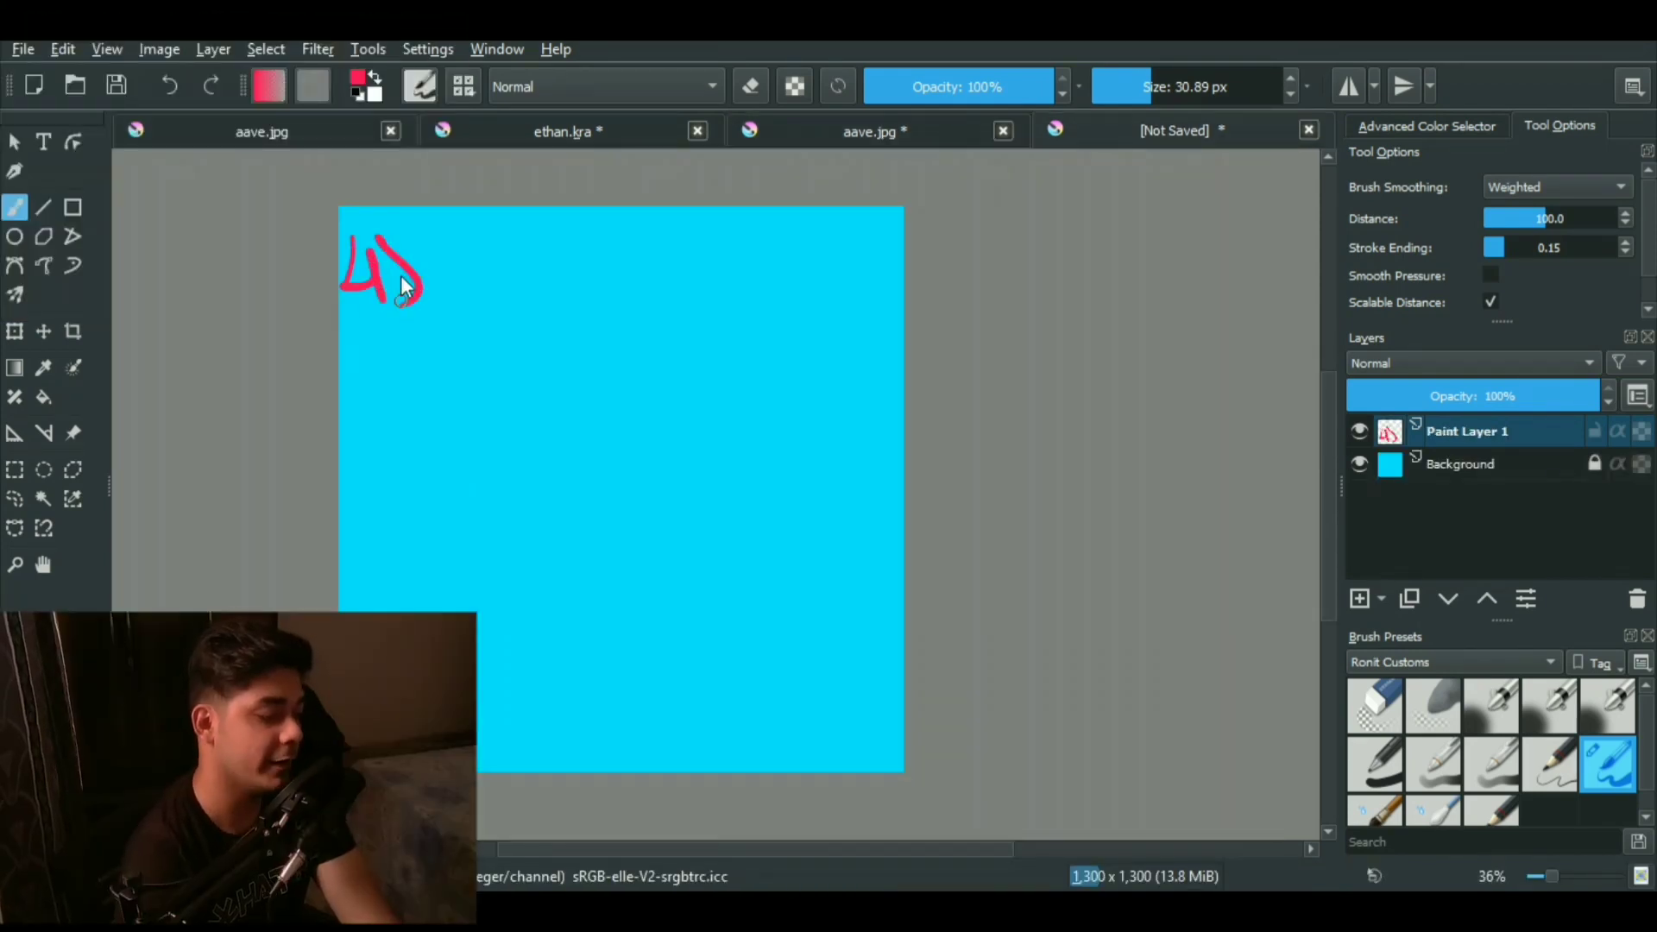
{"action": "left_click", "coordinate": [396, 272]}
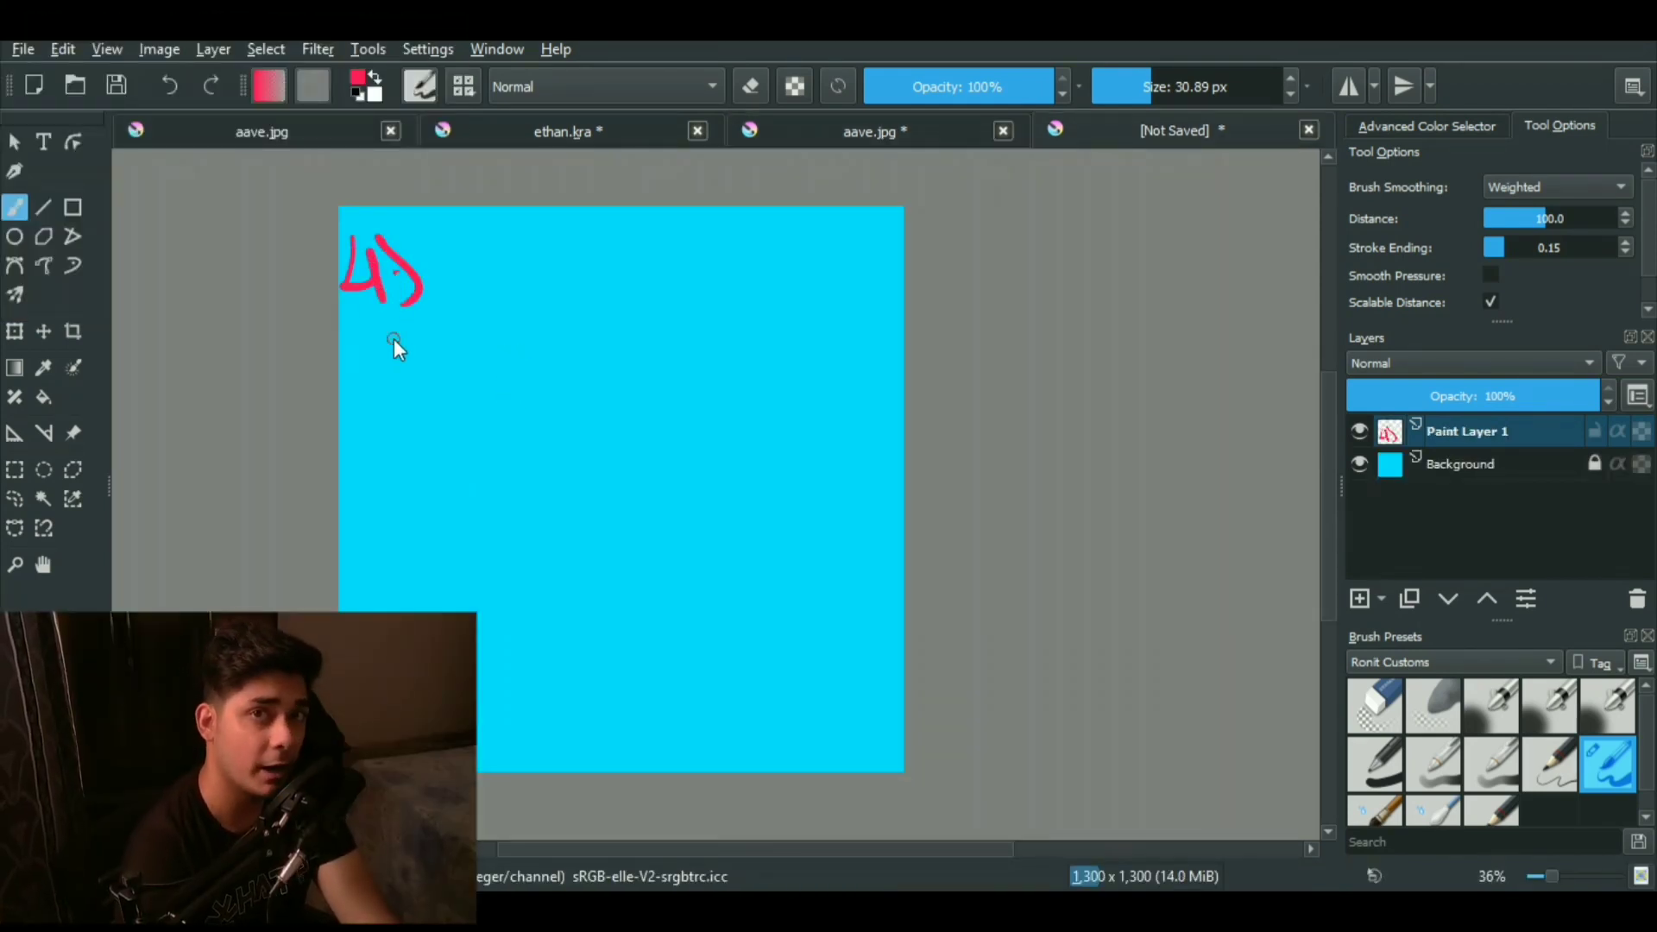
{"action": "left_click", "coordinate": [448, 289]}
{"action": "mouse_move", "coordinate": [428, 252]}
{"action": "left_mouse_down"}
{"action": "mouse_move", "coordinate": [466, 300]}
{"action": "mouse_move", "coordinate": [472, 252]}
{"action": "mouse_move", "coordinate": [515, 293]}
{"action": "mouse_move", "coordinate": [528, 264]}
{"action": "mouse_move", "coordinate": [545, 295]}
{"action": "left_mouse_up"}
{"action": "left_click", "coordinate": [504, 243]}
{"action": "left_click_drag", "start_coordinate": [548, 235], "coordinate": [585, 278]}
{"action": "left_click_drag", "start_coordinate": [596, 221], "coordinate": [624, 272]}
{"action": "mouse_move", "coordinate": [581, 255]}
{"action": "left_mouse_down"}
{"action": "mouse_move", "coordinate": [673, 285]}
{"action": "mouse_move", "coordinate": [751, 220]}
{"action": "left_mouse_up"}
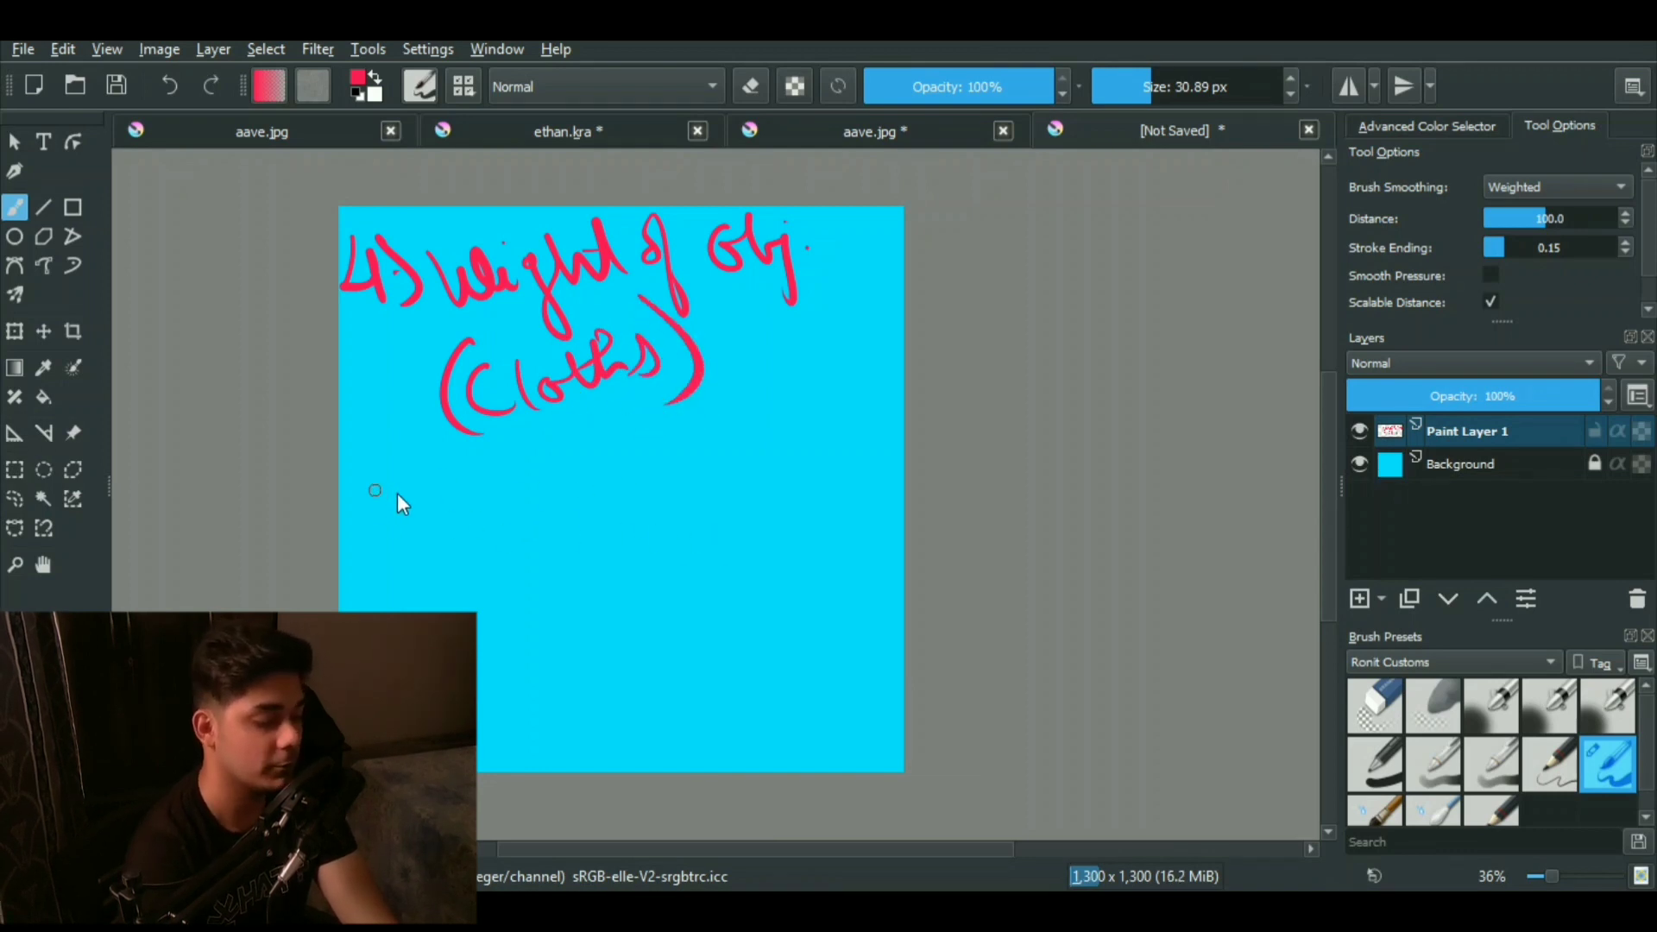
Step: Sketch a cloth draped over a ball below the heading and erase the ball's lower edge
{"action": "left_click_drag", "start_coordinate": [432, 473], "coordinate": [361, 611]}
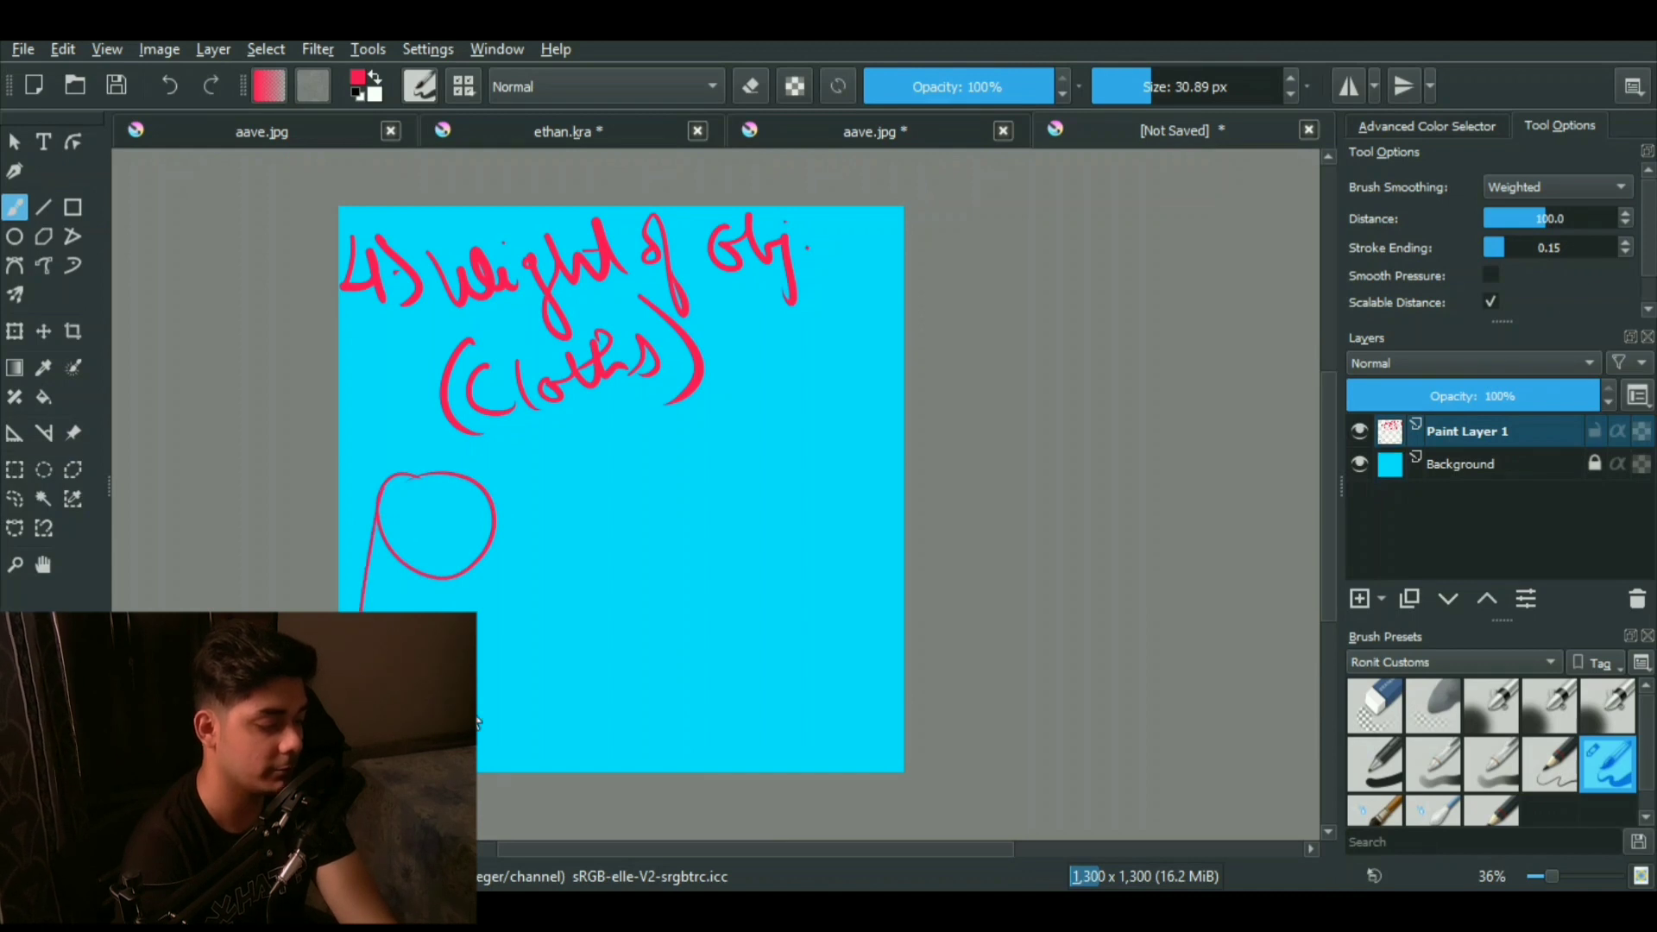
{"action": "left_click_drag", "start_coordinate": [476, 702], "coordinate": [499, 681]}
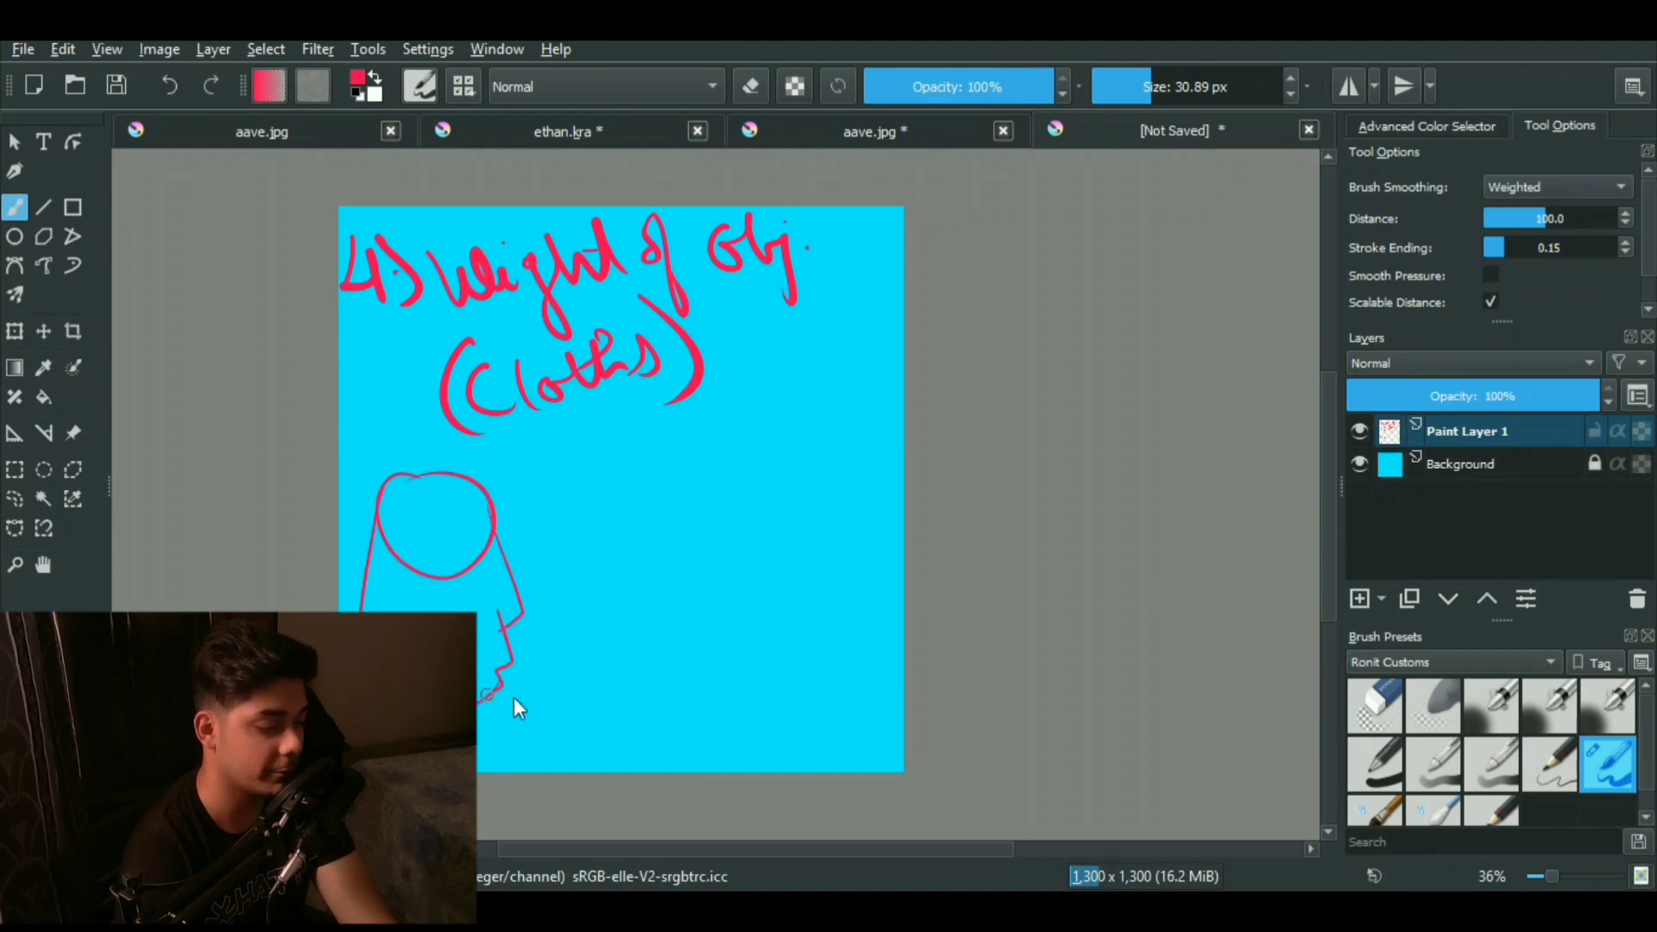
{"action": "scroll", "coordinate": [513, 647], "scroll_direction": "up", "scroll_amount": 2}
{"action": "key", "text": "e"}
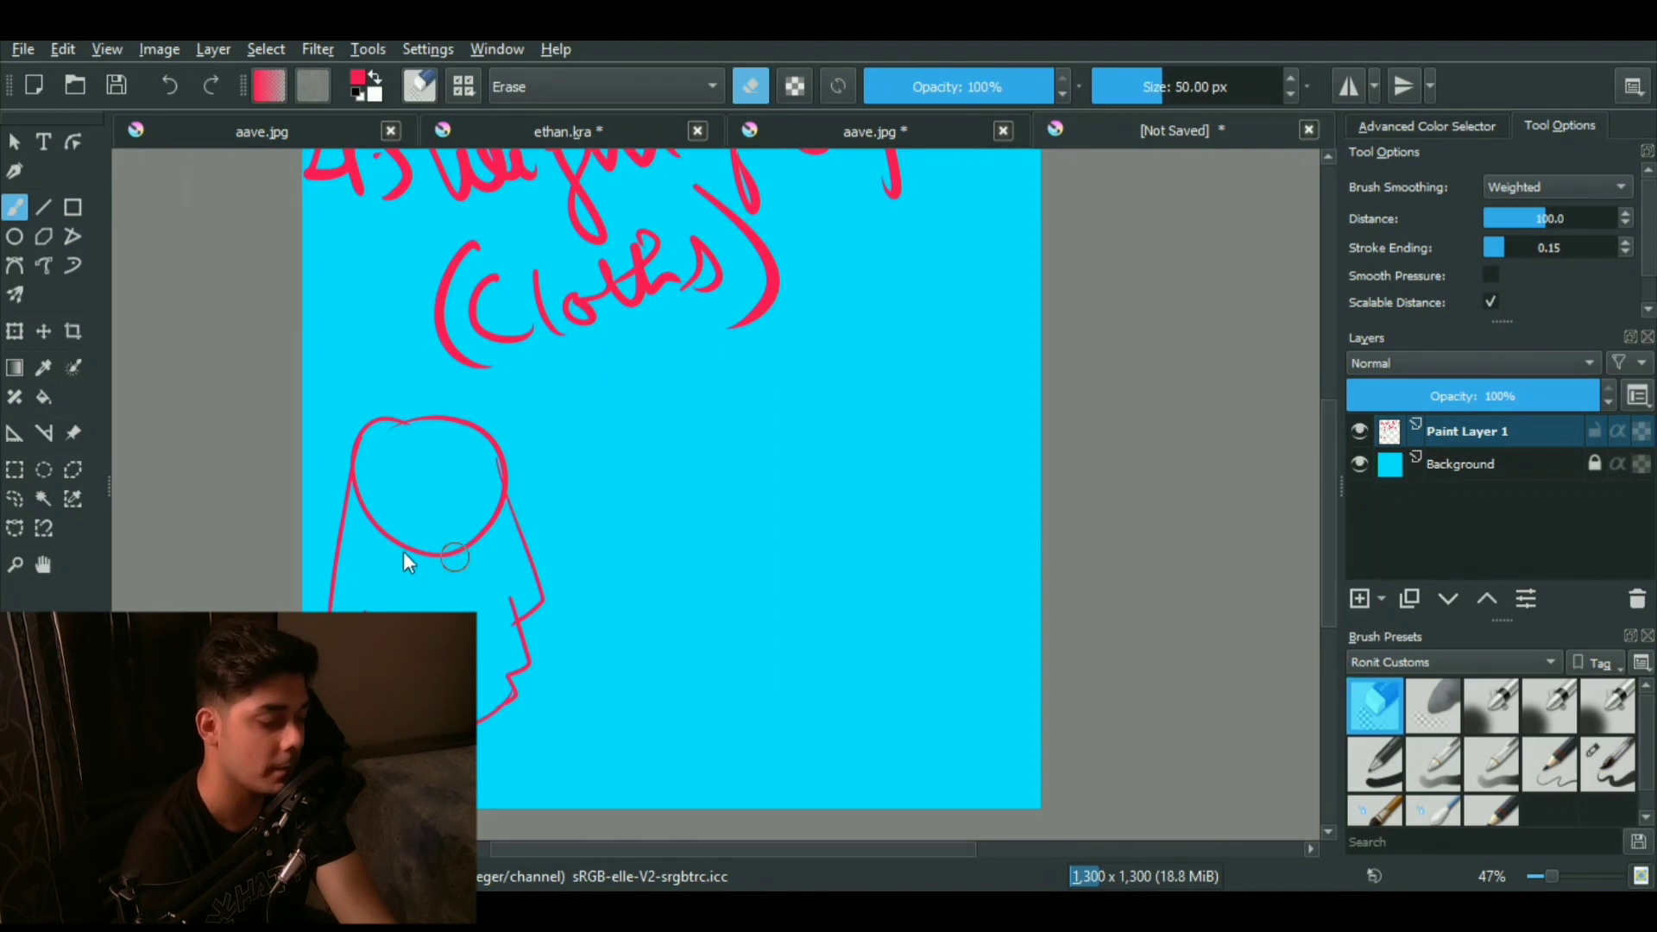
{"action": "left_click_drag", "start_coordinate": [403, 553], "coordinate": [366, 486]}
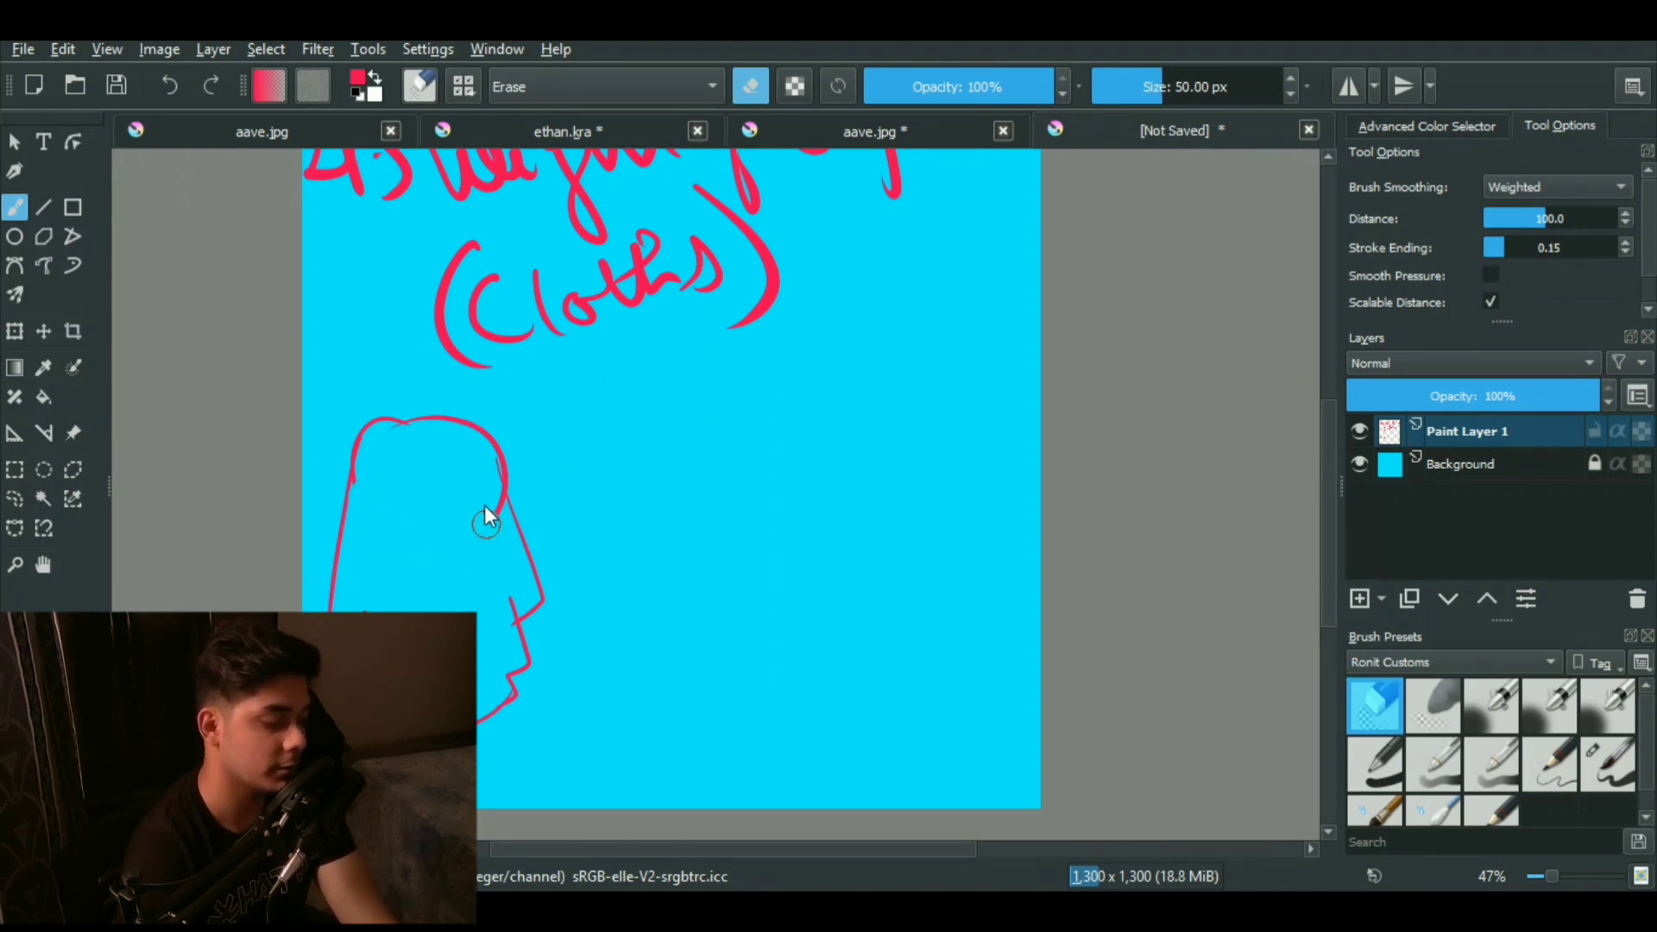
{"action": "key", "text": "e"}
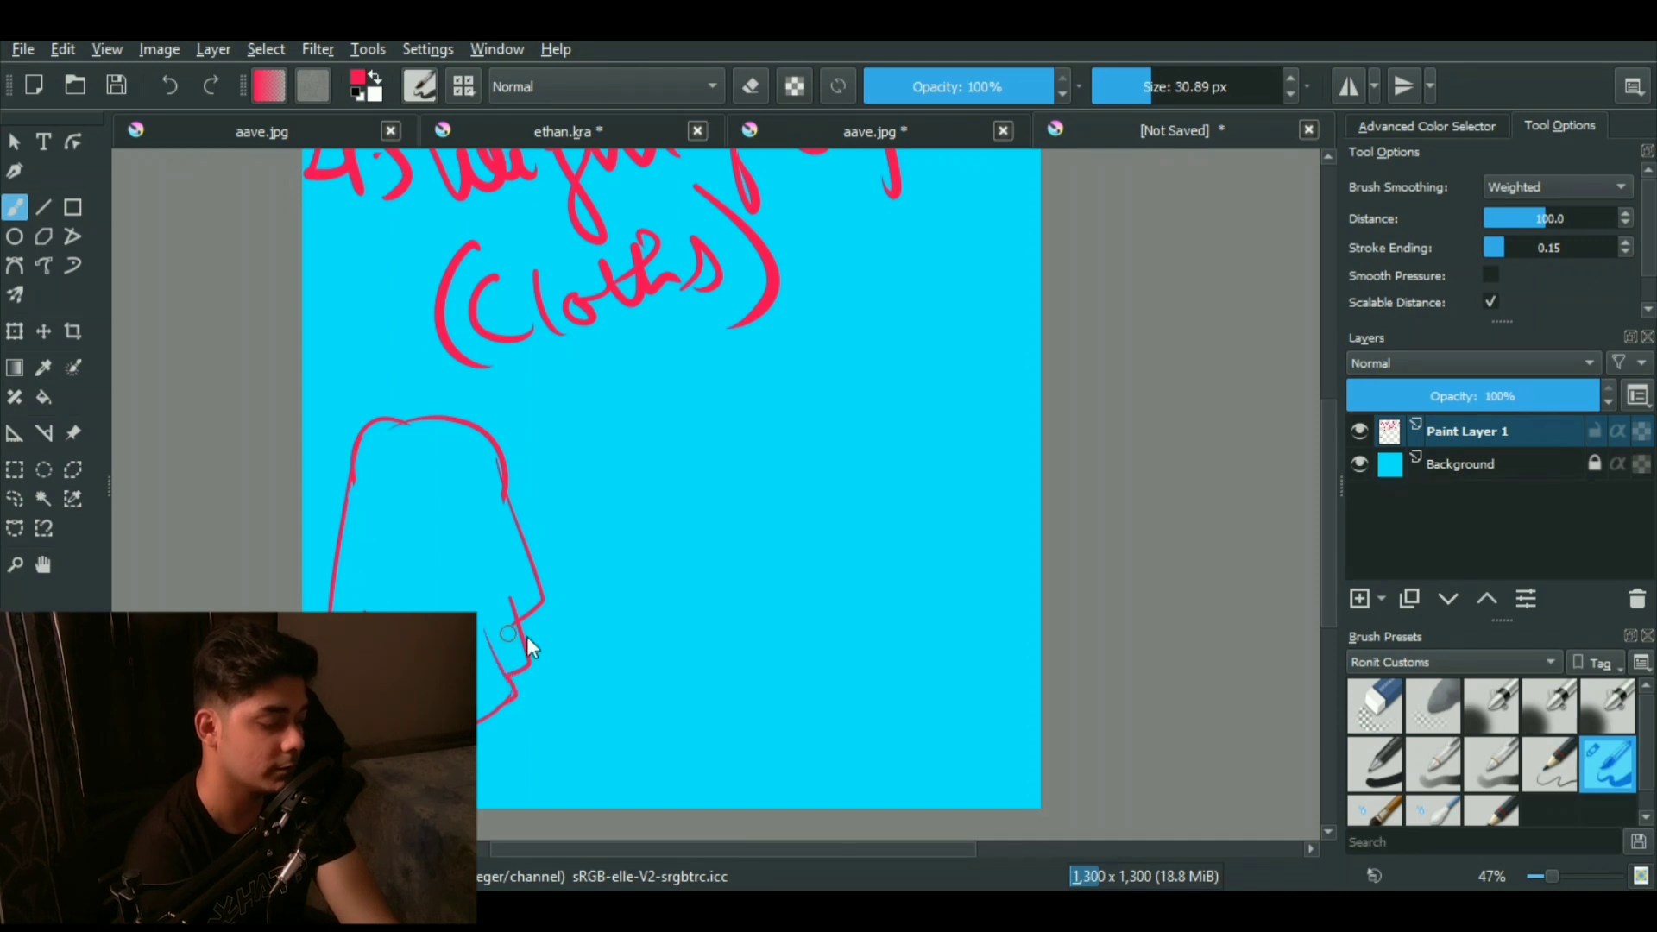
Step: Draw a long downward arrow beside the draped cloth, try curved strokes across its lower part and undo them
{"action": "scroll", "coordinate": [529, 596], "scroll_direction": "down", "scroll_amount": 2}
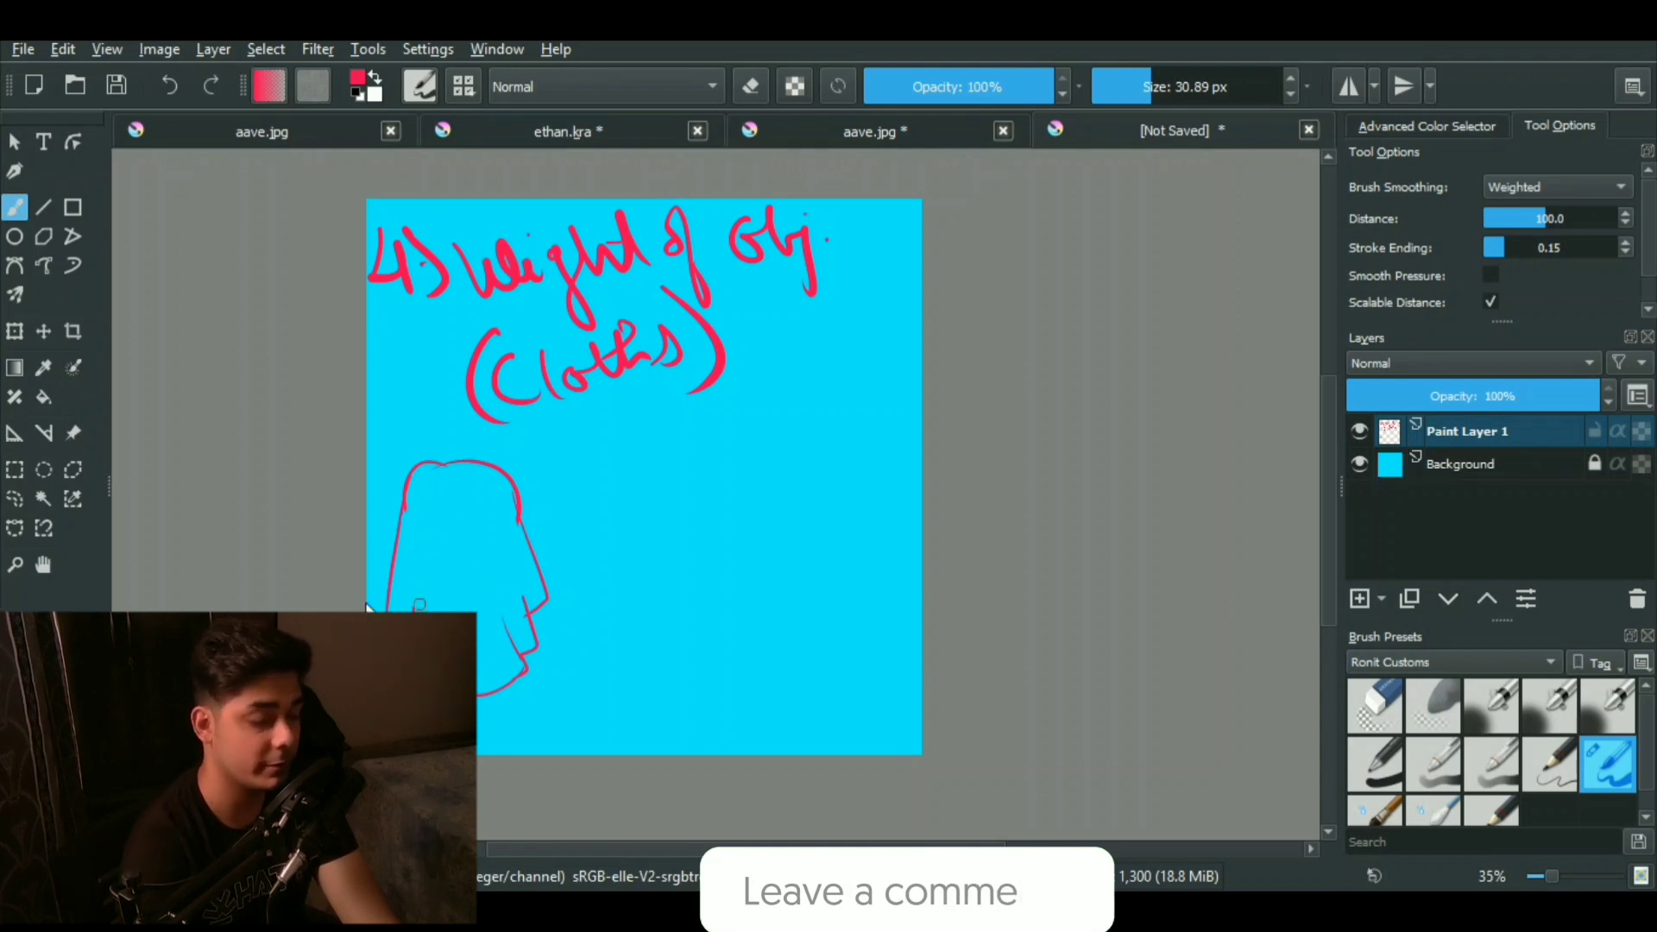
{"action": "left_click_drag", "start_coordinate": [542, 446], "coordinate": [587, 639]}
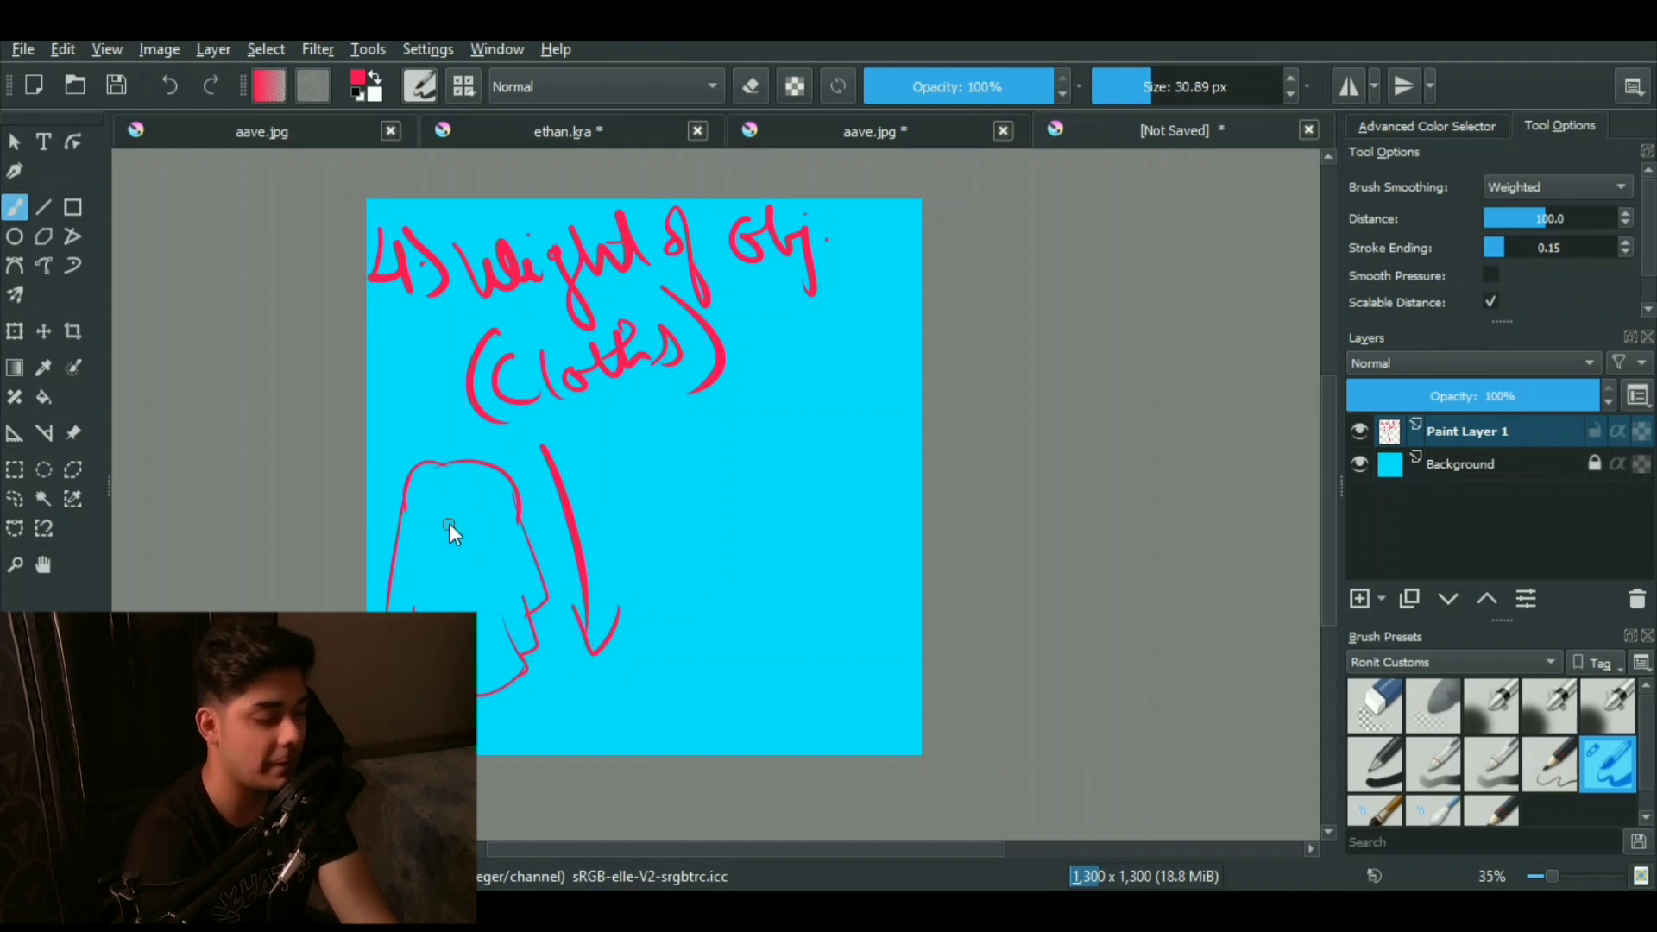
{"action": "mouse_move", "coordinate": [366, 559]}
{"action": "left_mouse_down"}
{"action": "mouse_move", "coordinate": [581, 592]}
{"action": "mouse_move", "coordinate": [477, 697]}
{"action": "left_mouse_up"}
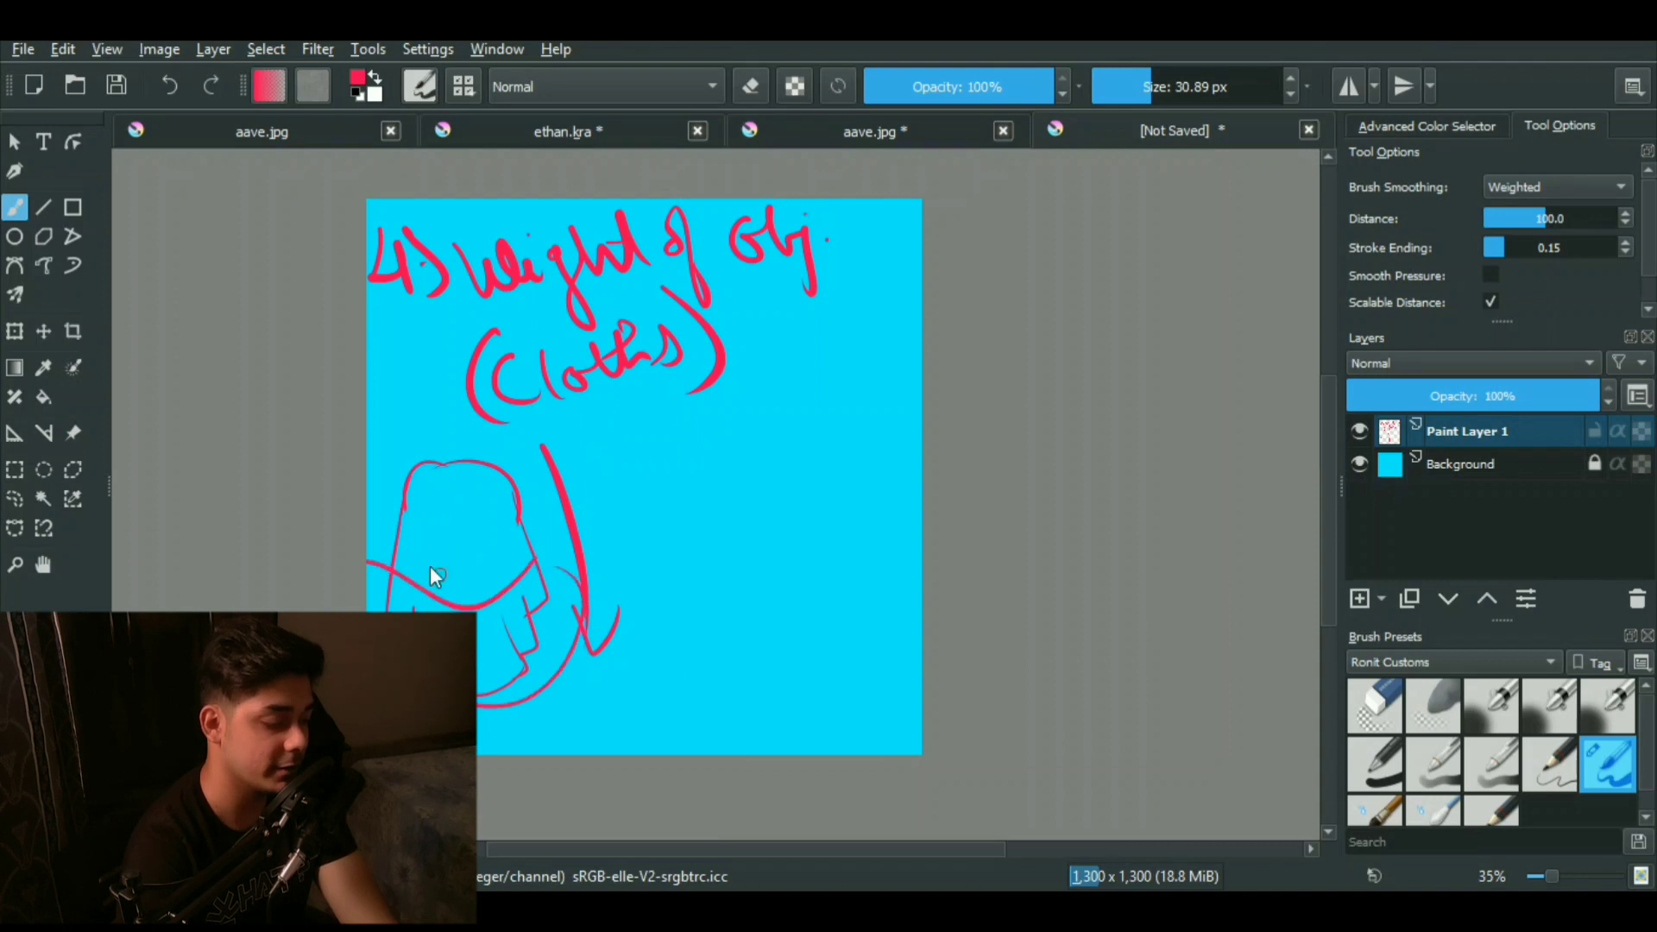
{"action": "key", "text": "ctrl+z"}
{"action": "key", "text": "ctrl+z"}
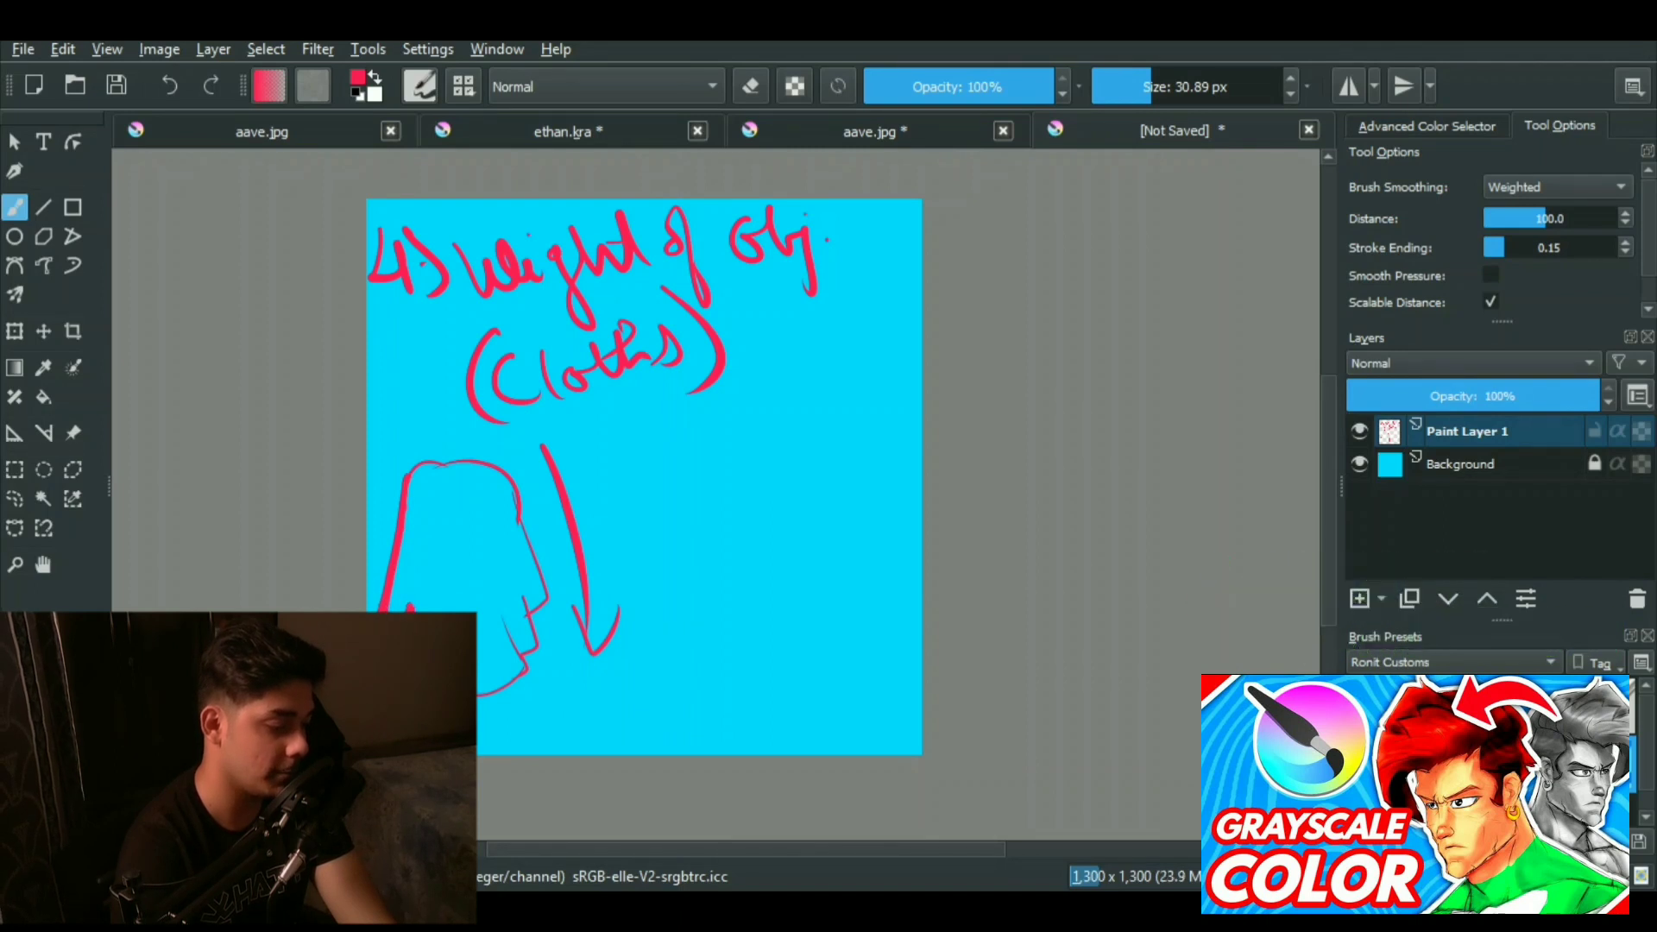
Step: Thicken the draped cloth's side folds and lower hem with heavier red strokes
{"action": "mouse_move", "coordinate": [525, 671]}
{"action": "left_mouse_down"}
{"action": "mouse_move", "coordinate": [529, 528]}
{"action": "mouse_move", "coordinate": [536, 617]}
{"action": "mouse_move", "coordinate": [544, 555]}
{"action": "left_mouse_up"}
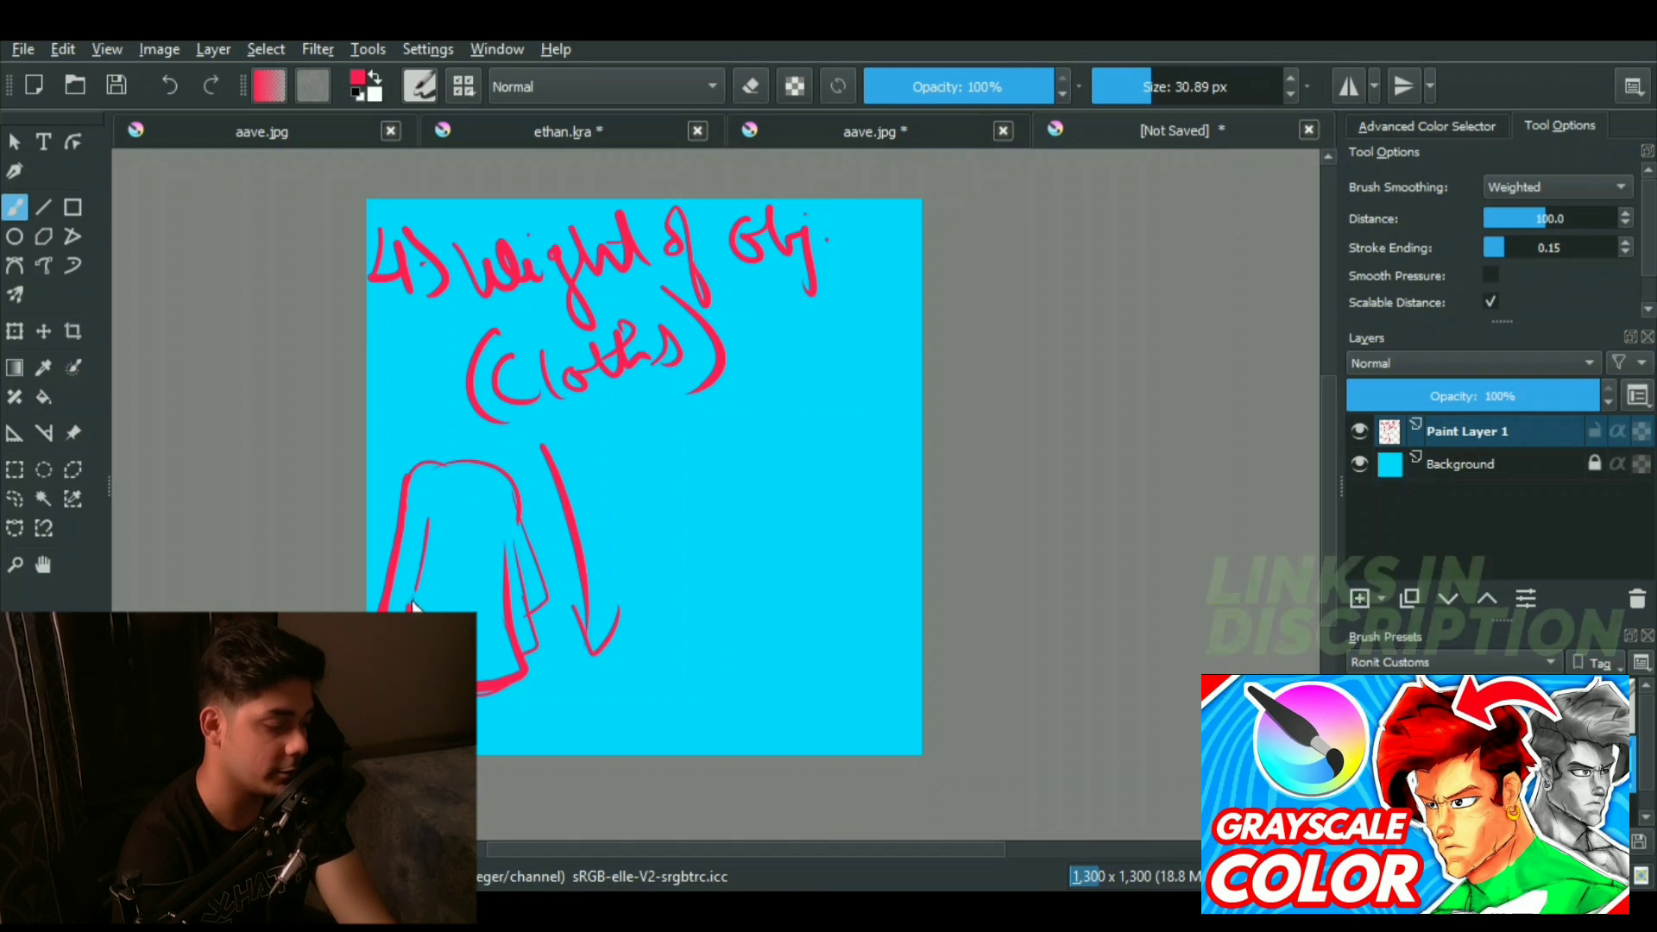
{"action": "mouse_move", "coordinate": [435, 460]}
{"action": "left_mouse_down"}
{"action": "mouse_move", "coordinate": [488, 467]}
{"action": "mouse_move", "coordinate": [520, 501]}
{"action": "left_mouse_up"}
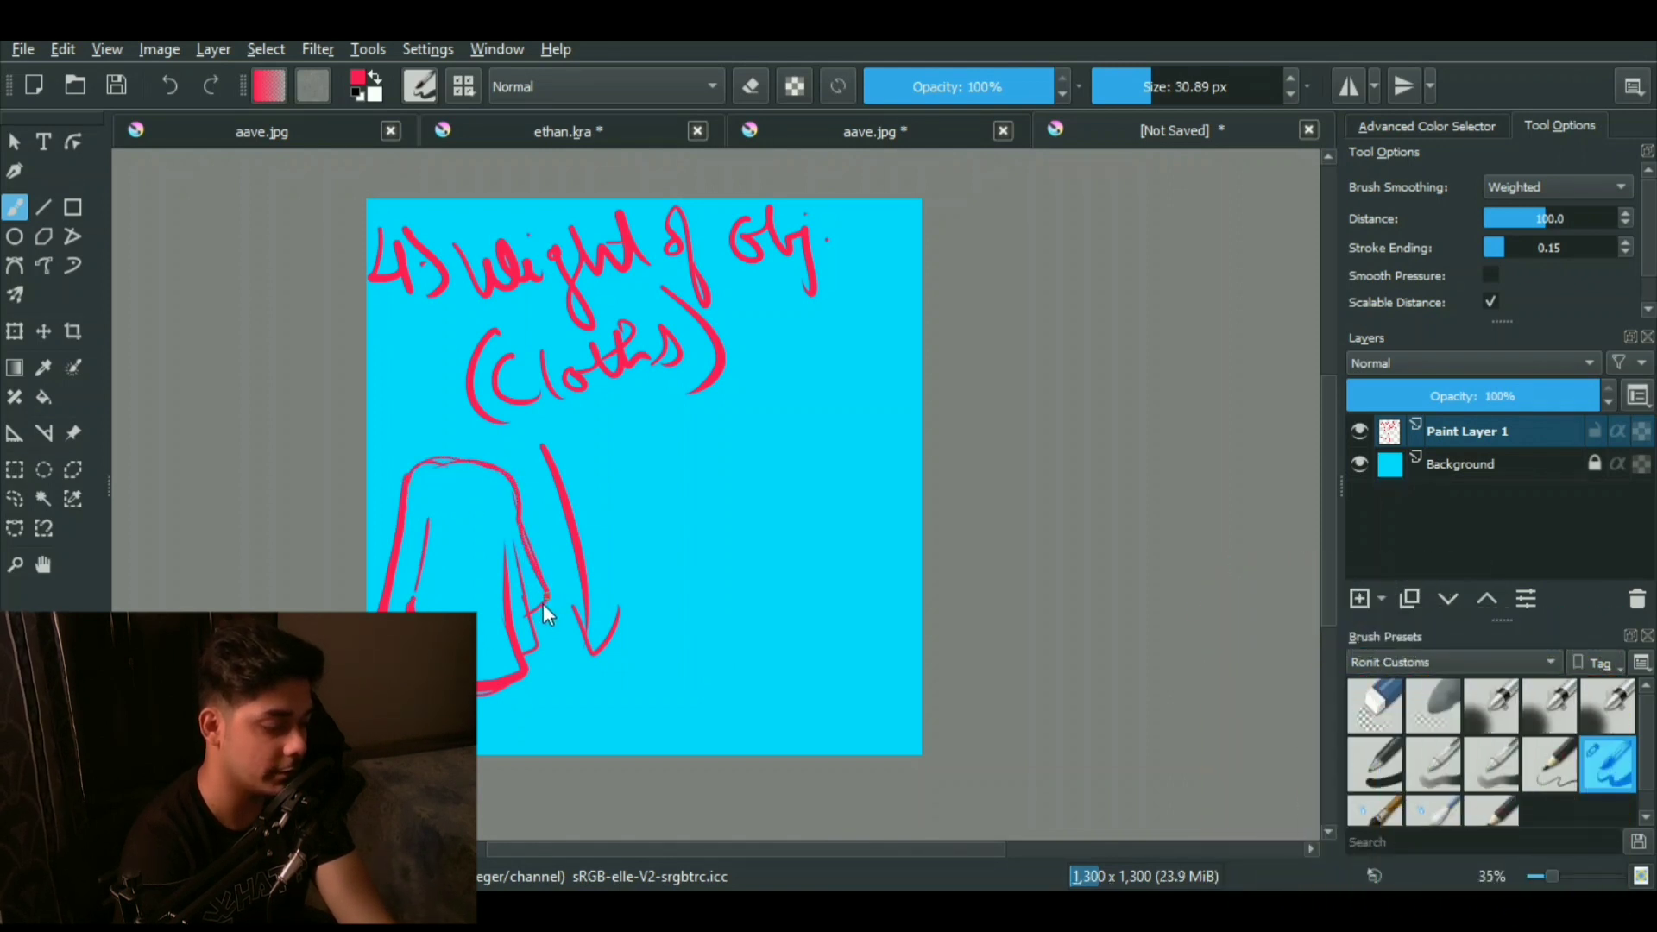
{"action": "left_click_drag", "start_coordinate": [535, 642], "coordinate": [525, 654]}
{"action": "mouse_move", "coordinate": [487, 595]}
{"action": "left_mouse_down"}
{"action": "mouse_move", "coordinate": [477, 780]}
{"action": "mouse_move", "coordinate": [484, 597]}
{"action": "left_mouse_up"}
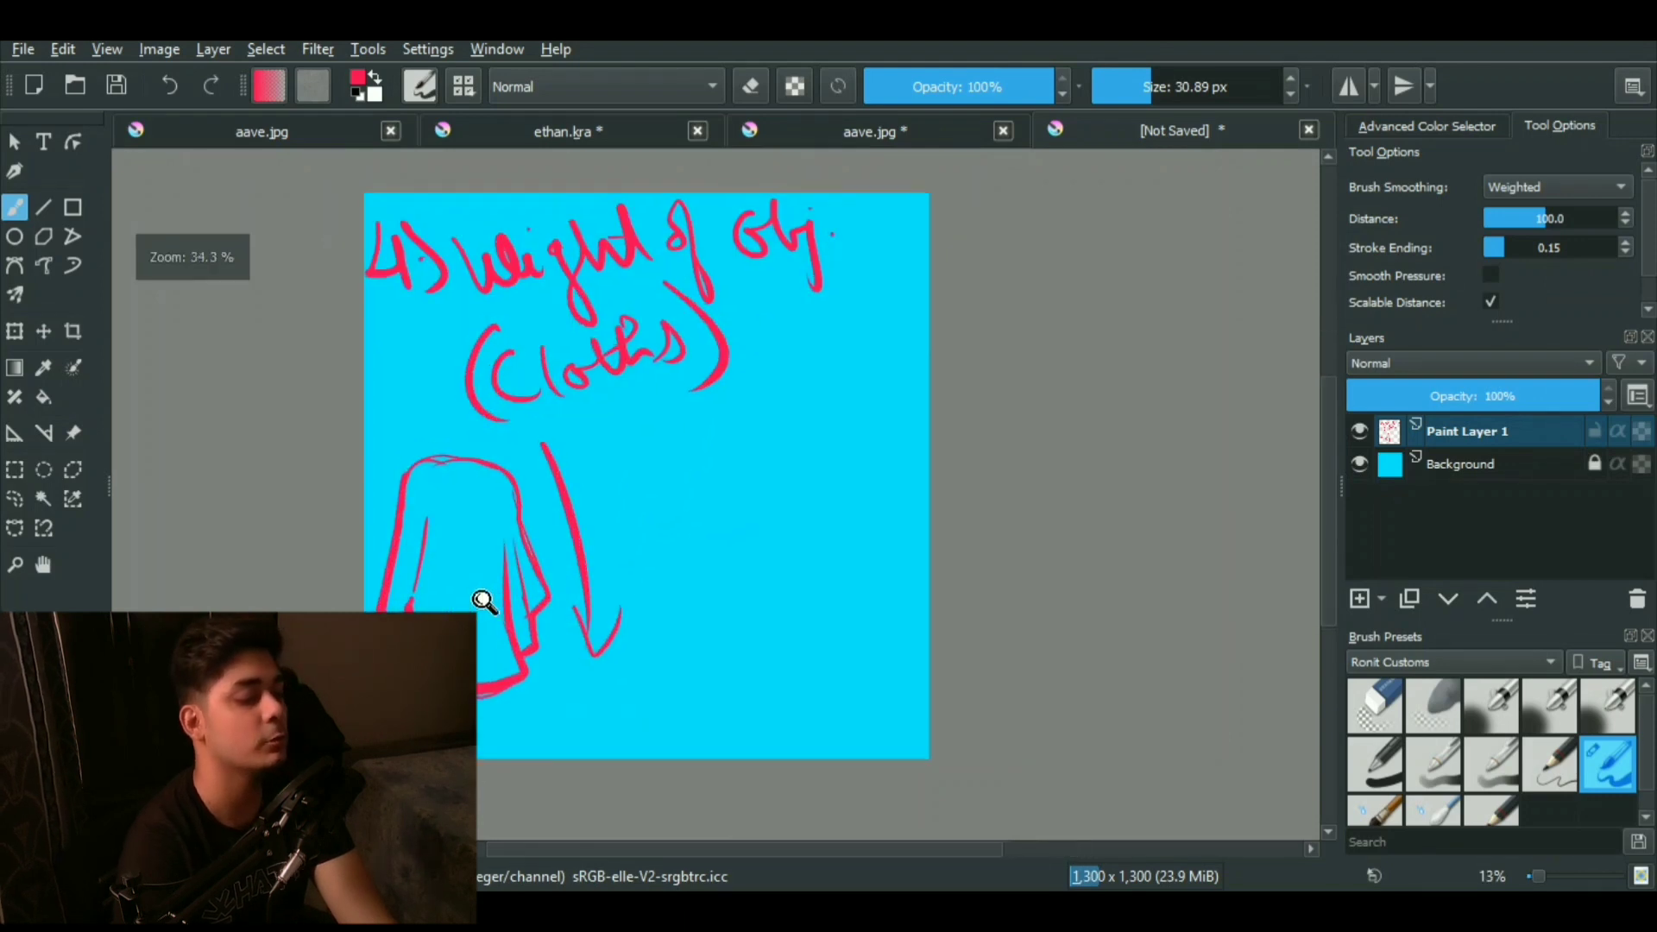
Step: Thin the cloth's upper contour and trim its inner fold lines by erasing with the same brush
{"action": "key", "text": "e"}
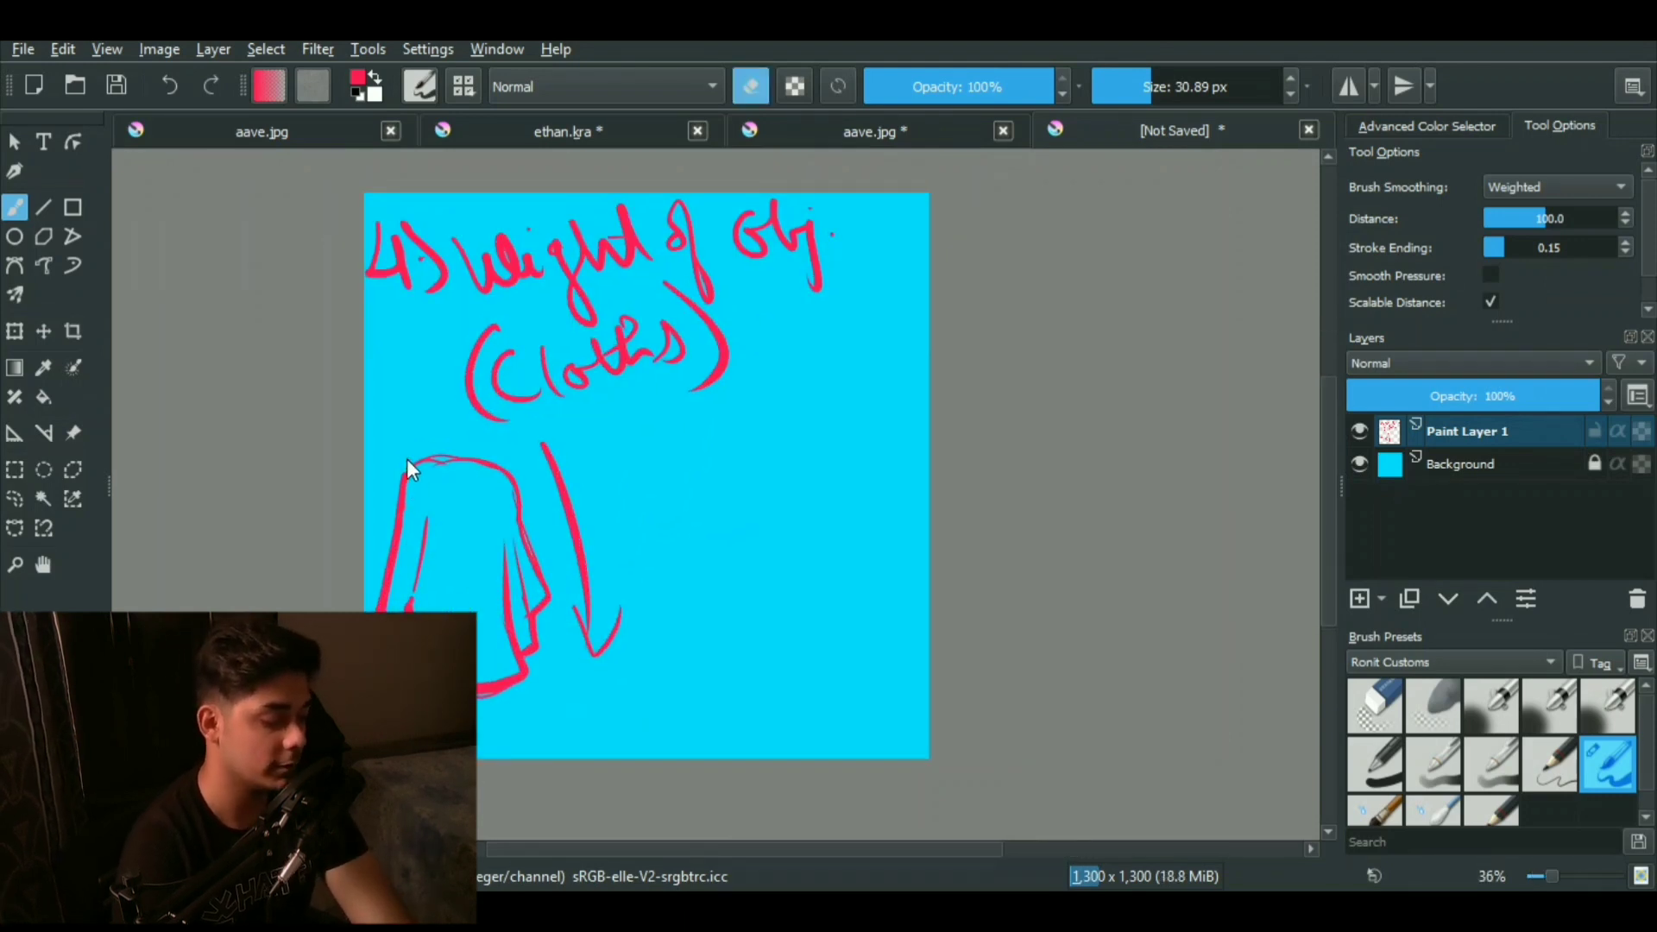
{"action": "mouse_move", "coordinate": [393, 498]}
{"action": "left_mouse_down"}
{"action": "mouse_move", "coordinate": [412, 461]}
{"action": "mouse_move", "coordinate": [398, 504]}
{"action": "mouse_move", "coordinate": [438, 461]}
{"action": "left_mouse_up"}
{"action": "left_click_drag", "start_coordinate": [418, 592], "coordinate": [409, 609]}
{"action": "mouse_move", "coordinate": [500, 638]}
{"action": "left_mouse_down"}
{"action": "mouse_move", "coordinate": [503, 781]}
{"action": "mouse_move", "coordinate": [511, 595]}
{"action": "mouse_move", "coordinate": [479, 720]}
{"action": "mouse_move", "coordinate": [492, 799]}
{"action": "mouse_move", "coordinate": [489, 670]}
{"action": "left_mouse_up"}
{"action": "key", "text": "e"}
Step: Sketch the two side lines of a bent sleeve on the free canvas beside the arrow
{"action": "mouse_move", "coordinate": [585, 591]}
{"action": "left_mouse_down"}
{"action": "mouse_move", "coordinate": [590, 618]}
{"action": "mouse_move", "coordinate": [637, 564]}
{"action": "left_mouse_up"}
{"action": "mouse_move", "coordinate": [640, 446]}
{"action": "left_mouse_down"}
{"action": "mouse_move", "coordinate": [659, 539]}
{"action": "mouse_move", "coordinate": [663, 509]}
{"action": "left_mouse_up"}
{"action": "key", "text": "ctrl+z"}
{"action": "left_click_drag", "start_coordinate": [734, 411], "coordinate": [768, 497]}
{"action": "left_click_drag", "start_coordinate": [661, 508], "coordinate": [601, 657]}
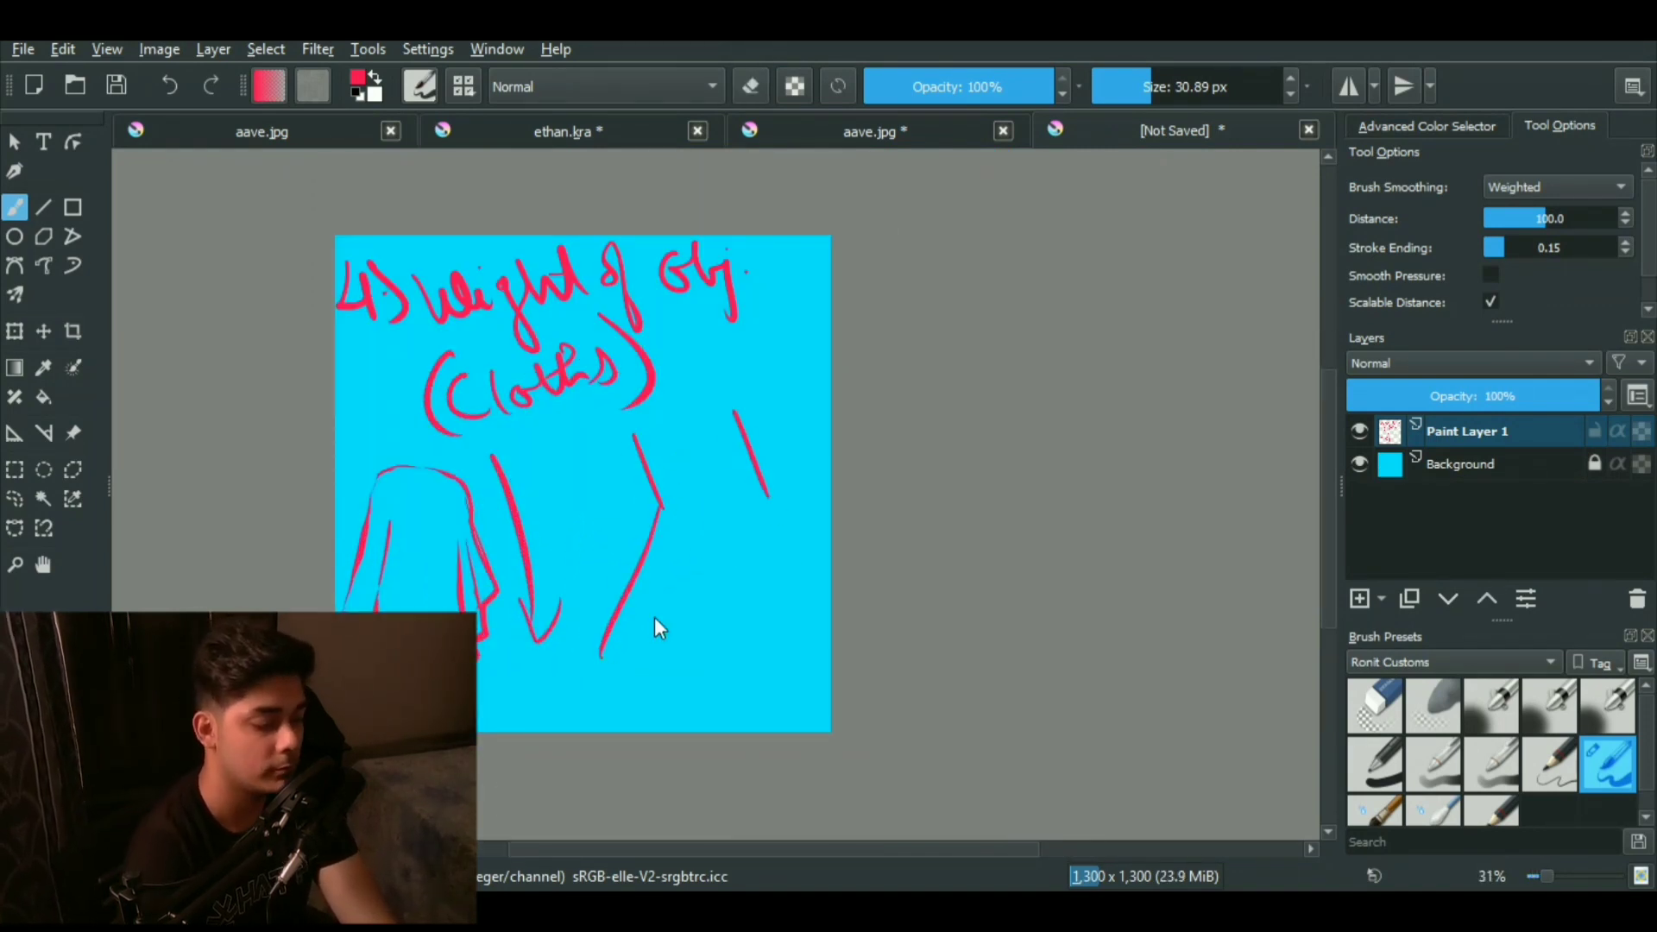
{"action": "left_click_drag", "start_coordinate": [769, 498], "coordinate": [692, 662]}
Step: Add a cuff with a small button to the sleeve and draw fold lines pinched at the elbow
{"action": "left_click_drag", "start_coordinate": [603, 654], "coordinate": [685, 668]}
{"action": "left_click_drag", "start_coordinate": [621, 609], "coordinate": [713, 626]}
{"action": "left_click_drag", "start_coordinate": [686, 622], "coordinate": [703, 651]}
{"action": "left_click_drag", "start_coordinate": [654, 501], "coordinate": [647, 542]}
{"action": "left_click_drag", "start_coordinate": [732, 589], "coordinate": [733, 619]}
{"action": "left_click_drag", "start_coordinate": [670, 516], "coordinate": [732, 487]}
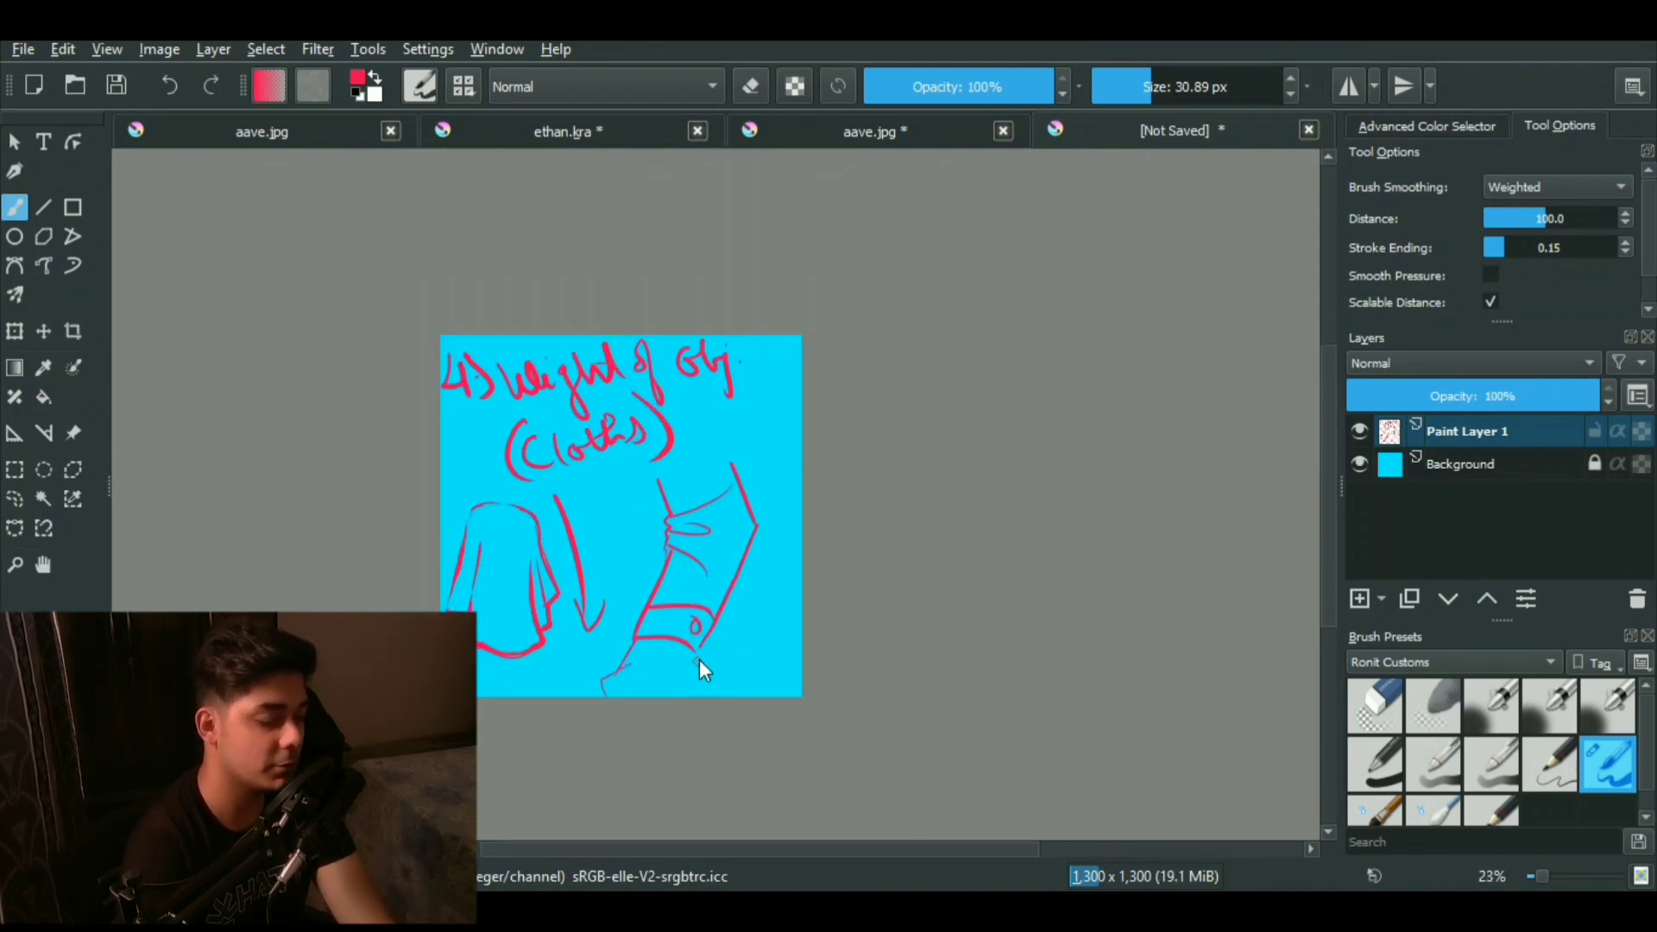
Step: Undo the hand sketch below the cuff and handwrite a small label for the sleeve there
{"action": "key", "text": "ctrl+z"}
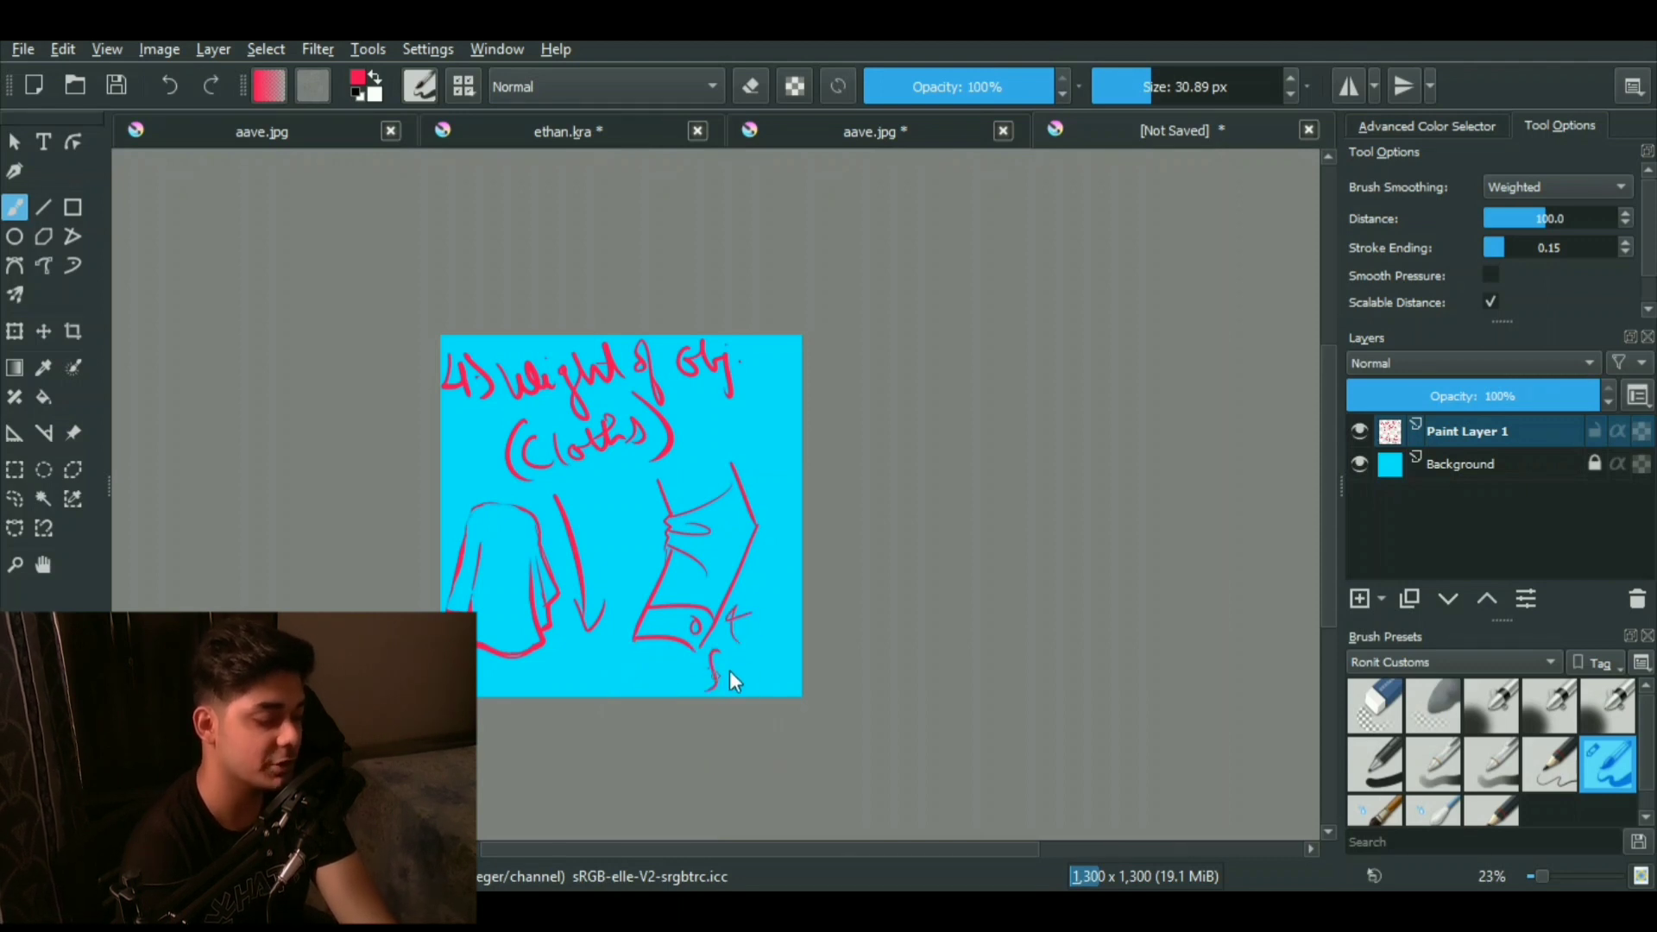
{"action": "left_click_drag", "start_coordinate": [732, 652], "coordinate": [748, 682]}
{"action": "left_click", "coordinate": [754, 663]}
{"action": "scroll", "coordinate": [697, 610], "scroll_direction": "up", "scroll_amount": 1}
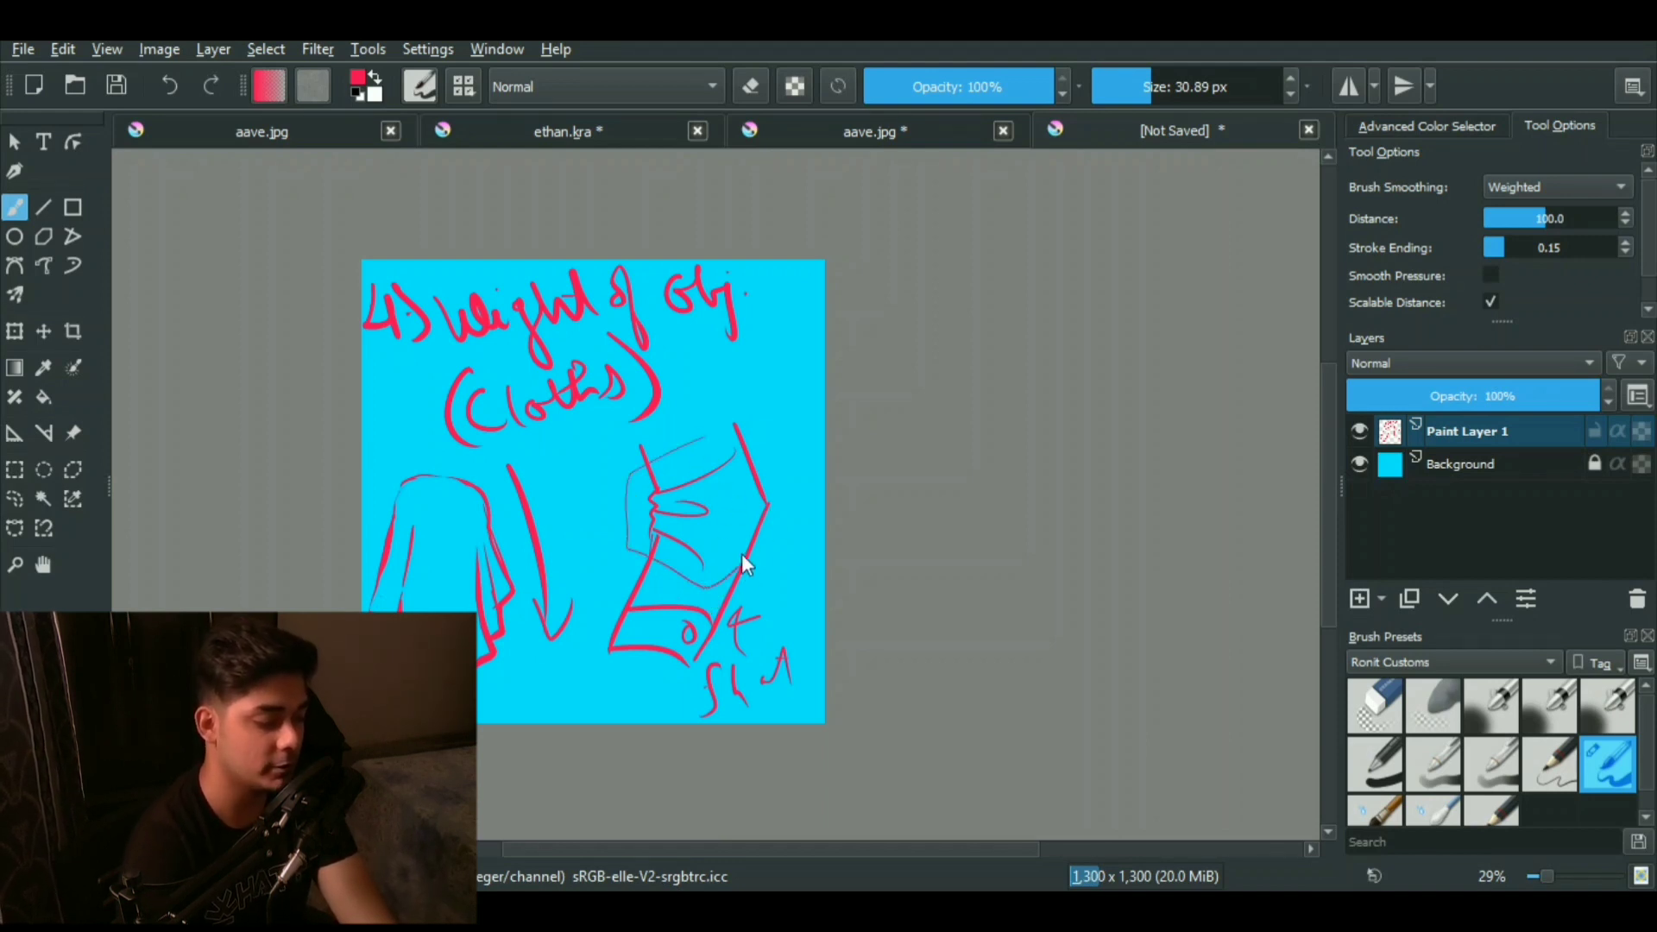
{"action": "mouse_move", "coordinate": [742, 566]}
{"action": "left_mouse_down"}
{"action": "mouse_move", "coordinate": [743, 432]}
{"action": "mouse_move", "coordinate": [766, 501]}
{"action": "left_mouse_up"}
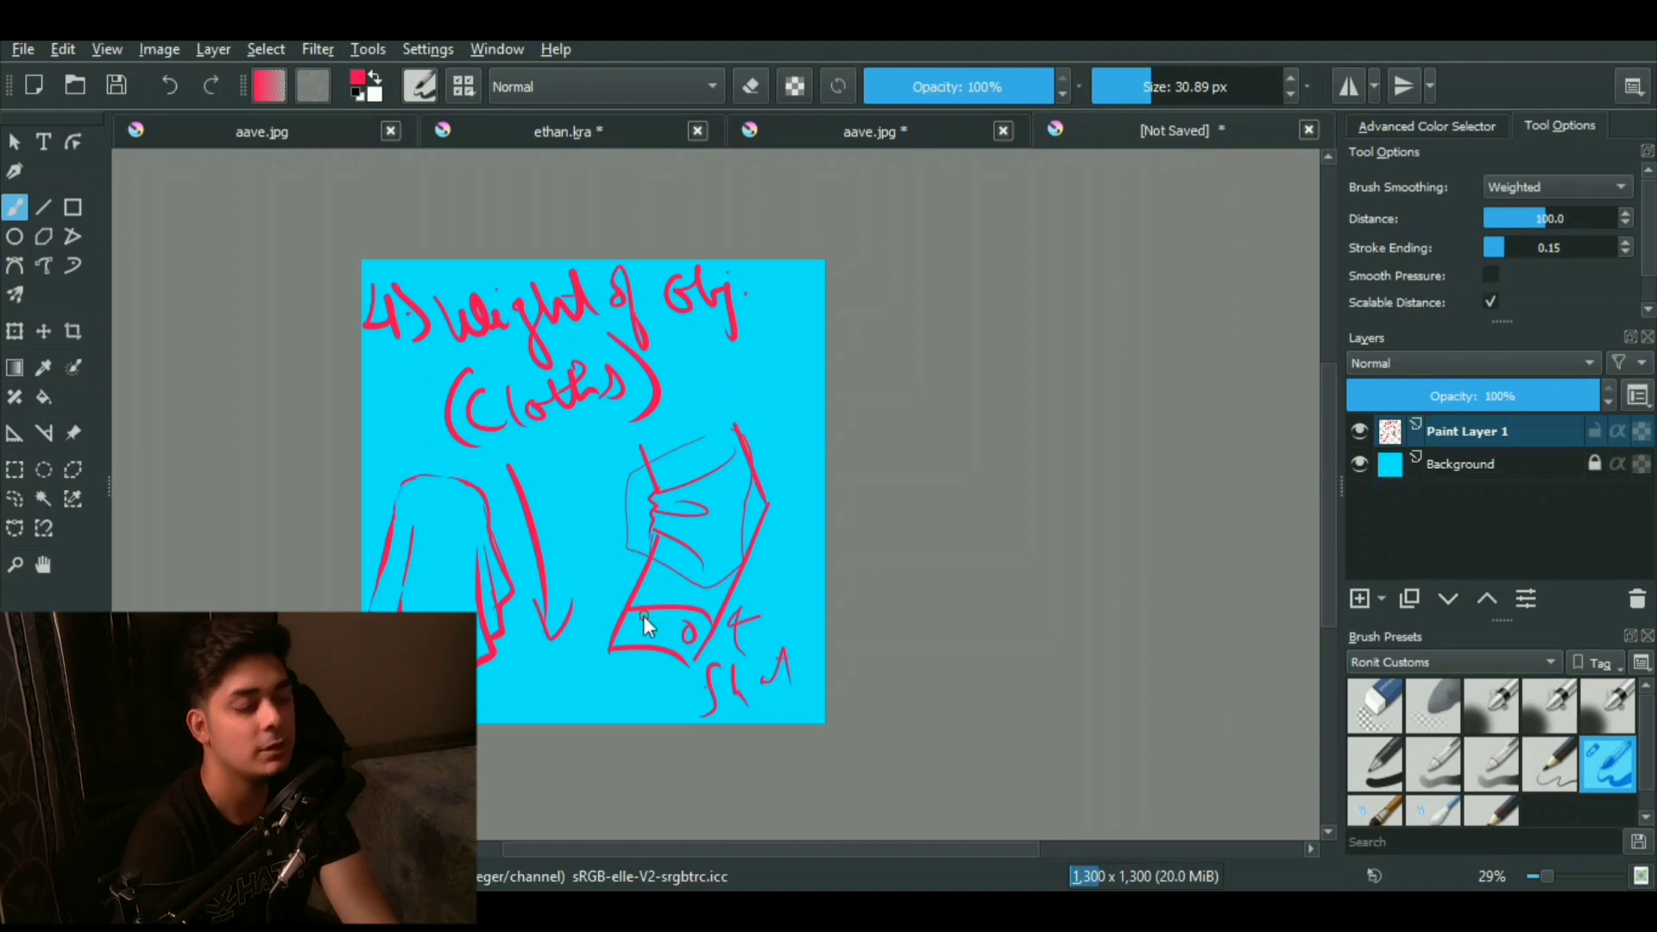
{"action": "key", "text": "ctrl+z"}
{"action": "key", "text": "ctrl+z"}
{"action": "key", "text": "ctrl+z"}
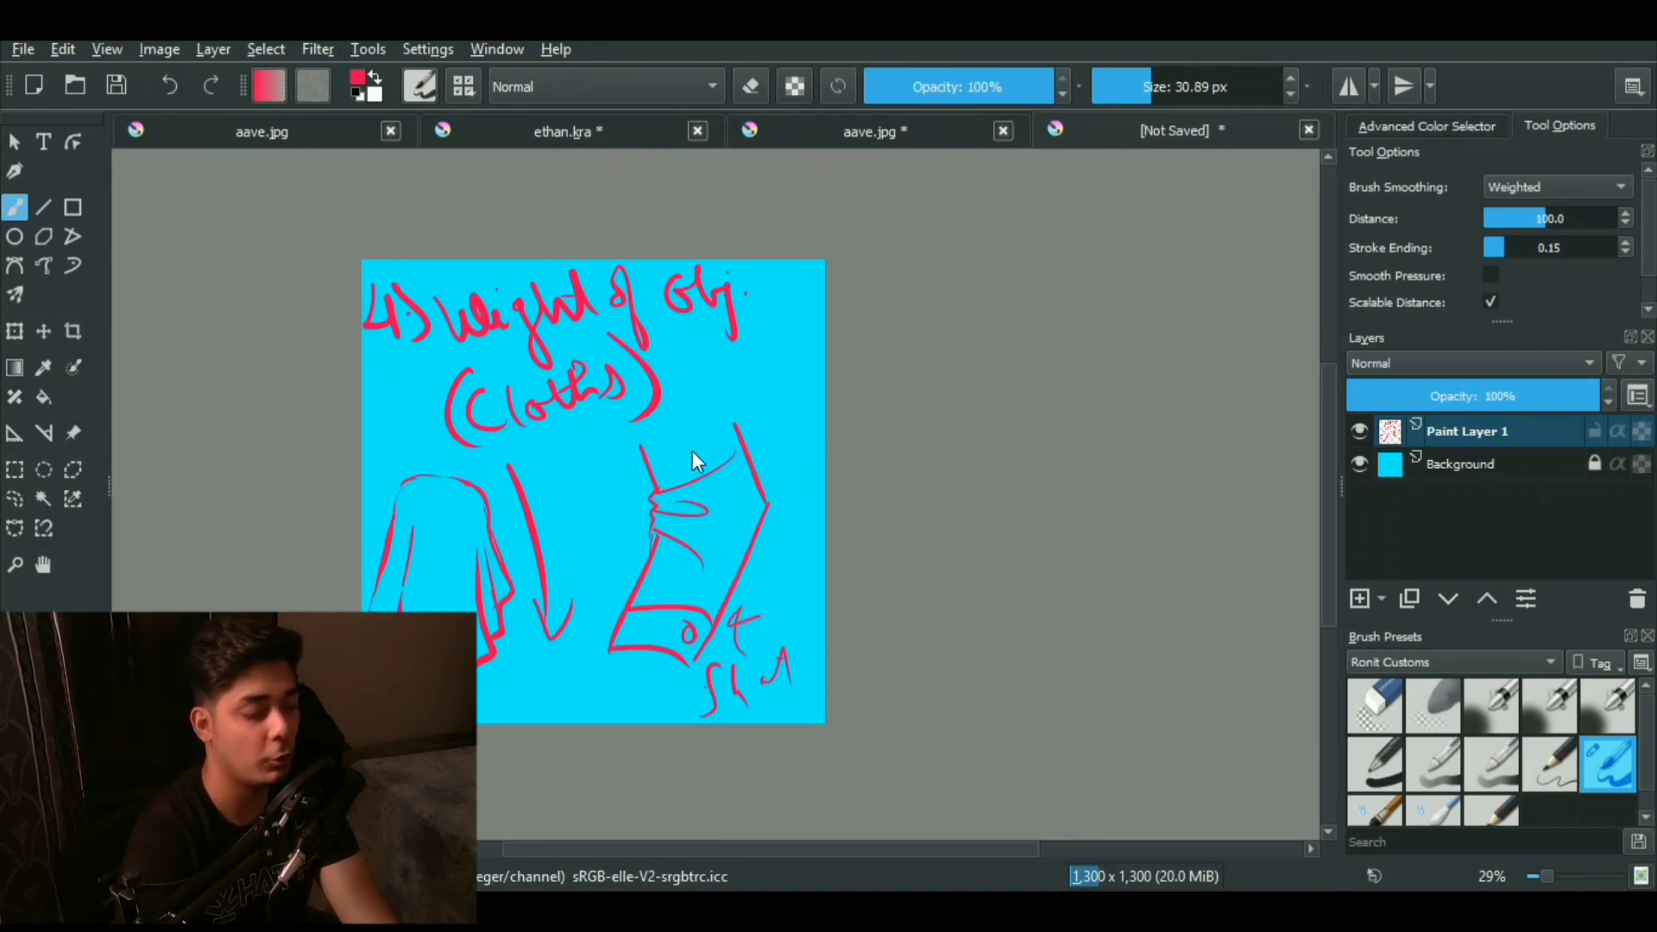
Step: Thicken the fold lines where they pinch together at the sleeve's inner elbow
{"action": "mouse_move", "coordinate": [734, 452]}
{"action": "left_mouse_down"}
{"action": "mouse_move", "coordinate": [670, 467]}
{"action": "mouse_move", "coordinate": [659, 504]}
{"action": "left_mouse_up"}
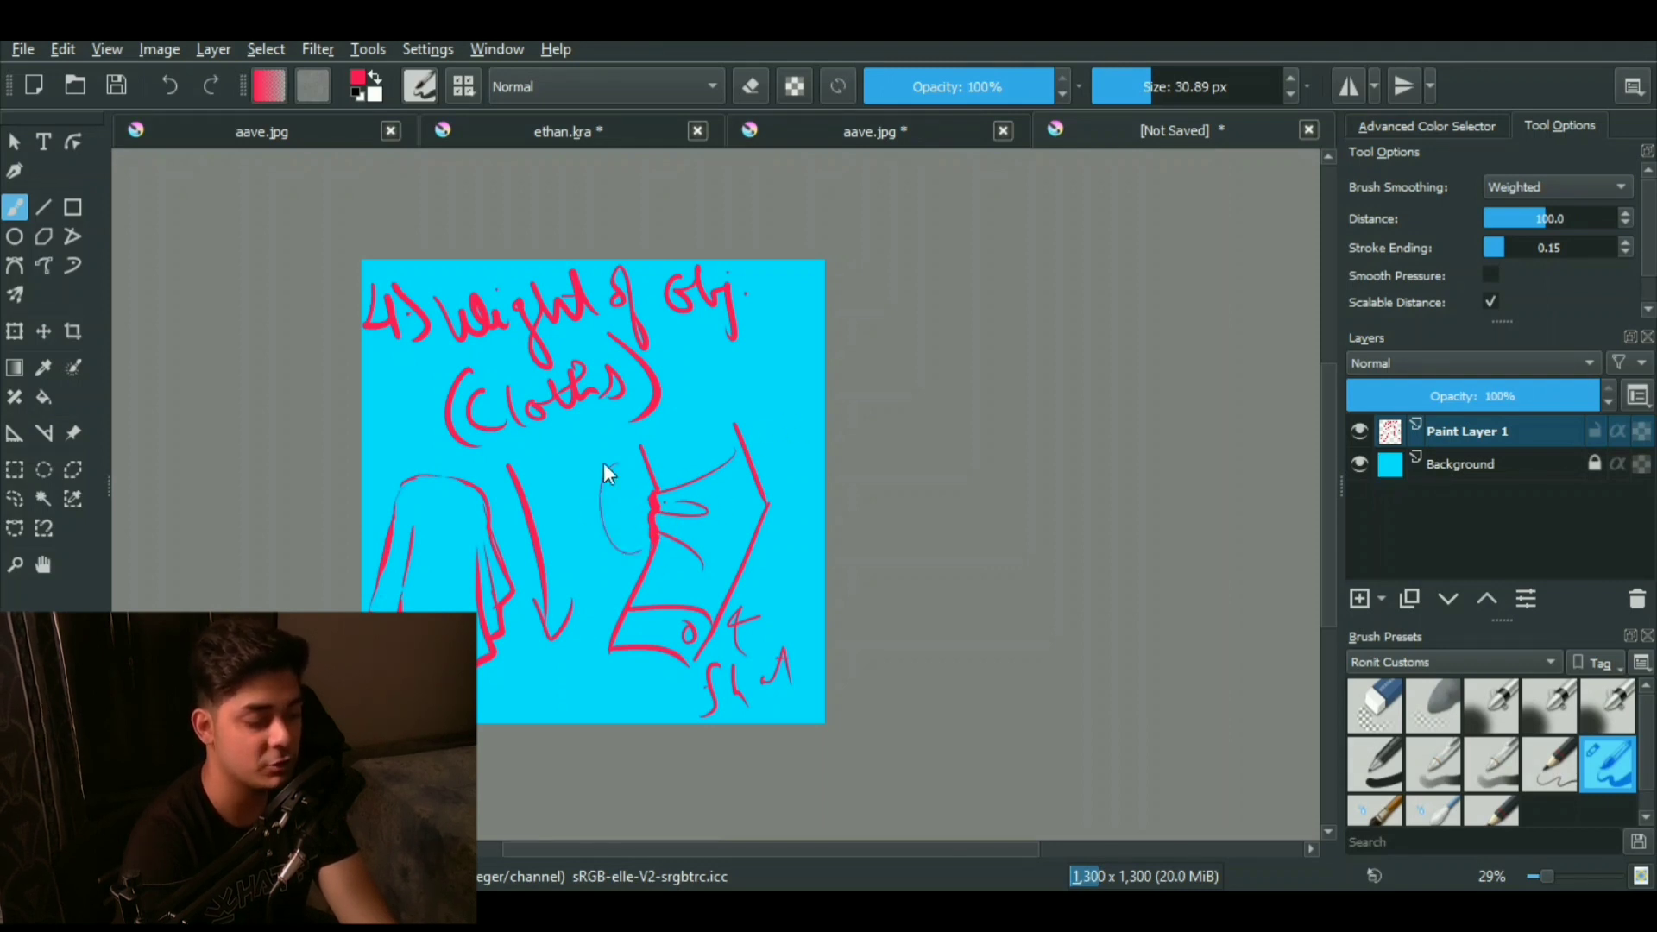
{"action": "key", "text": "ctrl+z"}
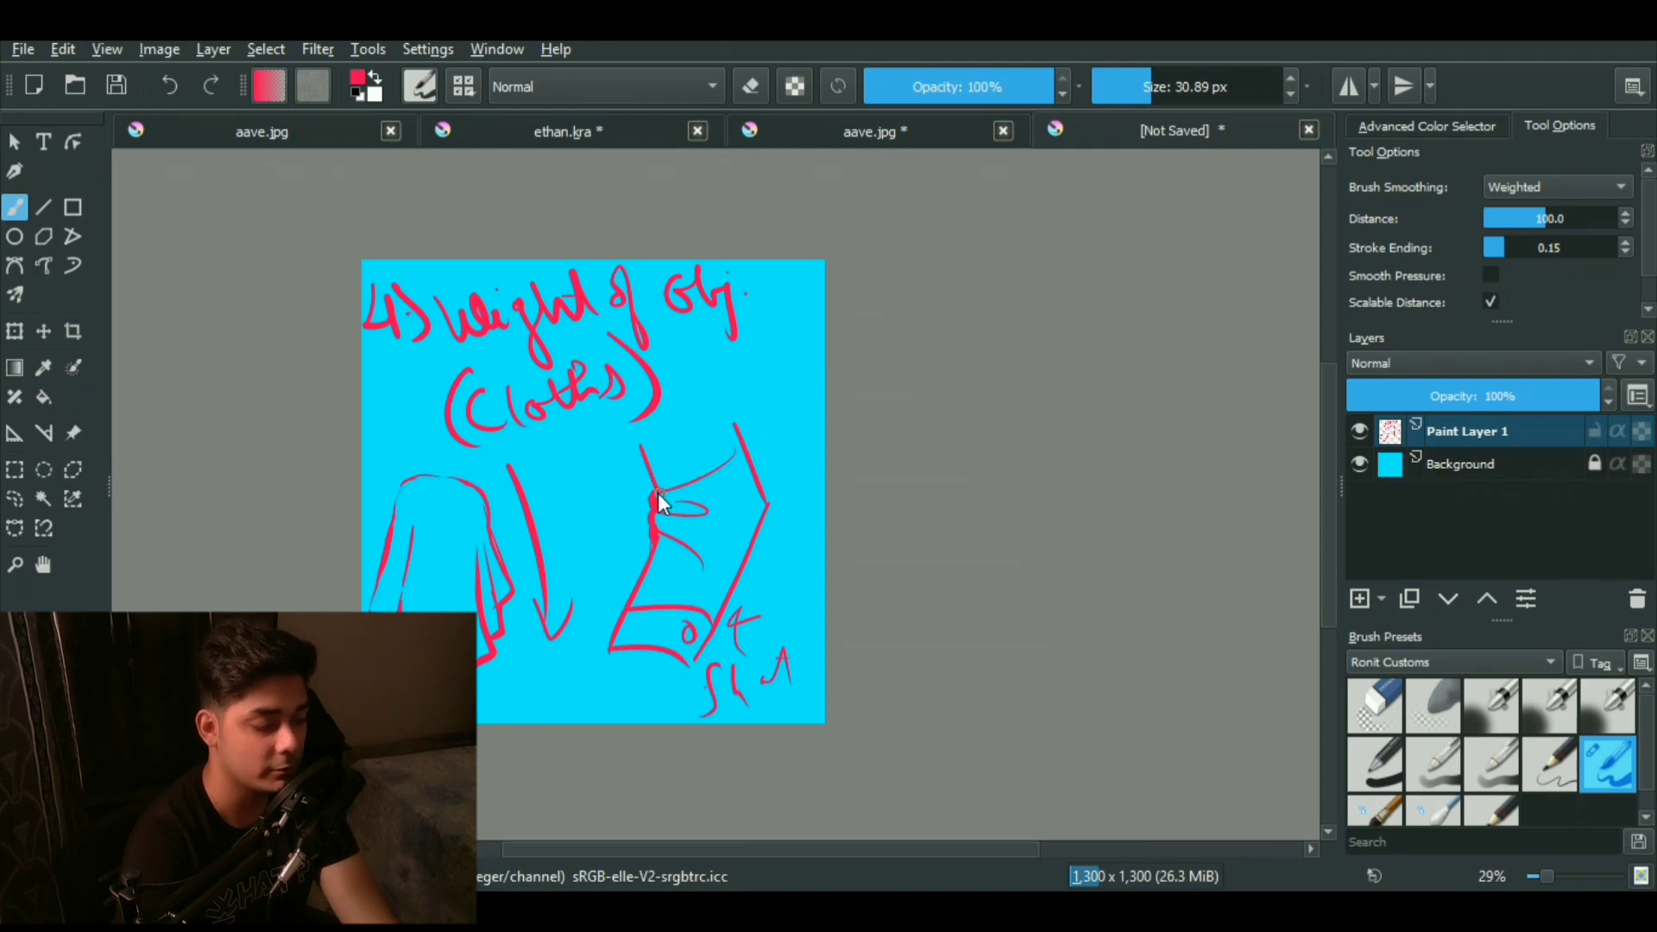
{"action": "mouse_move", "coordinate": [659, 503]}
{"action": "left_mouse_down"}
{"action": "mouse_move", "coordinate": [735, 465]}
{"action": "mouse_move", "coordinate": [736, 503]}
{"action": "mouse_move", "coordinate": [668, 522]}
{"action": "mouse_move", "coordinate": [654, 507]}
{"action": "mouse_move", "coordinate": [712, 529]}
{"action": "left_mouse_up"}
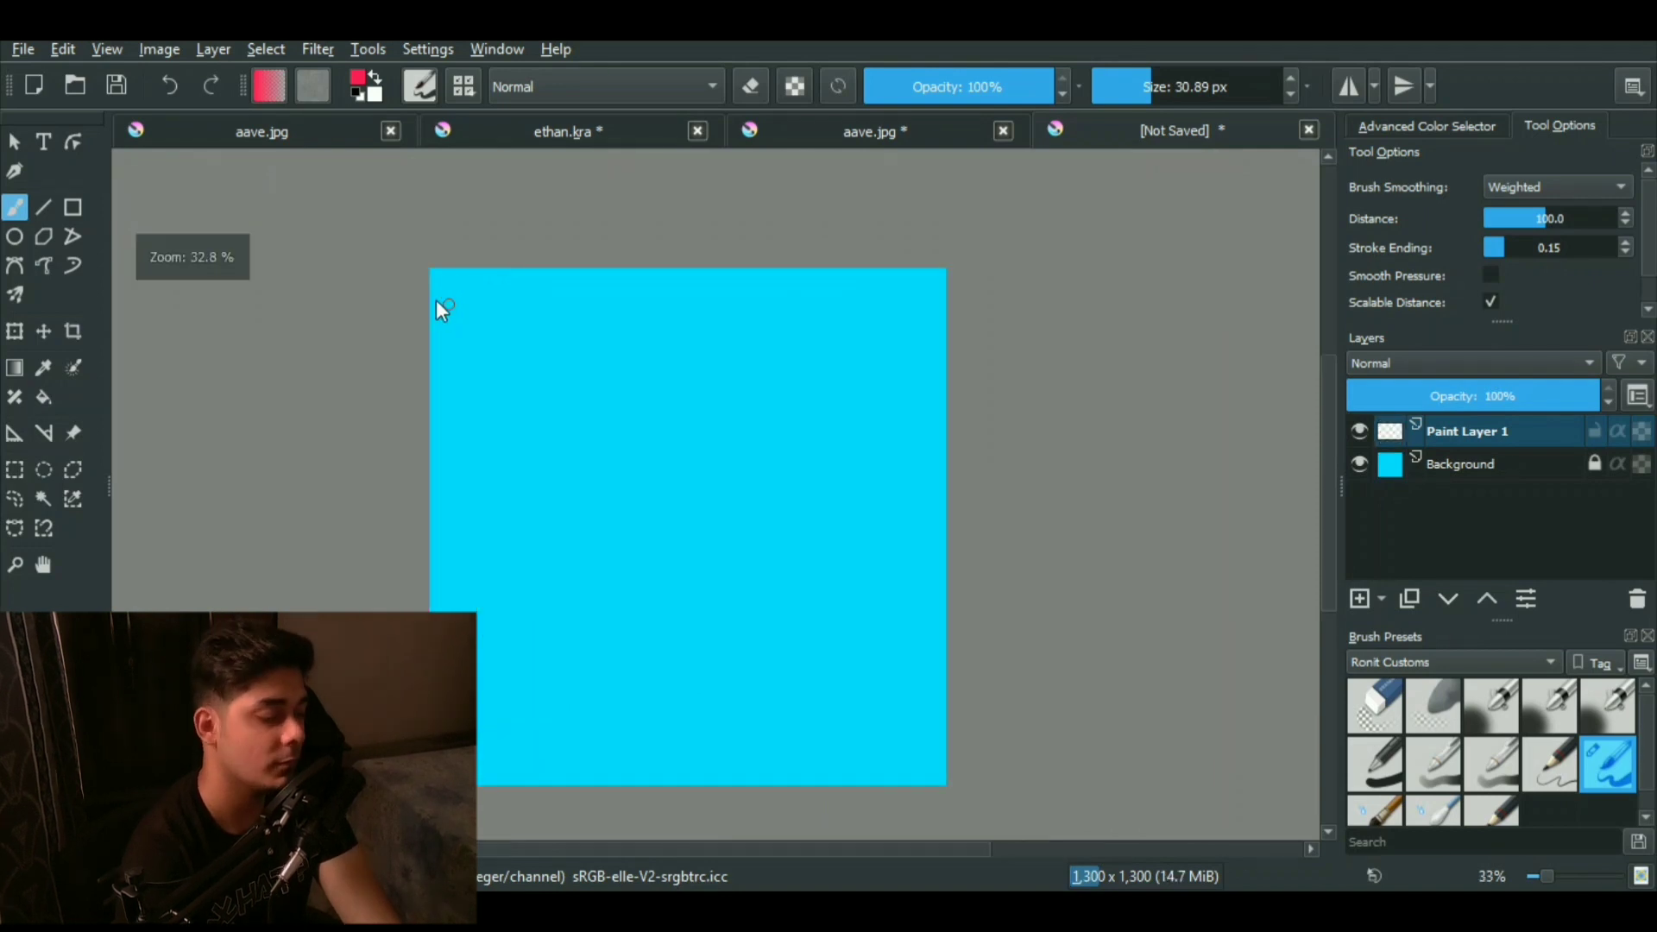
Step: Handwrite the heading "5) Outline Vs Details" in red across the upper part of the cleared blue canvas and underline it
{"action": "mouse_move", "coordinate": [466, 297]}
{"action": "left_mouse_down"}
{"action": "mouse_move", "coordinate": [533, 290]}
{"action": "mouse_move", "coordinate": [544, 323]}
{"action": "mouse_move", "coordinate": [575, 326]}
{"action": "mouse_move", "coordinate": [584, 282]}
{"action": "mouse_move", "coordinate": [576, 300]}
{"action": "mouse_move", "coordinate": [607, 285]}
{"action": "mouse_move", "coordinate": [638, 319]}
{"action": "mouse_move", "coordinate": [628, 285]}
{"action": "mouse_move", "coordinate": [652, 319]}
{"action": "mouse_move", "coordinate": [728, 283]}
{"action": "mouse_move", "coordinate": [742, 334]}
{"action": "left_mouse_up"}
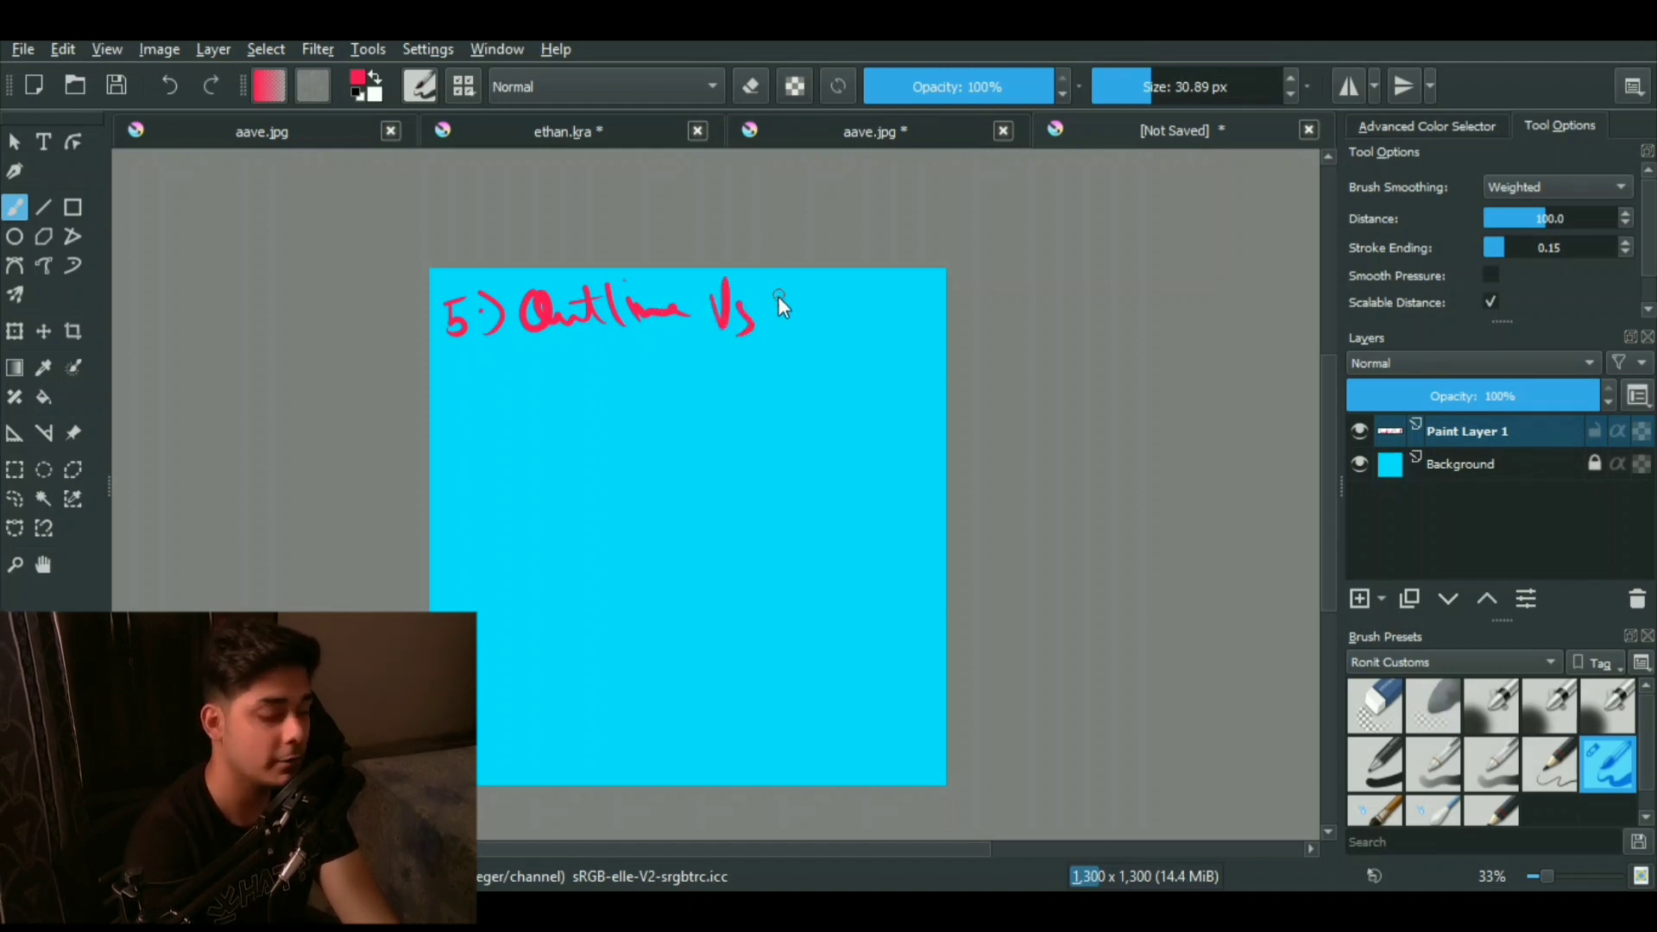
{"action": "left_click_drag", "start_coordinate": [830, 283], "coordinate": [830, 328]}
{"action": "left_click_drag", "start_coordinate": [815, 307], "coordinate": [848, 302]}
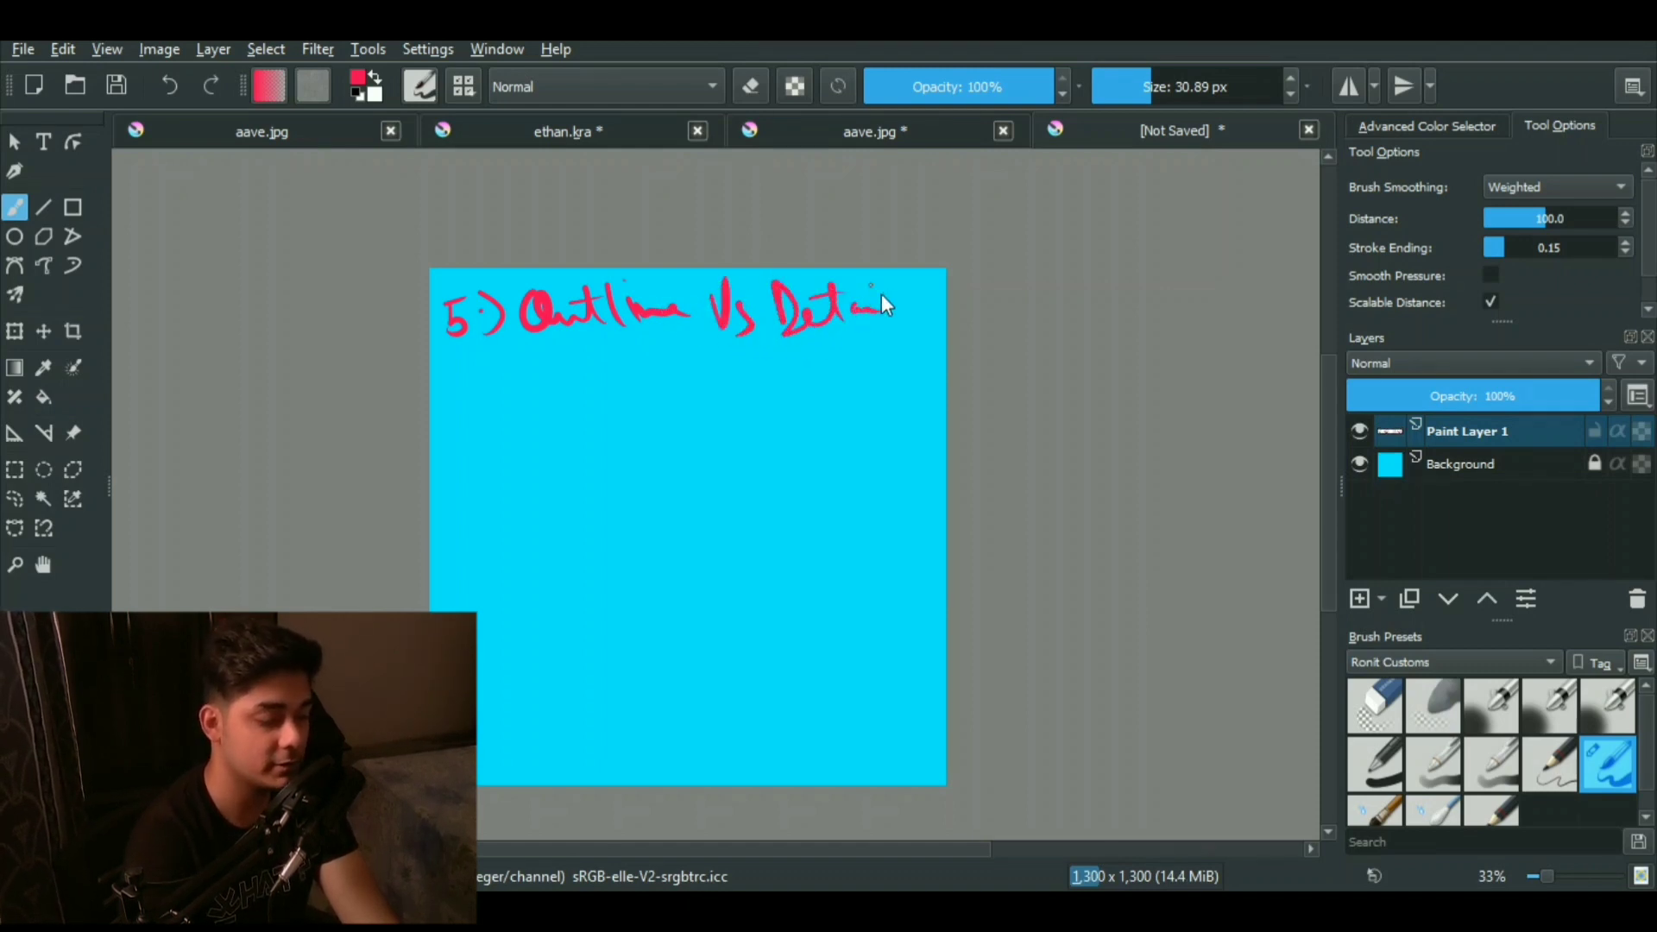
{"action": "left_click_drag", "start_coordinate": [518, 367], "coordinate": [913, 339]}
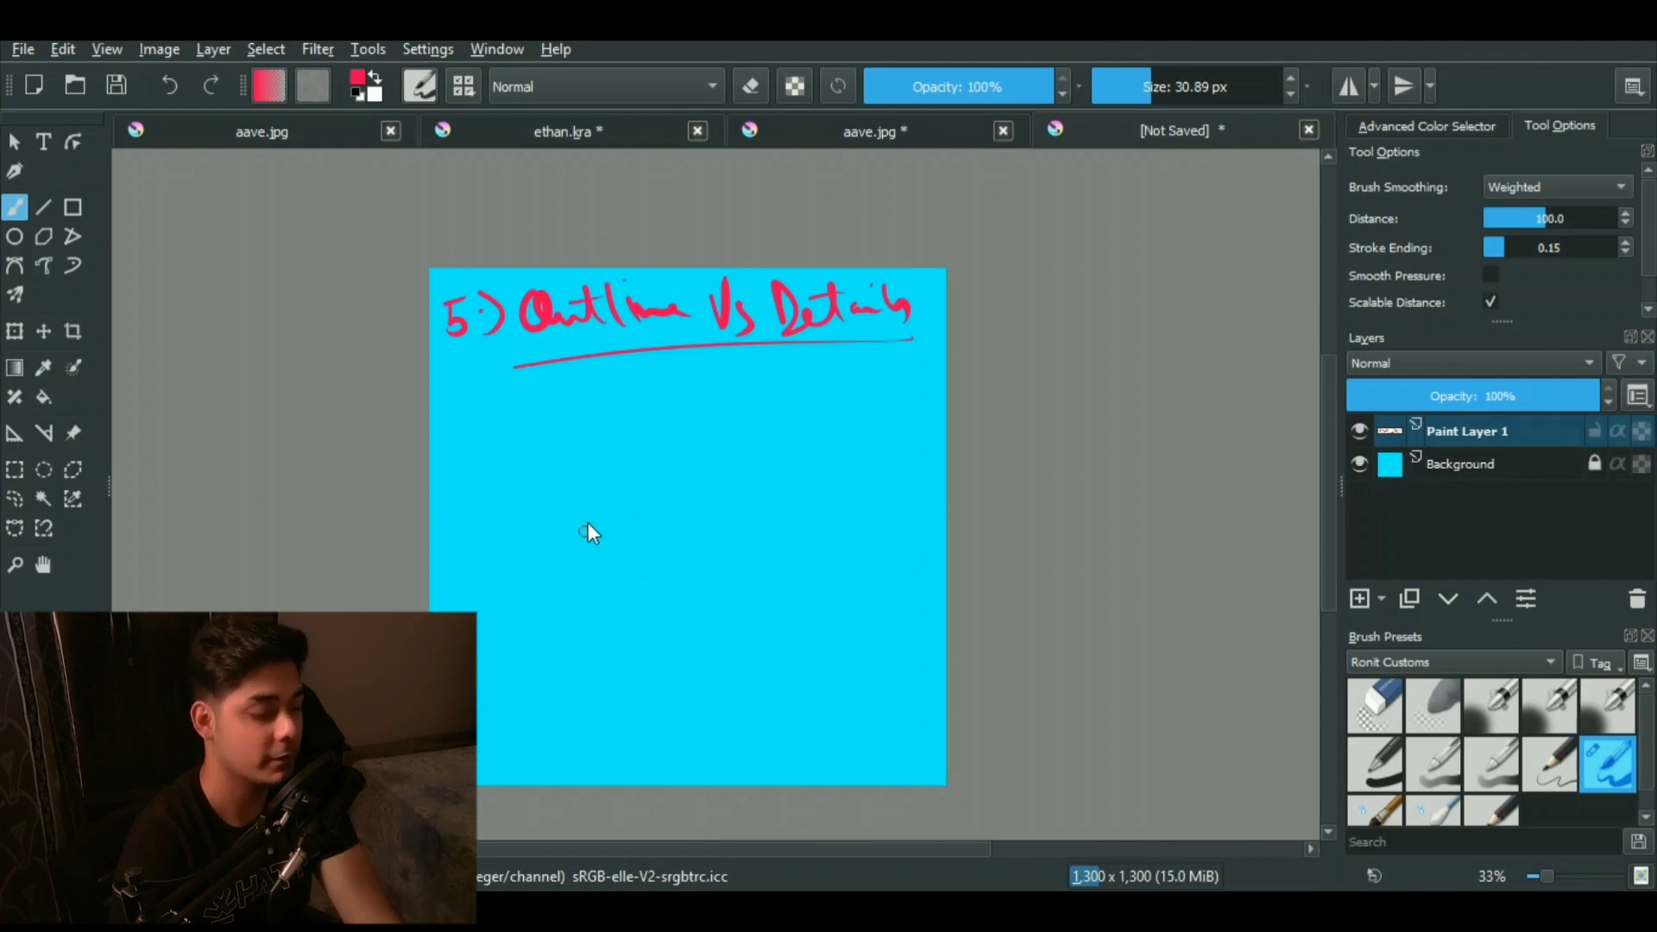
Step: Sketch a cube below the heading with thick outer edges and two thin inner edges
{"action": "left_click_drag", "start_coordinate": [565, 521], "coordinate": [734, 471]}
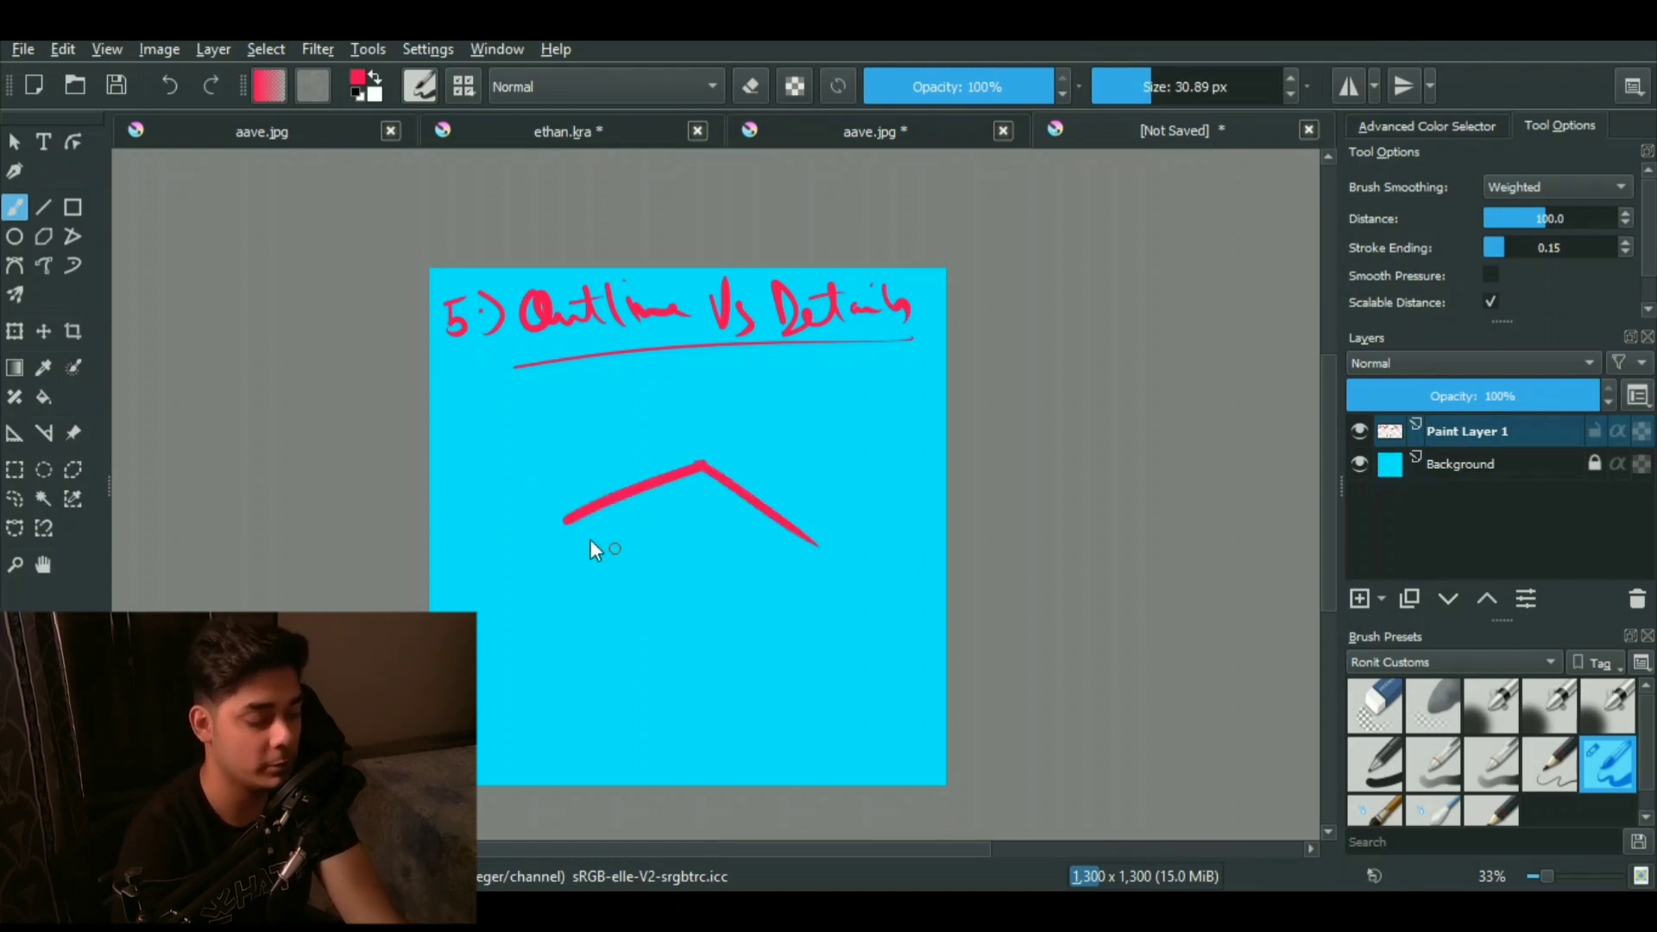
{"action": "mouse_move", "coordinate": [566, 520]}
{"action": "left_mouse_down"}
{"action": "mouse_move", "coordinate": [692, 606]}
{"action": "mouse_move", "coordinate": [816, 546]}
{"action": "left_mouse_up"}
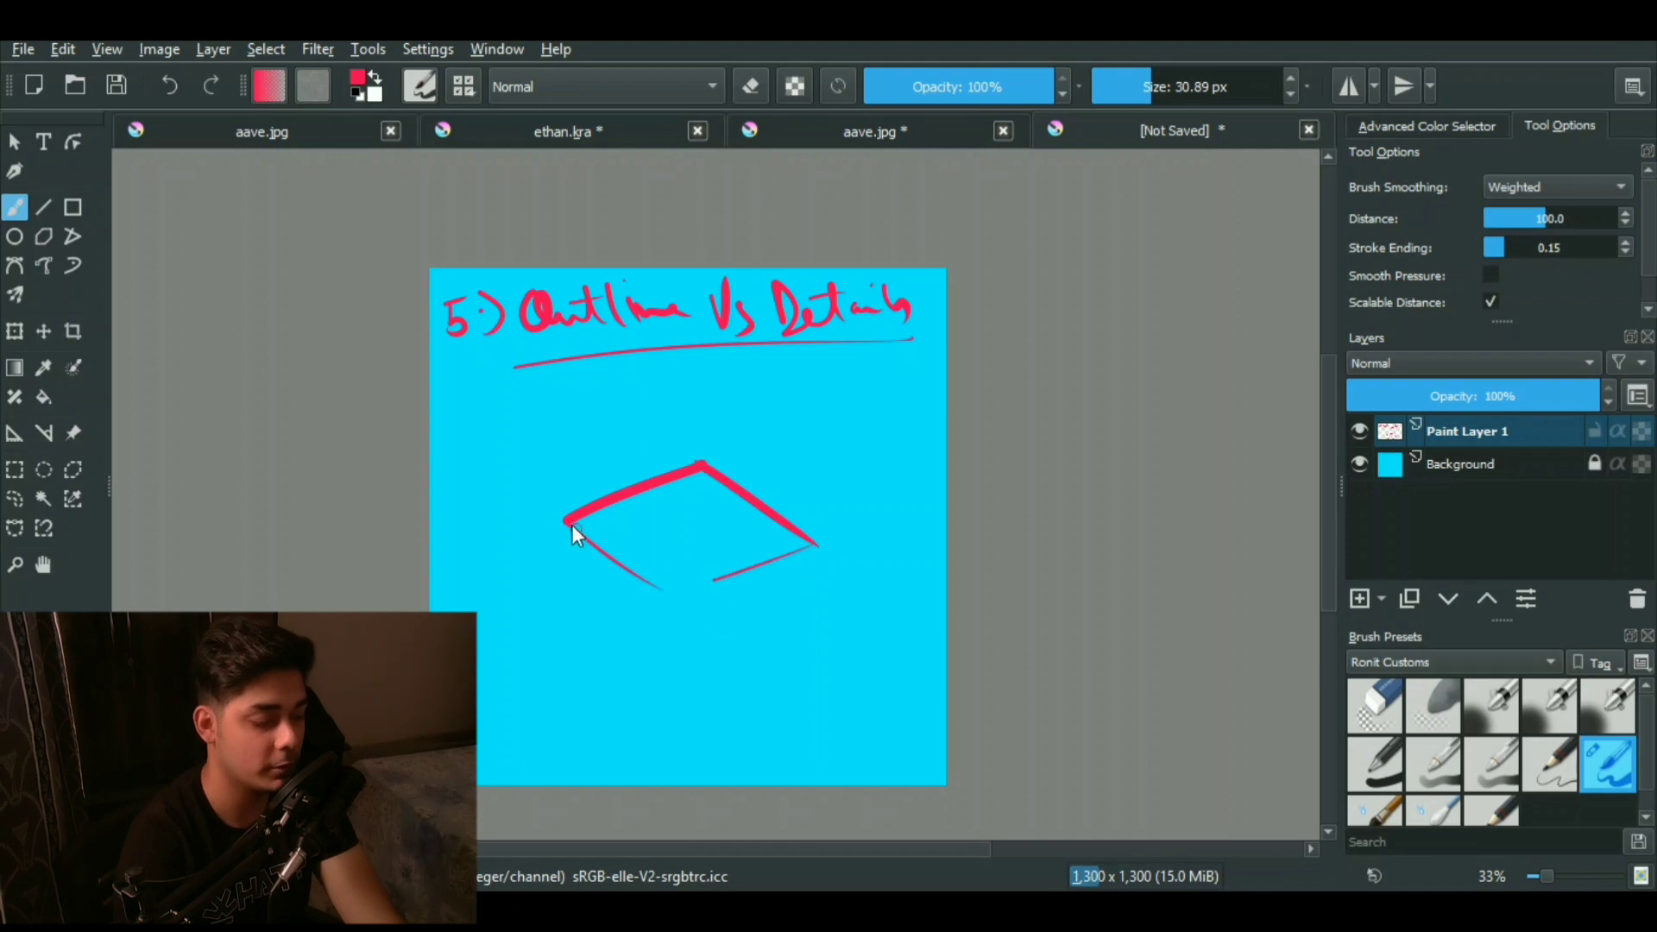
{"action": "mouse_move", "coordinate": [568, 524]}
{"action": "left_mouse_down"}
{"action": "mouse_move", "coordinate": [579, 650]}
{"action": "mouse_move", "coordinate": [700, 706]}
{"action": "mouse_move", "coordinate": [682, 697]}
{"action": "mouse_move", "coordinate": [803, 638]}
{"action": "left_mouse_up"}
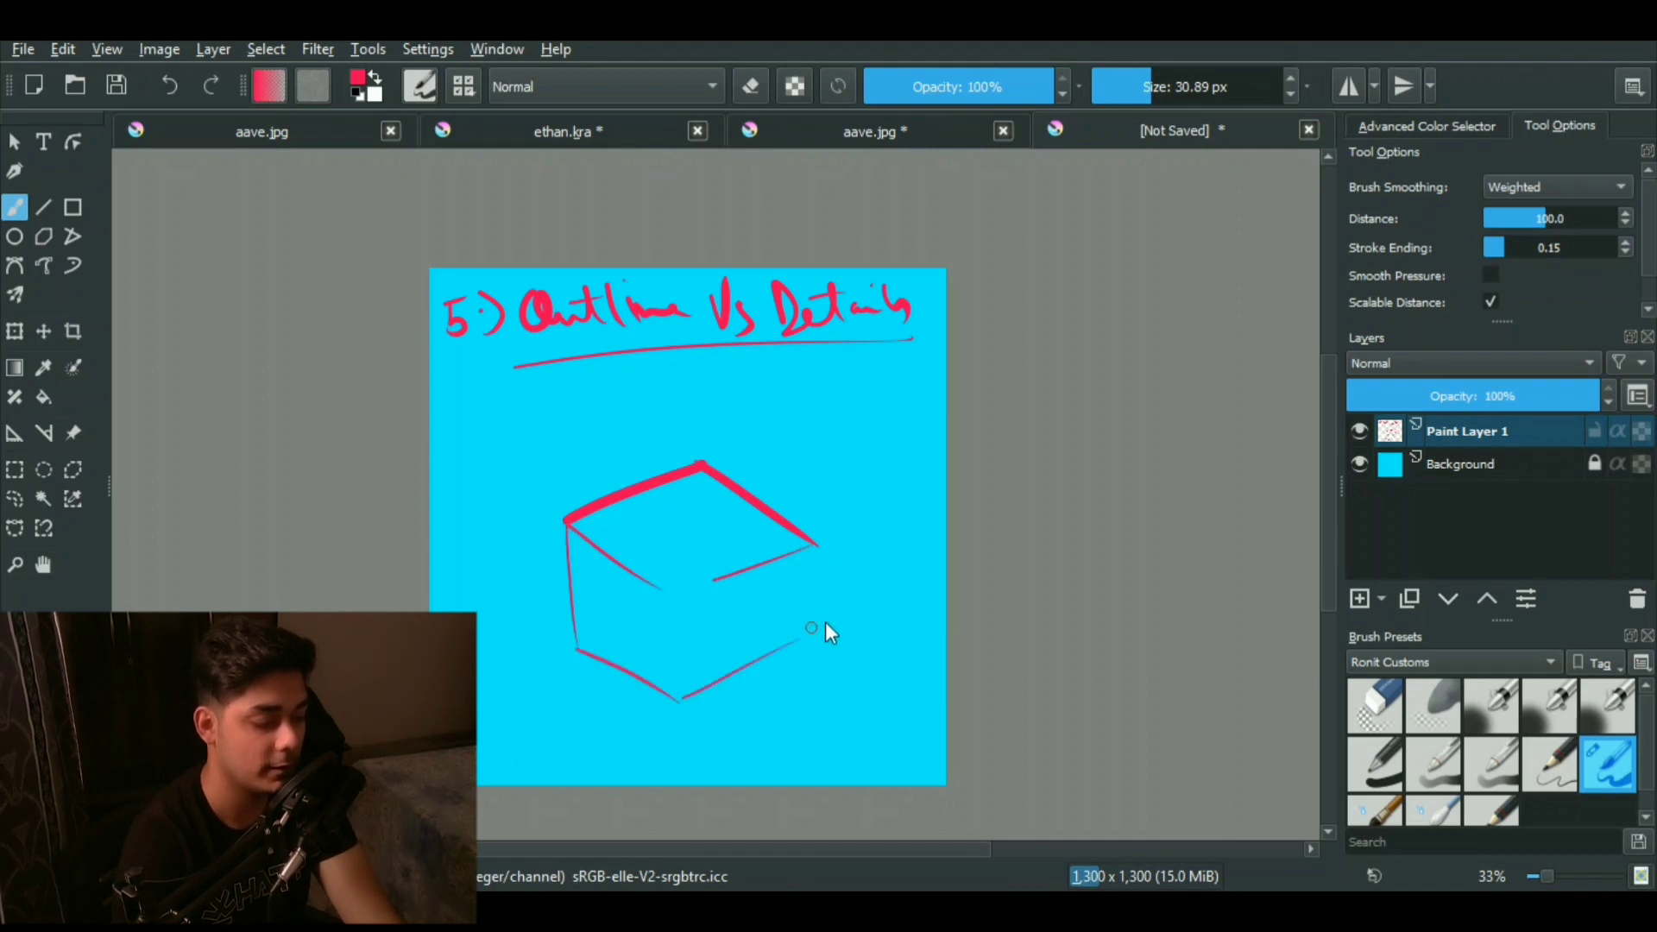
{"action": "left_click_drag", "start_coordinate": [812, 548], "coordinate": [808, 623]}
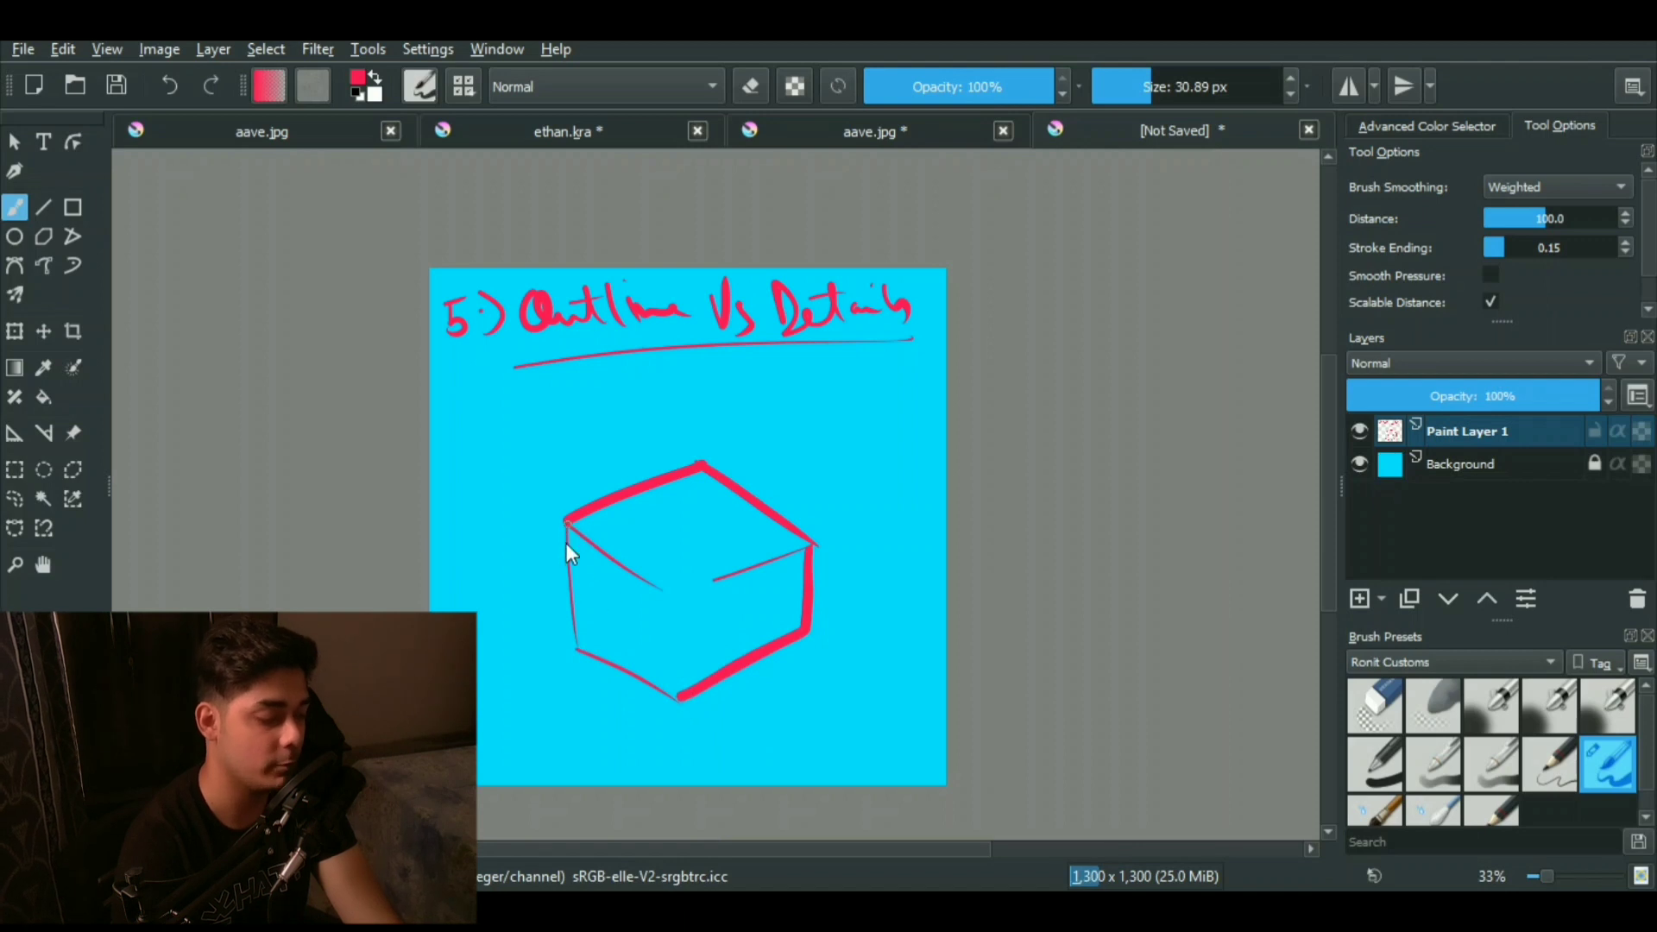
{"action": "left_click_drag", "start_coordinate": [578, 649], "coordinate": [643, 677]}
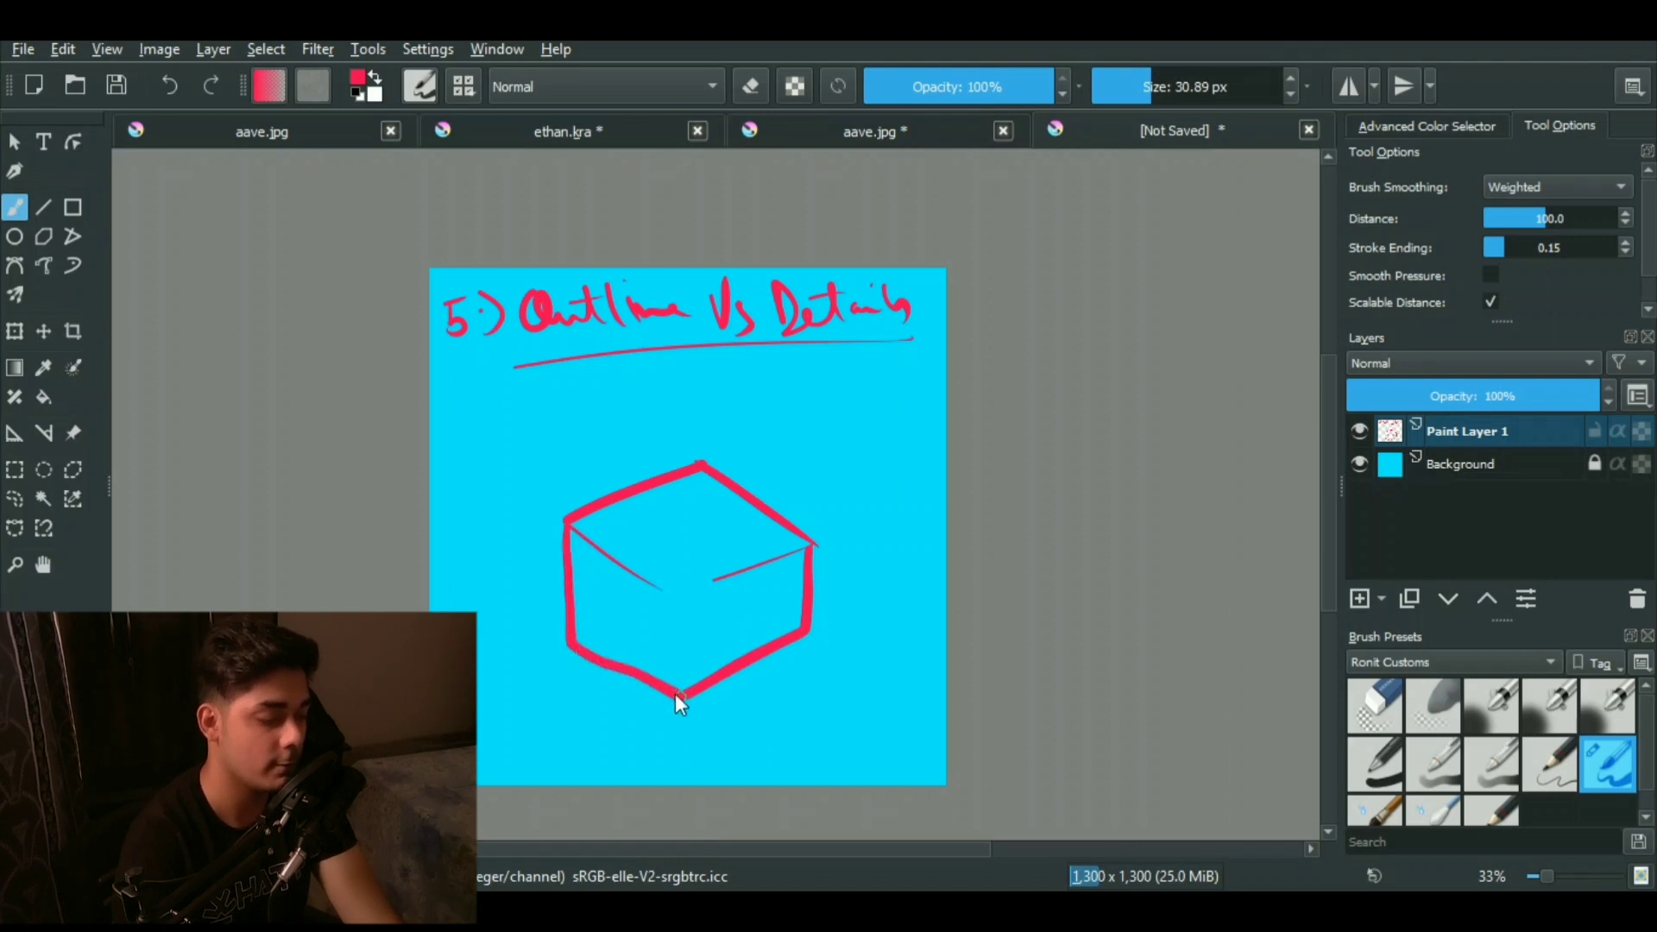
Step: Label the cube's outer edge as thick and a thin inner edge as details, each with an arrow
{"action": "mouse_move", "coordinate": [759, 497]}
{"action": "left_mouse_down"}
{"action": "mouse_move", "coordinate": [807, 461]}
{"action": "mouse_move", "coordinate": [807, 440]}
{"action": "mouse_move", "coordinate": [916, 402]}
{"action": "left_mouse_up"}
{"action": "left_click", "coordinate": [801, 423]}
{"action": "left_click", "coordinate": [830, 416]}
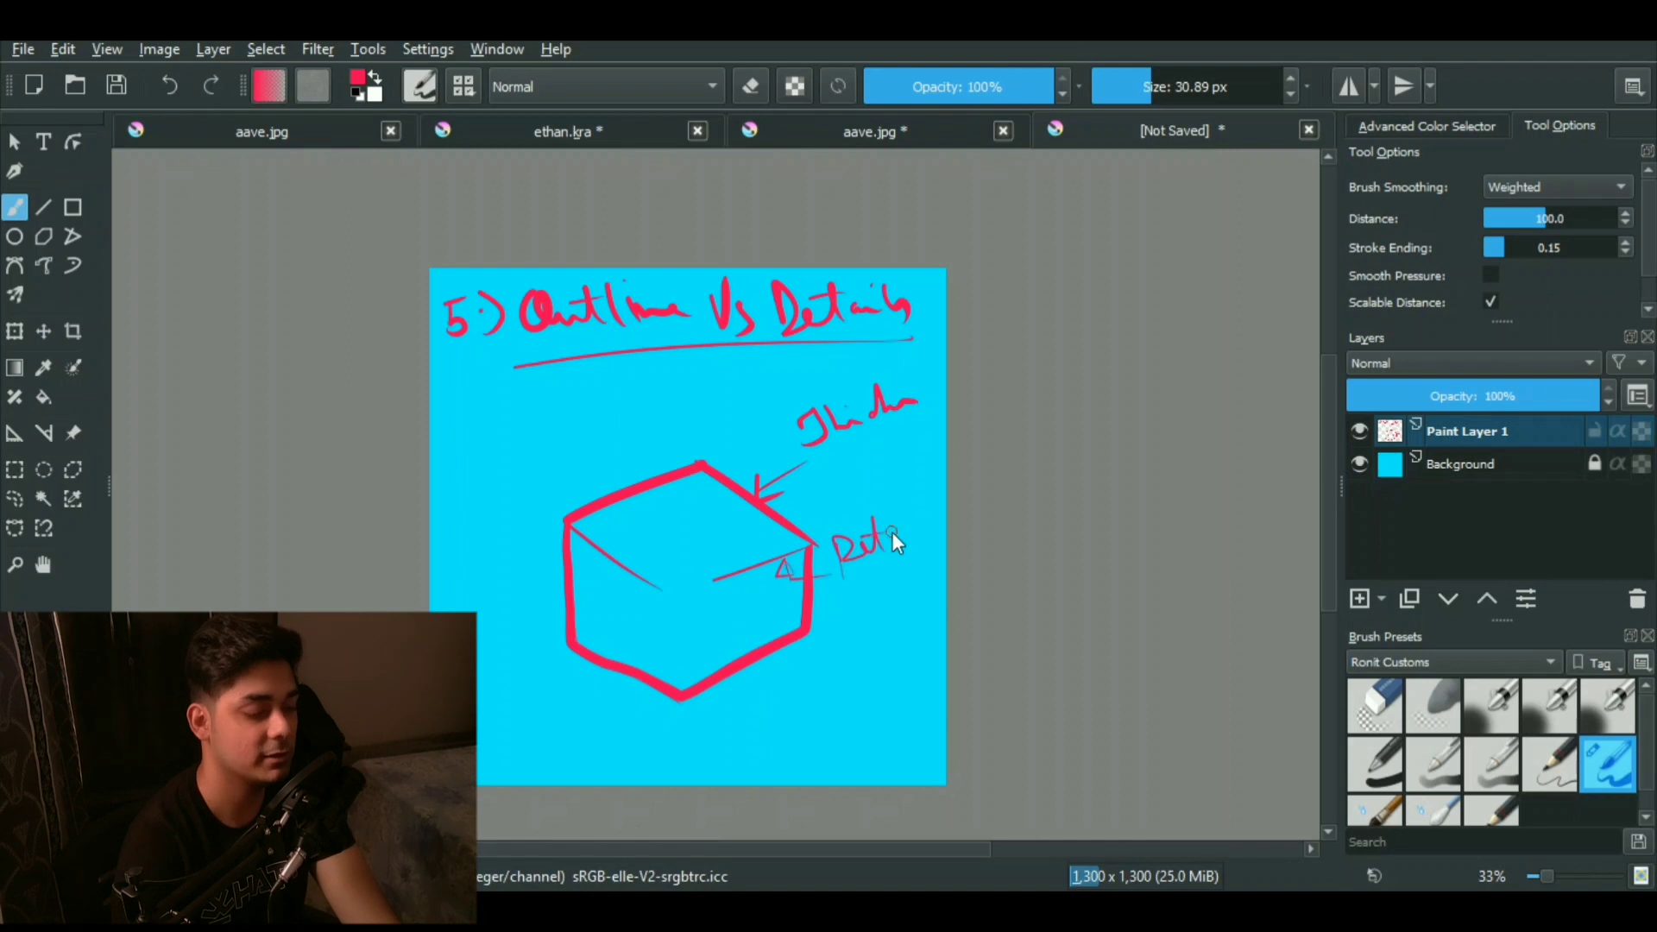
{"action": "left_click_drag", "start_coordinate": [906, 537], "coordinate": [941, 522]}
{"action": "mouse_move", "coordinate": [856, 578]}
{"action": "left_mouse_down"}
{"action": "mouse_move", "coordinate": [851, 614]}
{"action": "mouse_move", "coordinate": [886, 571]}
{"action": "left_mouse_up"}
{"action": "left_click_drag", "start_coordinate": [893, 569], "coordinate": [898, 592]}
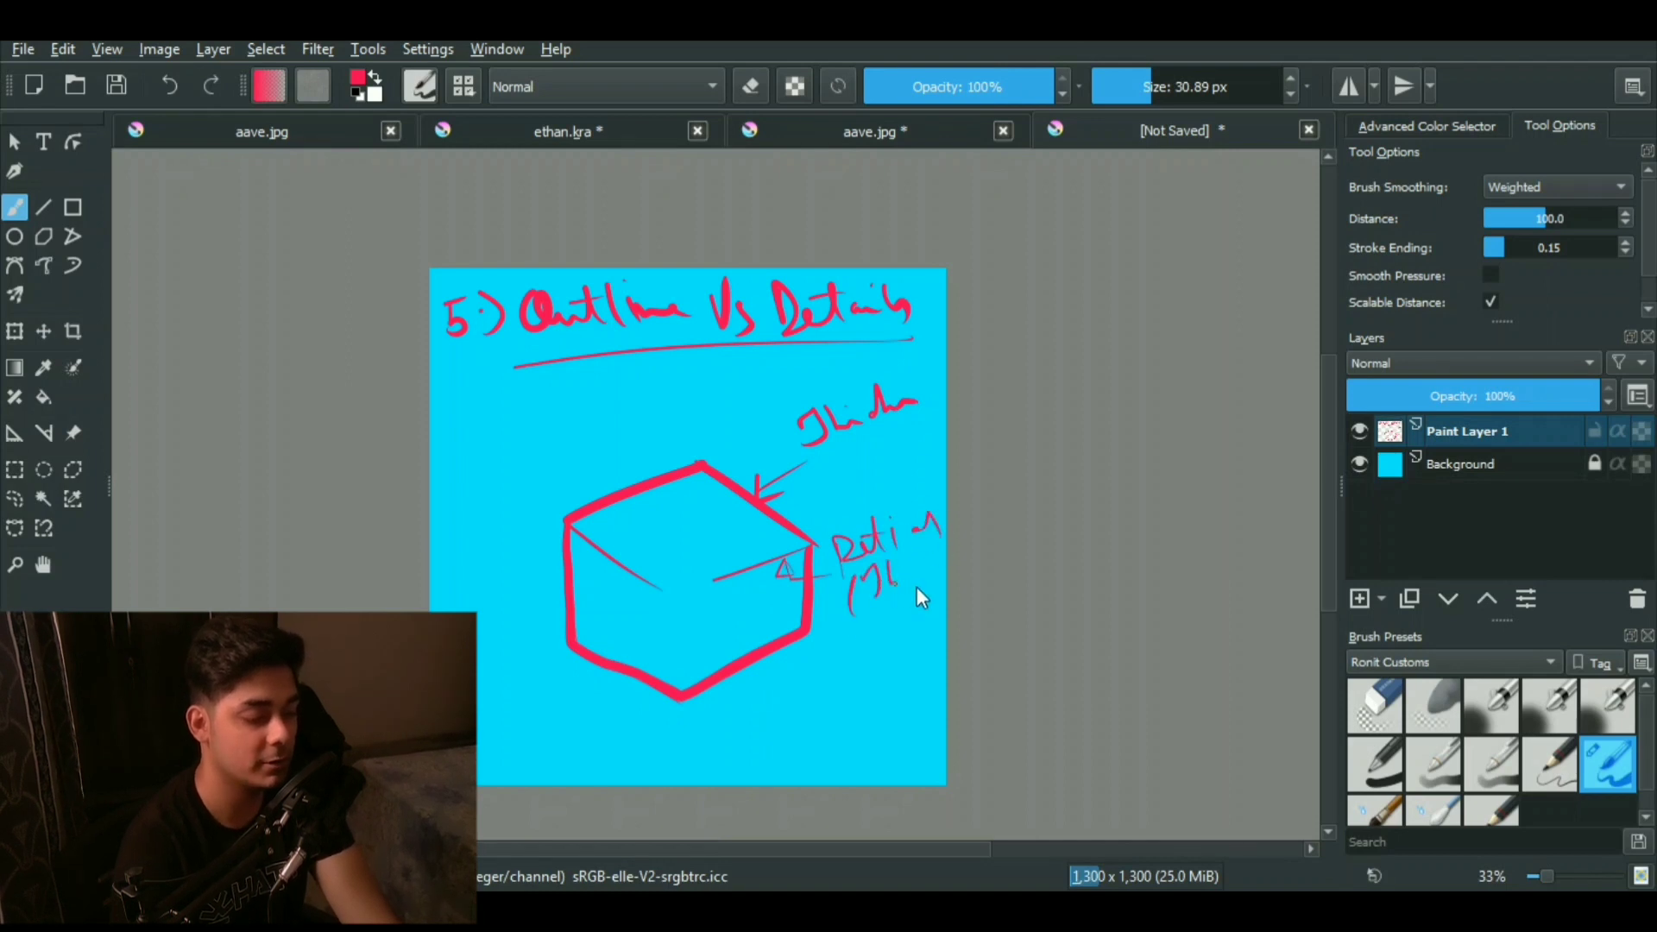
Step: Undo the handwritten labels and arrows around the cube
{"action": "key", "text": "ctrl+z"}
{"action": "key", "text": "ctrl+z"}
{"action": "key", "text": "ctrl+z"}
{"action": "key", "text": "ctrl+z"}
{"action": "key", "text": "ctrl+z"}
{"action": "key", "text": "ctrl+z"}
{"action": "key", "text": "ctrl+z"}
{"action": "key", "text": "ctrl+z"}
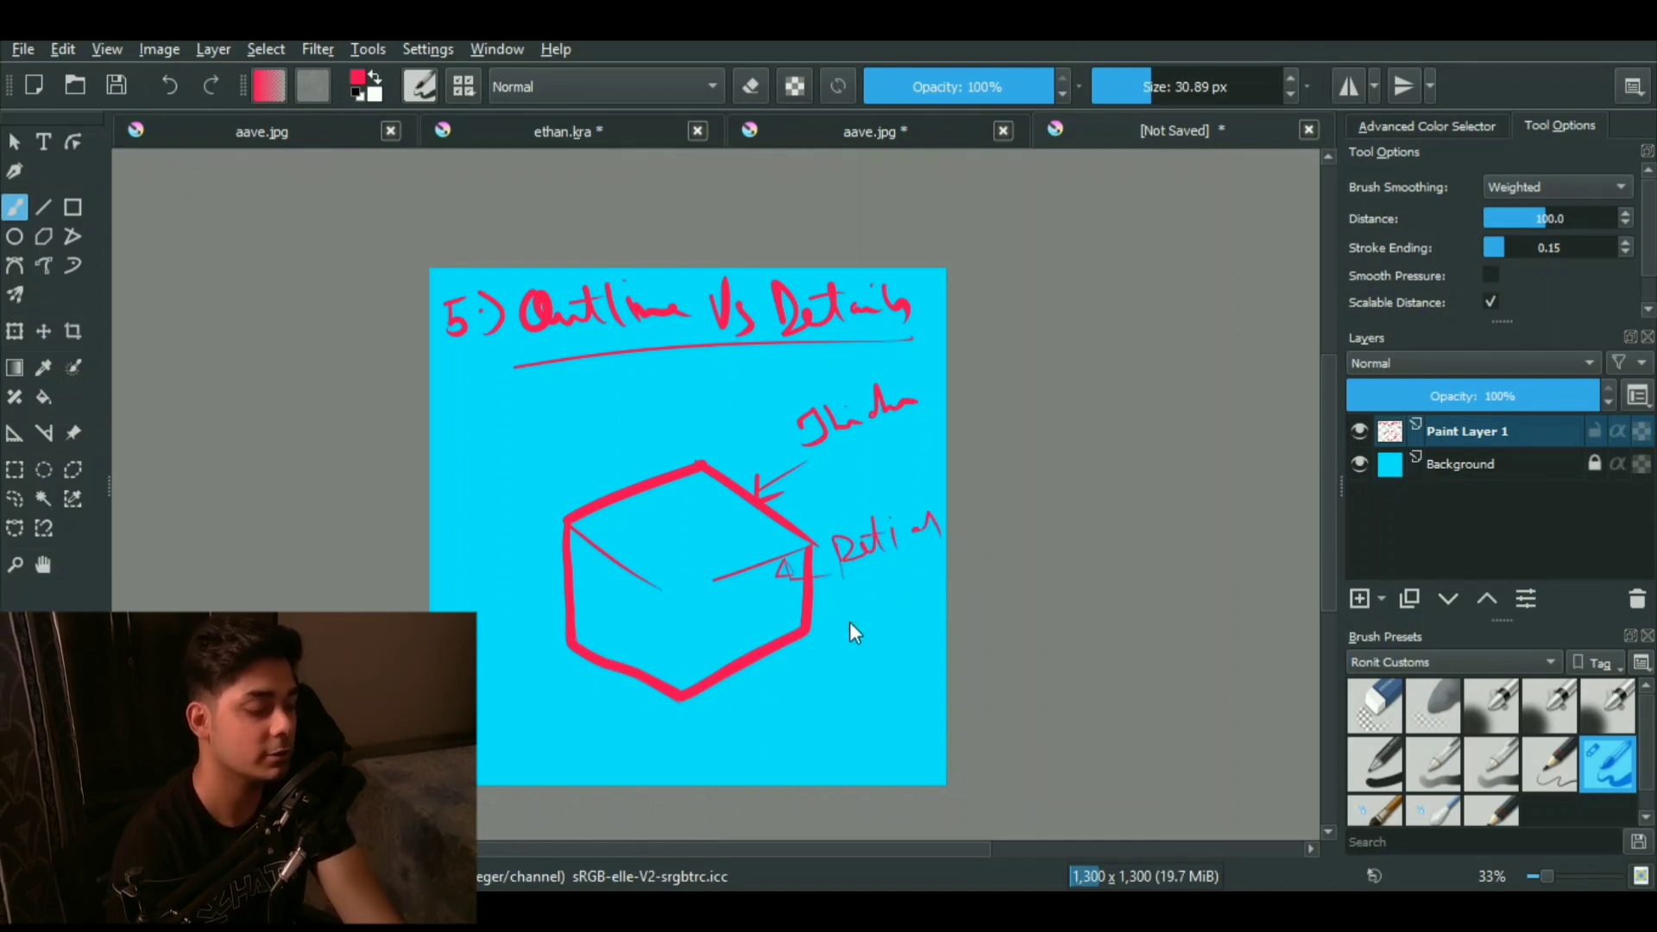
{"action": "key", "text": "ctrl+z"}
{"action": "key", "text": "ctrl+z"}
{"action": "key", "text": "ctrl+z"}
{"action": "key", "text": "ctrl+z"}
{"action": "key", "text": "ctrl+z"}
{"action": "key", "text": "ctrl+z"}
{"action": "key", "text": "ctrl+z"}
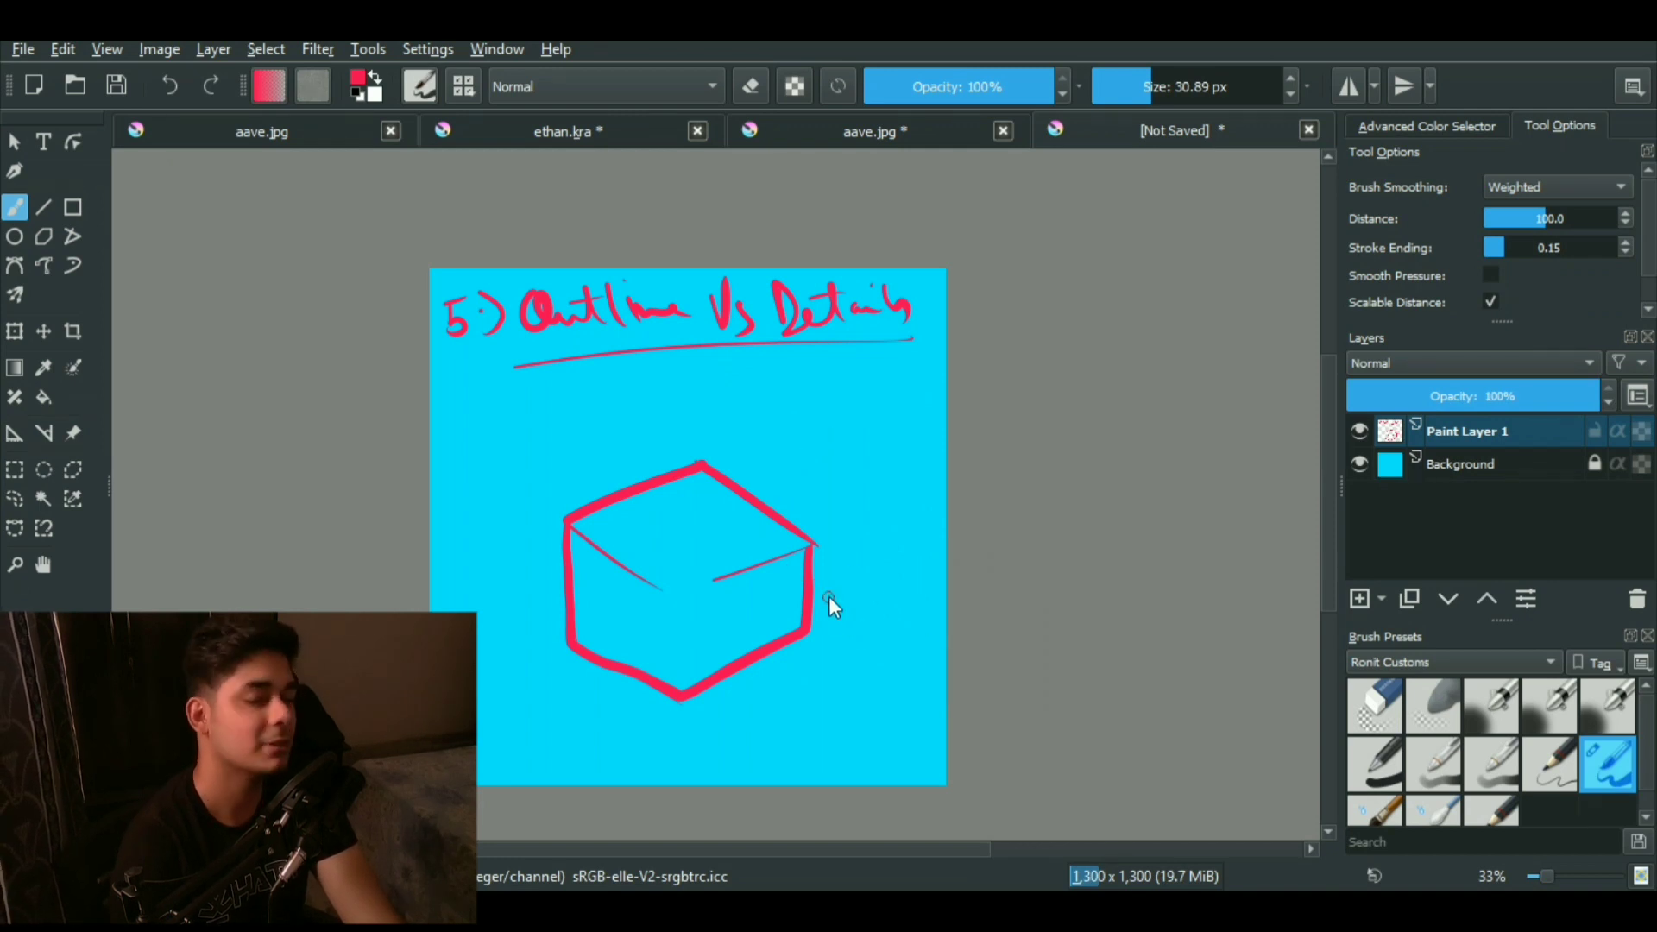
Step: Draw the cube's thin vertical inner edge down to its lowest corner
{"action": "left_click_drag", "start_coordinate": [680, 593], "coordinate": [678, 697]}
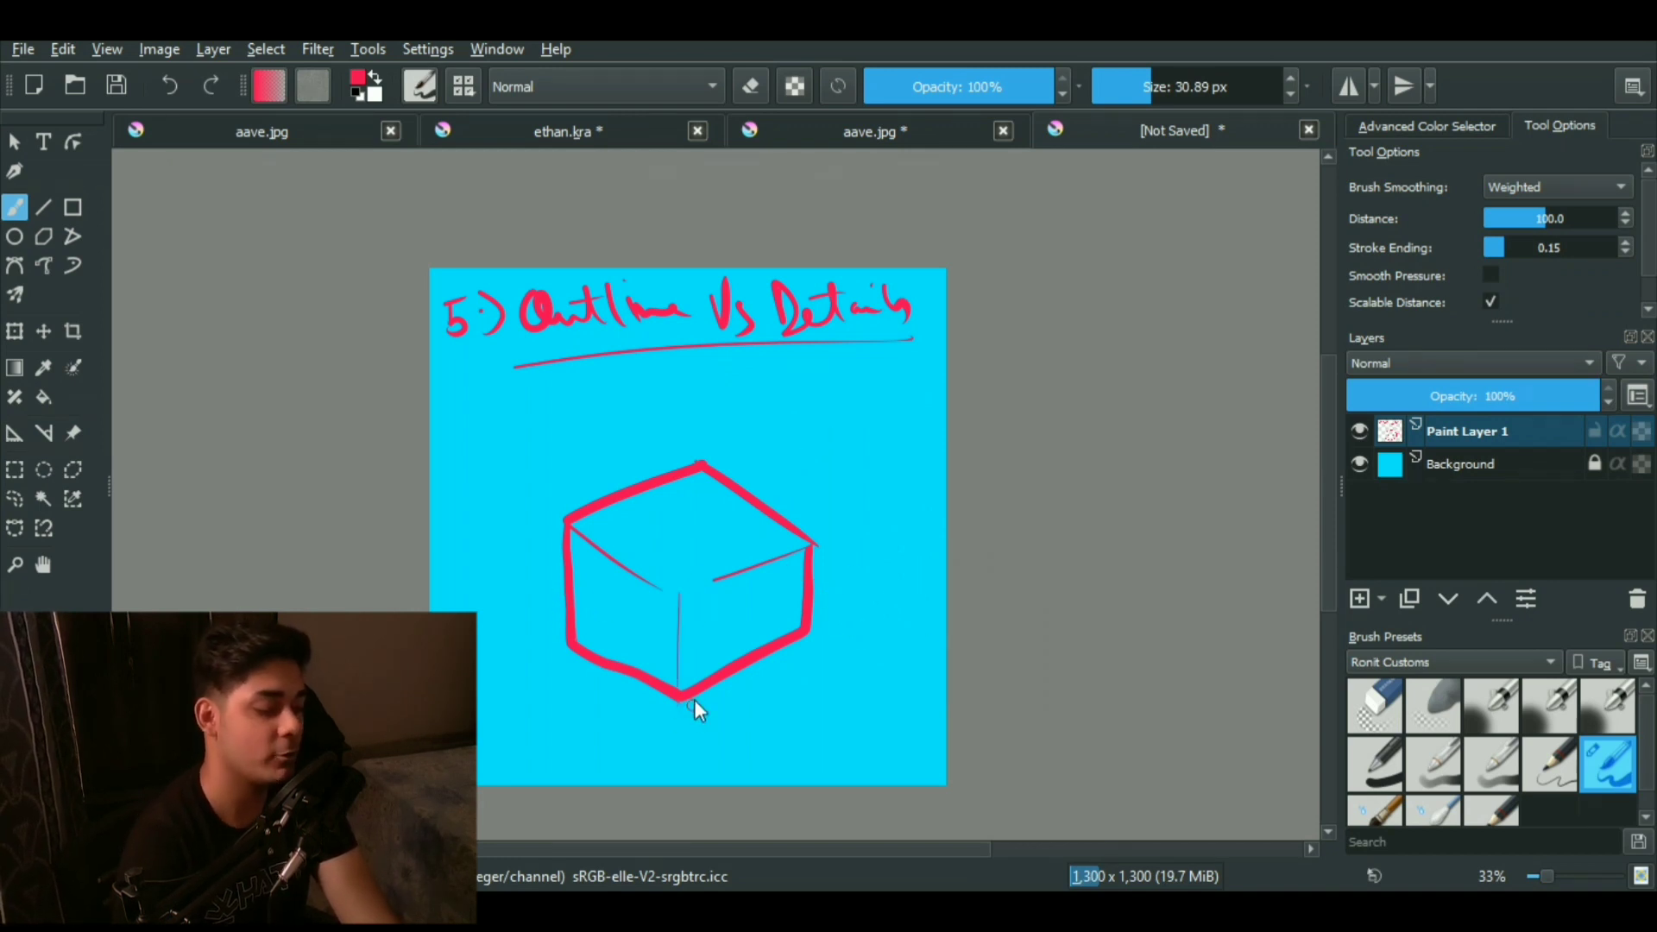
Step: Sketch thin rectangular panel details on the cube's top face and both of its side faces
{"action": "left_click_drag", "start_coordinate": [635, 533], "coordinate": [669, 554]}
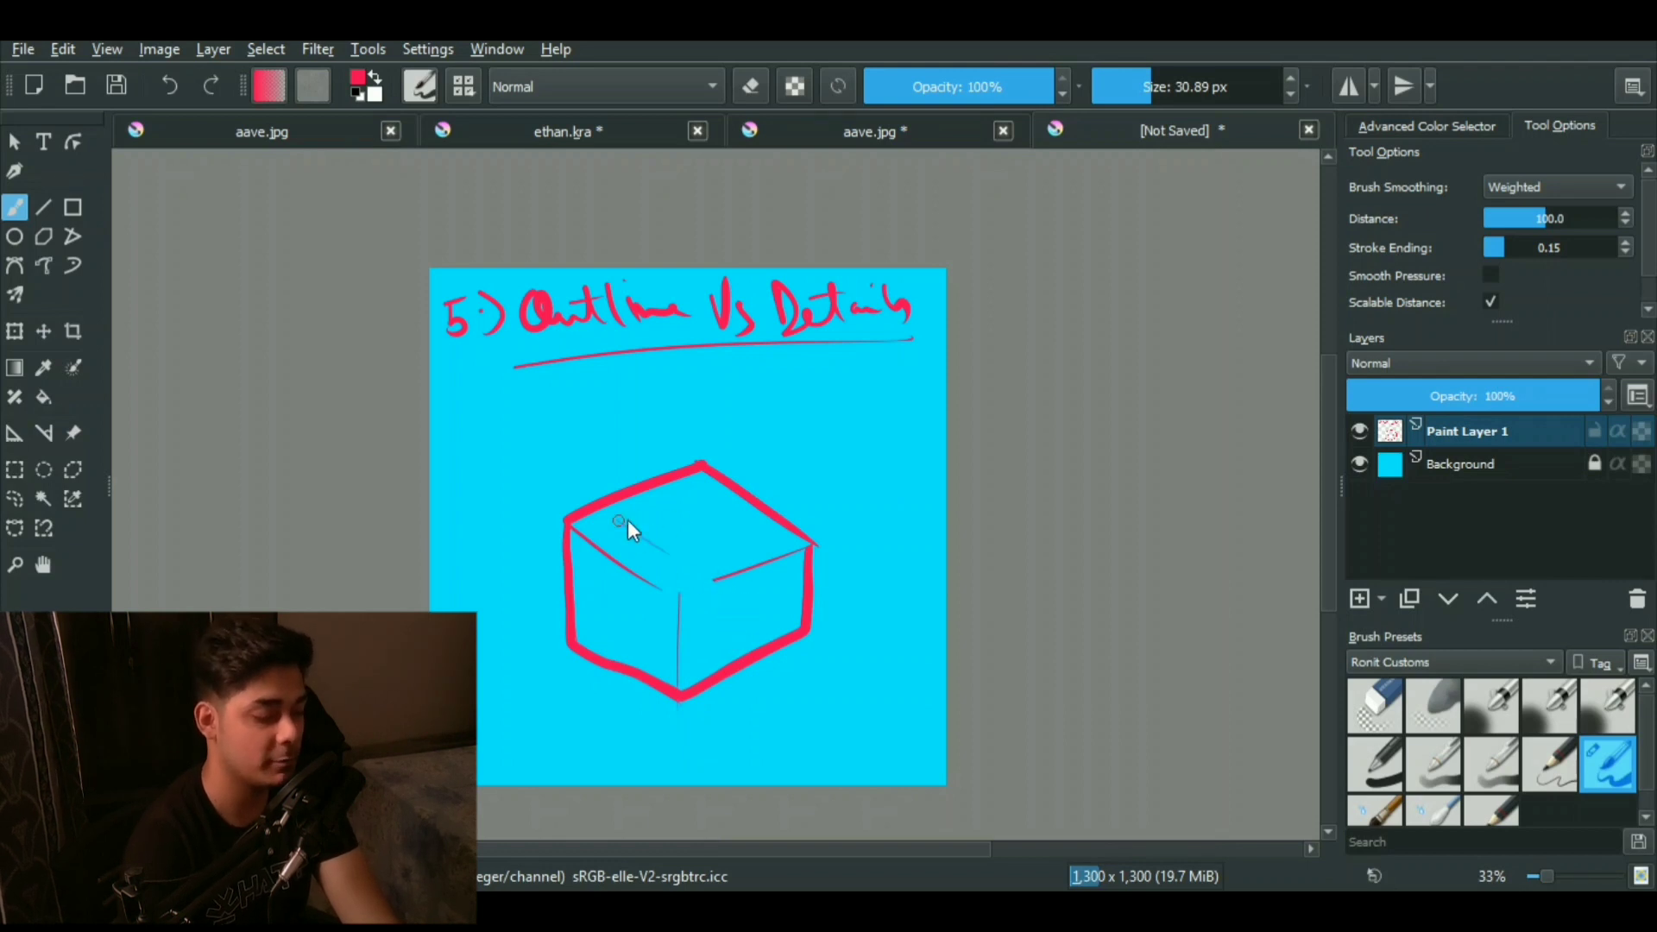
{"action": "mouse_move", "coordinate": [709, 484]}
{"action": "left_mouse_down"}
{"action": "mouse_move", "coordinate": [707, 548]}
{"action": "mouse_move", "coordinate": [680, 553]}
{"action": "mouse_move", "coordinate": [760, 525]}
{"action": "mouse_move", "coordinate": [723, 533]}
{"action": "mouse_move", "coordinate": [686, 494]}
{"action": "mouse_move", "coordinate": [638, 523]}
{"action": "mouse_move", "coordinate": [700, 488]}
{"action": "left_mouse_up"}
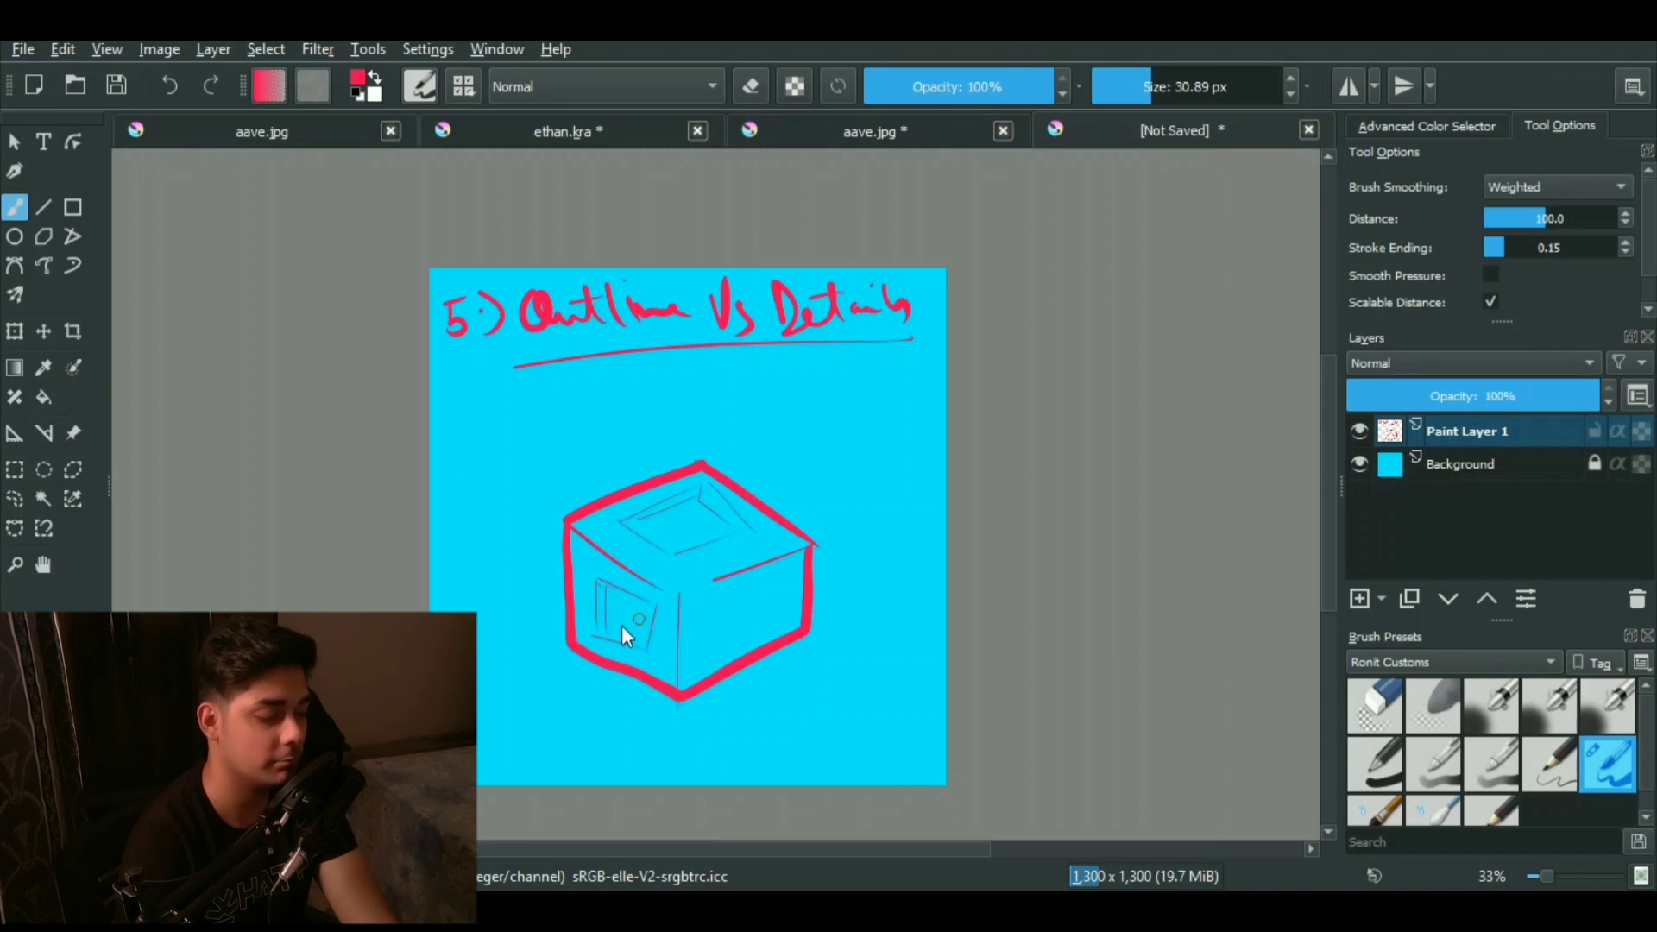
{"action": "left_click_drag", "start_coordinate": [656, 608], "coordinate": [603, 633]}
{"action": "left_click_drag", "start_coordinate": [711, 597], "coordinate": [784, 583]}
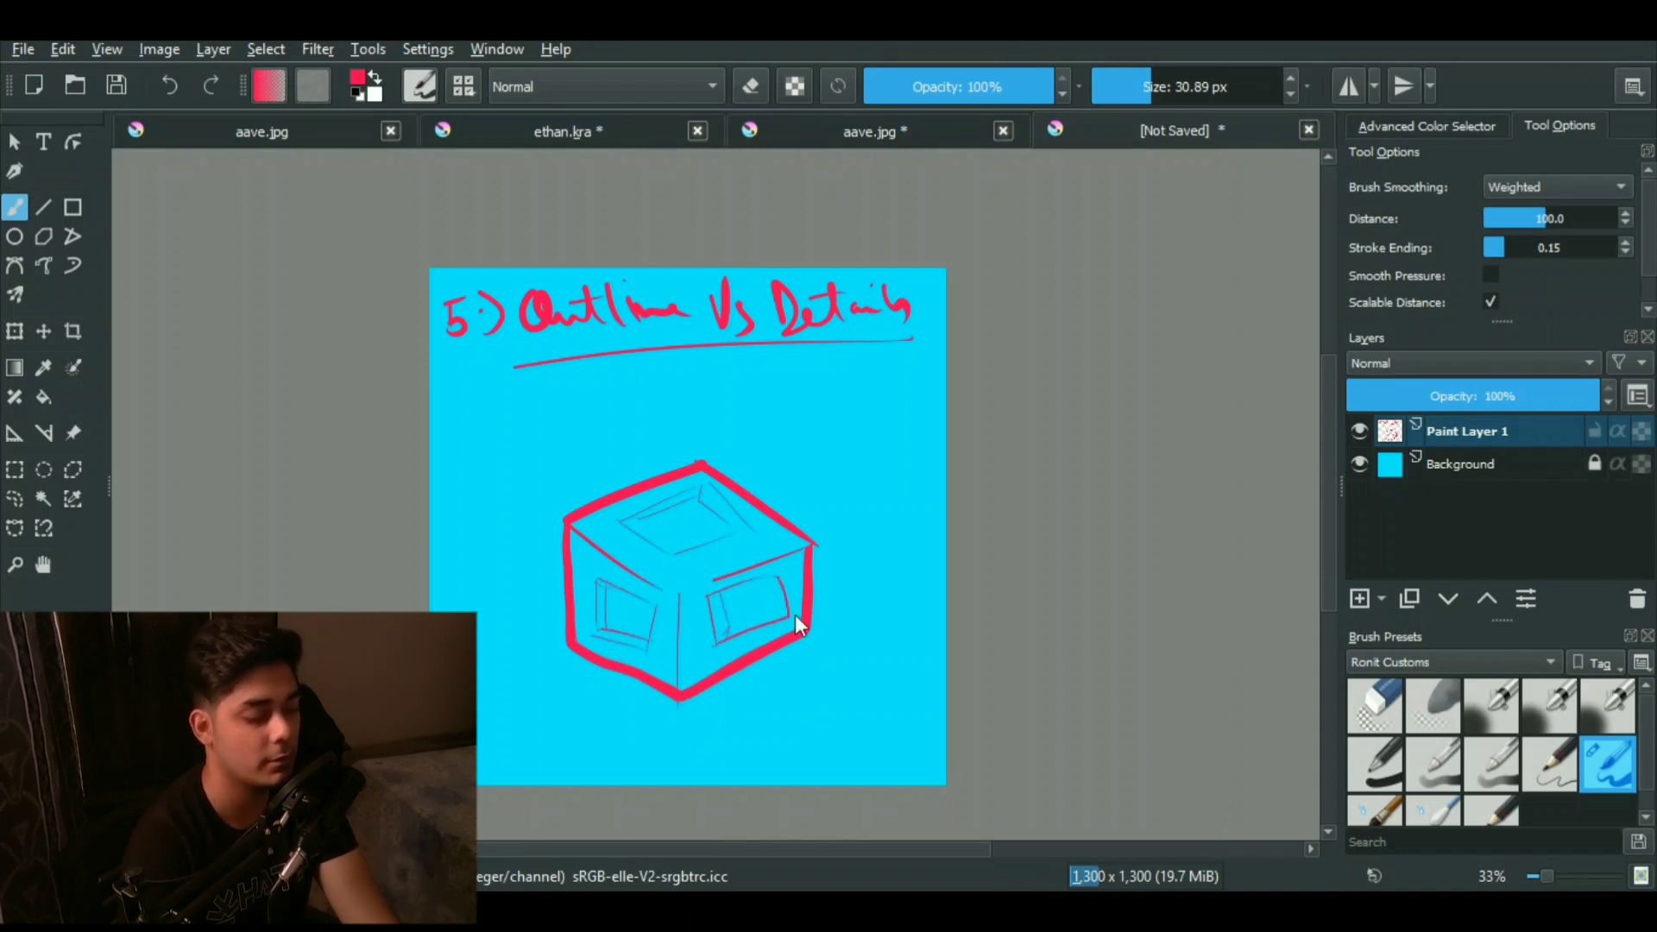
Step: Undo the panel on the cube's right face and the latest strokes of the left-face panel
{"action": "scroll", "coordinate": [714, 677], "scroll_direction": "down", "scroll_amount": 3}
{"action": "key", "text": "ctrl+z"}
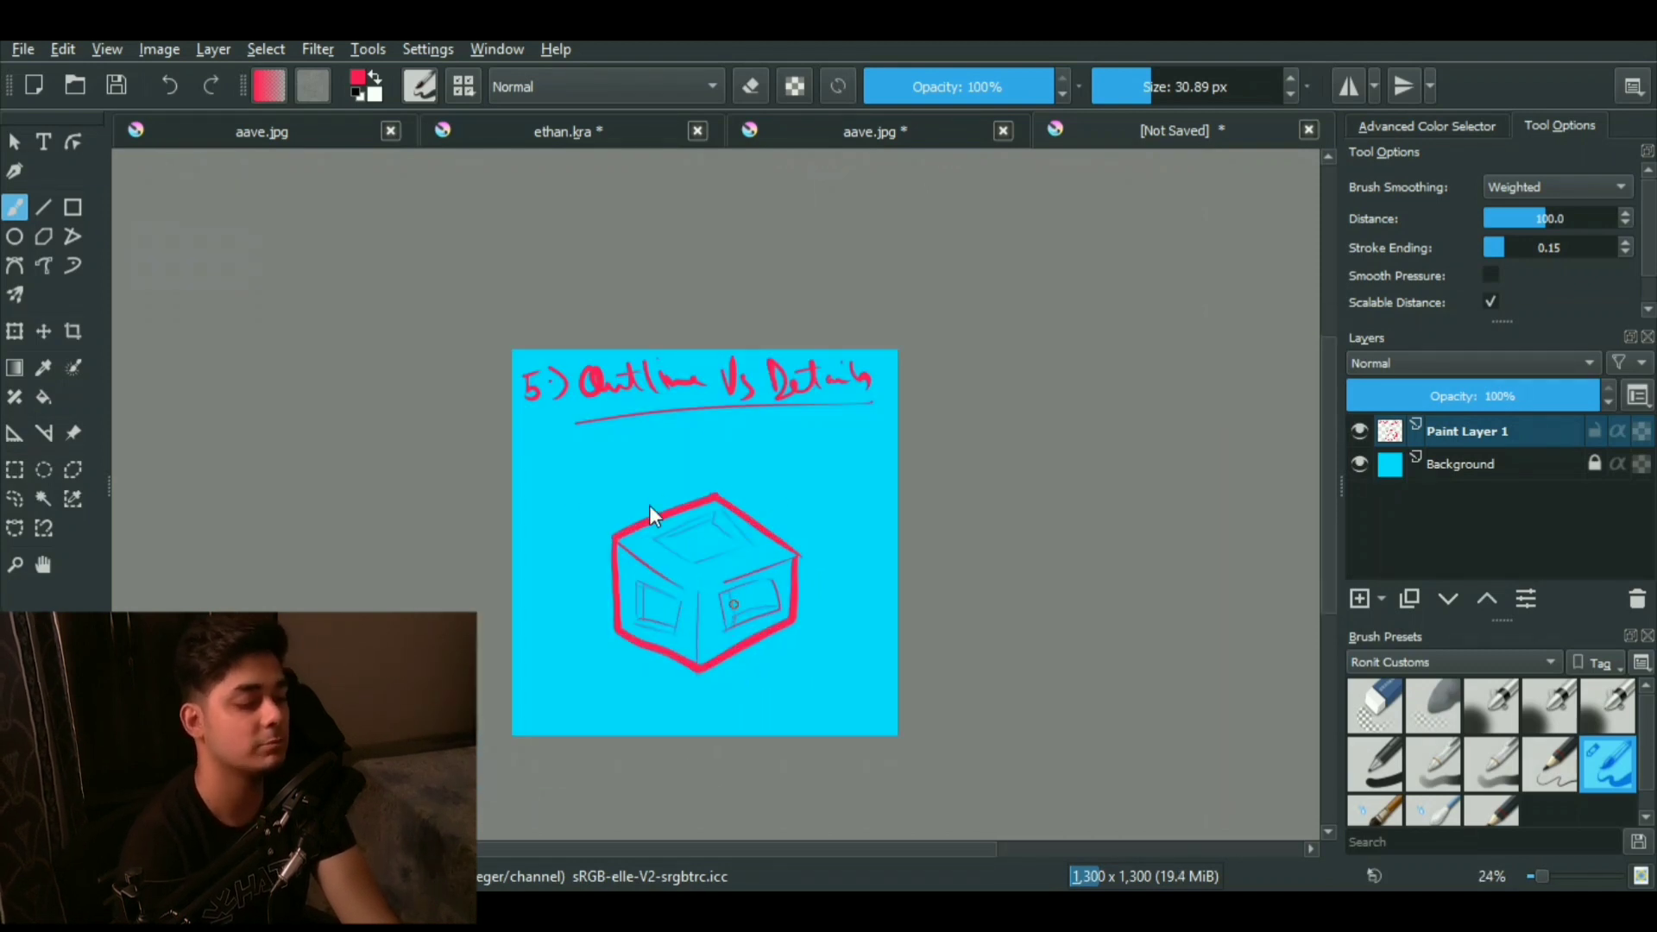
{"action": "key", "text": "ctrl+z"}
{"action": "key", "text": "ctrl+z"}
{"action": "key", "text": "ctrl+z"}
{"action": "key", "text": "ctrl+z"}
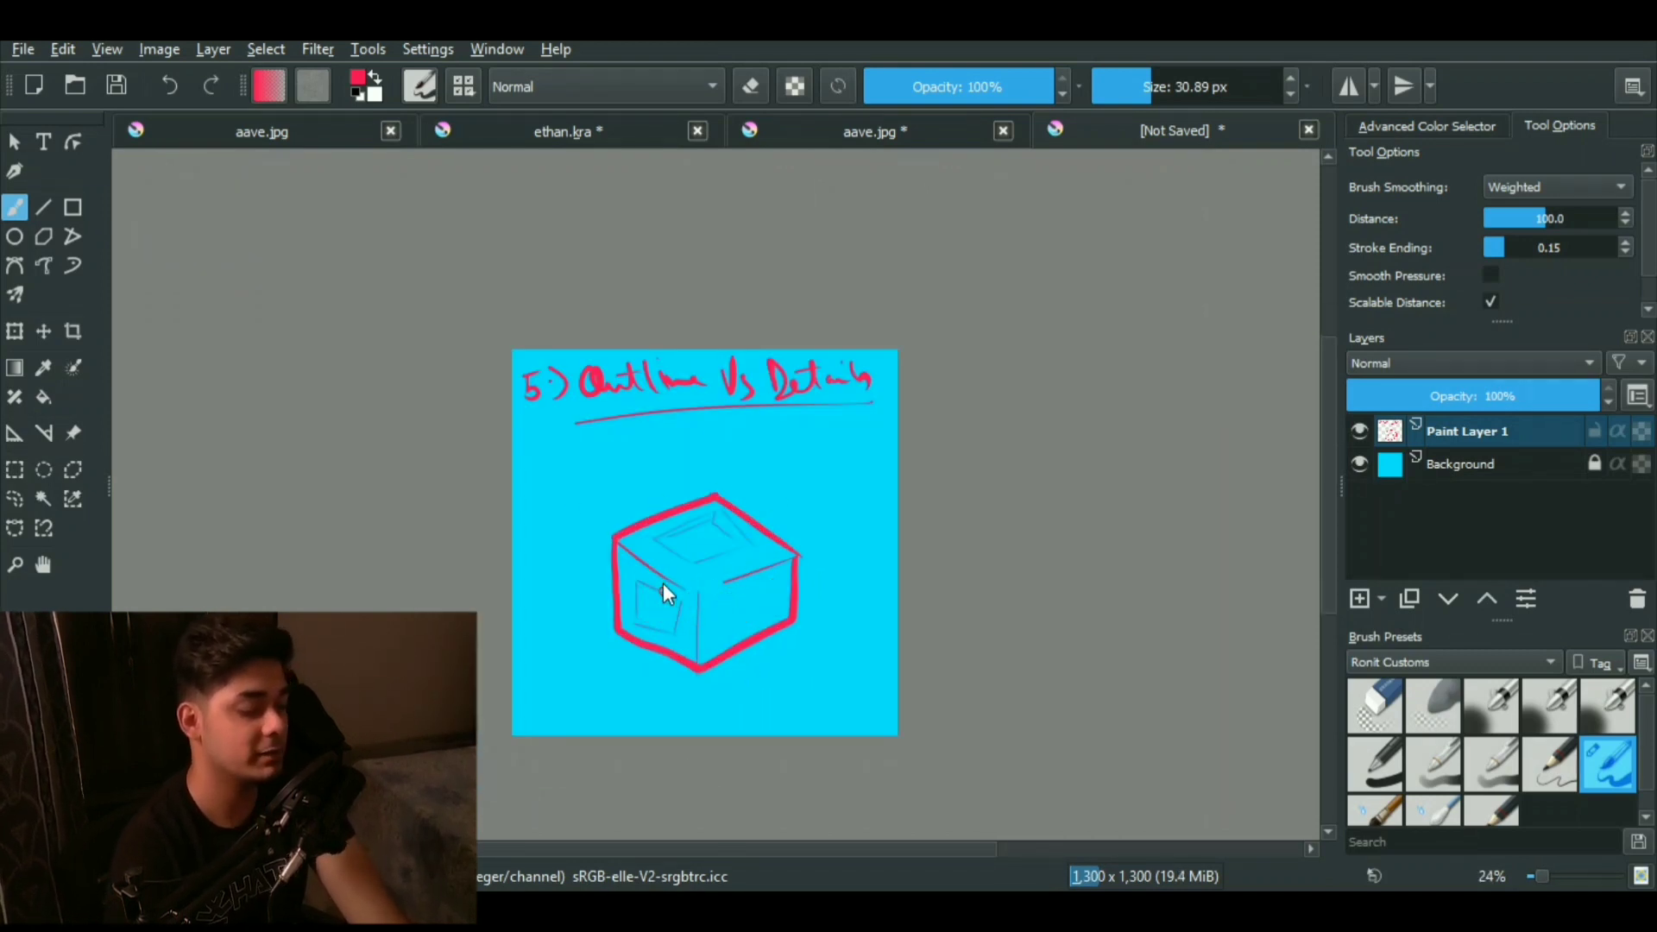
Step: Switch to ethan.kra and examine the caricature's outer contour against its inner detail lines on the face, chest and raised fist
{"action": "left_click", "coordinate": [618, 133]}
{"action": "left_click_drag", "start_coordinate": [683, 410], "coordinate": [721, 155]}
{"action": "left_click_drag", "start_coordinate": [842, 656], "coordinate": [816, 678]}
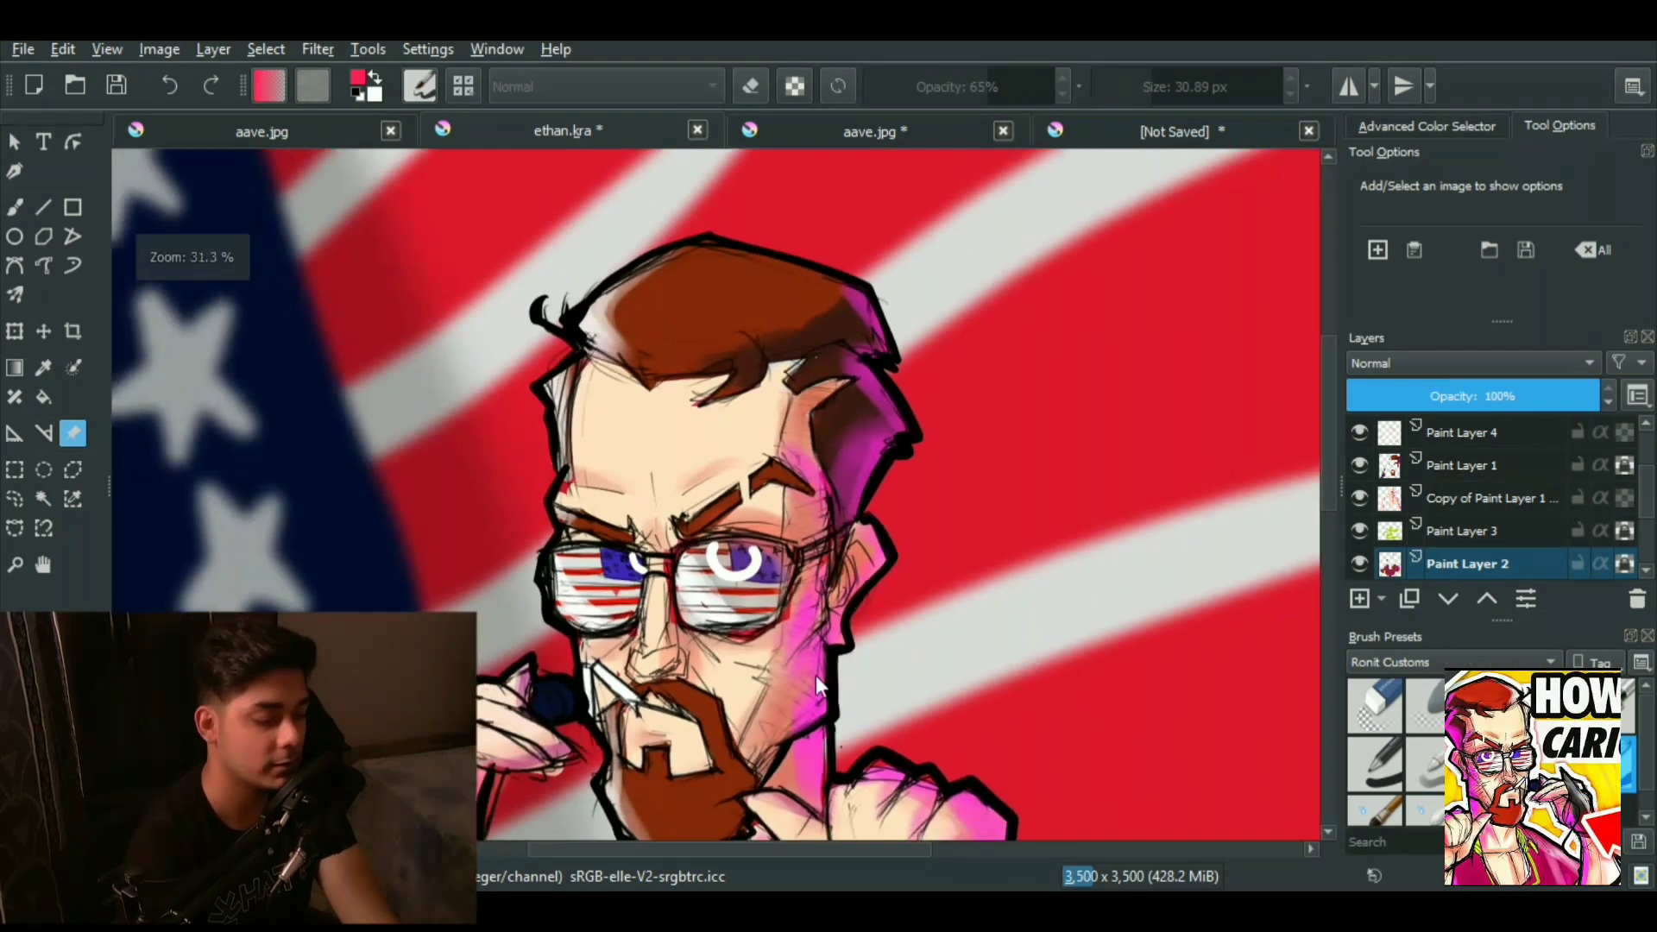
{"action": "left_click_drag", "start_coordinate": [830, 611], "coordinate": [749, 473]}
{"action": "left_click_drag", "start_coordinate": [757, 584], "coordinate": [679, 566]}
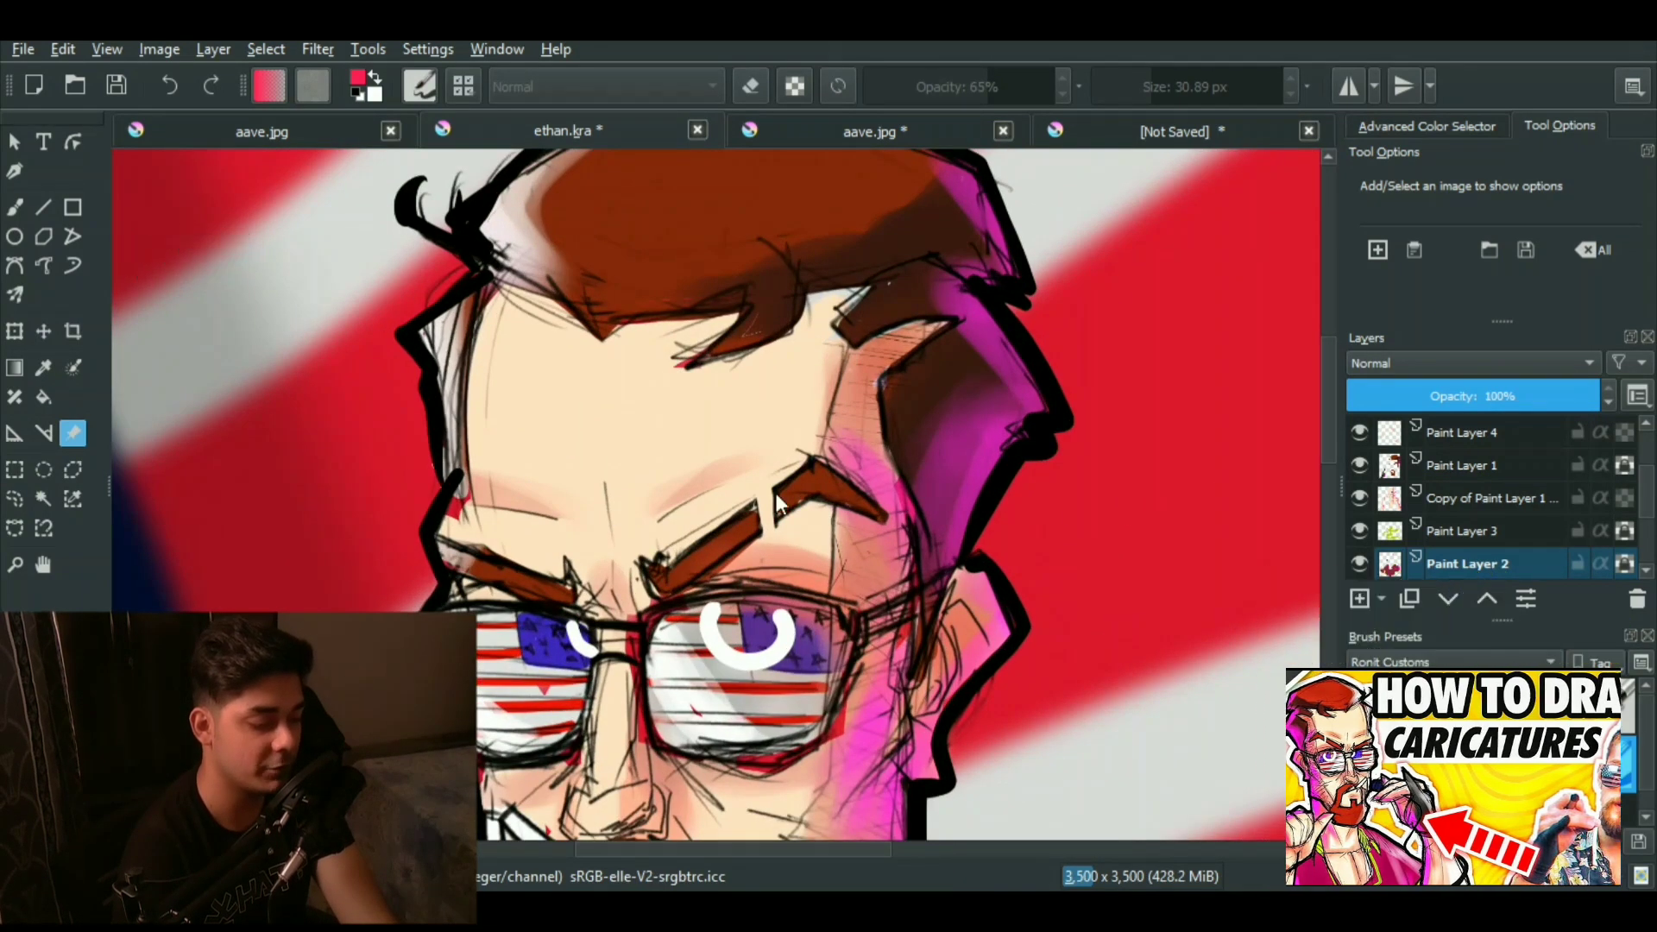
{"action": "left_click_drag", "start_coordinate": [775, 494], "coordinate": [729, 529]}
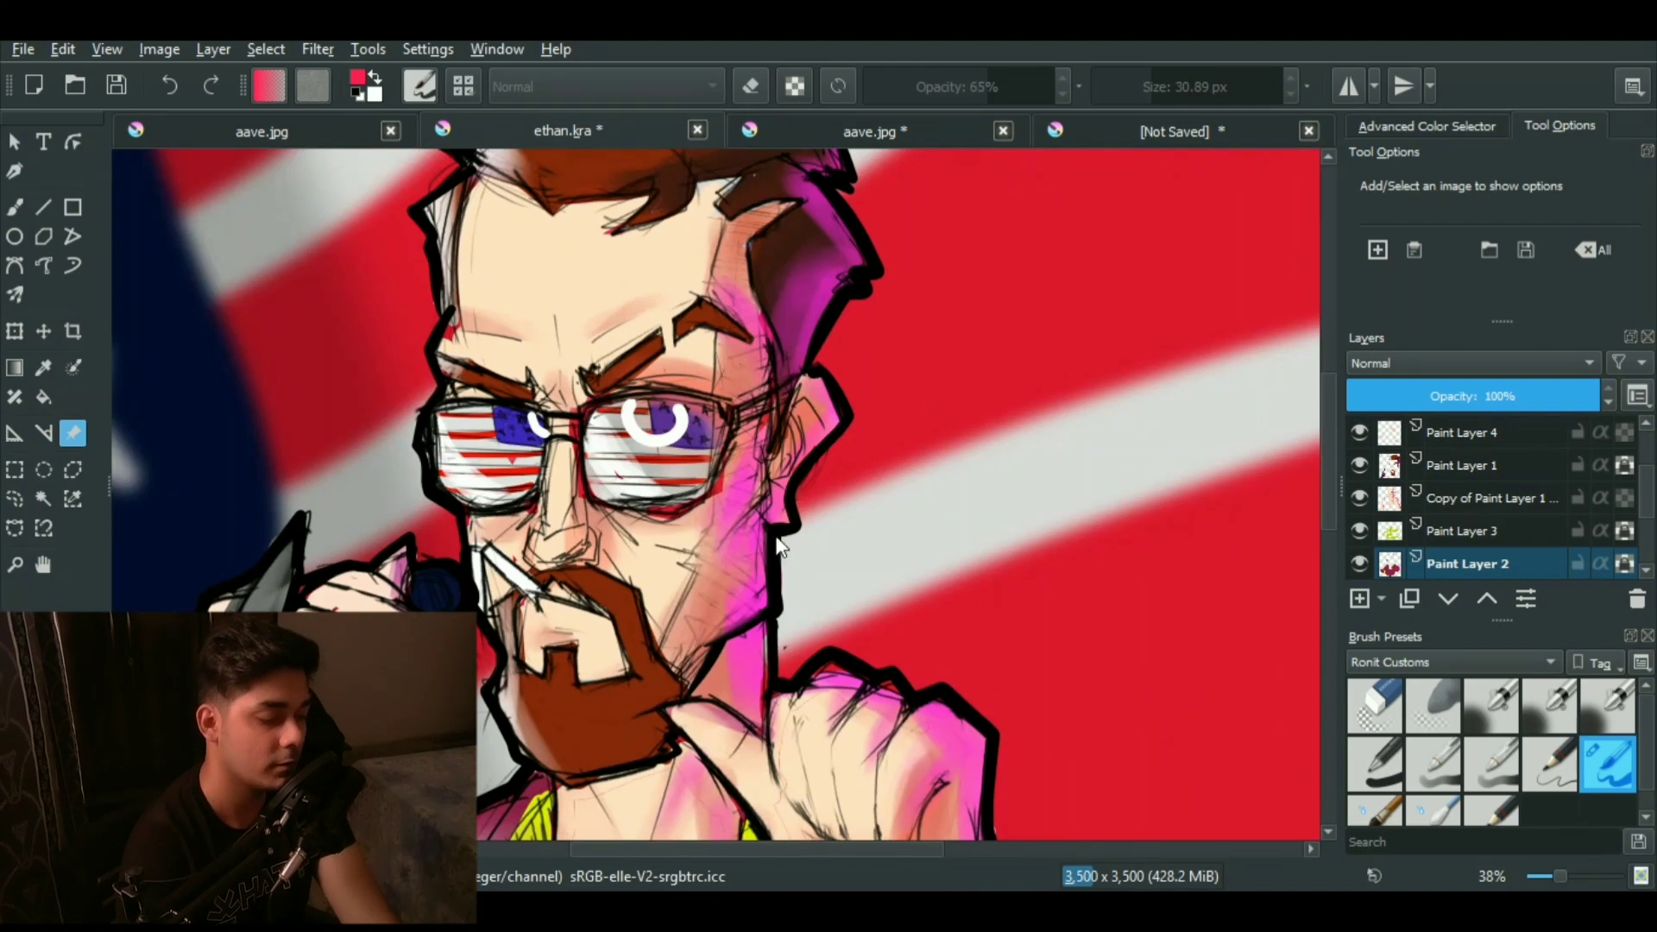
{"action": "left_click_drag", "start_coordinate": [610, 552], "coordinate": [609, 657]}
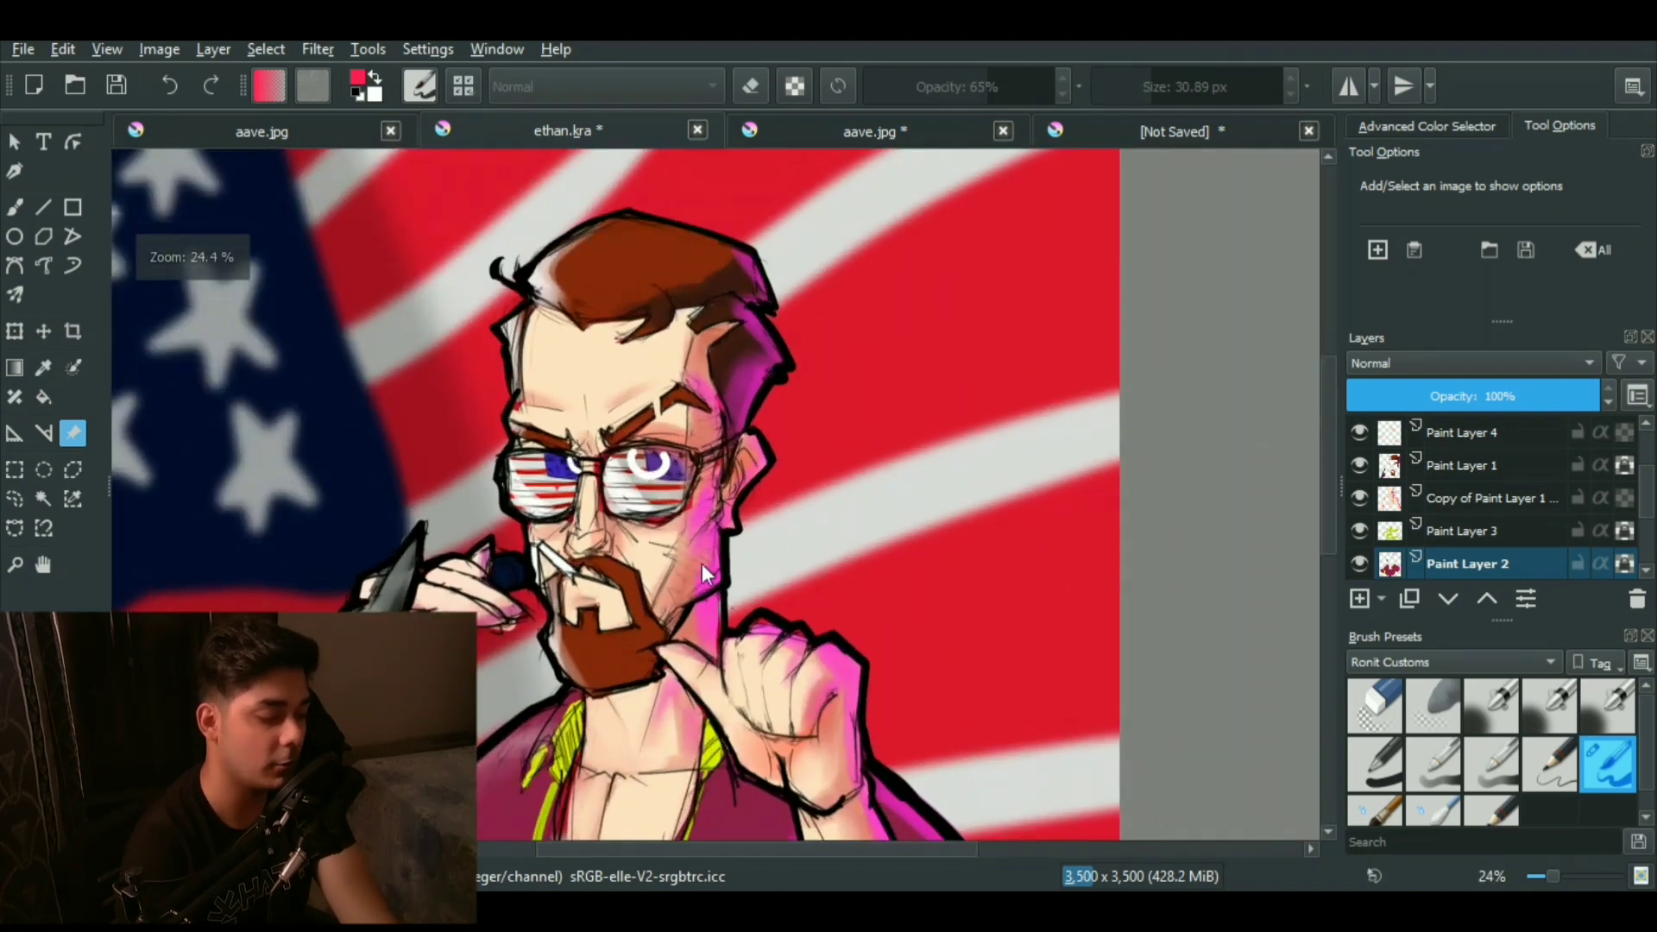
{"action": "left_click_drag", "start_coordinate": [691, 505], "coordinate": [592, 452]}
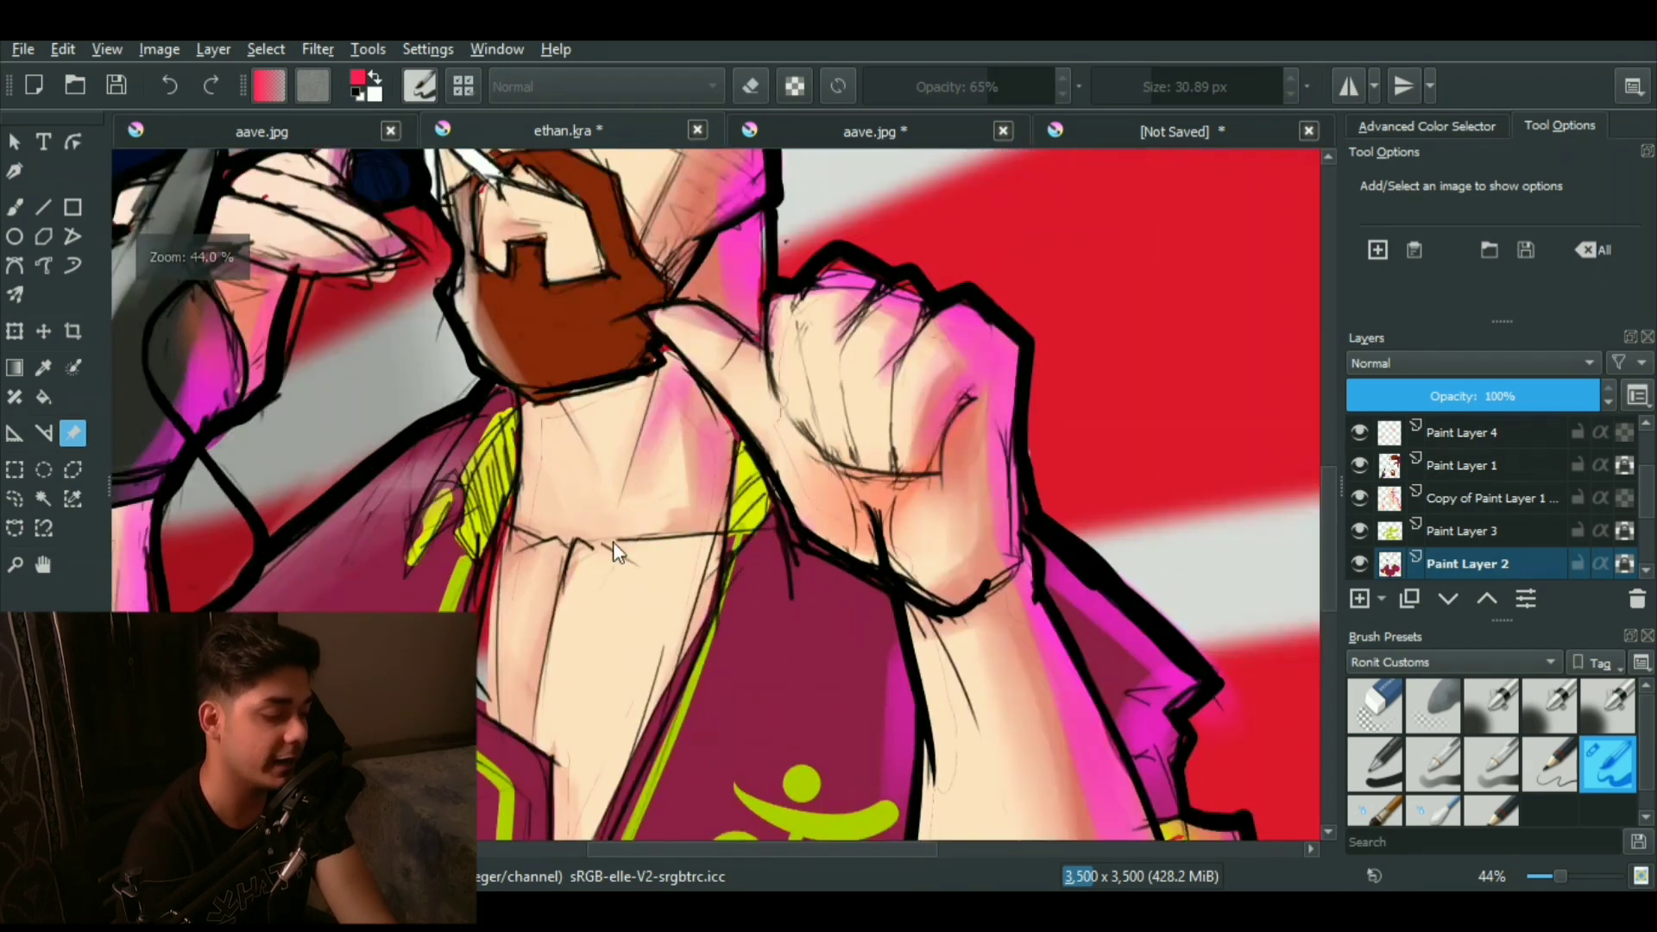
{"action": "left_click_drag", "start_coordinate": [606, 637], "coordinate": [614, 447]}
{"action": "left_click_drag", "start_coordinate": [650, 548], "coordinate": [652, 604]}
{"action": "left_click_drag", "start_coordinate": [786, 355], "coordinate": [583, 520]}
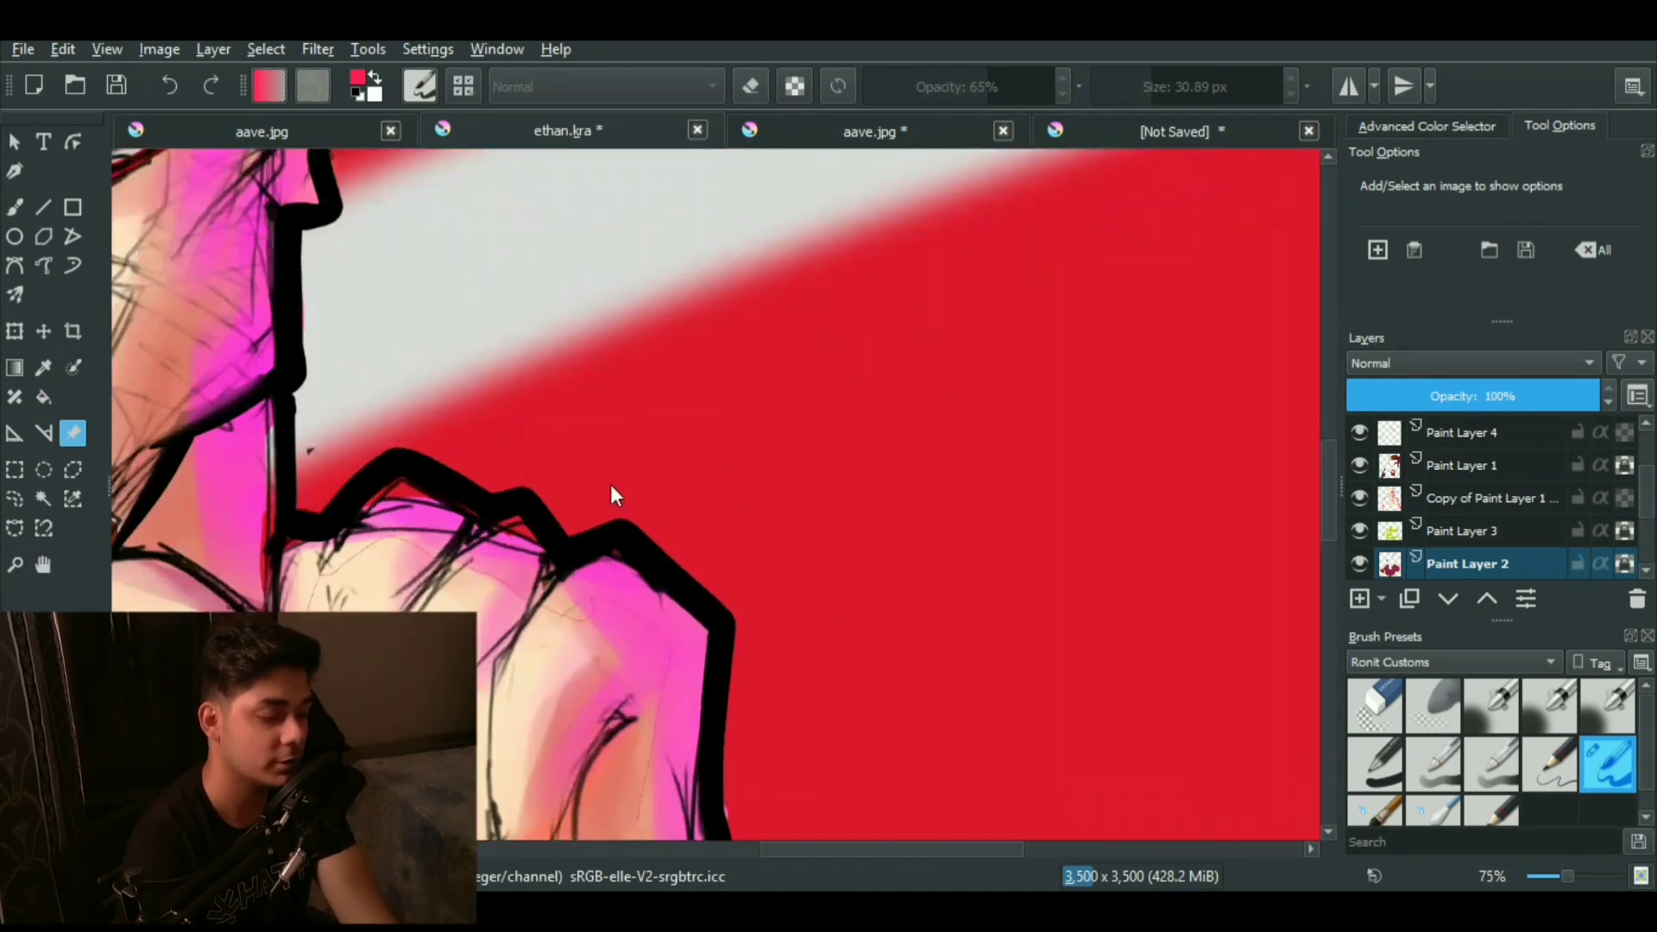
{"action": "left_click_drag", "start_coordinate": [701, 436], "coordinate": [701, 491]}
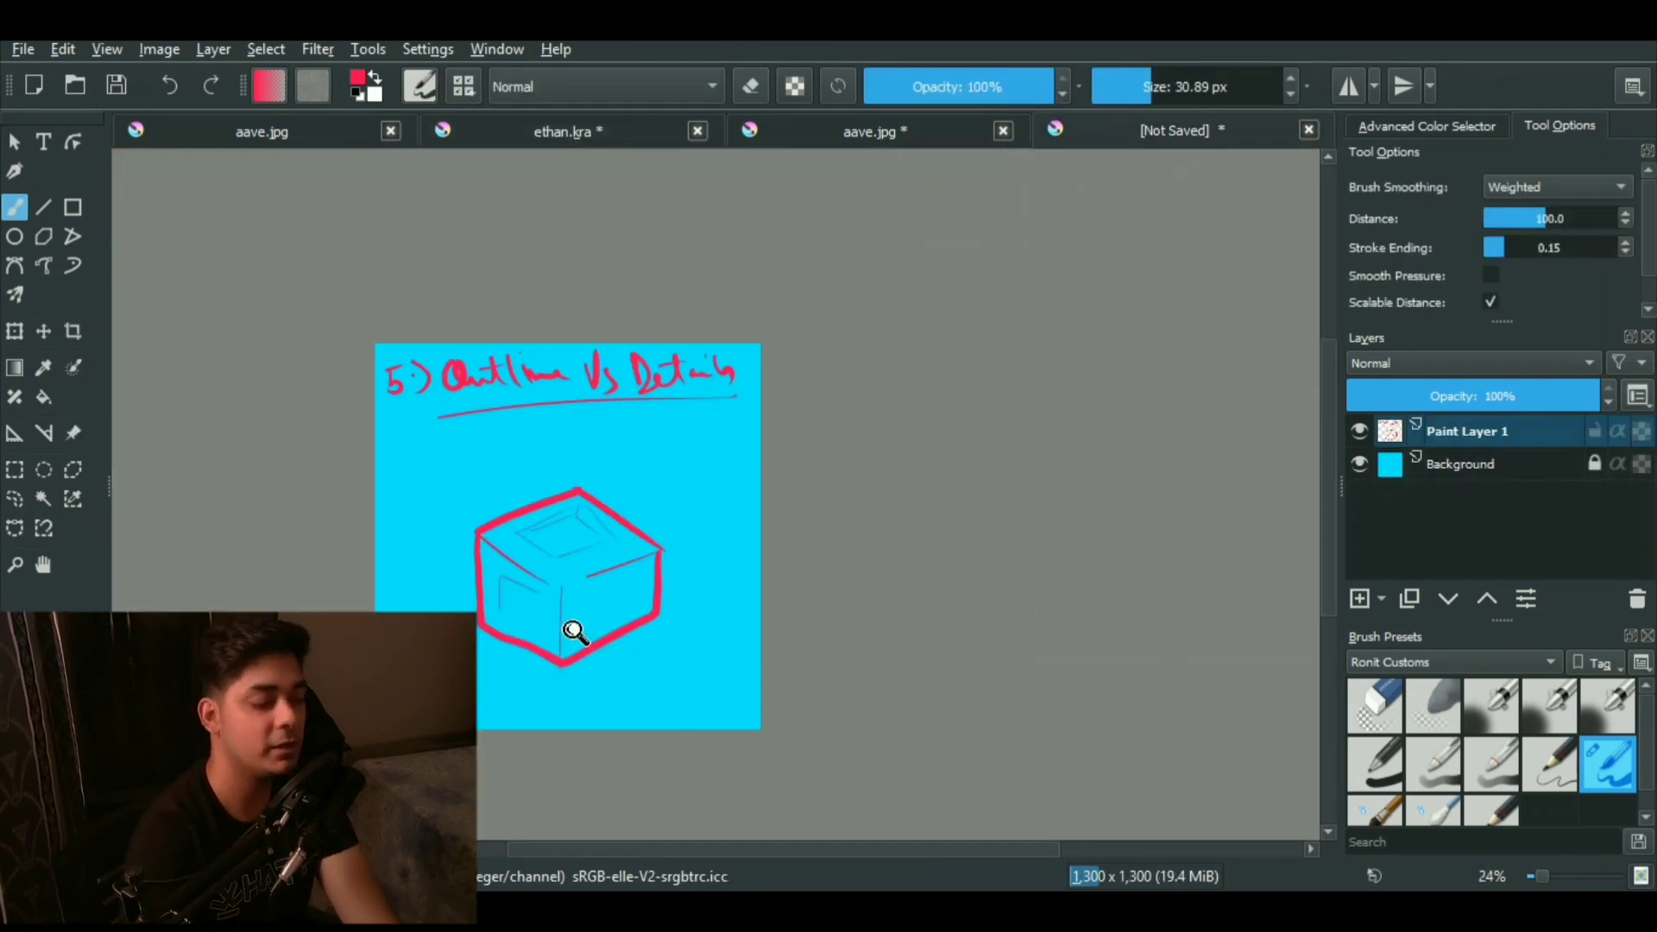
Step: In the unsaved cube drawing, label an outer edge "Thick Out" and an inner edge "Thin", each with an arrow
{"action": "left_click_drag", "start_coordinate": [566, 629], "coordinate": [619, 464]}
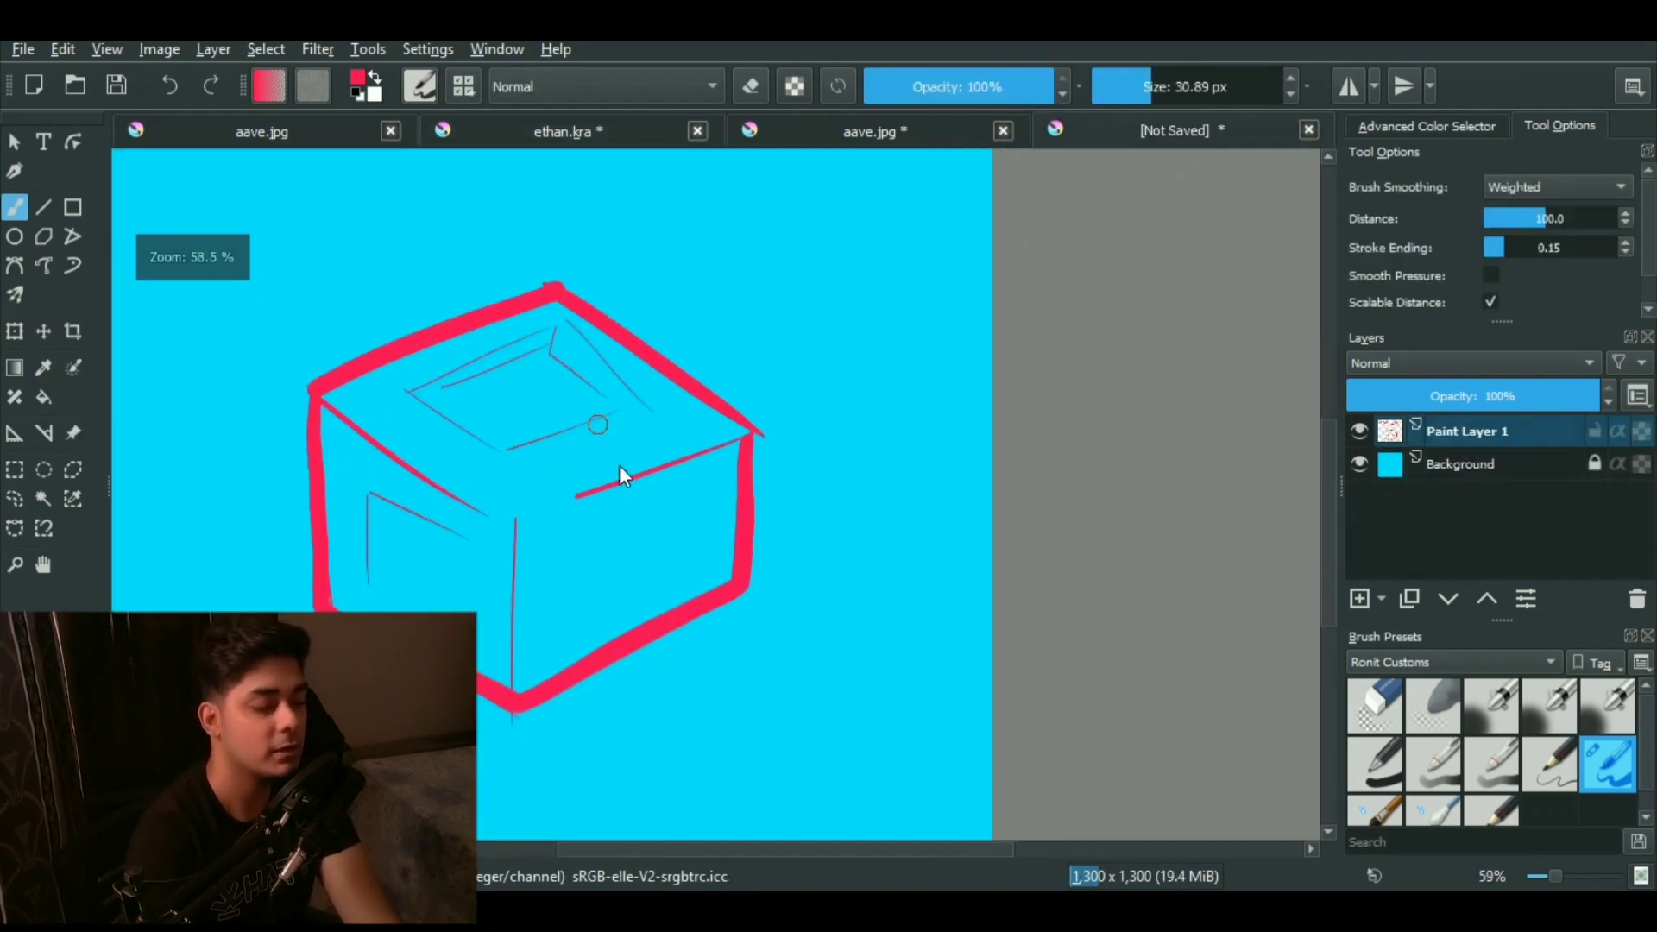
{"action": "left_click_drag", "start_coordinate": [744, 437], "coordinate": [664, 471]}
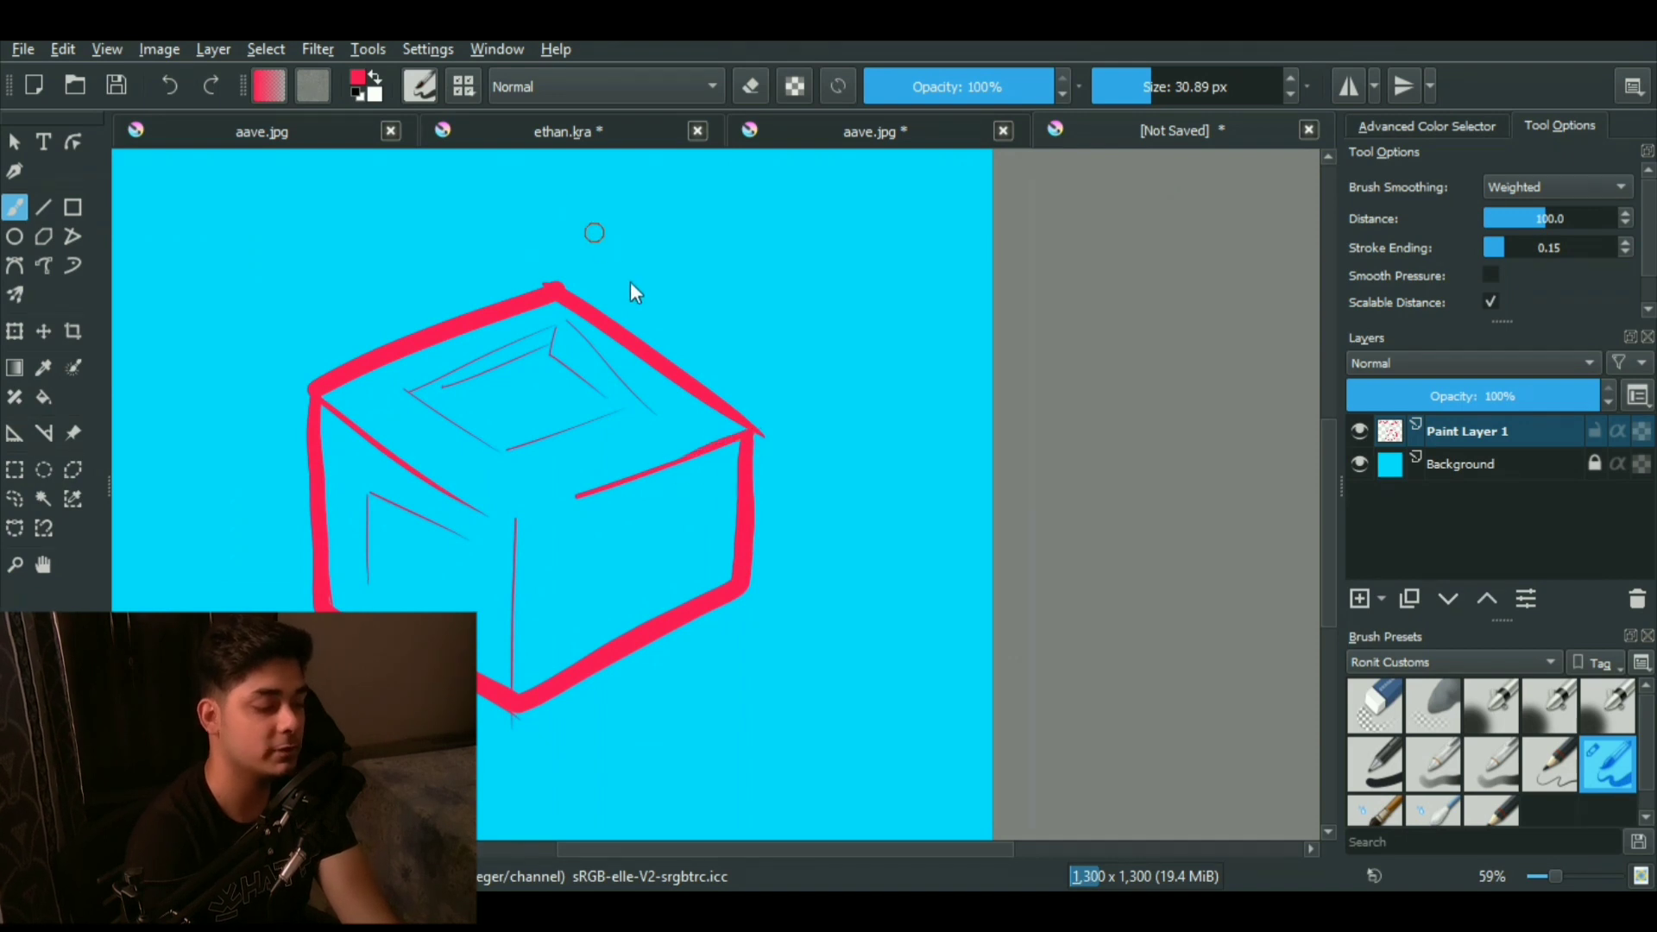
{"action": "left_click_drag", "start_coordinate": [645, 309], "coordinate": [698, 234]}
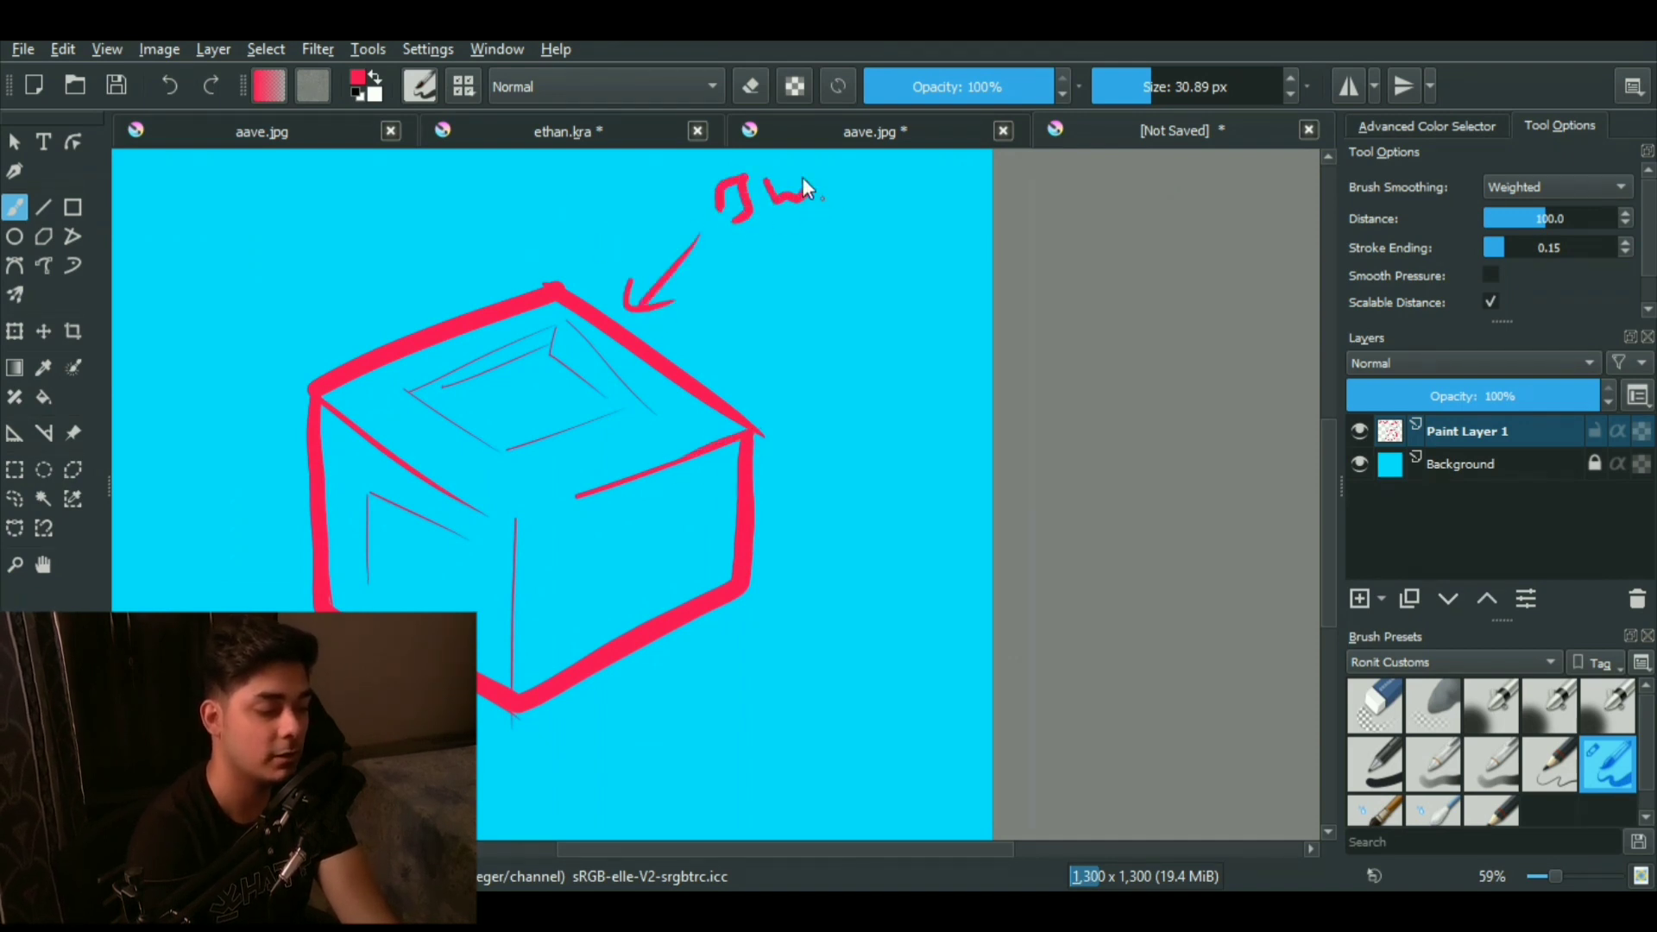
{"action": "left_click_drag", "start_coordinate": [803, 188], "coordinate": [893, 171]}
{"action": "left_click_drag", "start_coordinate": [849, 226], "coordinate": [844, 252]}
{"action": "left_click_drag", "start_coordinate": [830, 228], "coordinate": [871, 213]}
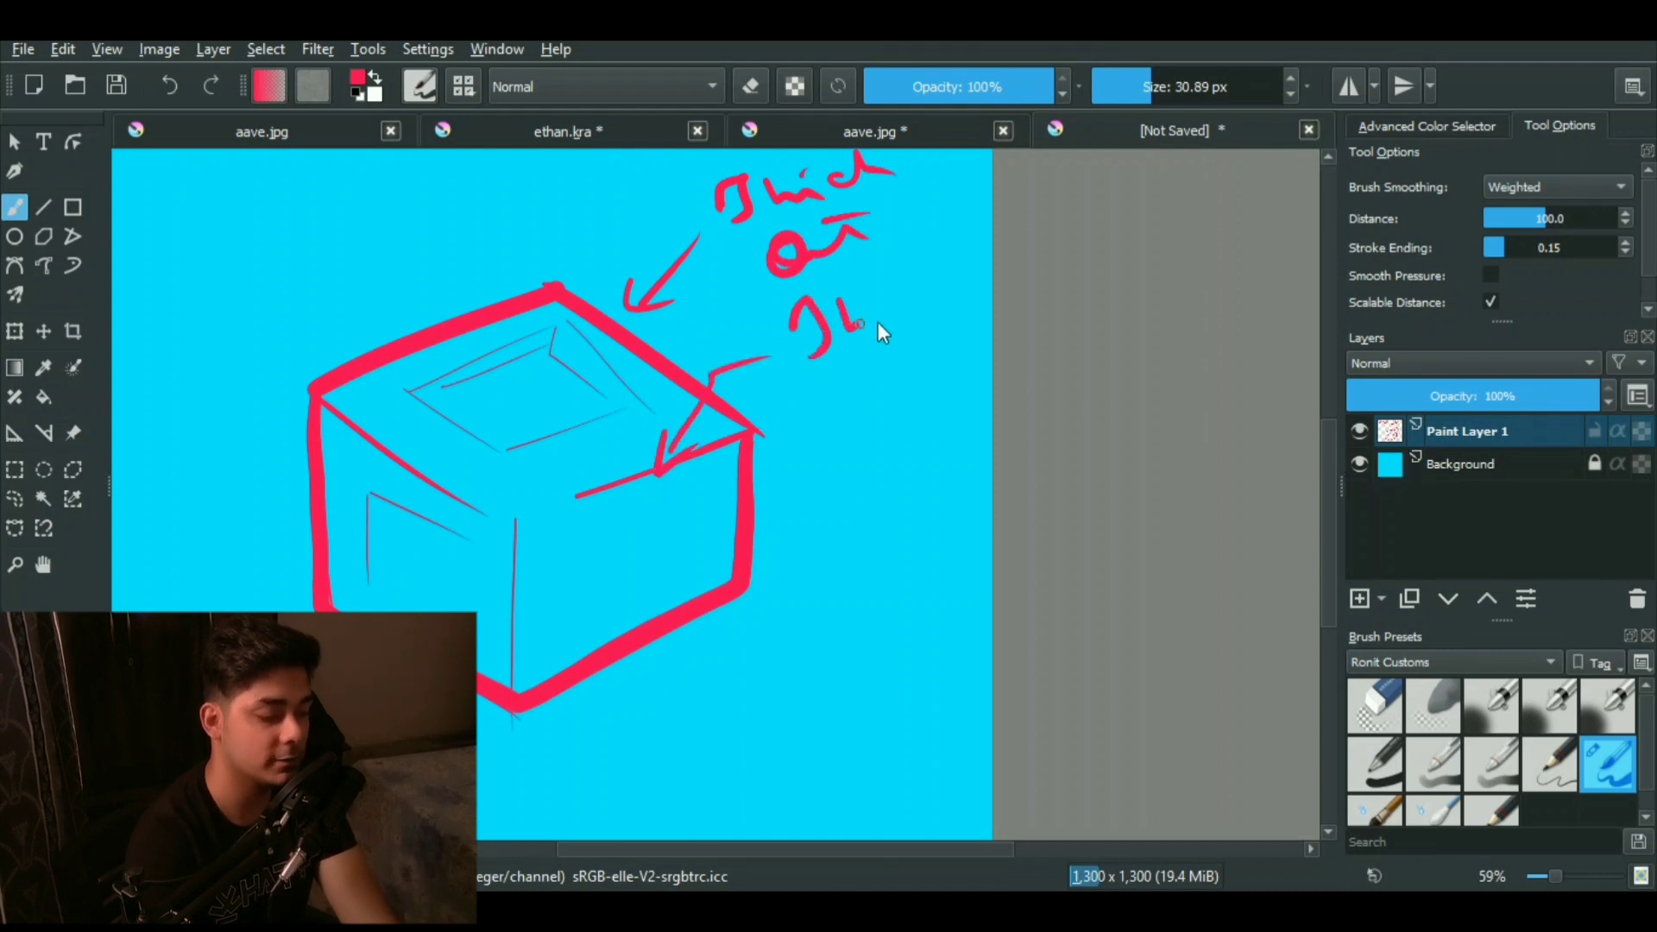
{"action": "left_click_drag", "start_coordinate": [863, 326], "coordinate": [883, 309]}
{"action": "left_click", "coordinate": [906, 304]}
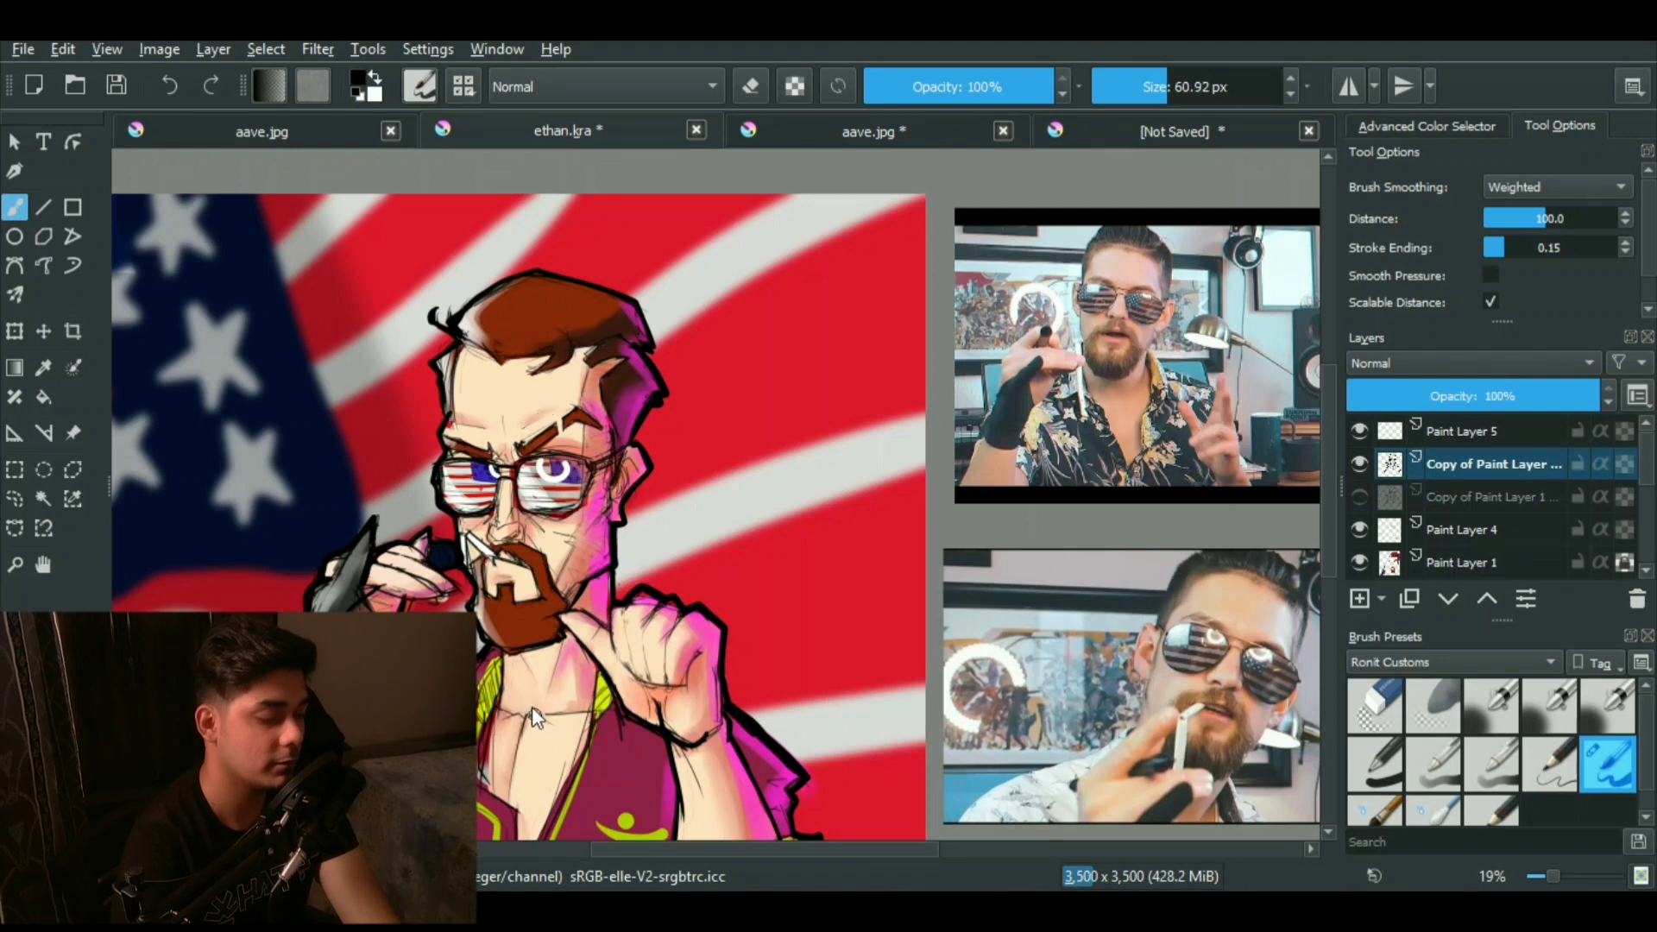
Step: In ethan.kra, try thickening the caricature's inner facial lines with heavy black strokes and compare the result from a distance
{"action": "scroll", "coordinate": [537, 687], "scroll_direction": "down", "scroll_amount": 1}
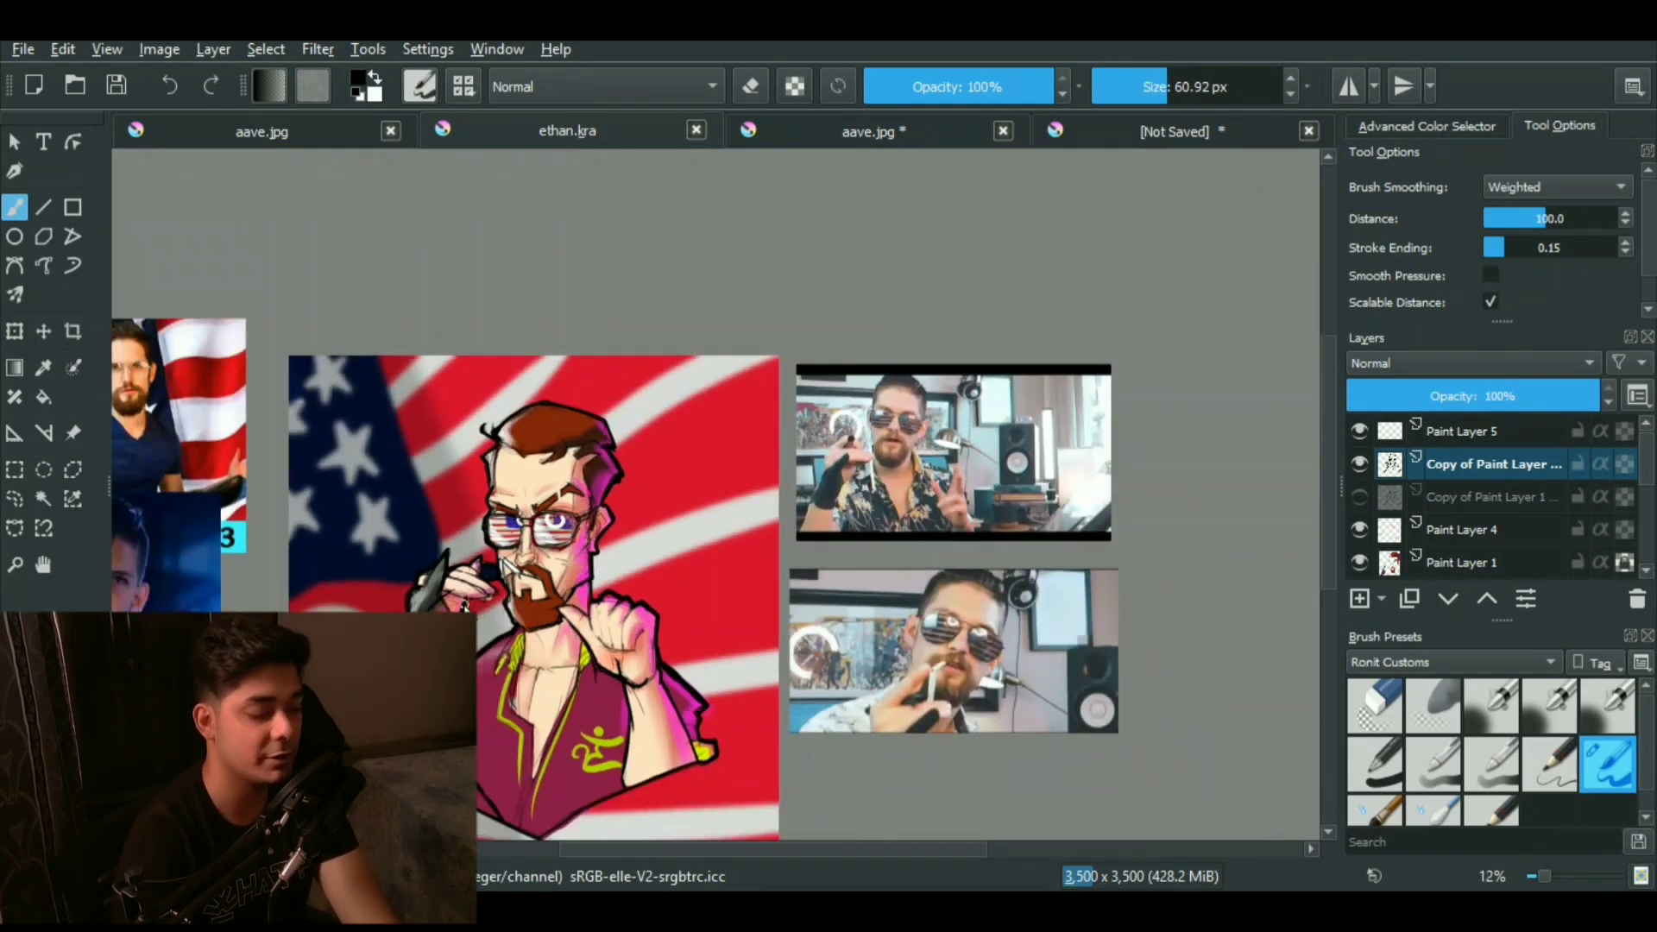
{"action": "scroll", "coordinate": [537, 591], "scroll_direction": "up", "scroll_amount": 3}
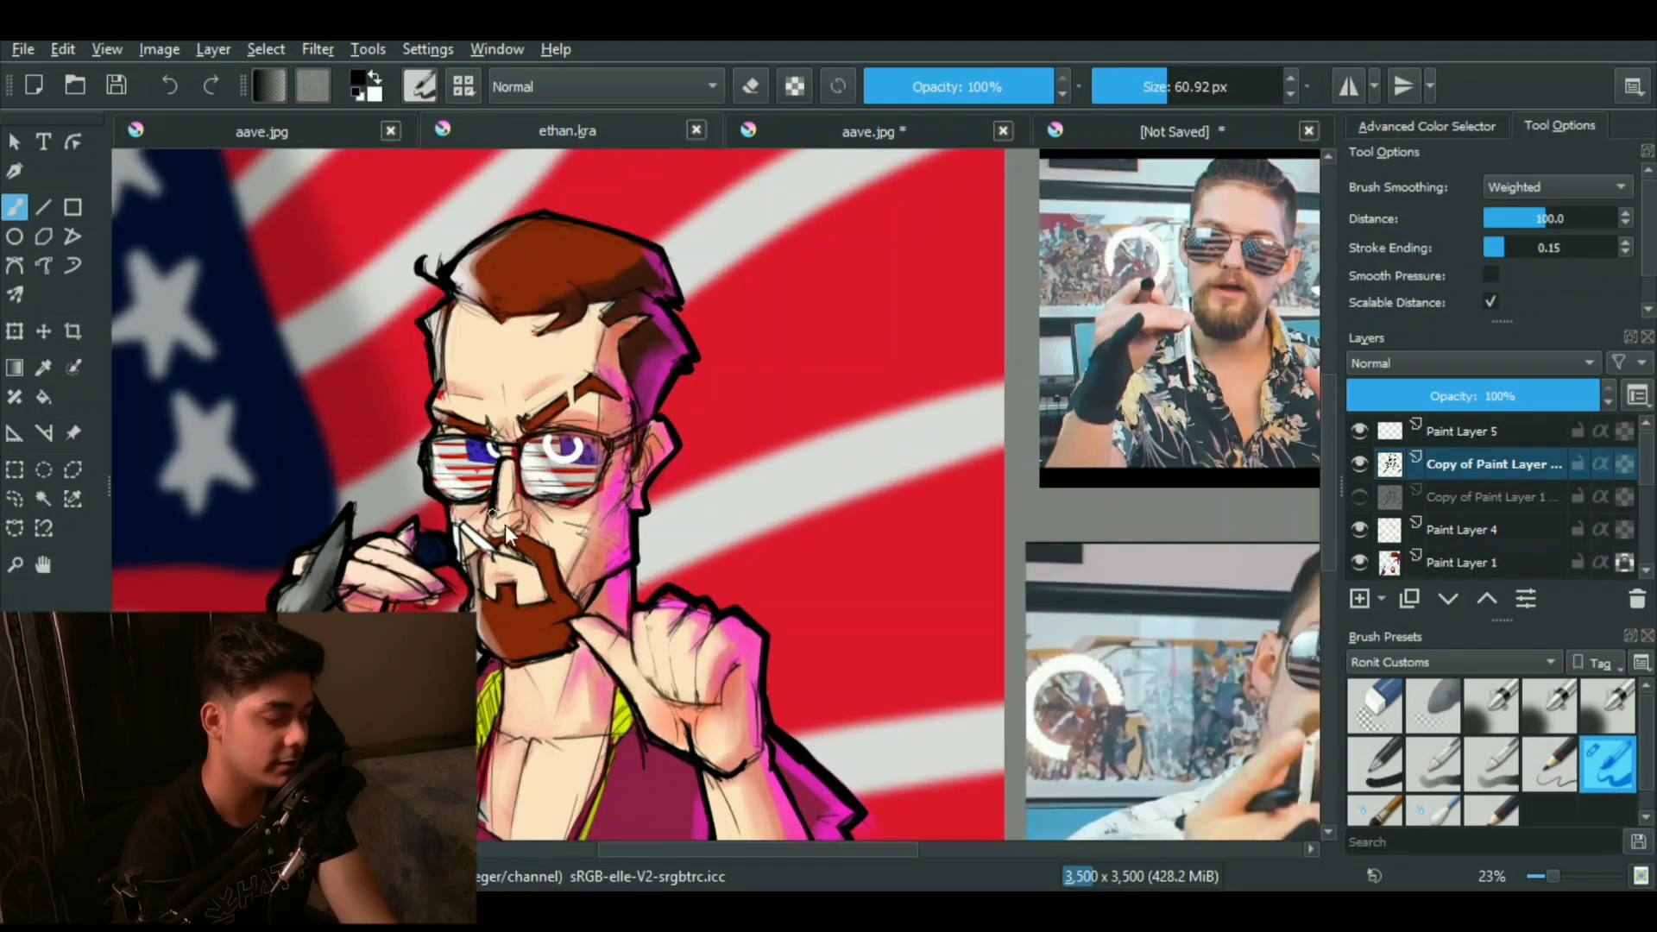
{"action": "left_click_drag", "start_coordinate": [525, 530], "coordinate": [490, 544]}
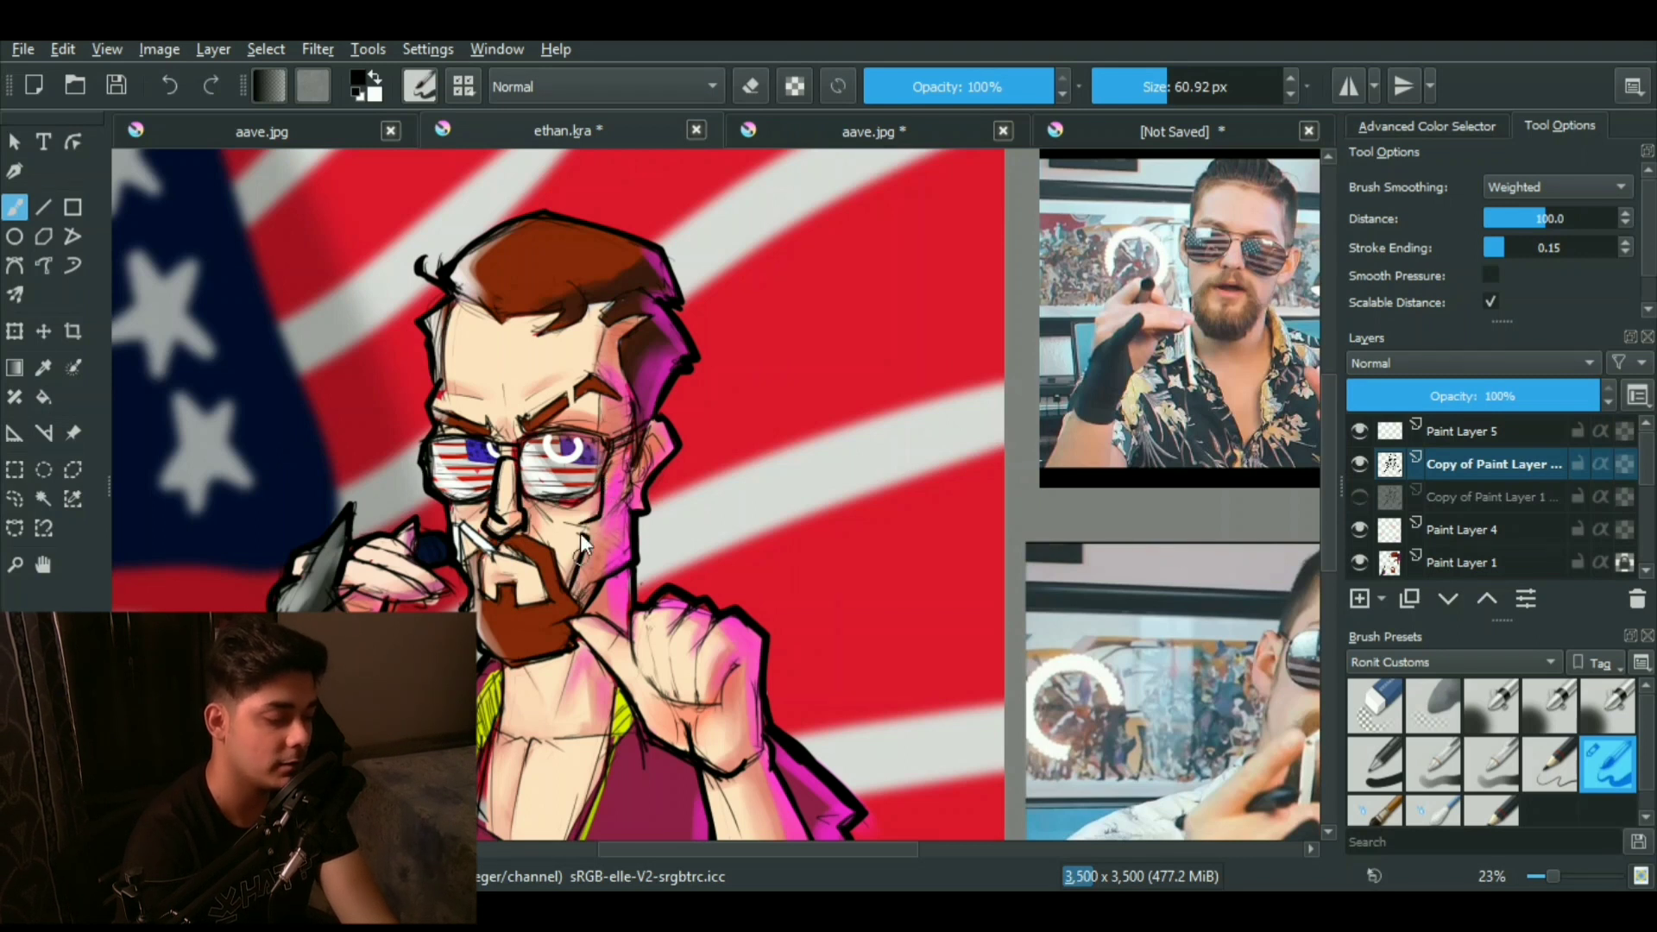
{"action": "mouse_move", "coordinate": [440, 380]}
{"action": "left_mouse_down"}
{"action": "mouse_move", "coordinate": [474, 394]}
{"action": "mouse_move", "coordinate": [571, 378]}
{"action": "mouse_move", "coordinate": [507, 410]}
{"action": "left_mouse_up"}
{"action": "mouse_move", "coordinate": [535, 502]}
{"action": "left_mouse_down"}
{"action": "mouse_move", "coordinate": [515, 589]}
{"action": "mouse_move", "coordinate": [555, 686]}
{"action": "left_mouse_up"}
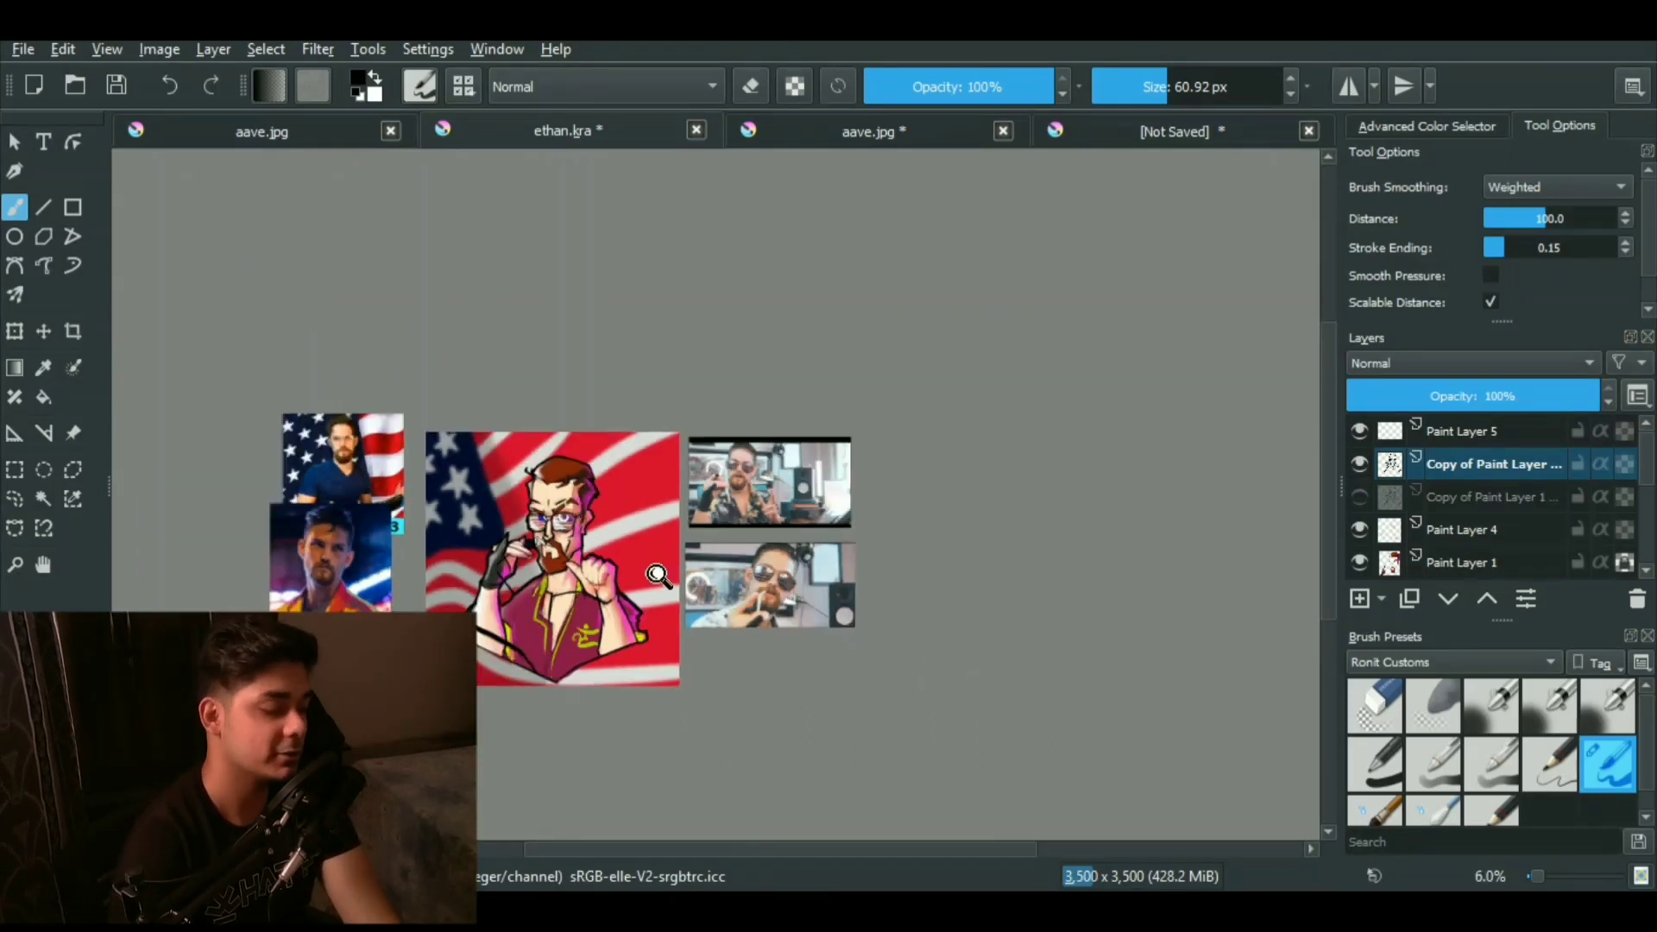
{"action": "left_click_drag", "start_coordinate": [552, 677], "coordinate": [597, 472]}
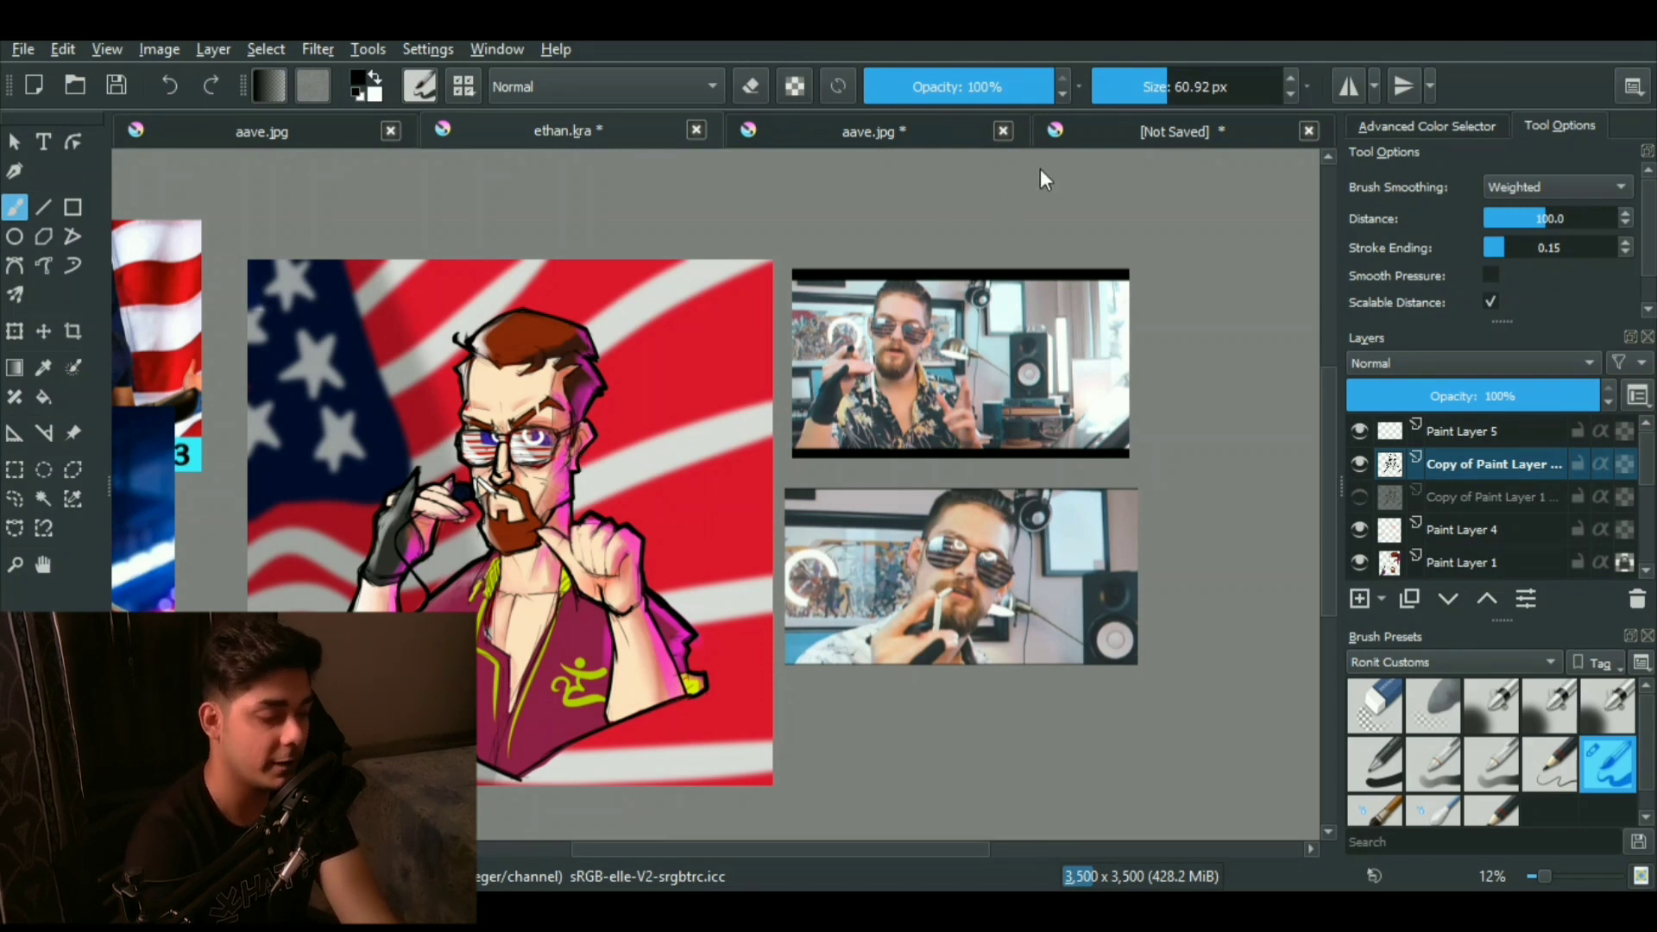
Step: Handwrite the heading "6.) Objective of Art Style" in pink across the upper part of the blank blue canvas
{"action": "left_click", "coordinate": [1066, 136]}
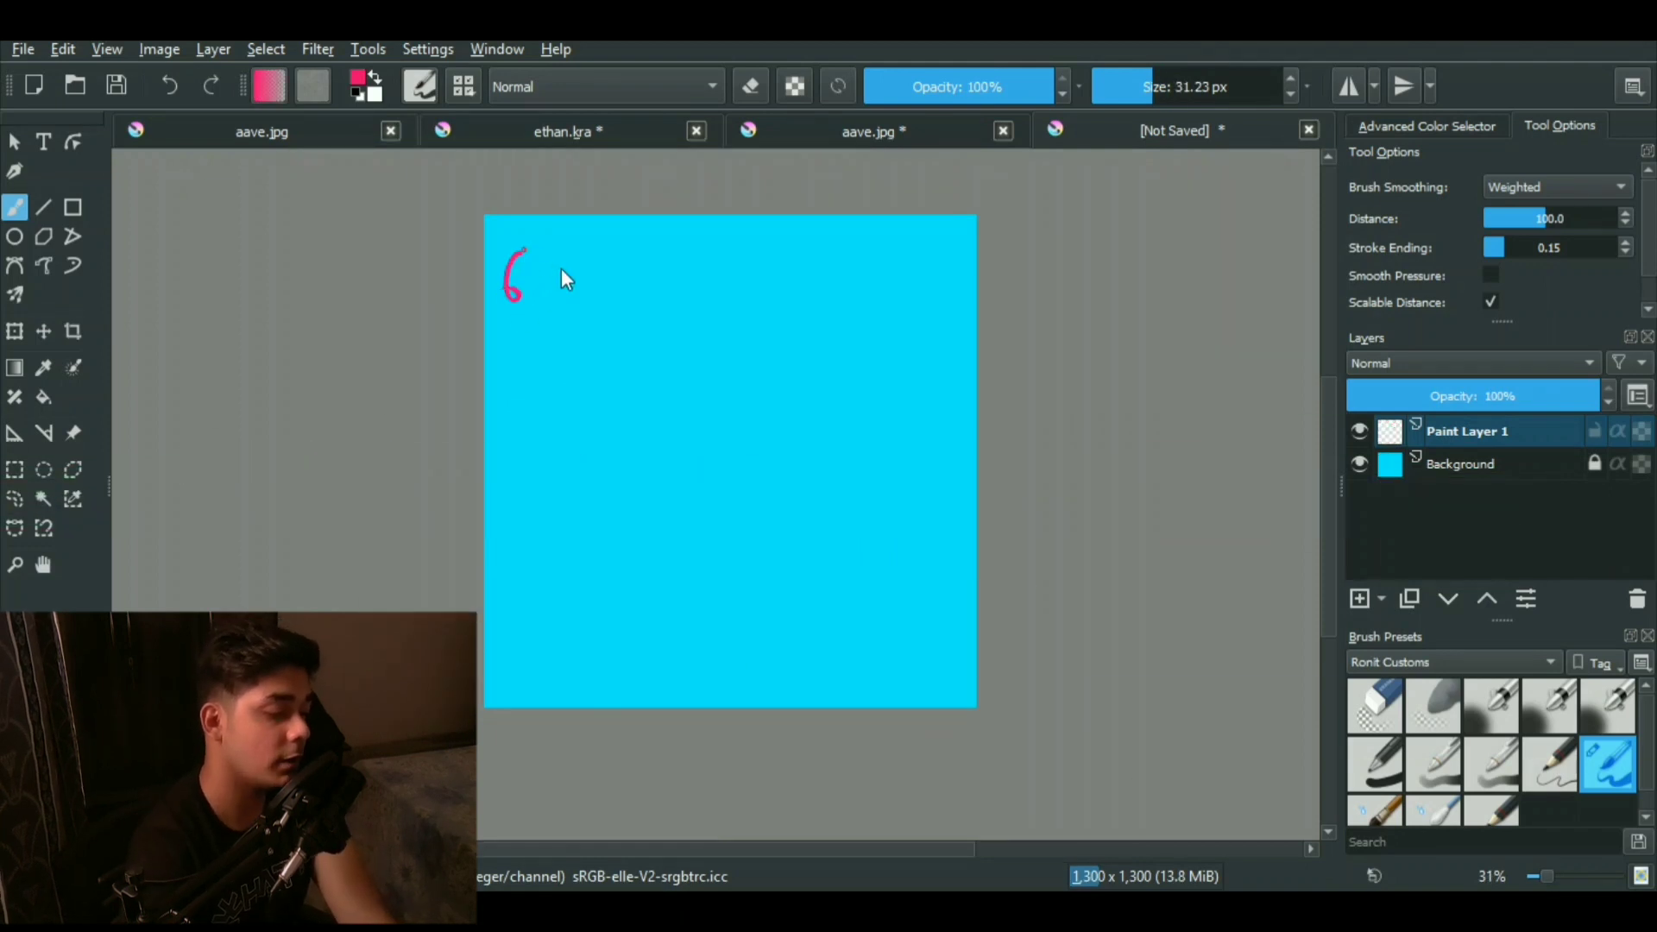
{"action": "left_click_drag", "start_coordinate": [523, 250], "coordinate": [537, 302]}
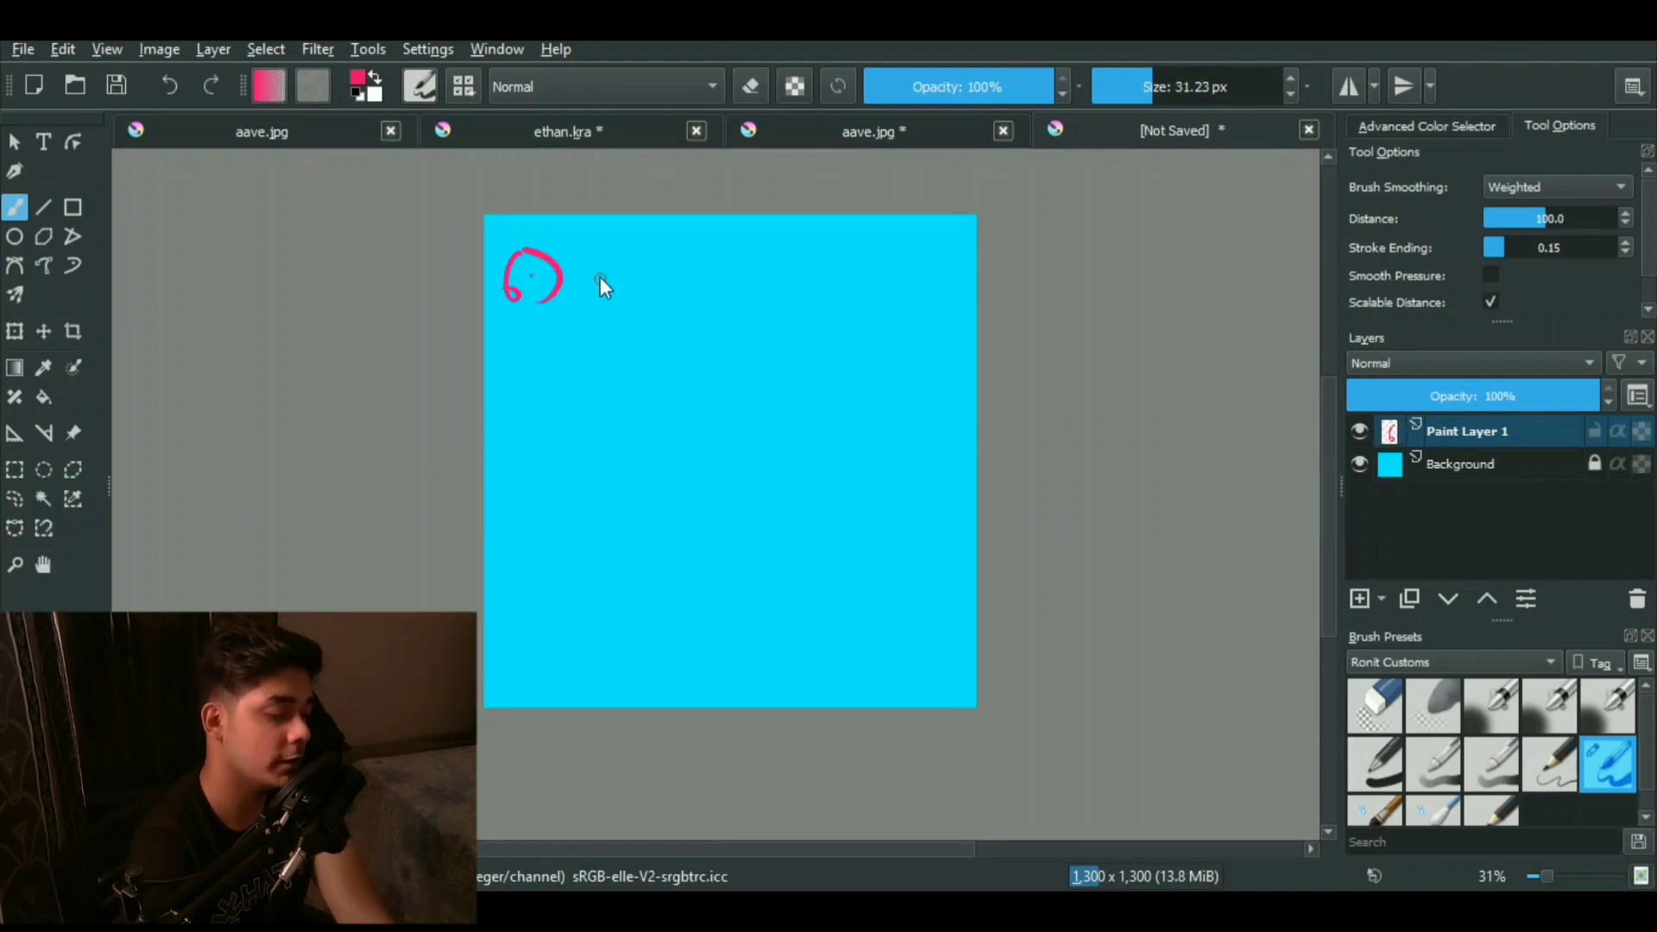
{"action": "mouse_move", "coordinate": [610, 244]}
{"action": "left_mouse_down"}
{"action": "mouse_move", "coordinate": [644, 264]}
{"action": "mouse_move", "coordinate": [644, 243]}
{"action": "mouse_move", "coordinate": [690, 267]}
{"action": "mouse_move", "coordinate": [729, 244]}
{"action": "mouse_move", "coordinate": [781, 246]}
{"action": "left_mouse_up"}
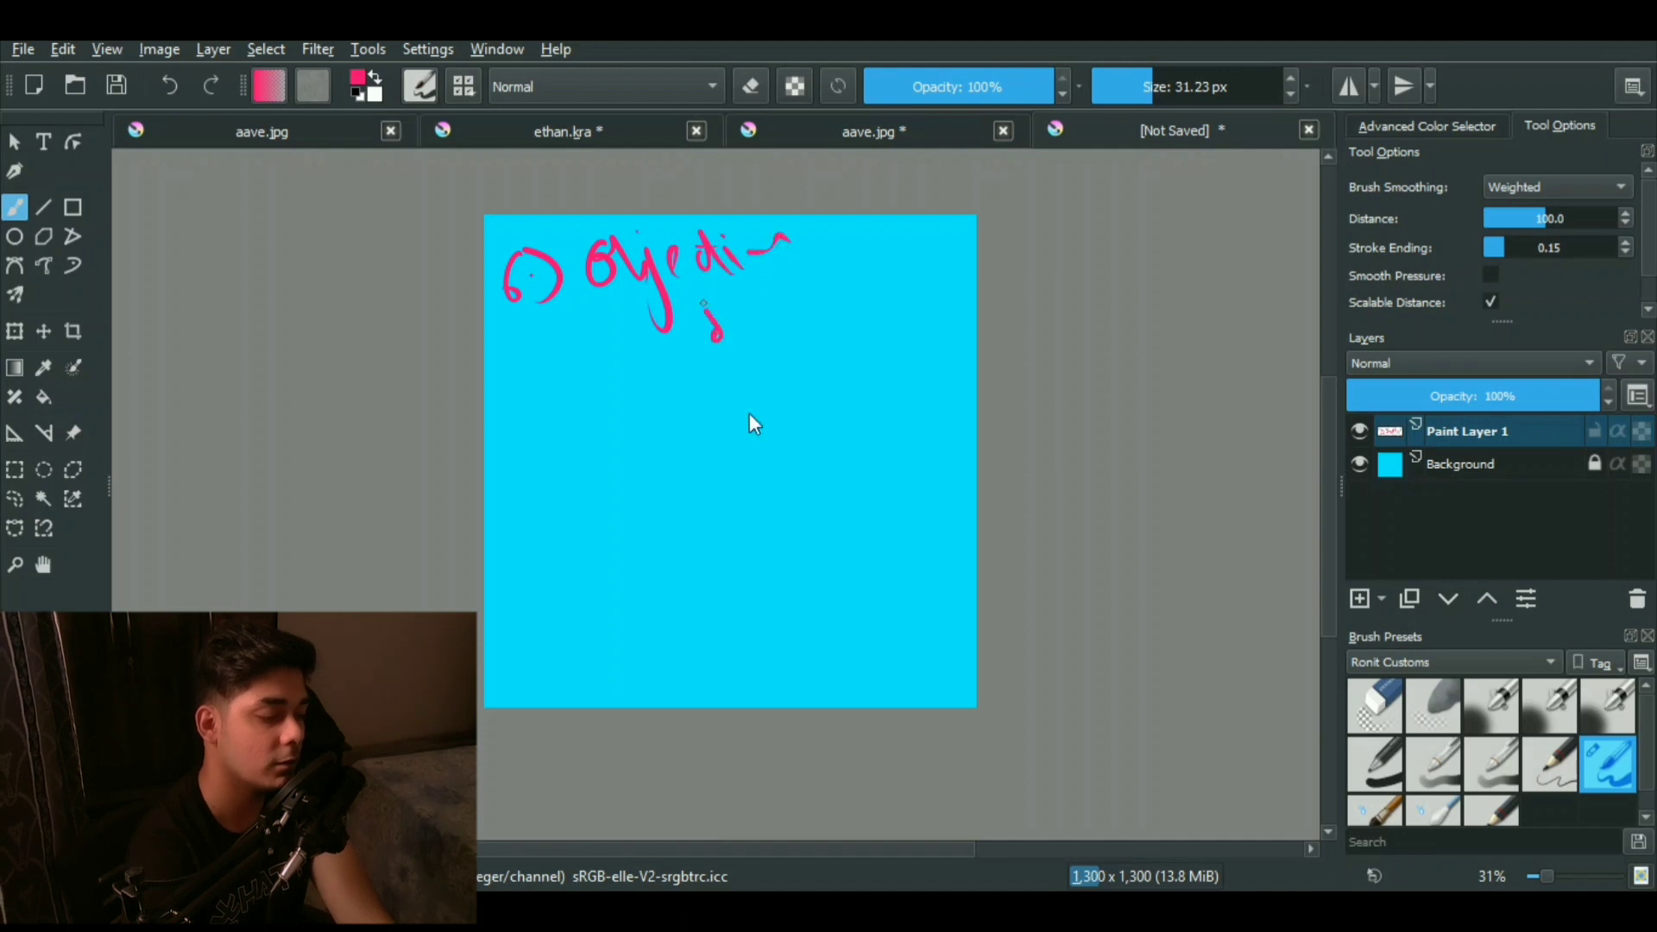
{"action": "left_click_drag", "start_coordinate": [722, 292], "coordinate": [878, 325]}
{"action": "left_click_drag", "start_coordinate": [891, 259], "coordinate": [902, 317]}
{"action": "left_click_drag", "start_coordinate": [913, 275], "coordinate": [947, 245]}
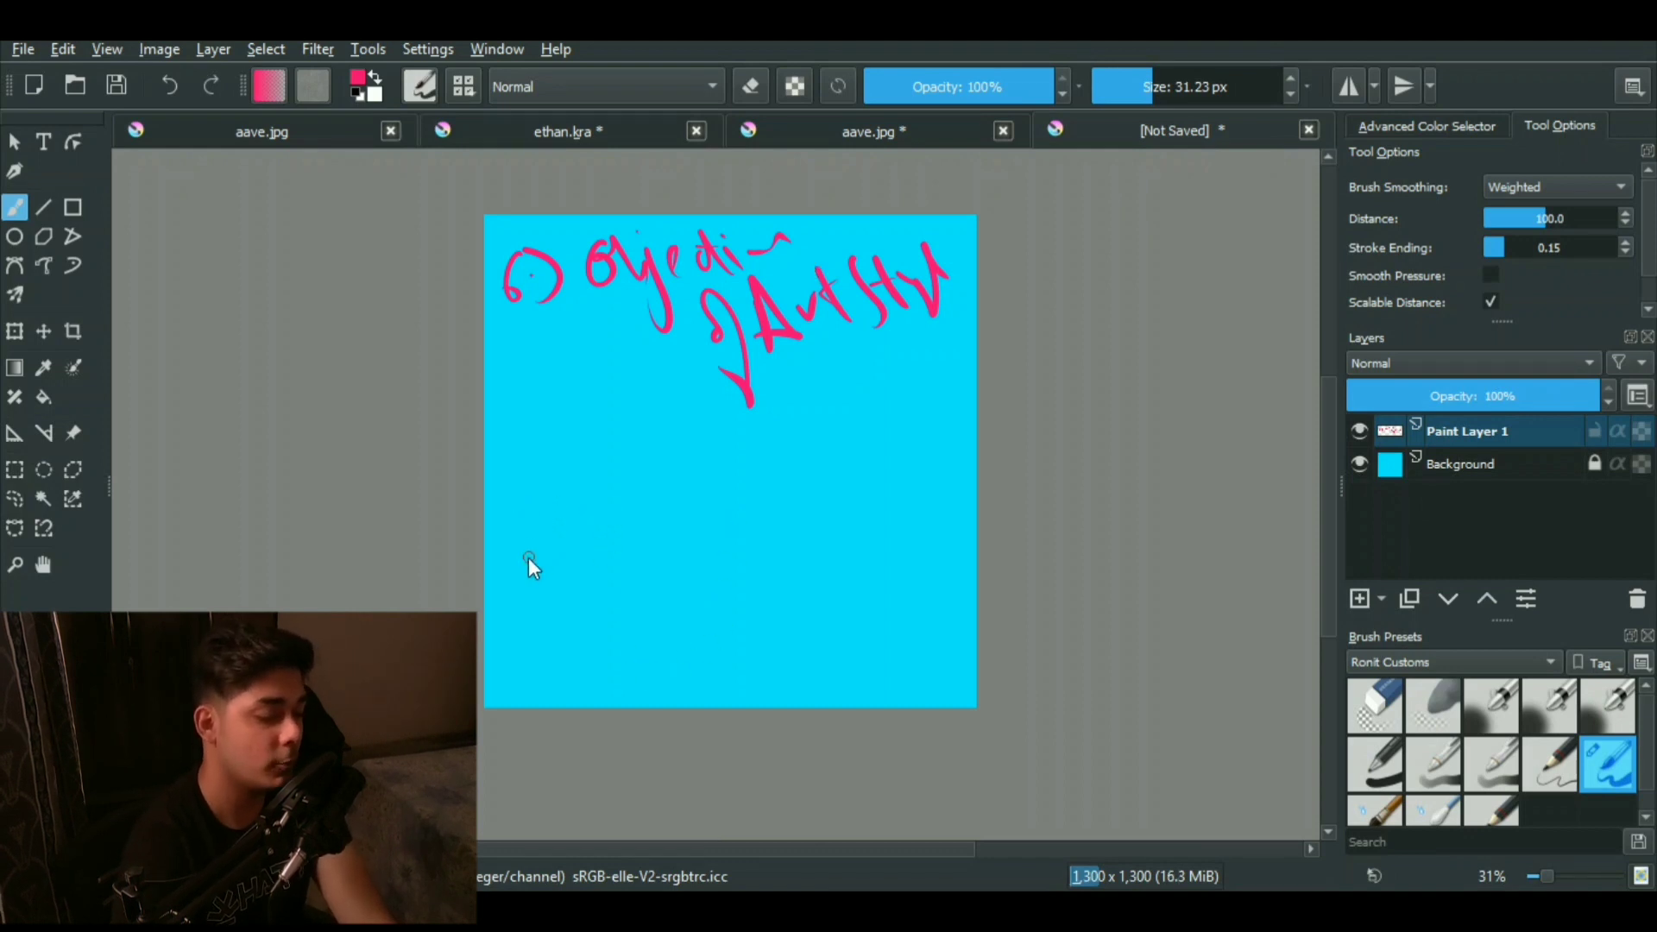
Step: Draw a thick curved stroke and several wavy strokes of varying thickness below the heading
{"action": "mouse_move", "coordinate": [521, 568]}
{"action": "left_mouse_down"}
{"action": "mouse_move", "coordinate": [668, 480]}
{"action": "mouse_move", "coordinate": [667, 438]}
{"action": "left_mouse_up"}
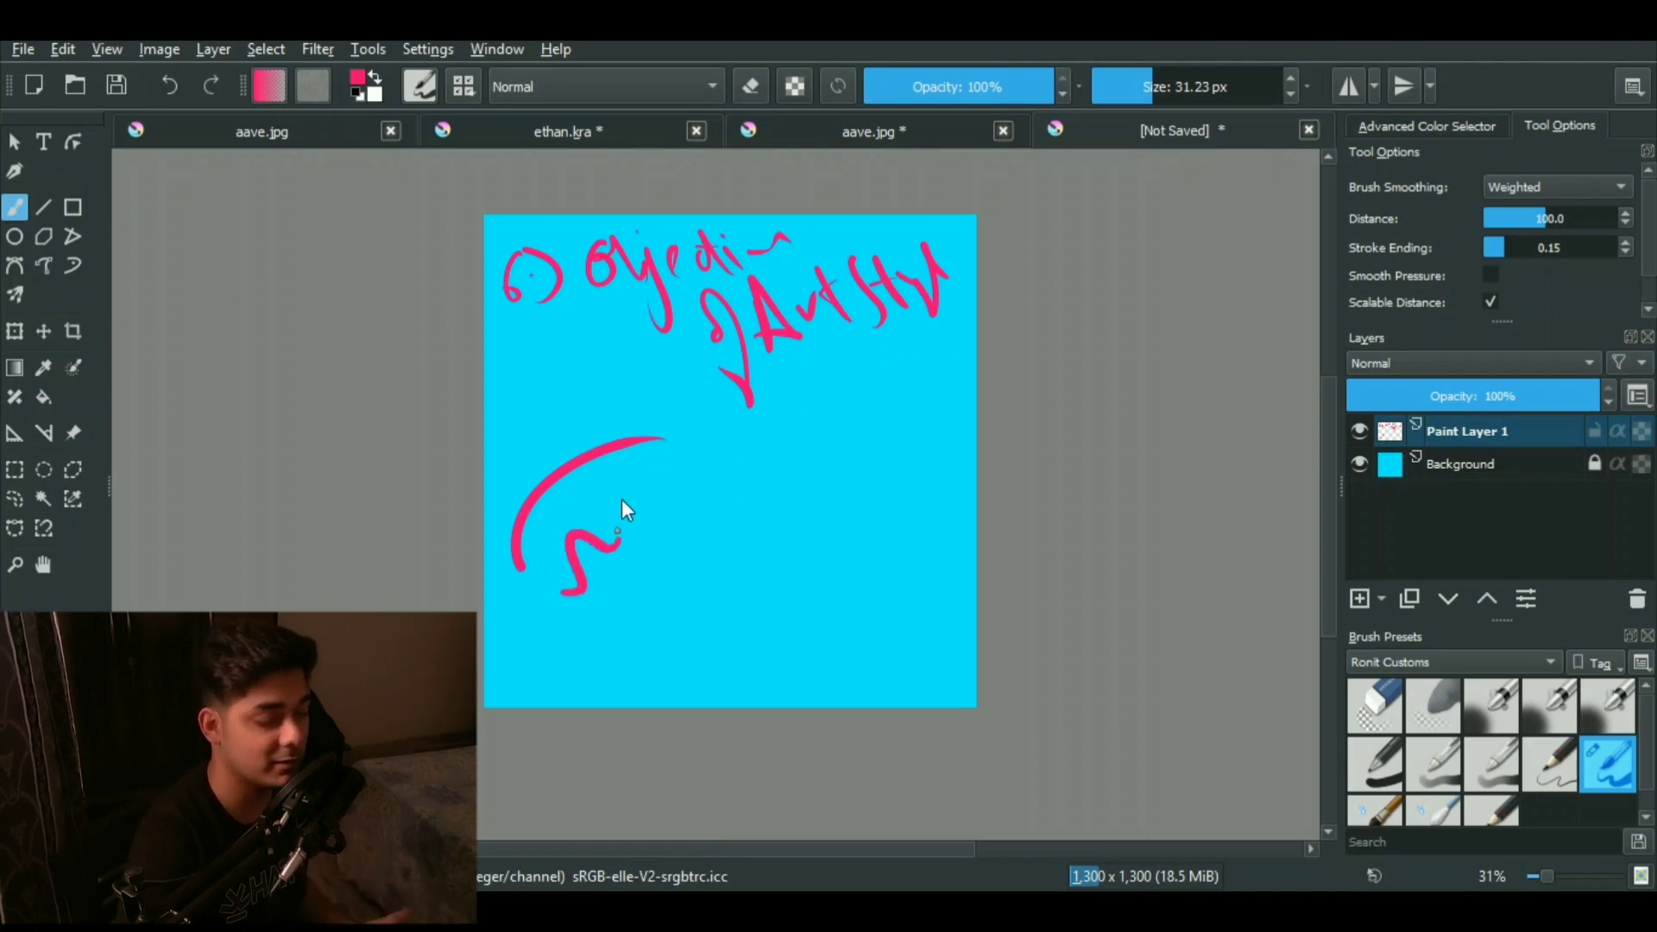
{"action": "left_click_drag", "start_coordinate": [647, 532], "coordinate": [686, 525]}
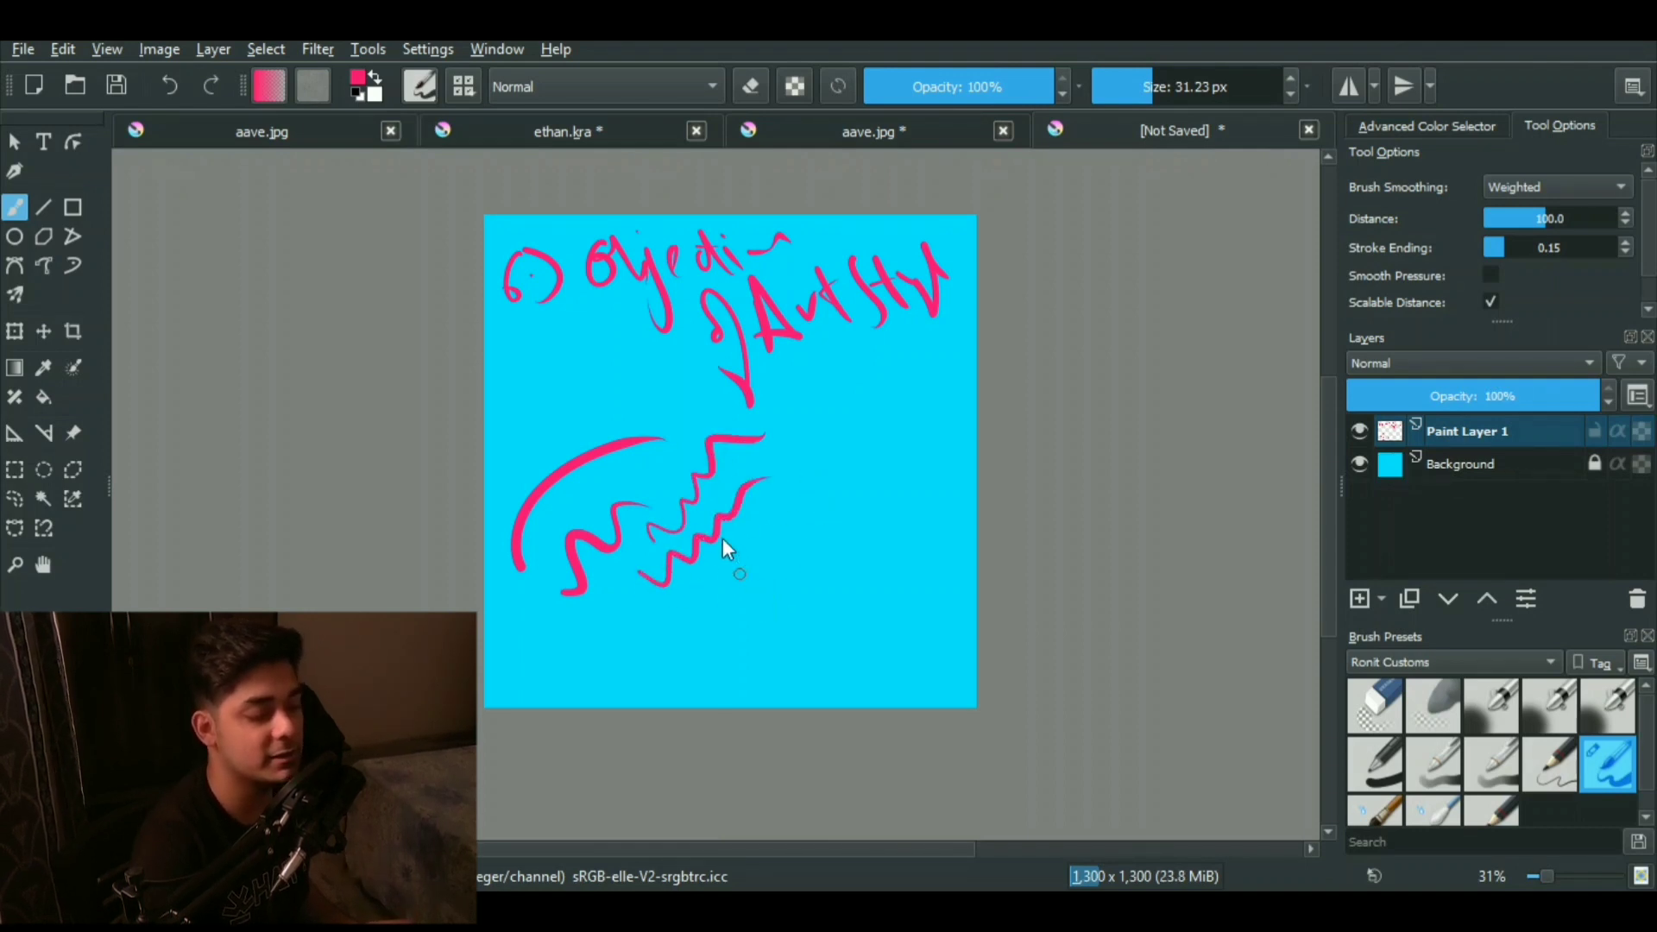
Step: Sketch a character's head with thin lines beside the wavy strokes, adding the jaw, neck, shoulder, facial features and hair
{"action": "scroll", "coordinate": [852, 525], "scroll_direction": "down", "scroll_amount": 1}
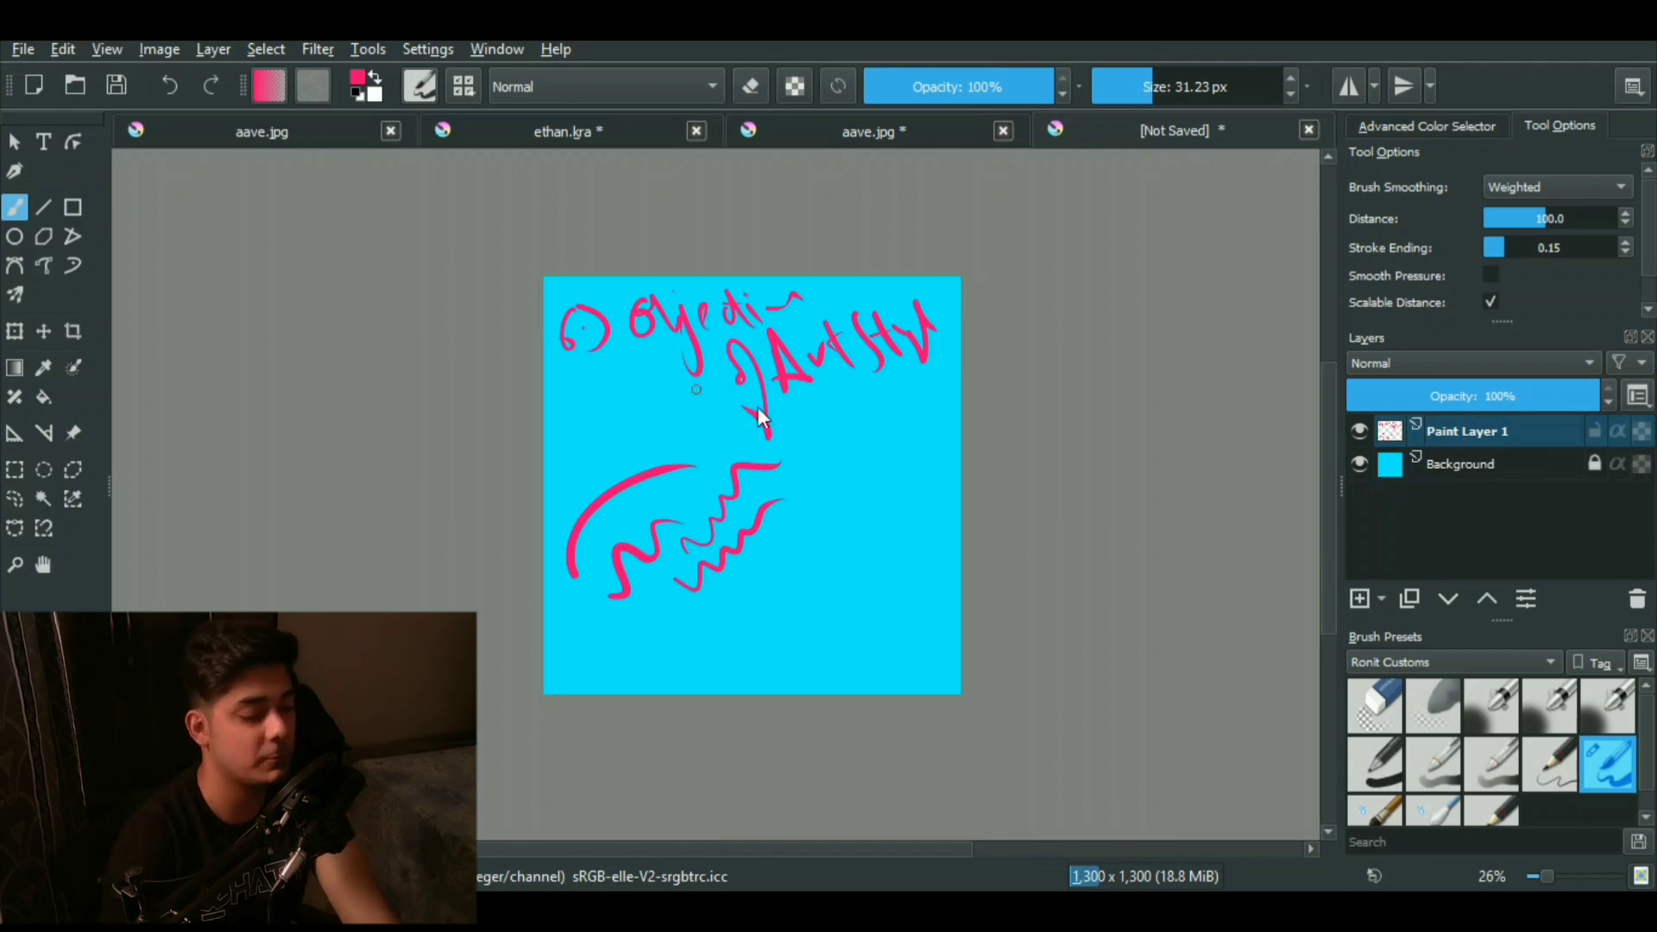
{"action": "mouse_move", "coordinate": [830, 511]}
{"action": "left_mouse_down"}
{"action": "mouse_move", "coordinate": [901, 507]}
{"action": "mouse_move", "coordinate": [816, 541]}
{"action": "left_mouse_up"}
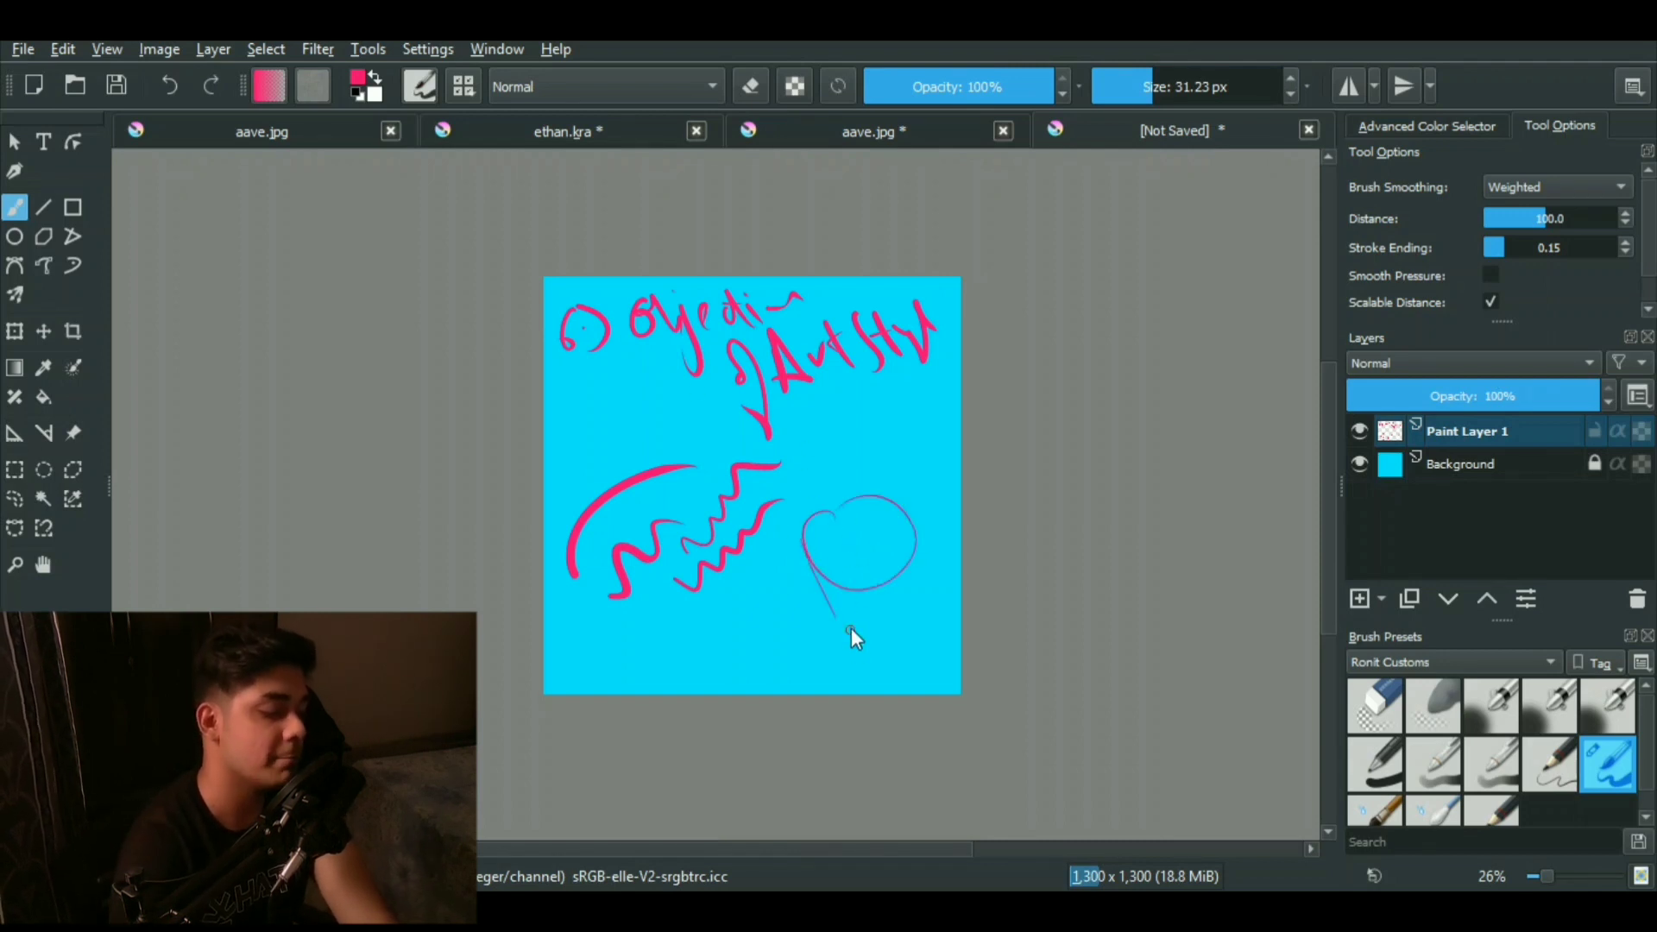
{"action": "left_click_drag", "start_coordinate": [841, 629], "coordinate": [908, 593]}
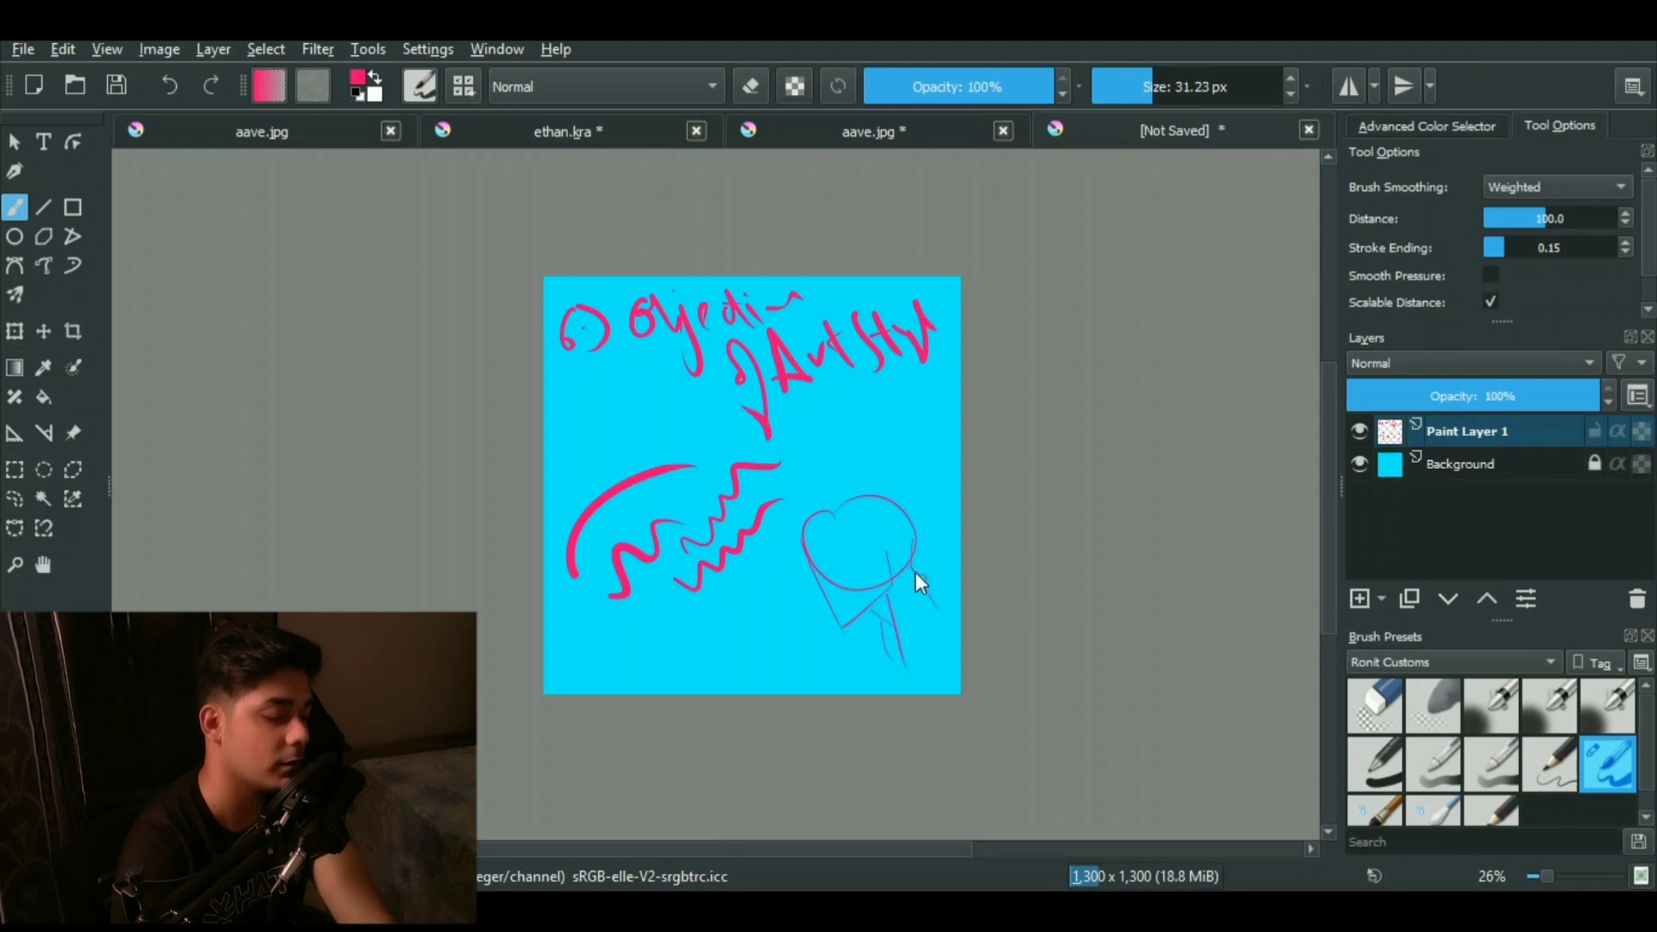
{"action": "mouse_move", "coordinate": [914, 571]}
{"action": "left_mouse_down"}
{"action": "mouse_move", "coordinate": [947, 613]}
{"action": "mouse_move", "coordinate": [898, 658]}
{"action": "left_mouse_up"}
{"action": "mouse_move", "coordinate": [806, 518]}
{"action": "left_mouse_down"}
{"action": "mouse_move", "coordinate": [885, 485]}
{"action": "mouse_move", "coordinate": [909, 535]}
{"action": "left_mouse_up"}
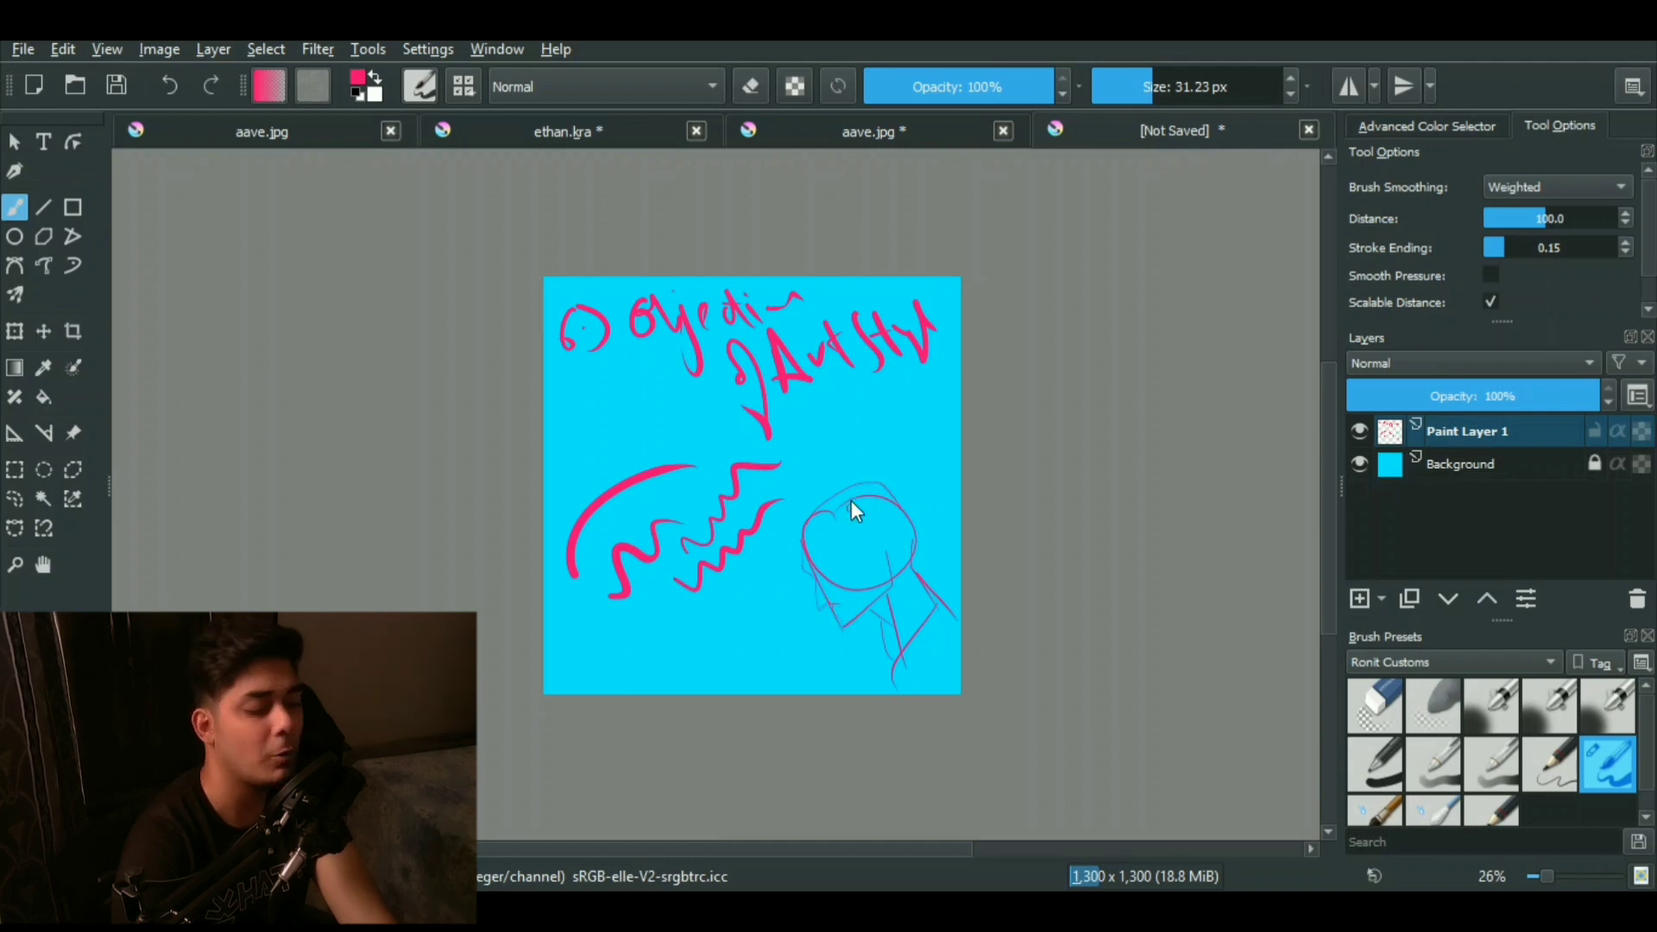
{"action": "left_click_drag", "start_coordinate": [851, 505], "coordinate": [865, 560]}
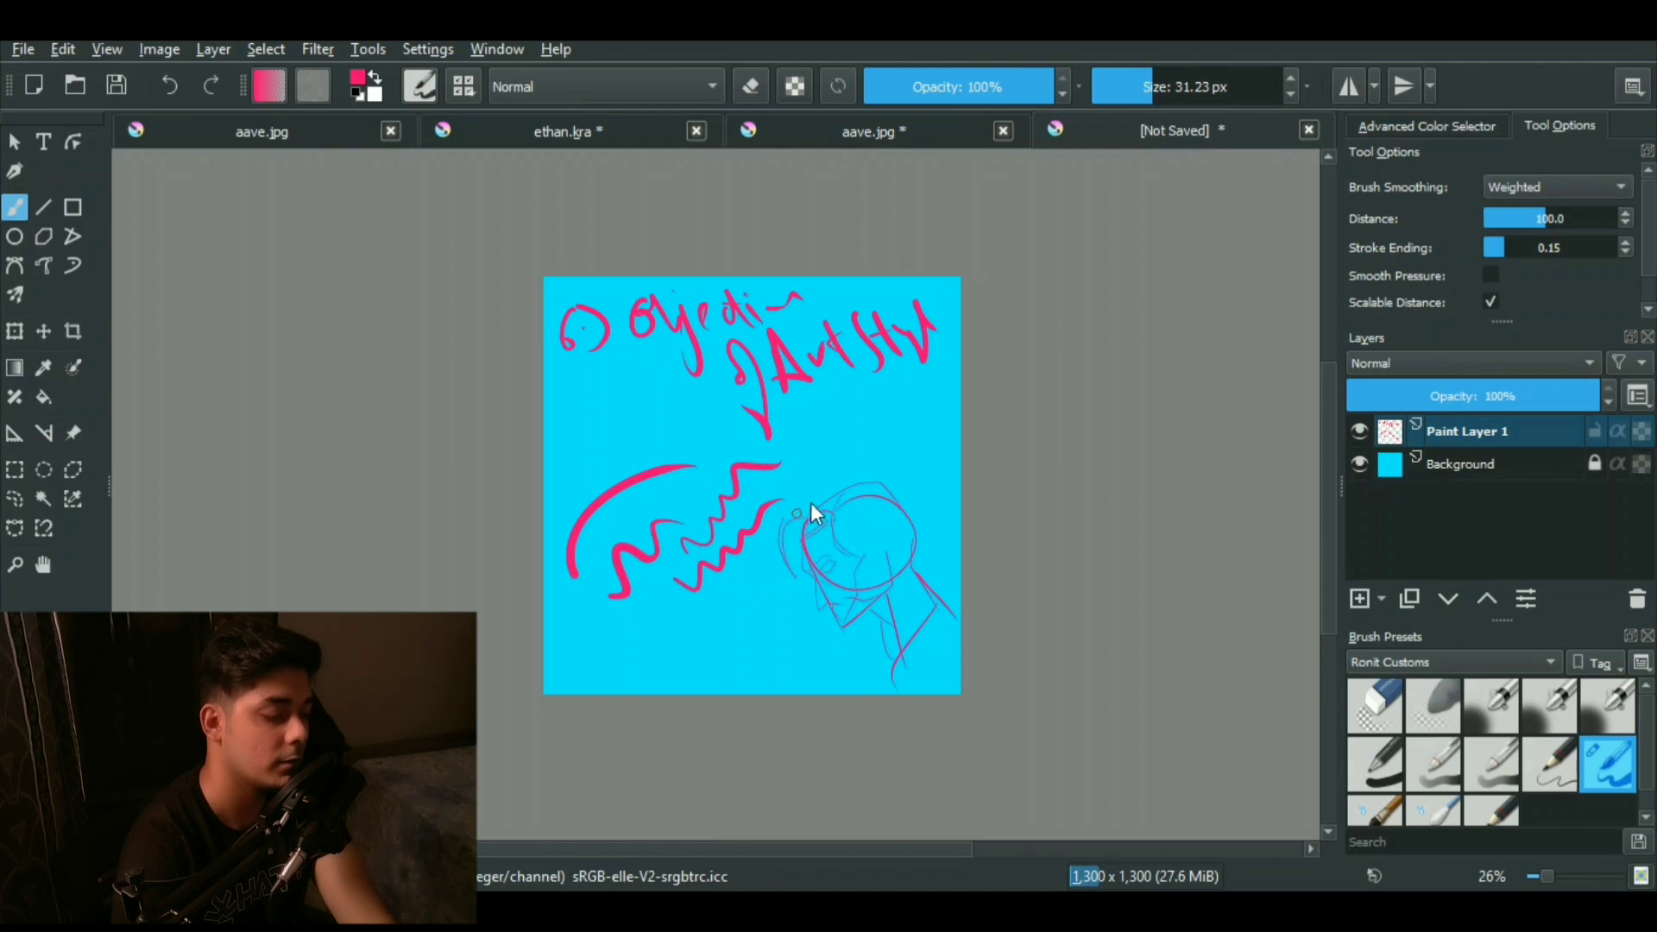
{"action": "left_click_drag", "start_coordinate": [915, 495], "coordinate": [925, 542]}
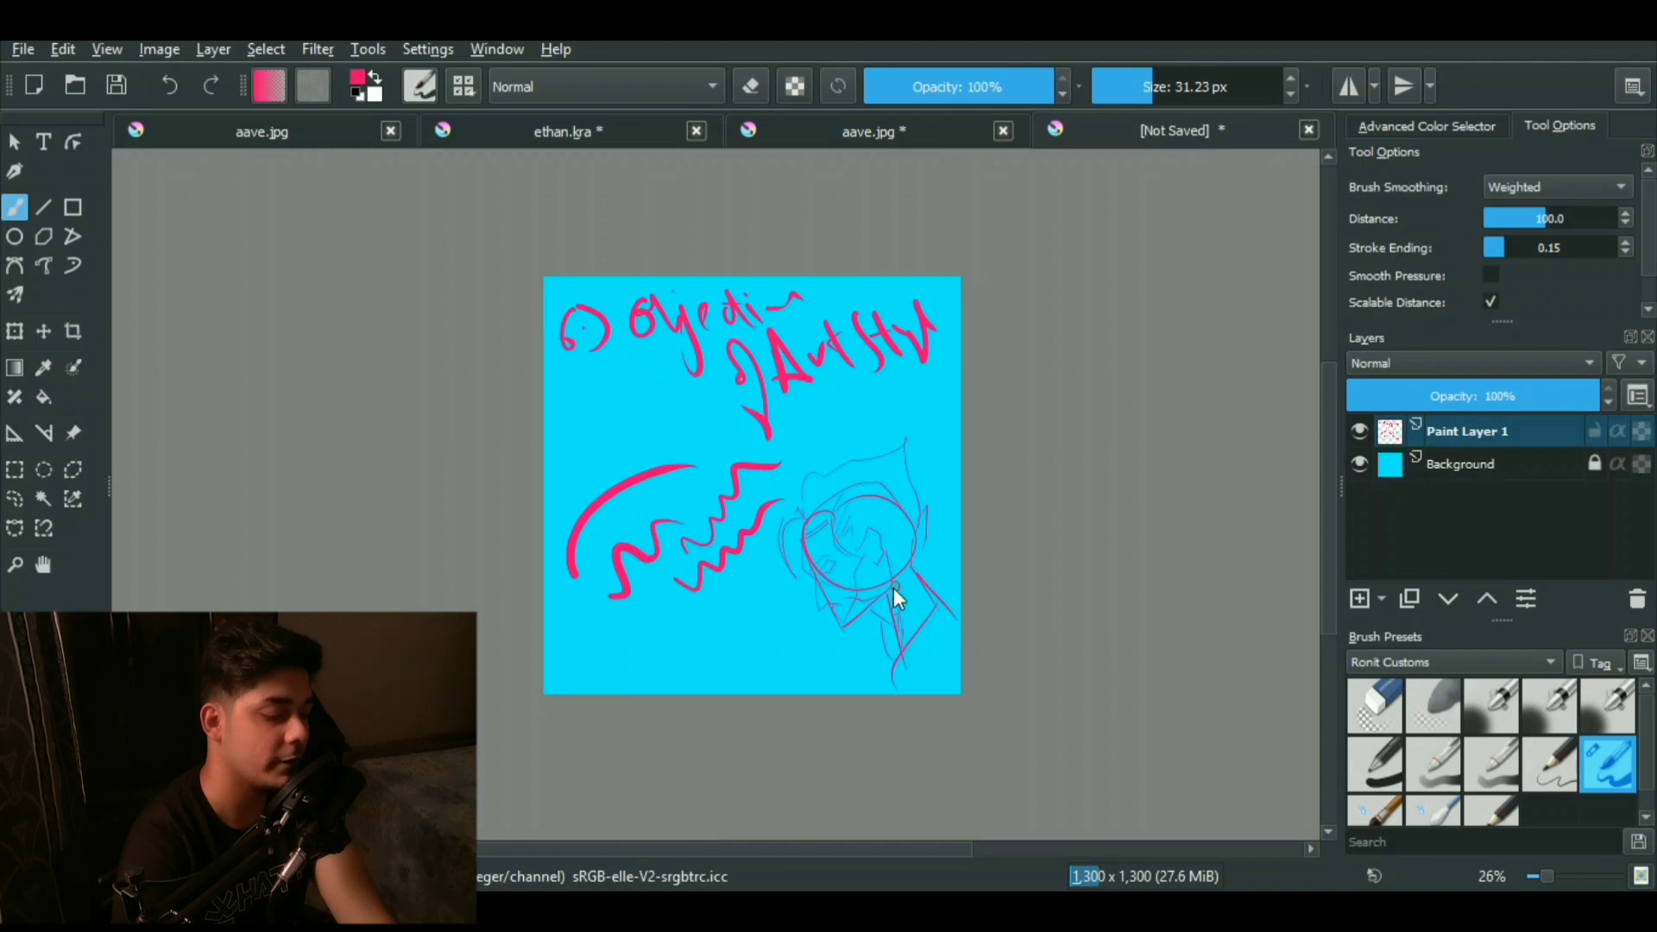
{"action": "mouse_move", "coordinate": [877, 619]}
{"action": "left_mouse_down"}
{"action": "mouse_move", "coordinate": [895, 659]}
{"action": "mouse_move", "coordinate": [888, 573]}
{"action": "left_mouse_up"}
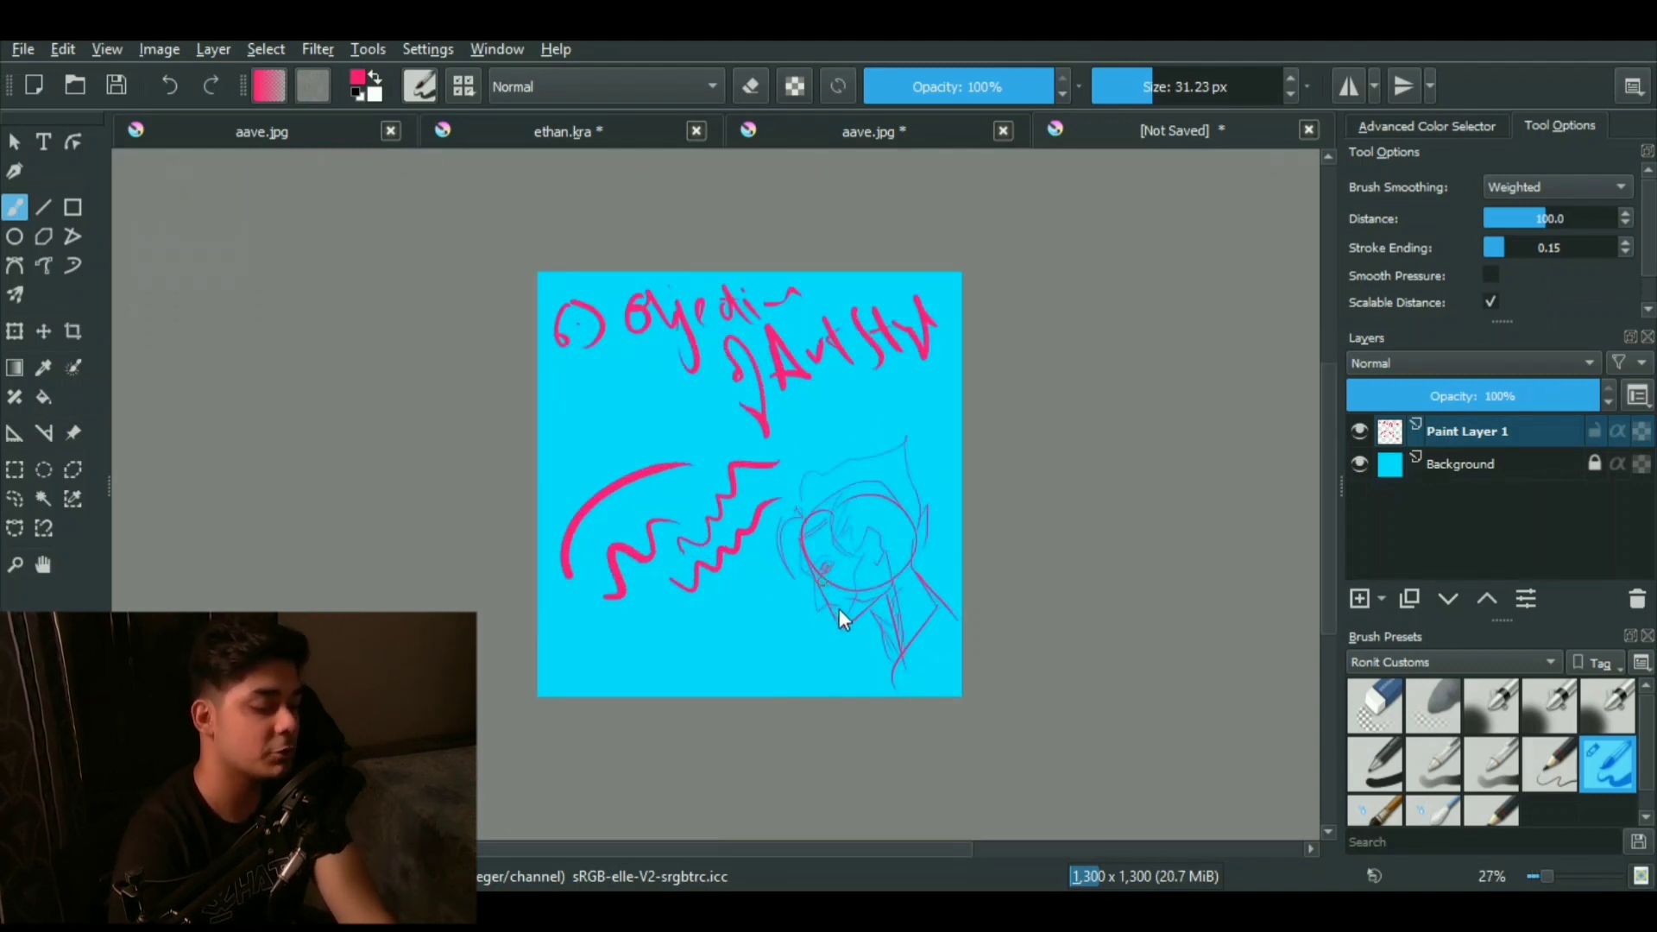
Step: Trace the sketched head's outer contour with thick pink strokes along the hair, ear, nape, jaw and neck
{"action": "scroll", "coordinate": [824, 587], "scroll_direction": "up", "scroll_amount": 1}
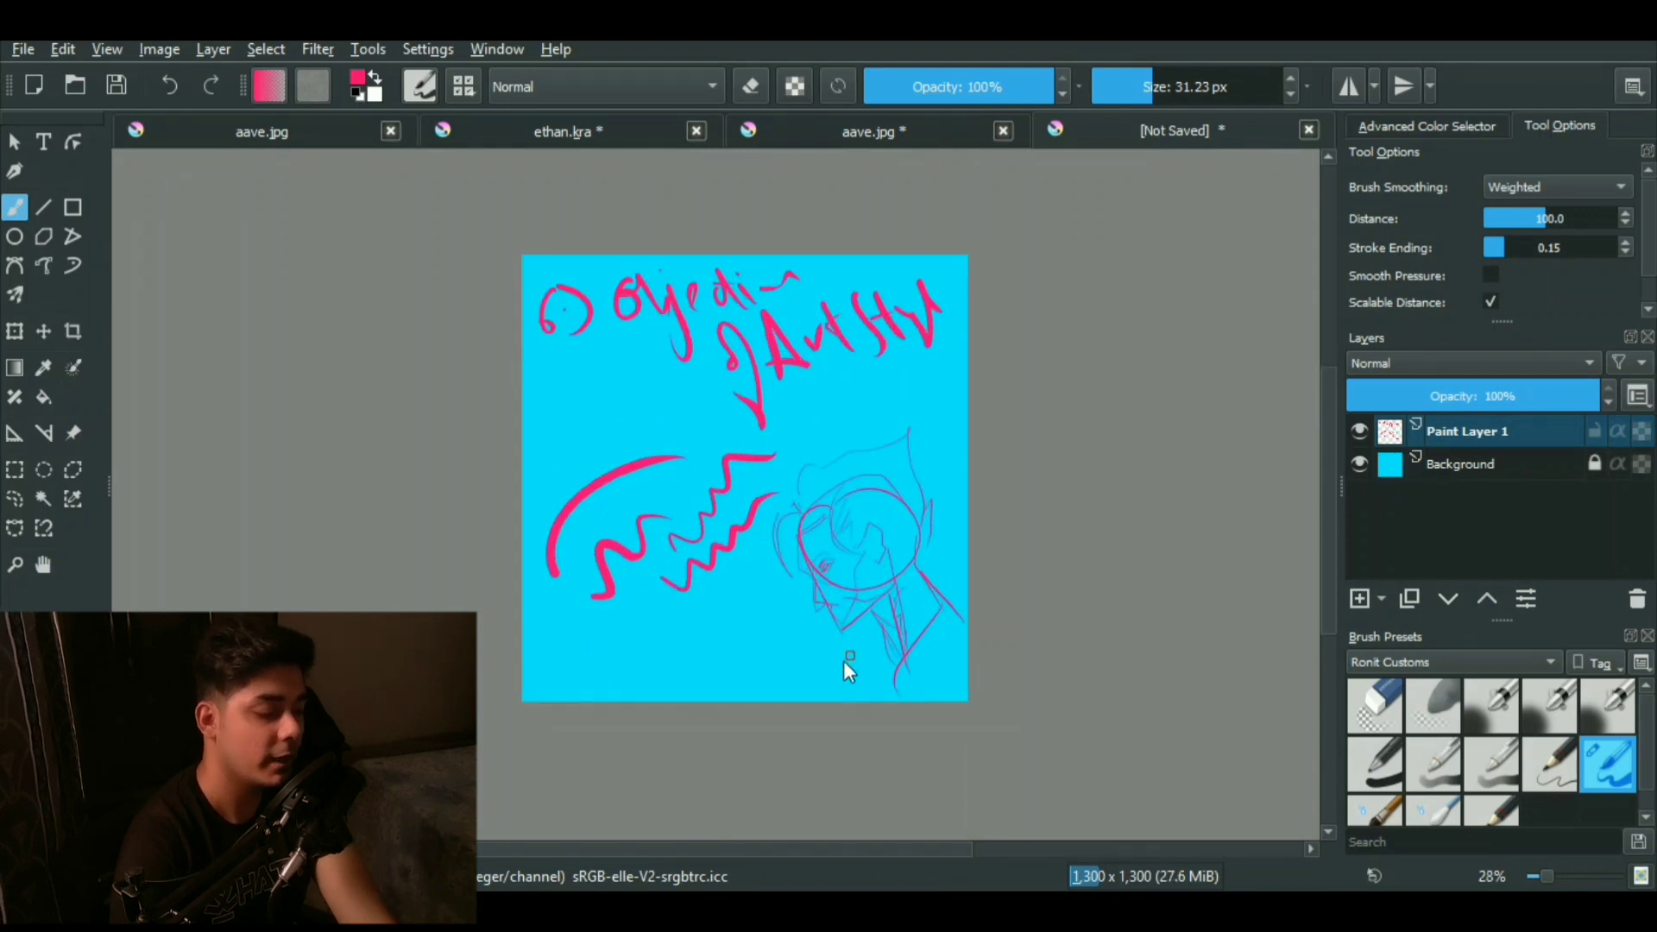
{"action": "scroll", "coordinate": [825, 551], "scroll_direction": "down", "scroll_amount": 1}
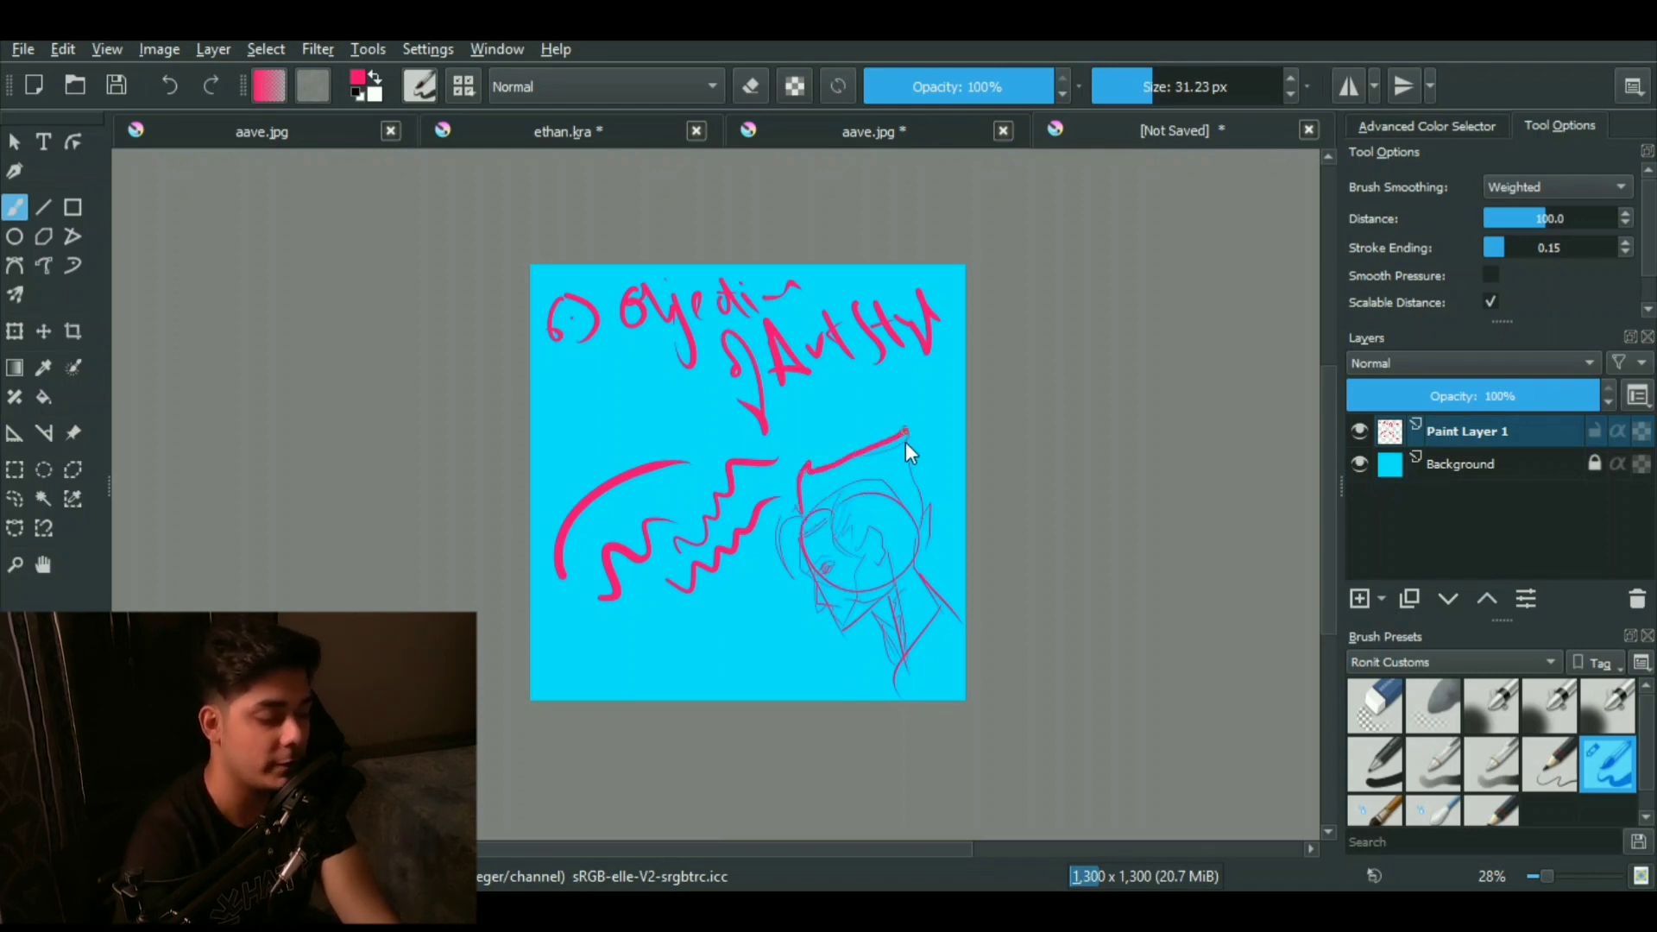
{"action": "left_click_drag", "start_coordinate": [937, 497], "coordinate": [926, 562]}
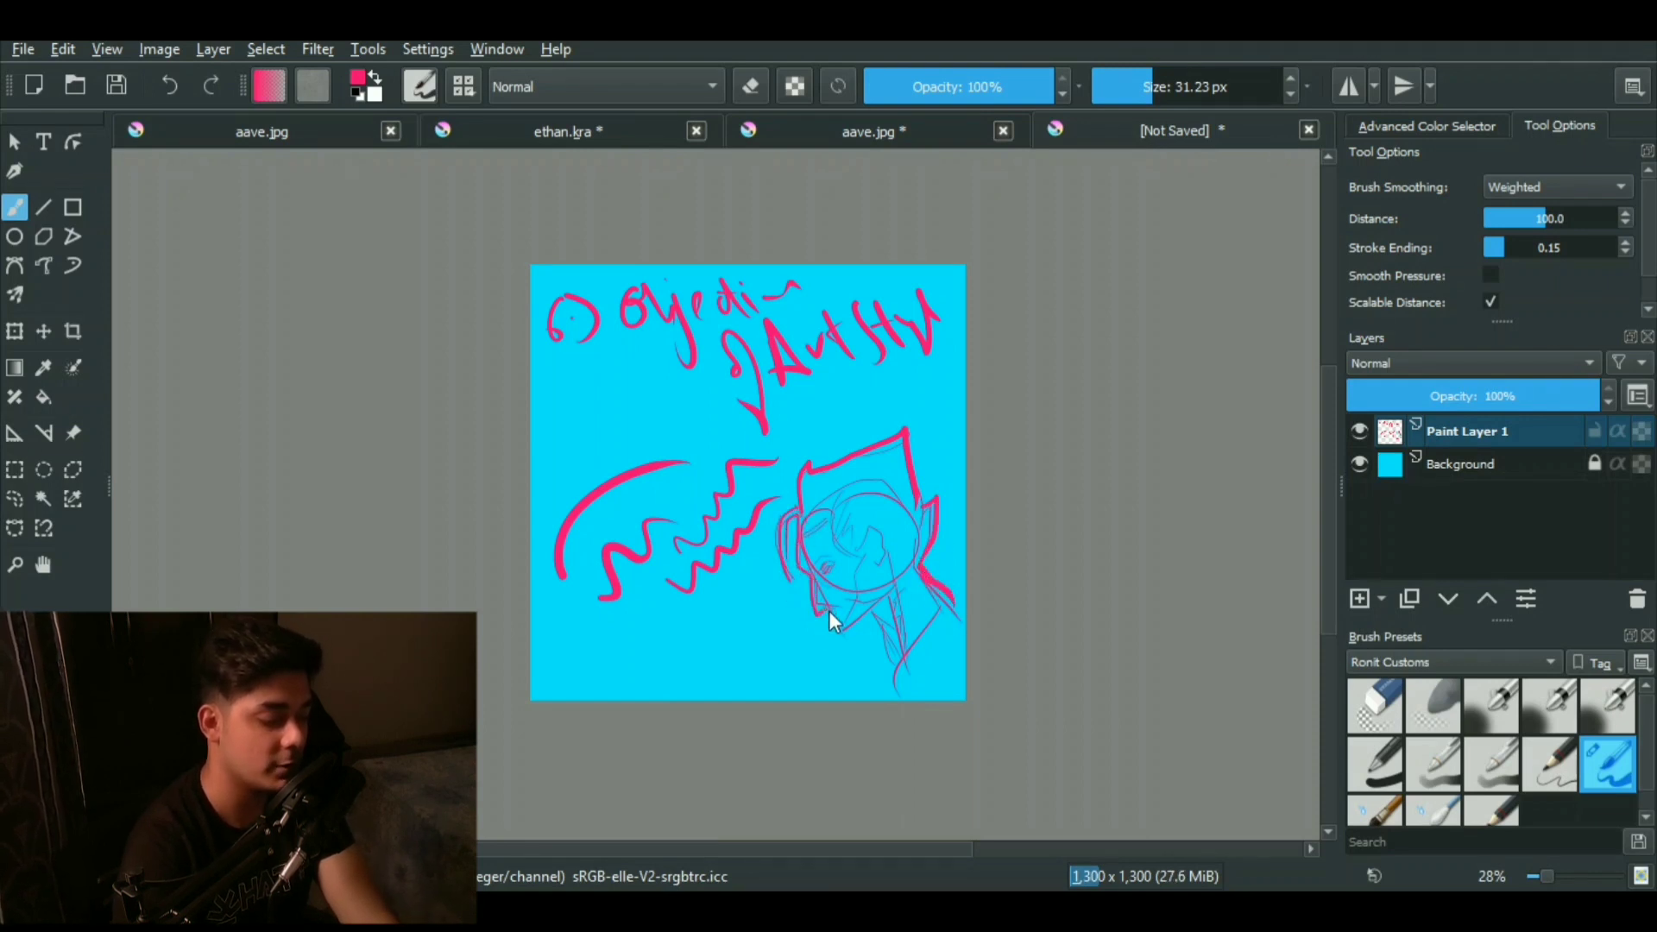
{"action": "mouse_move", "coordinate": [828, 612]}
{"action": "left_mouse_down"}
{"action": "mouse_move", "coordinate": [867, 615]}
{"action": "mouse_move", "coordinate": [893, 662]}
{"action": "mouse_move", "coordinate": [900, 629]}
{"action": "mouse_move", "coordinate": [911, 699]}
{"action": "mouse_move", "coordinate": [906, 642]}
{"action": "left_mouse_up"}
{"action": "key", "text": "ctrl+space"}
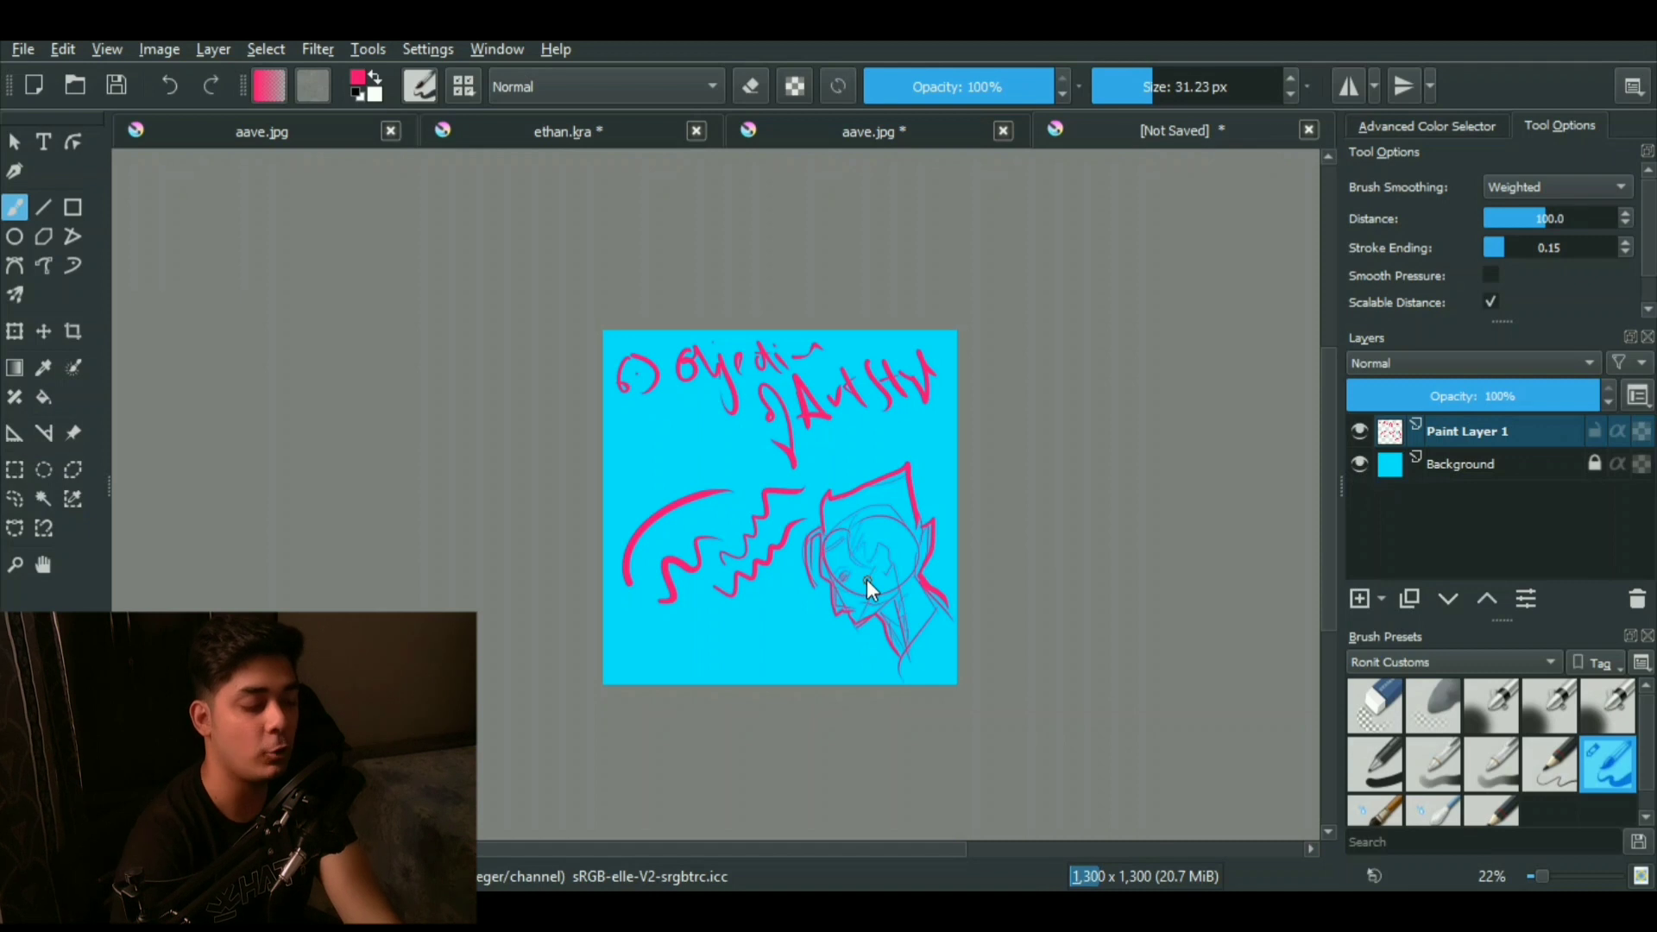
Step: Erase the thin construction circle inside the sketched head
{"action": "key", "text": "ctrl+space"}
{"action": "left_click_drag", "start_coordinate": [837, 601], "coordinate": [849, 509]}
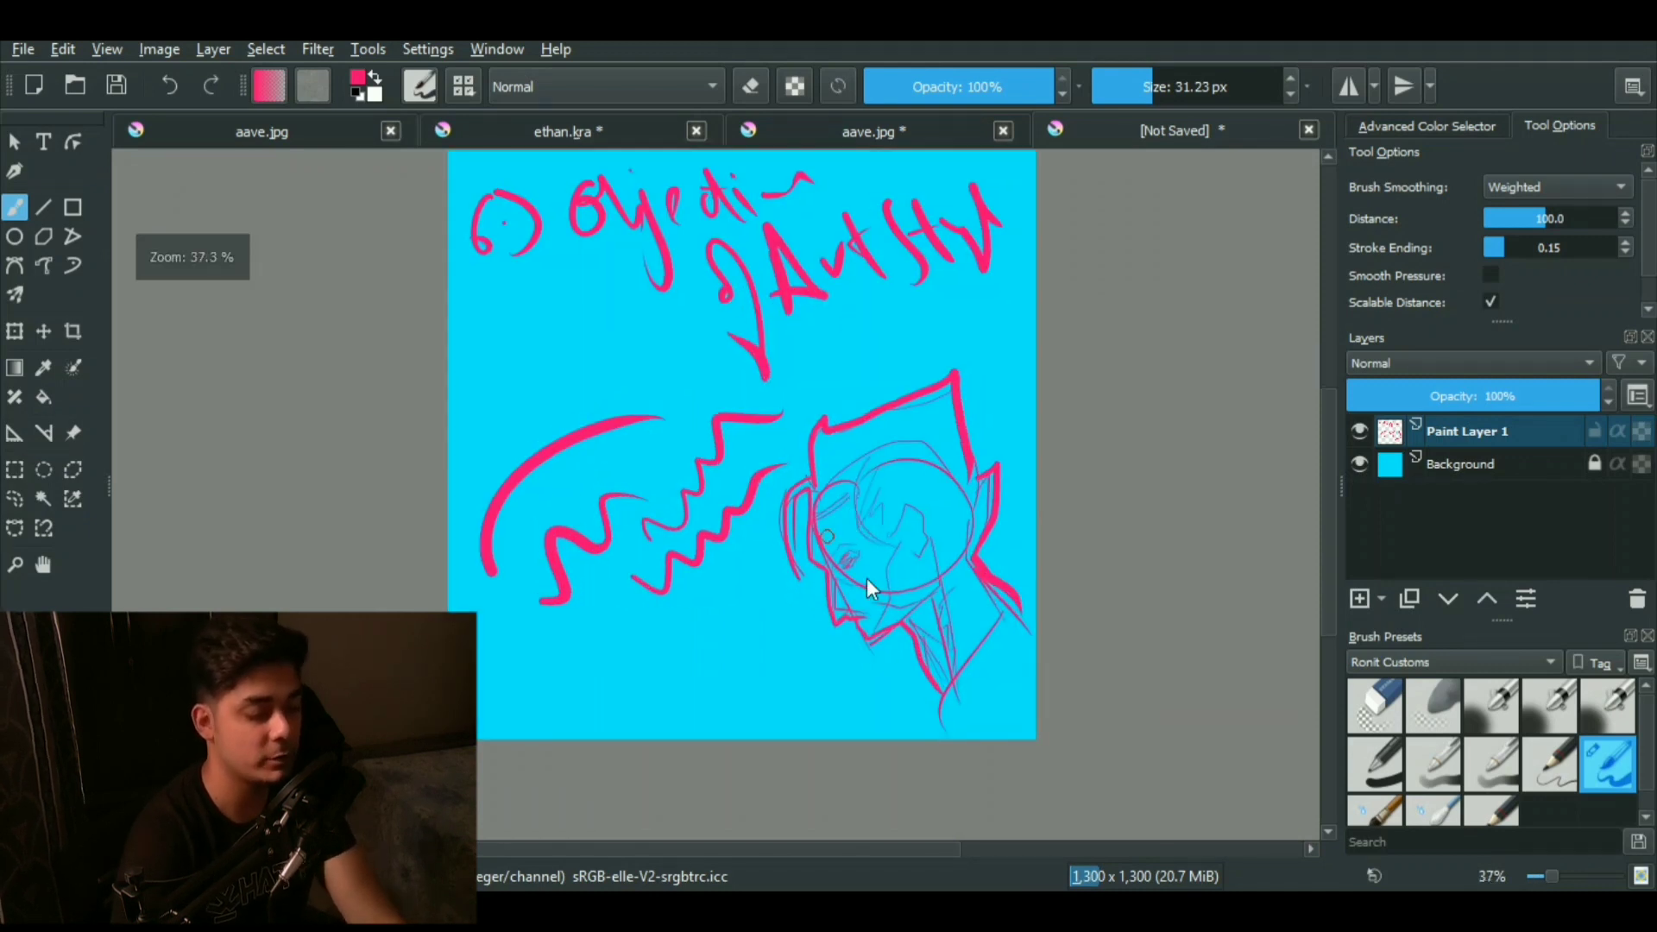
{"action": "left_click", "coordinate": [1360, 723]}
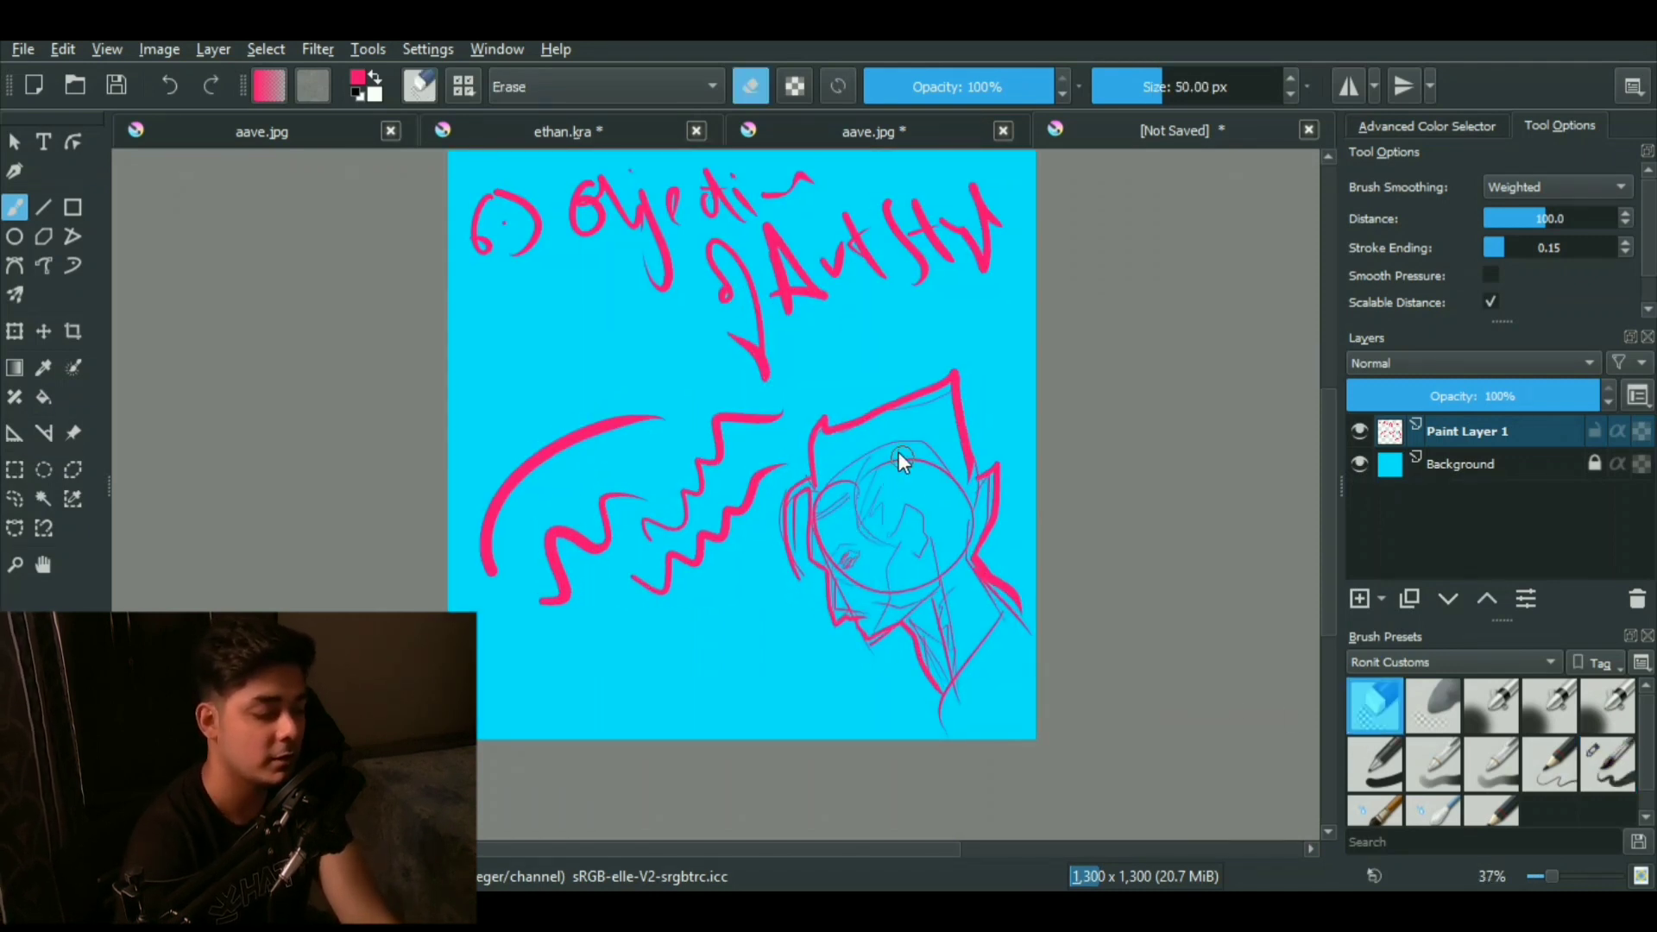
{"action": "left_click_drag", "start_coordinate": [891, 466], "coordinate": [886, 461]}
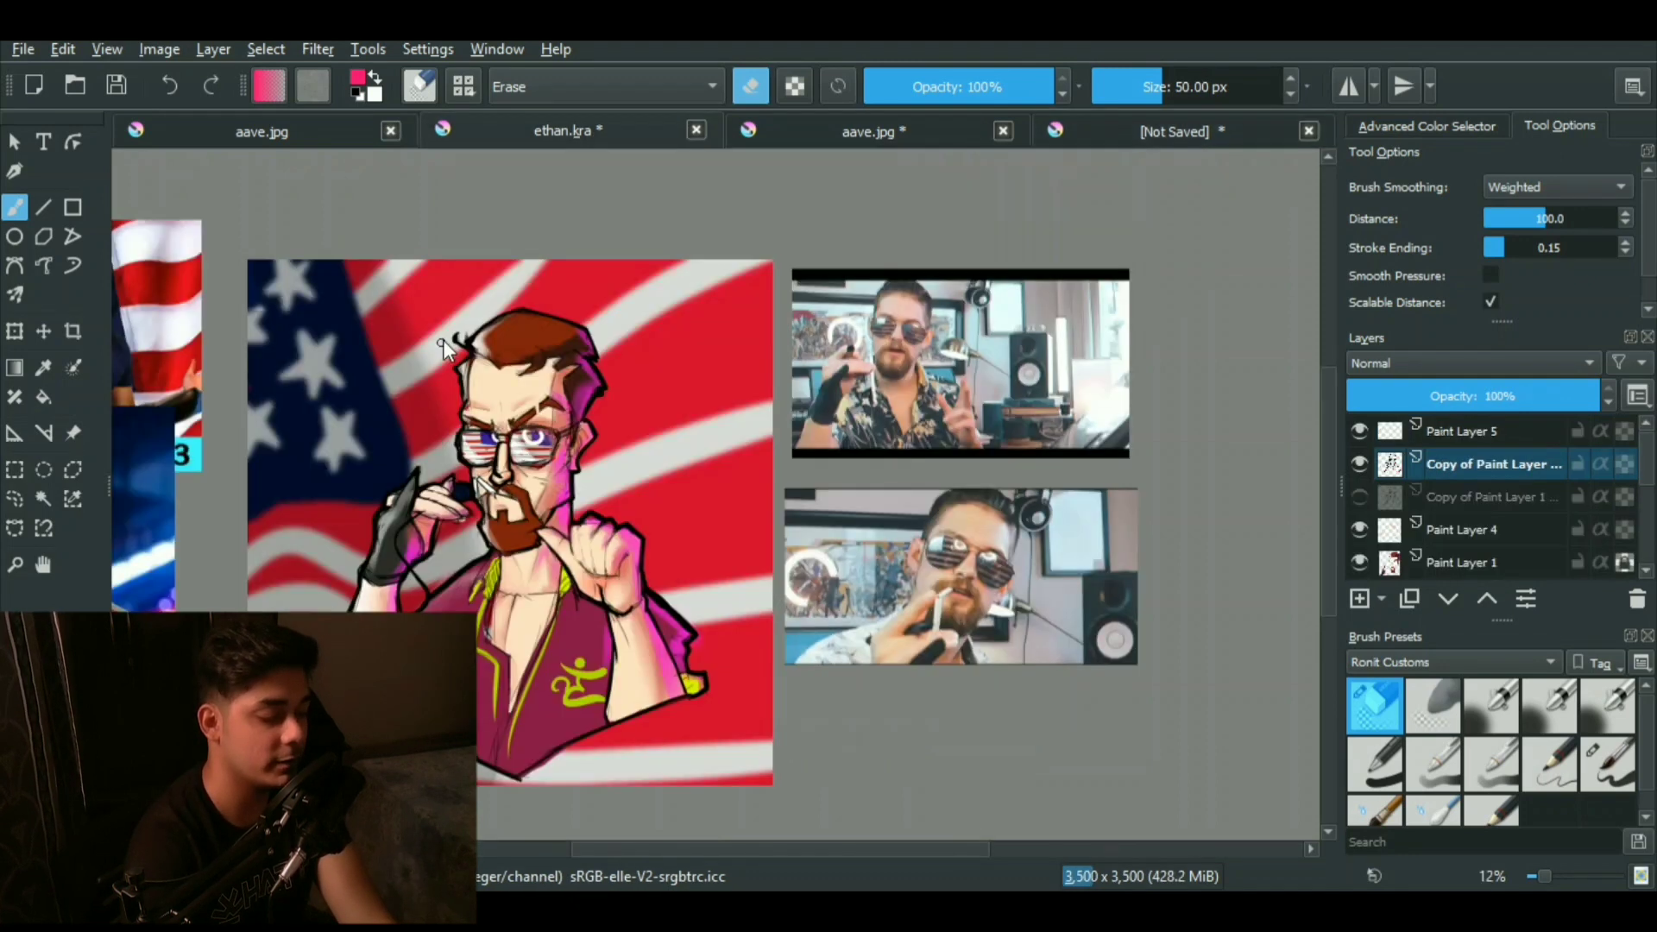
Step: Examine the line weights of the caricature in ethan.kra and the four-armed figure in aave.jpg, up close and from a distance
{"action": "scroll", "coordinate": [523, 439], "scroll_direction": "up", "scroll_amount": 5}
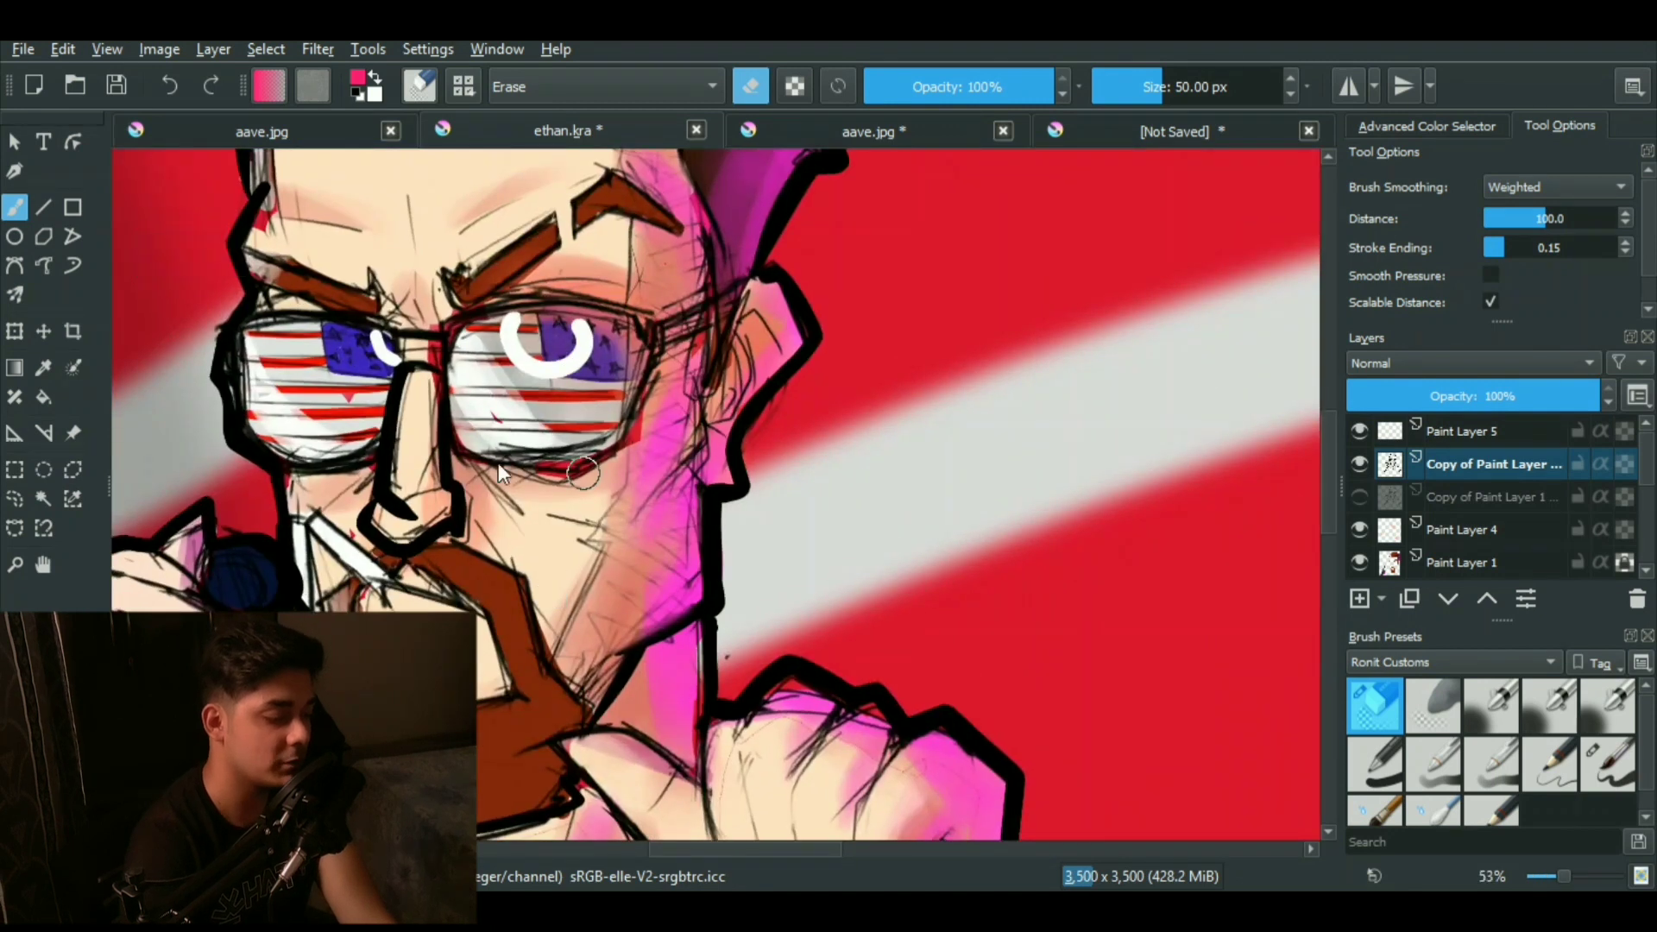
{"action": "scroll", "coordinate": [523, 489], "scroll_direction": "down", "scroll_amount": 5}
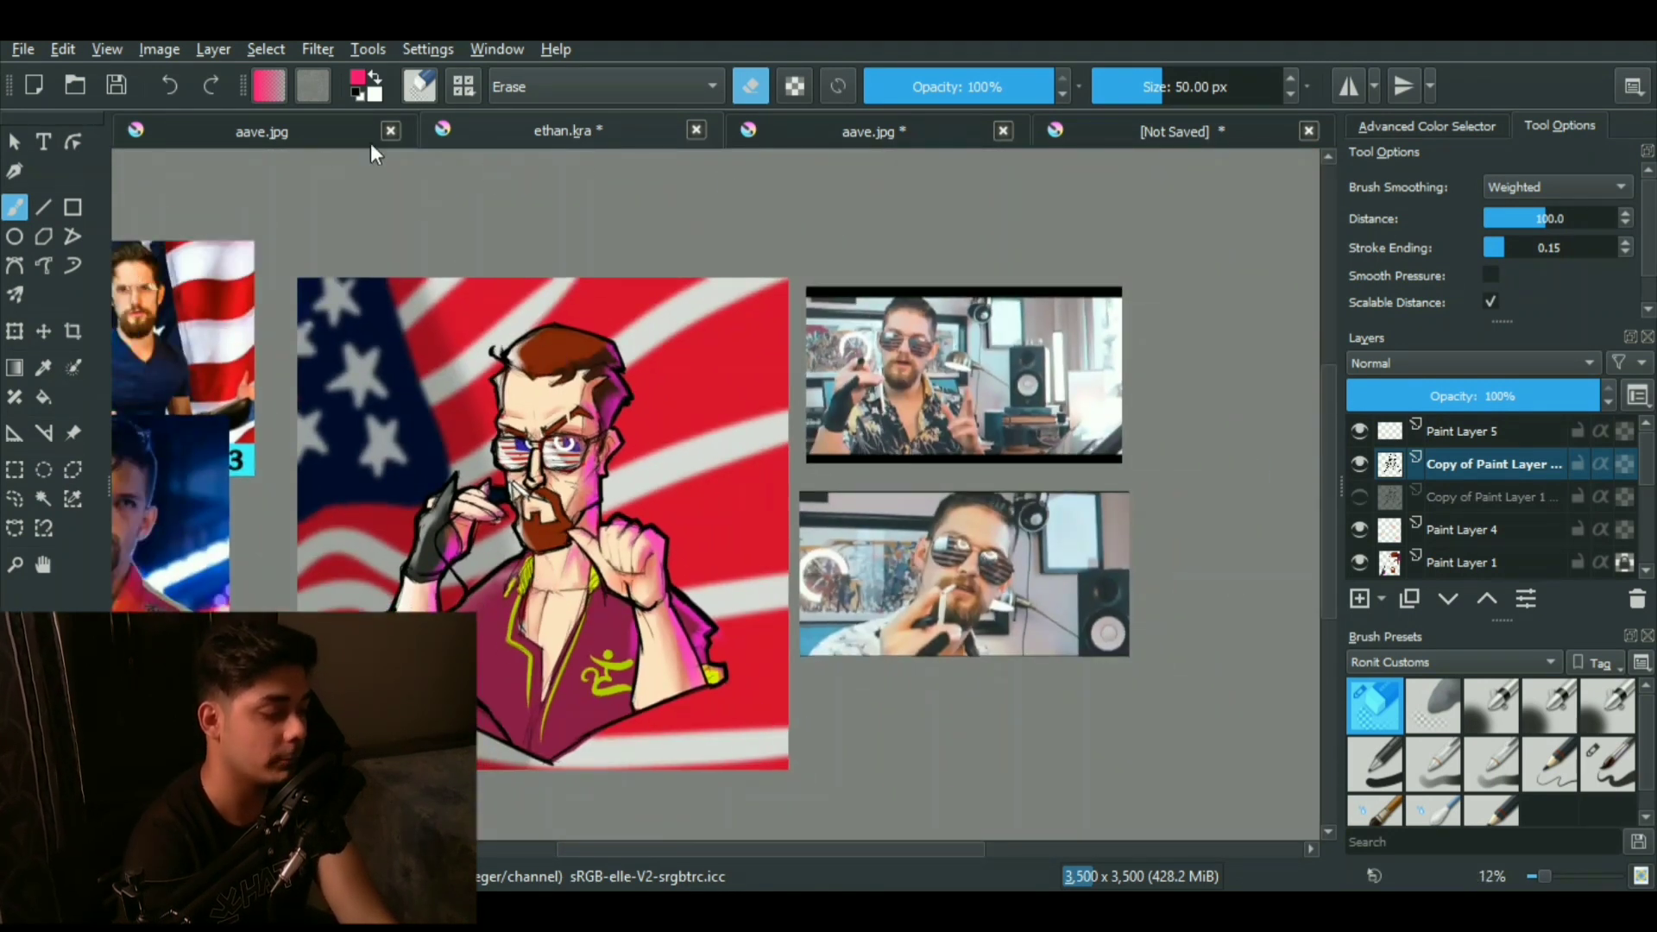
{"action": "left_click", "coordinate": [820, 137]}
{"action": "left_click_drag", "start_coordinate": [702, 411], "coordinate": [845, 377]}
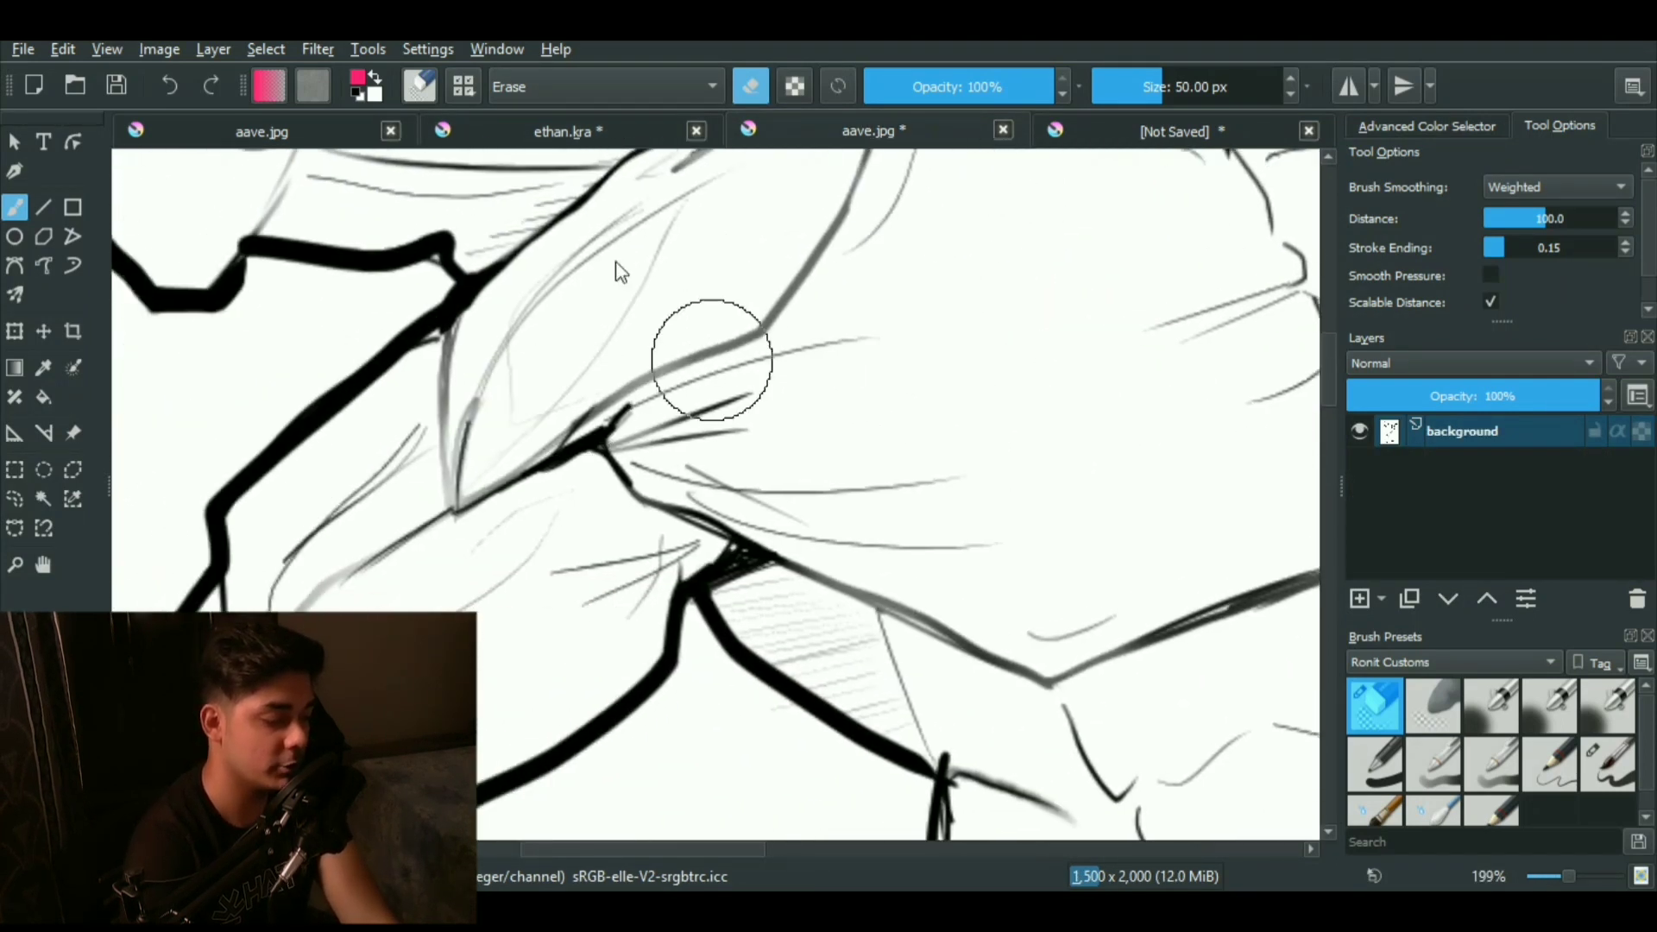
{"action": "left_click_drag", "start_coordinate": [727, 334], "coordinate": [604, 612]}
{"action": "left_click_drag", "start_coordinate": [747, 259], "coordinate": [582, 371]}
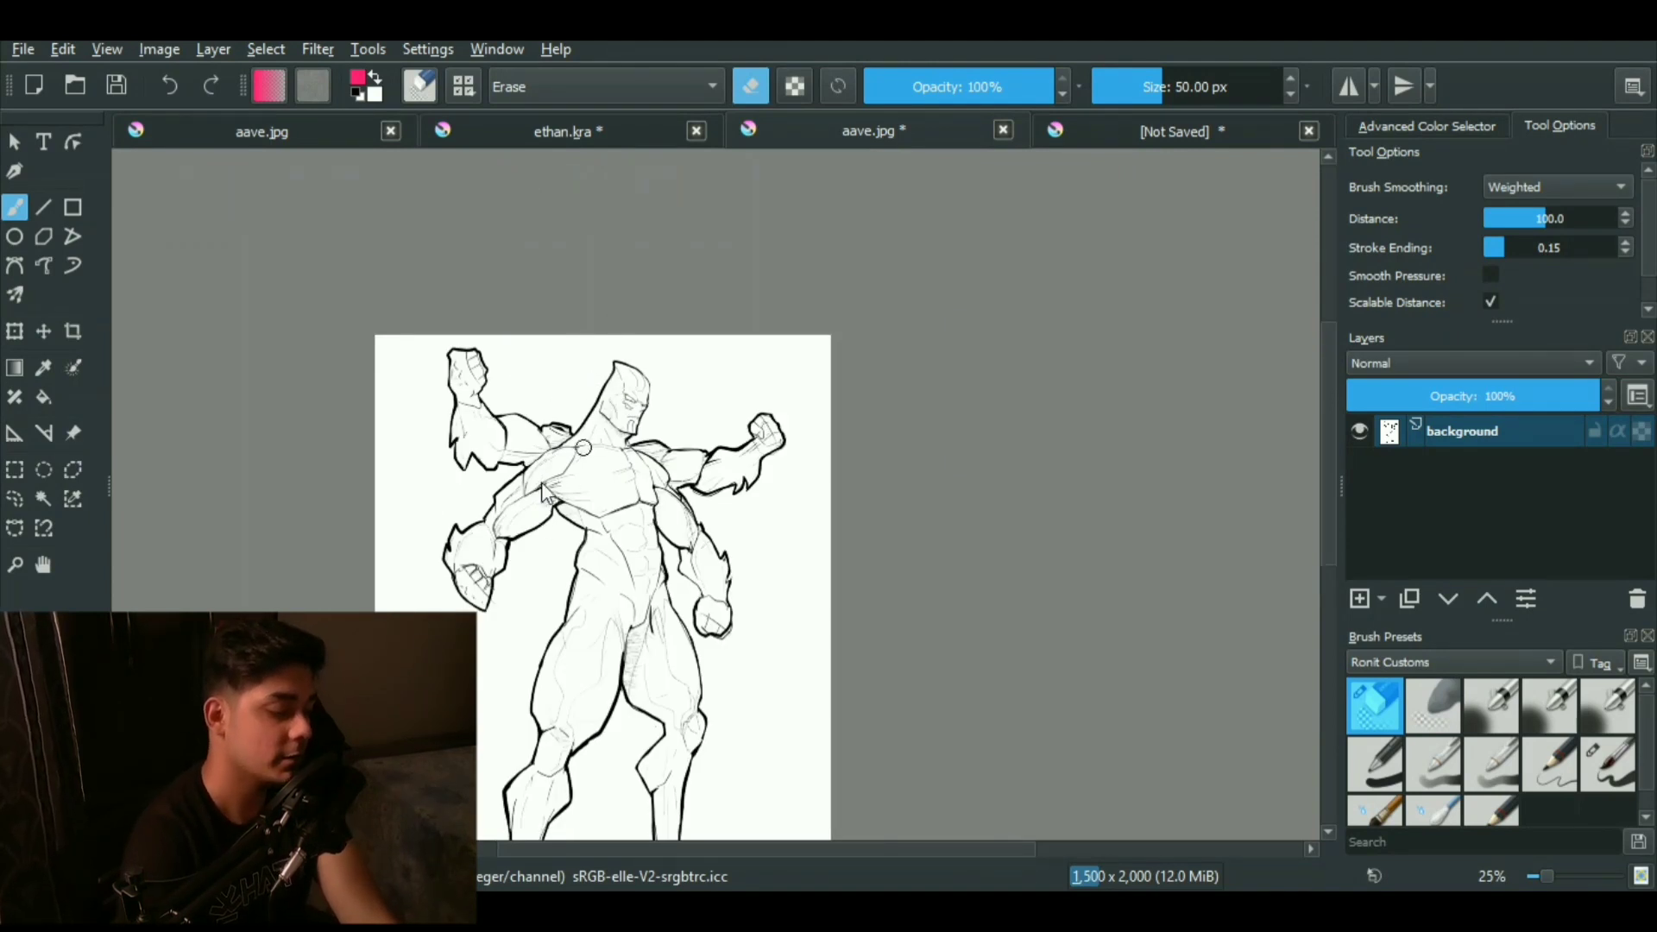
{"action": "scroll", "coordinate": [657, 569], "scroll_direction": "down", "scroll_amount": 2}
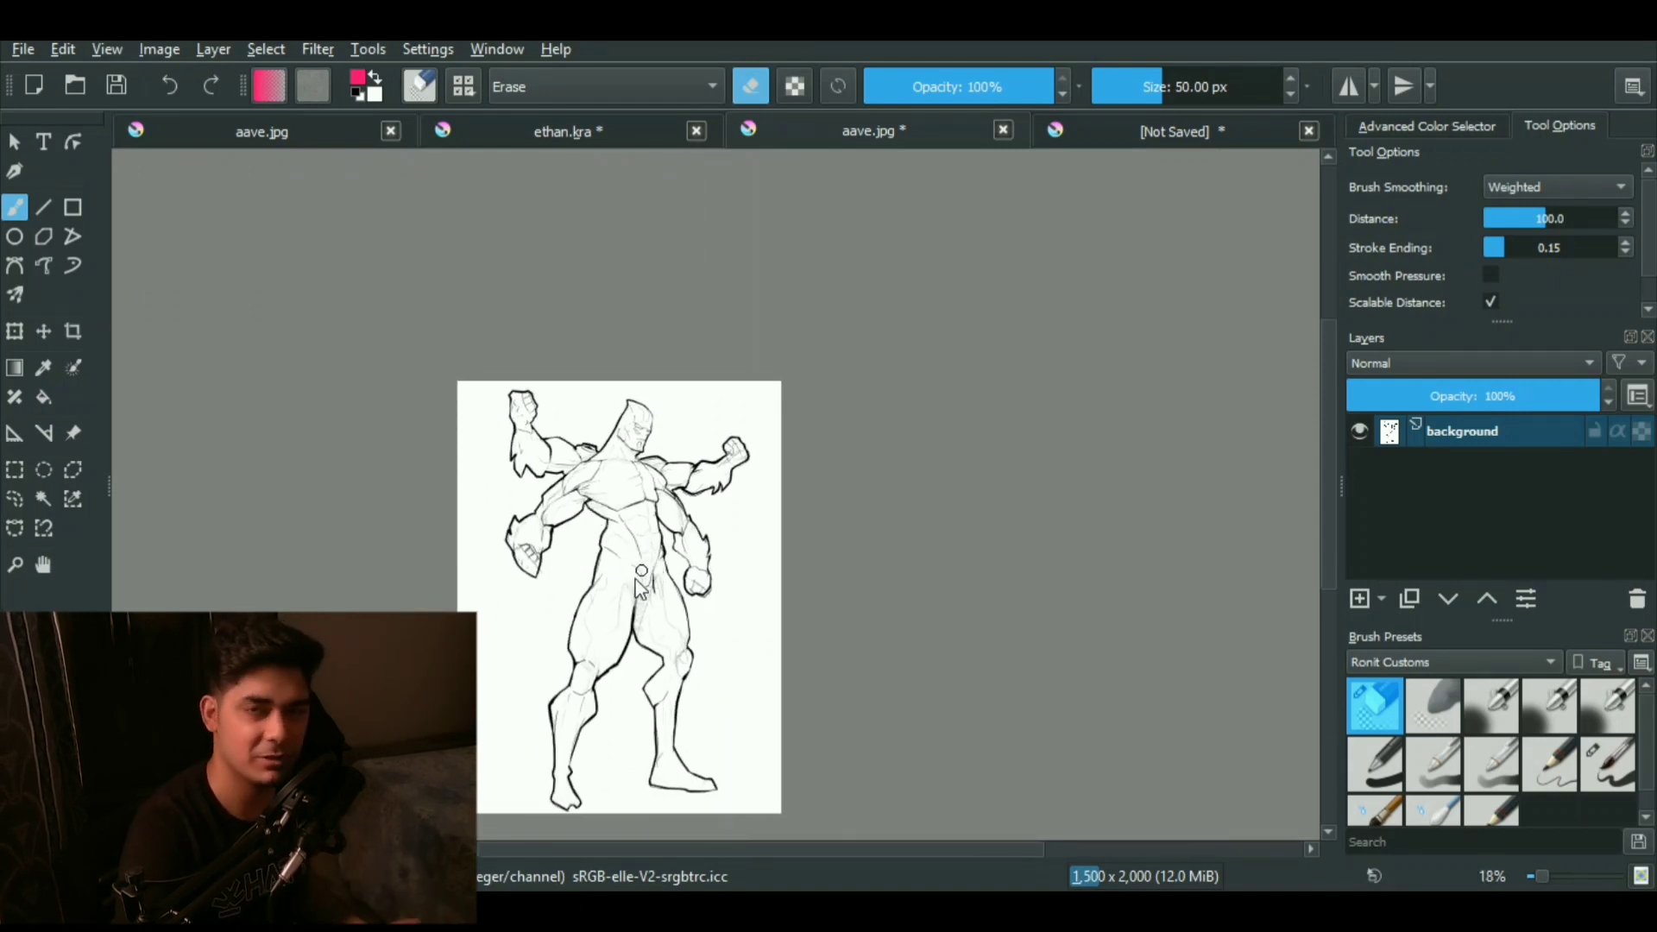
Step: Return to the unsaved blue canvas and erase parts of the heading's letter tail and the arrow below it
{"action": "left_click", "coordinate": [1111, 138]}
{"action": "scroll", "coordinate": [635, 293], "scroll_direction": "down", "scroll_amount": 2}
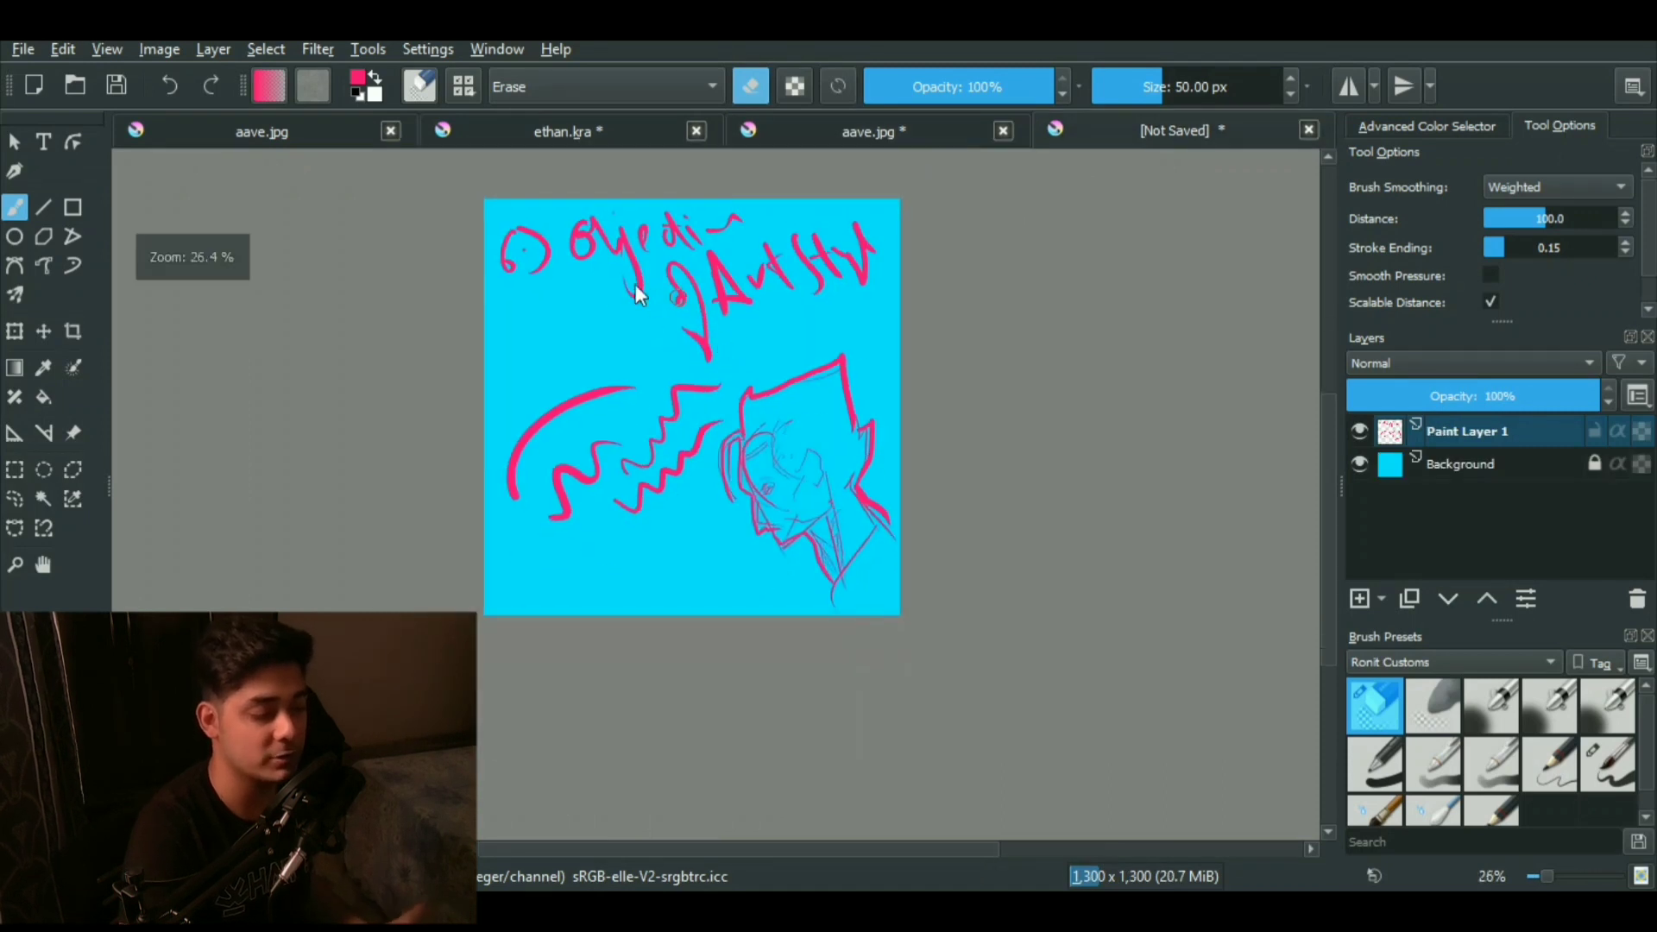
{"action": "left_click_drag", "start_coordinate": [636, 262], "coordinate": [646, 262]}
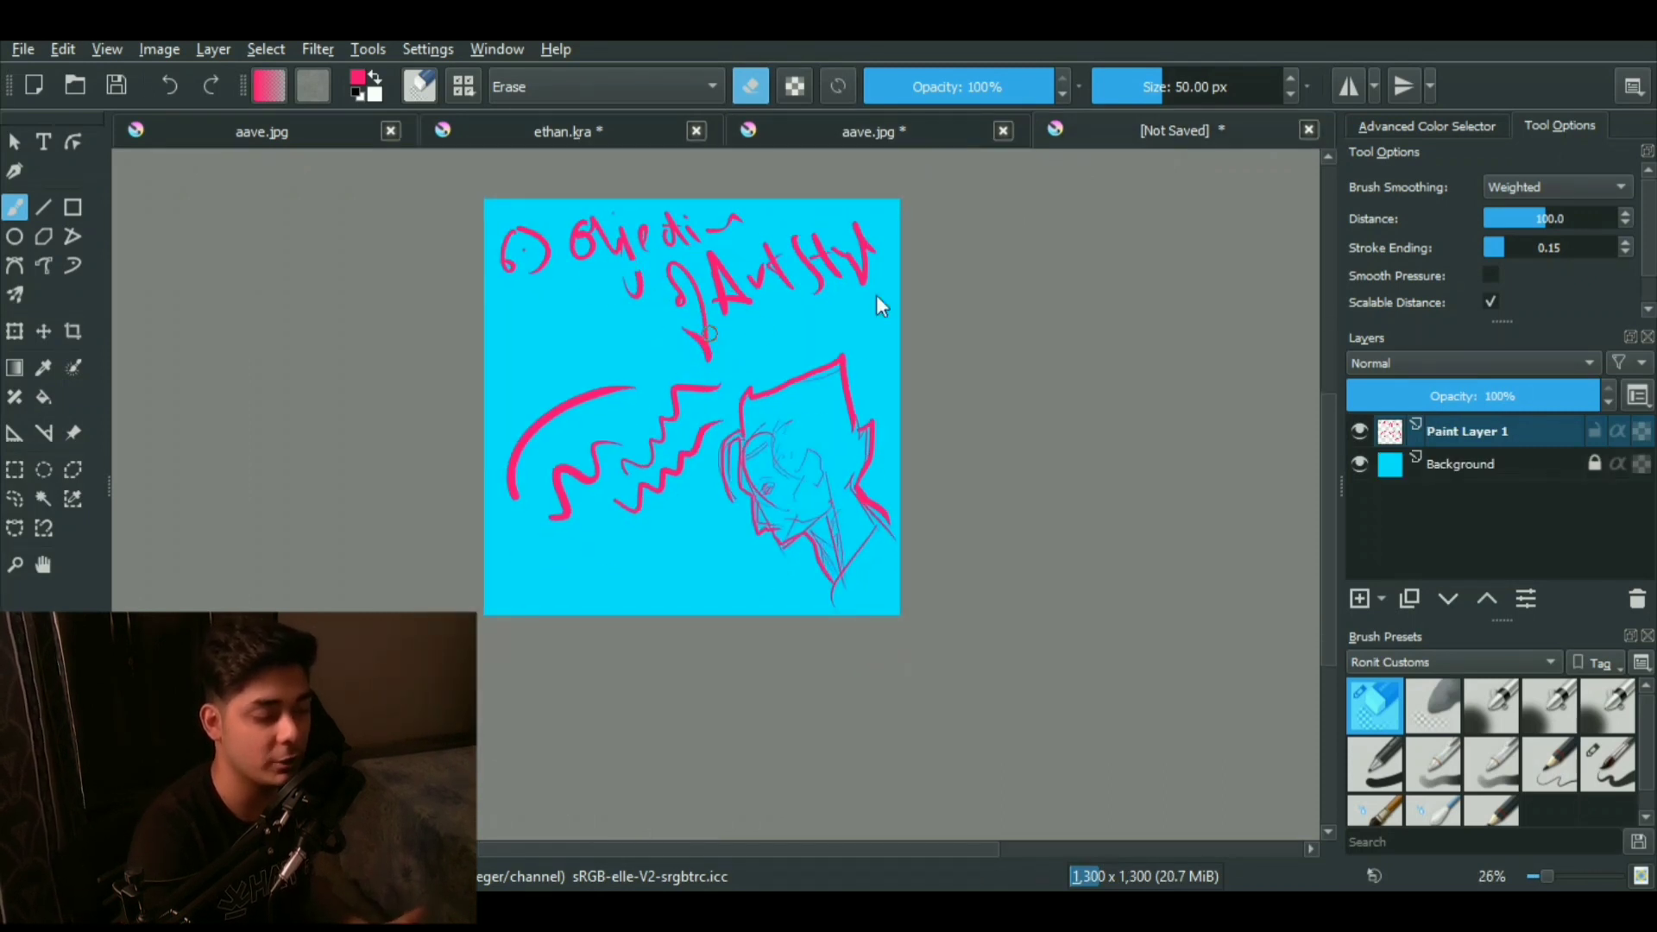
{"action": "left_click_drag", "start_coordinate": [709, 338], "coordinate": [692, 335]}
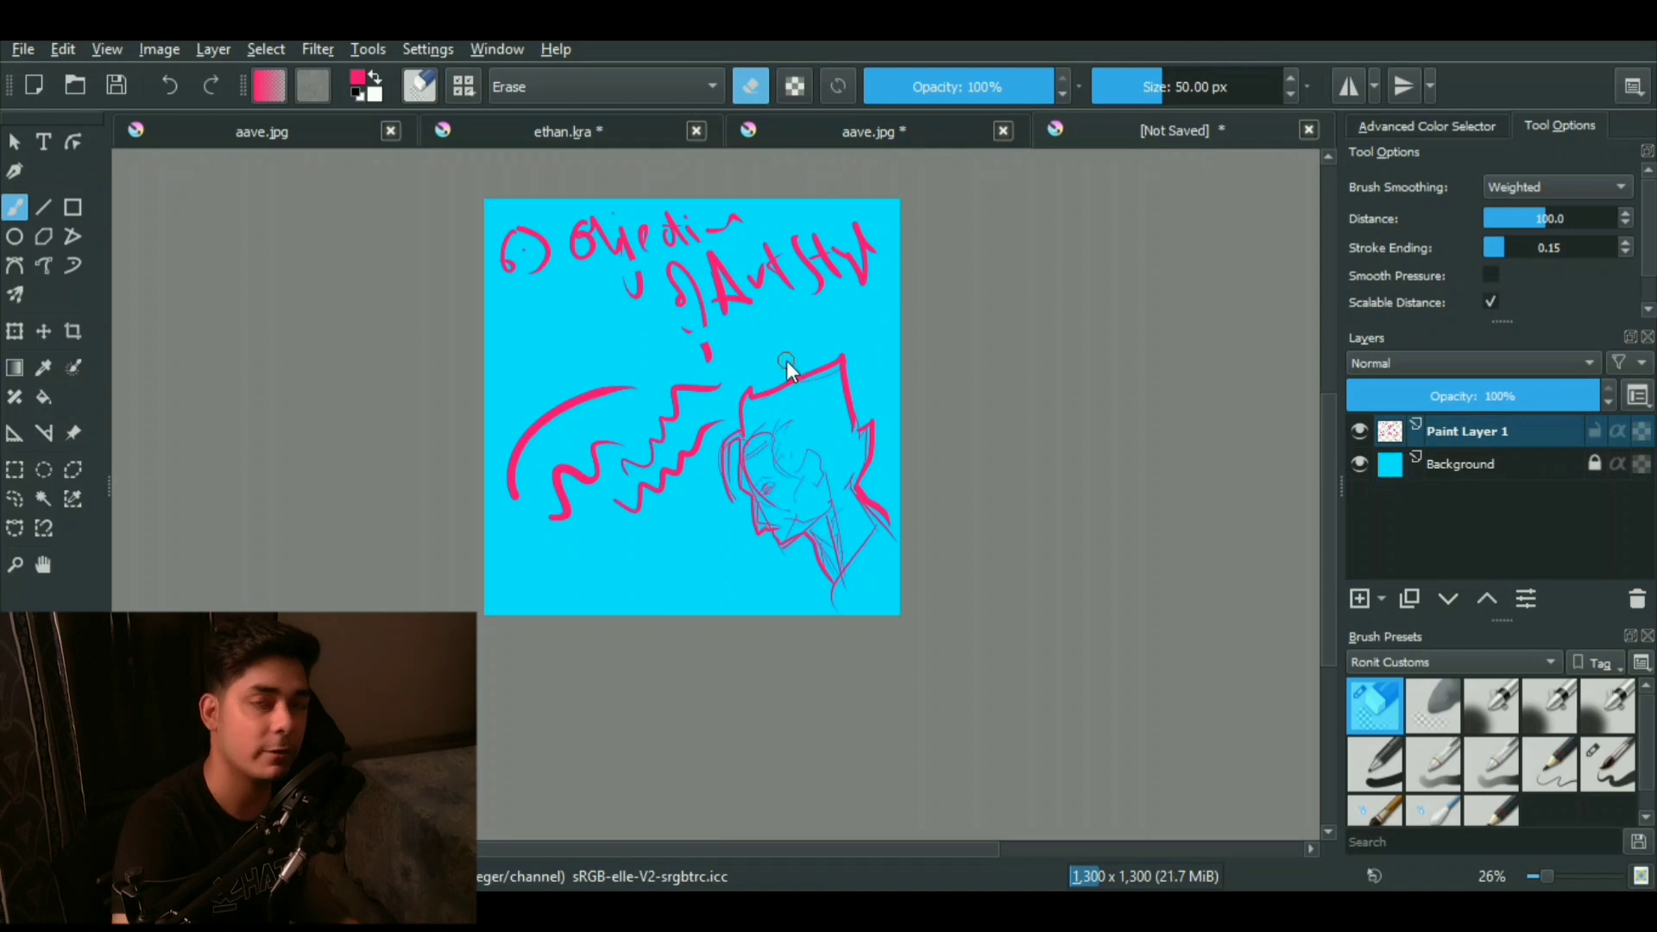
{"action": "left_click_drag", "start_coordinate": [771, 469], "coordinate": [784, 484]}
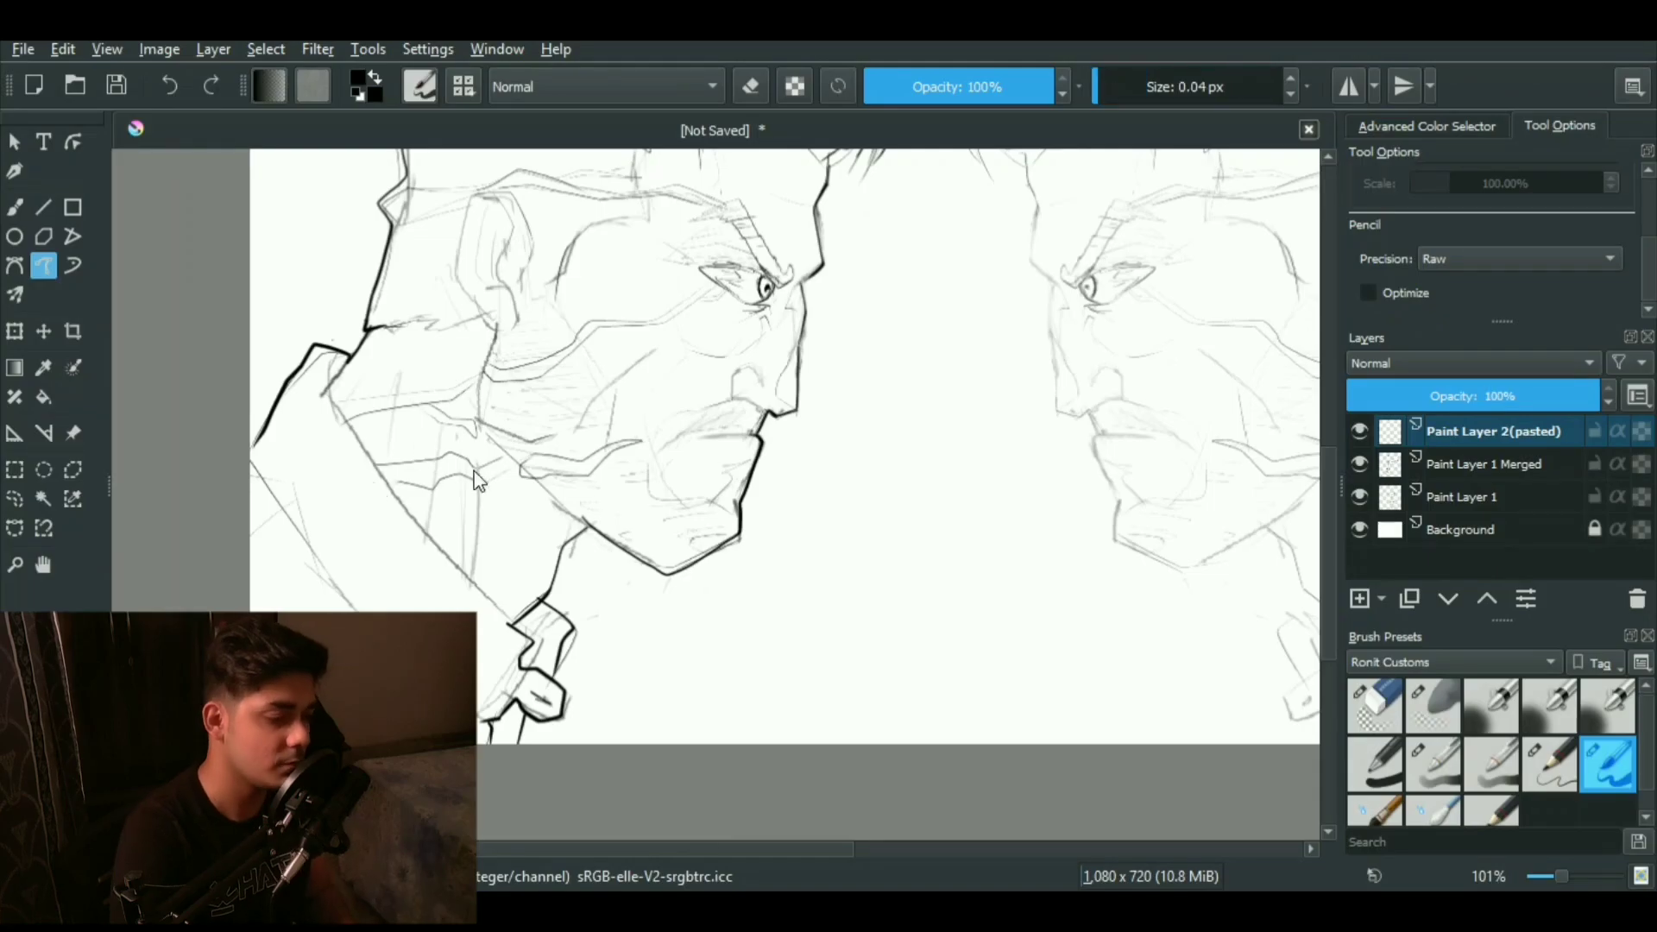
Step: In the two-heads drawing, add solid black tapered shapes along the left head's cheek and neck scar lines with the Freehand Path tool
{"action": "mouse_move", "coordinate": [473, 471]}
{"action": "left_mouse_down"}
{"action": "mouse_move", "coordinate": [516, 461]}
{"action": "mouse_move", "coordinate": [377, 466]}
{"action": "mouse_move", "coordinate": [640, 442]}
{"action": "mouse_move", "coordinate": [521, 468]}
{"action": "left_mouse_up"}
{"action": "left_click_drag", "start_coordinate": [481, 392], "coordinate": [563, 483]}
{"action": "left_click_drag", "start_coordinate": [563, 502], "coordinate": [567, 485]}
{"action": "left_click_drag", "start_coordinate": [389, 493], "coordinate": [564, 540]}
{"action": "key", "text": "ctrl+z"}
{"action": "mouse_move", "coordinate": [389, 493]}
{"action": "left_mouse_down"}
{"action": "mouse_move", "coordinate": [522, 504]}
{"action": "mouse_move", "coordinate": [406, 516]}
{"action": "left_mouse_up"}
{"action": "scroll", "coordinate": [462, 492], "scroll_direction": "down", "scroll_amount": 1}
{"action": "mouse_move", "coordinate": [580, 482]}
{"action": "left_mouse_down"}
{"action": "mouse_move", "coordinate": [425, 507]}
{"action": "mouse_move", "coordinate": [459, 496]}
{"action": "mouse_move", "coordinate": [397, 494]}
{"action": "left_mouse_up"}
{"action": "mouse_move", "coordinate": [491, 464]}
{"action": "left_mouse_down"}
{"action": "mouse_move", "coordinate": [504, 445]}
{"action": "mouse_move", "coordinate": [496, 467]}
{"action": "mouse_move", "coordinate": [591, 439]}
{"action": "mouse_move", "coordinate": [521, 447]}
{"action": "left_mouse_up"}
{"action": "scroll", "coordinate": [511, 477], "scroll_direction": "down", "scroll_amount": 1}
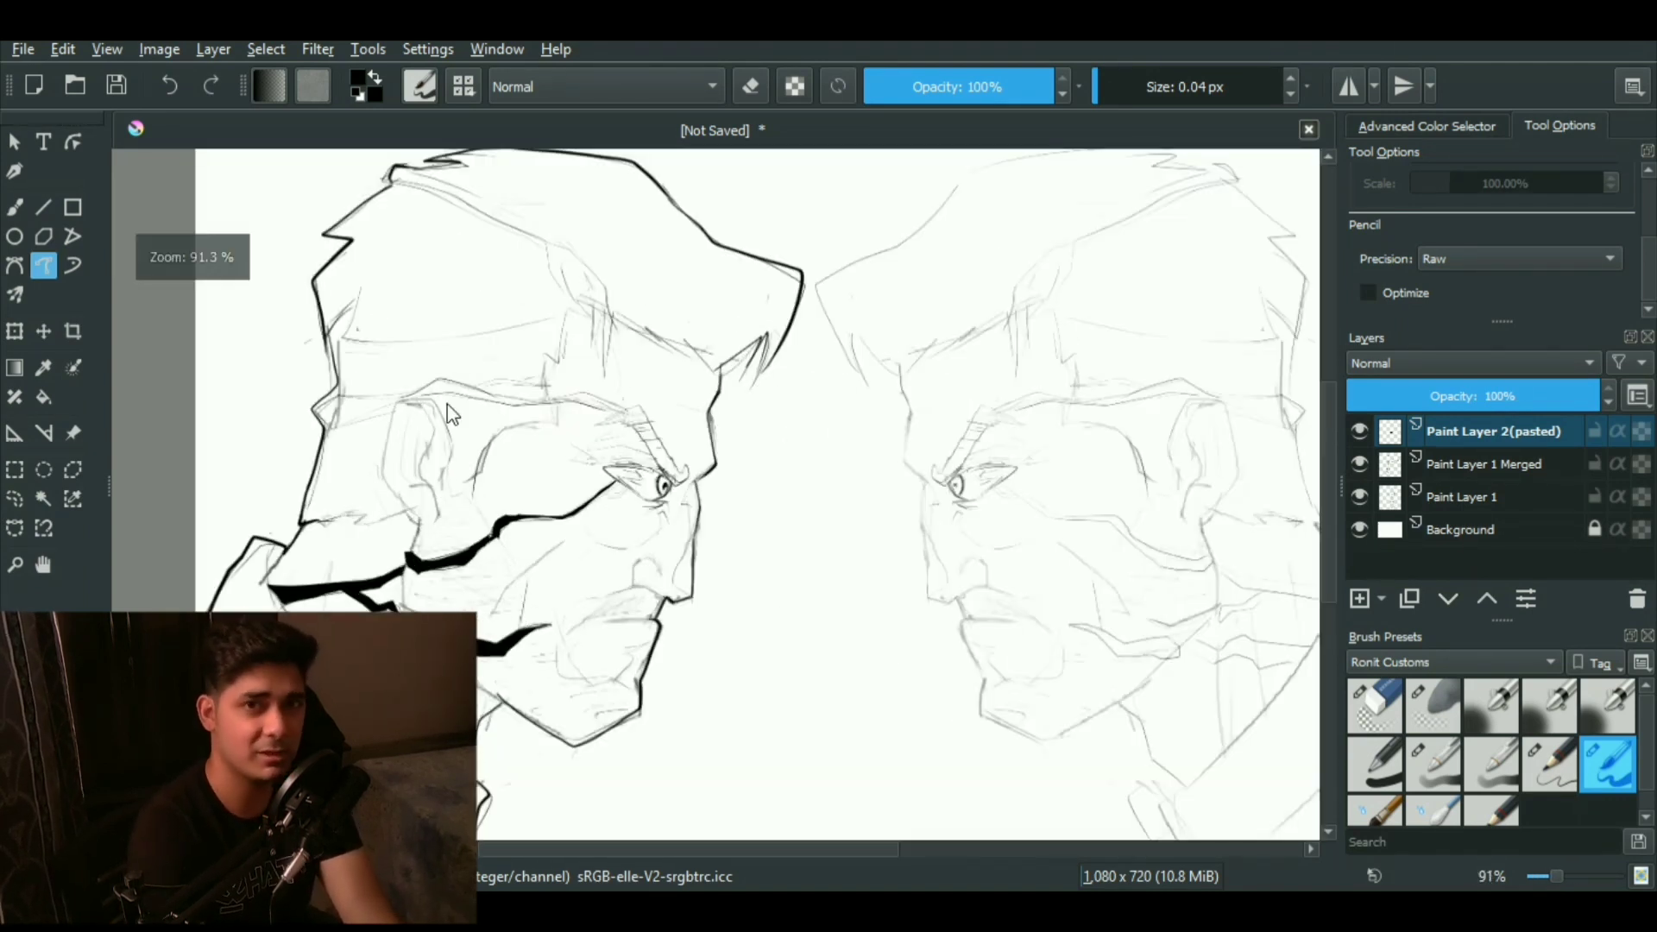
Step: Add heavy black tapered shapes along the left head's forehead band and inner hair lines
{"action": "mouse_move", "coordinate": [324, 402]}
{"action": "left_mouse_down"}
{"action": "mouse_move", "coordinate": [437, 403]}
{"action": "mouse_move", "coordinate": [318, 408]}
{"action": "left_mouse_up"}
{"action": "scroll", "coordinate": [363, 483], "scroll_direction": "down", "scroll_amount": 4}
{"action": "scroll", "coordinate": [364, 492], "scroll_direction": "up", "scroll_amount": 4}
{"action": "left_click_drag", "start_coordinate": [432, 523], "coordinate": [600, 530]}
{"action": "left_click_drag", "start_coordinate": [448, 508], "coordinate": [506, 501]}
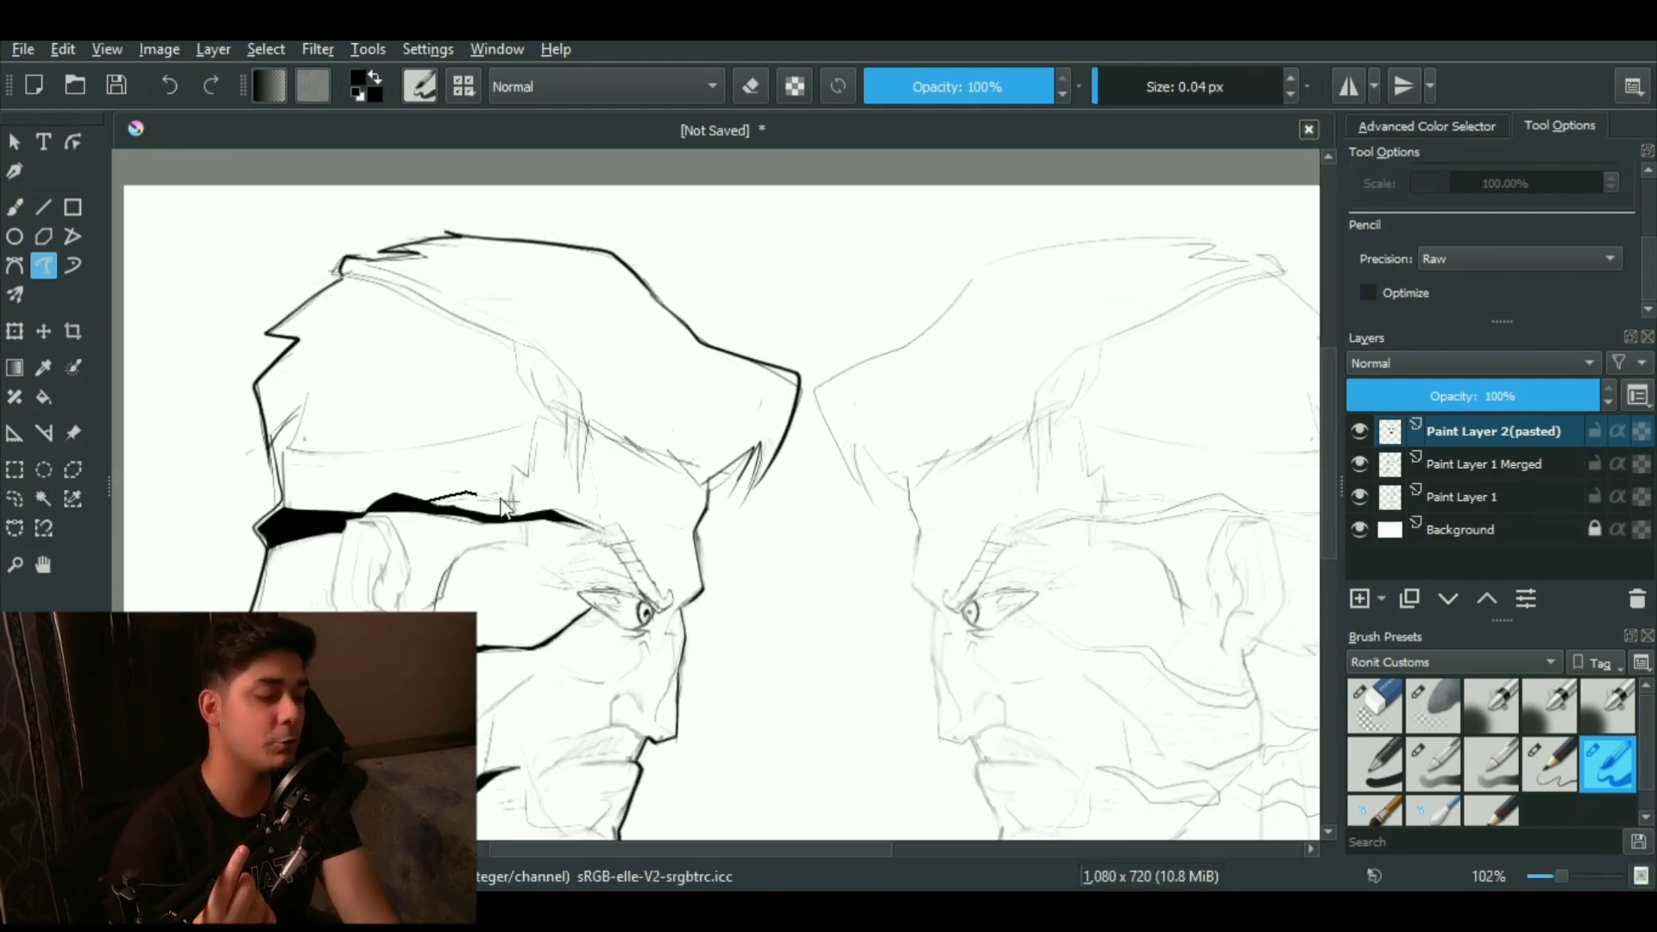
{"action": "scroll", "coordinate": [457, 590], "scroll_direction": "down", "scroll_amount": 4}
{"action": "scroll", "coordinate": [457, 590], "scroll_direction": "up", "scroll_amount": 2}
{"action": "mouse_move", "coordinate": [450, 379]}
{"action": "left_mouse_down"}
{"action": "mouse_move", "coordinate": [599, 477]}
{"action": "mouse_move", "coordinate": [561, 423]}
{"action": "left_mouse_up"}
{"action": "scroll", "coordinate": [509, 455], "scroll_direction": "down", "scroll_amount": 6}
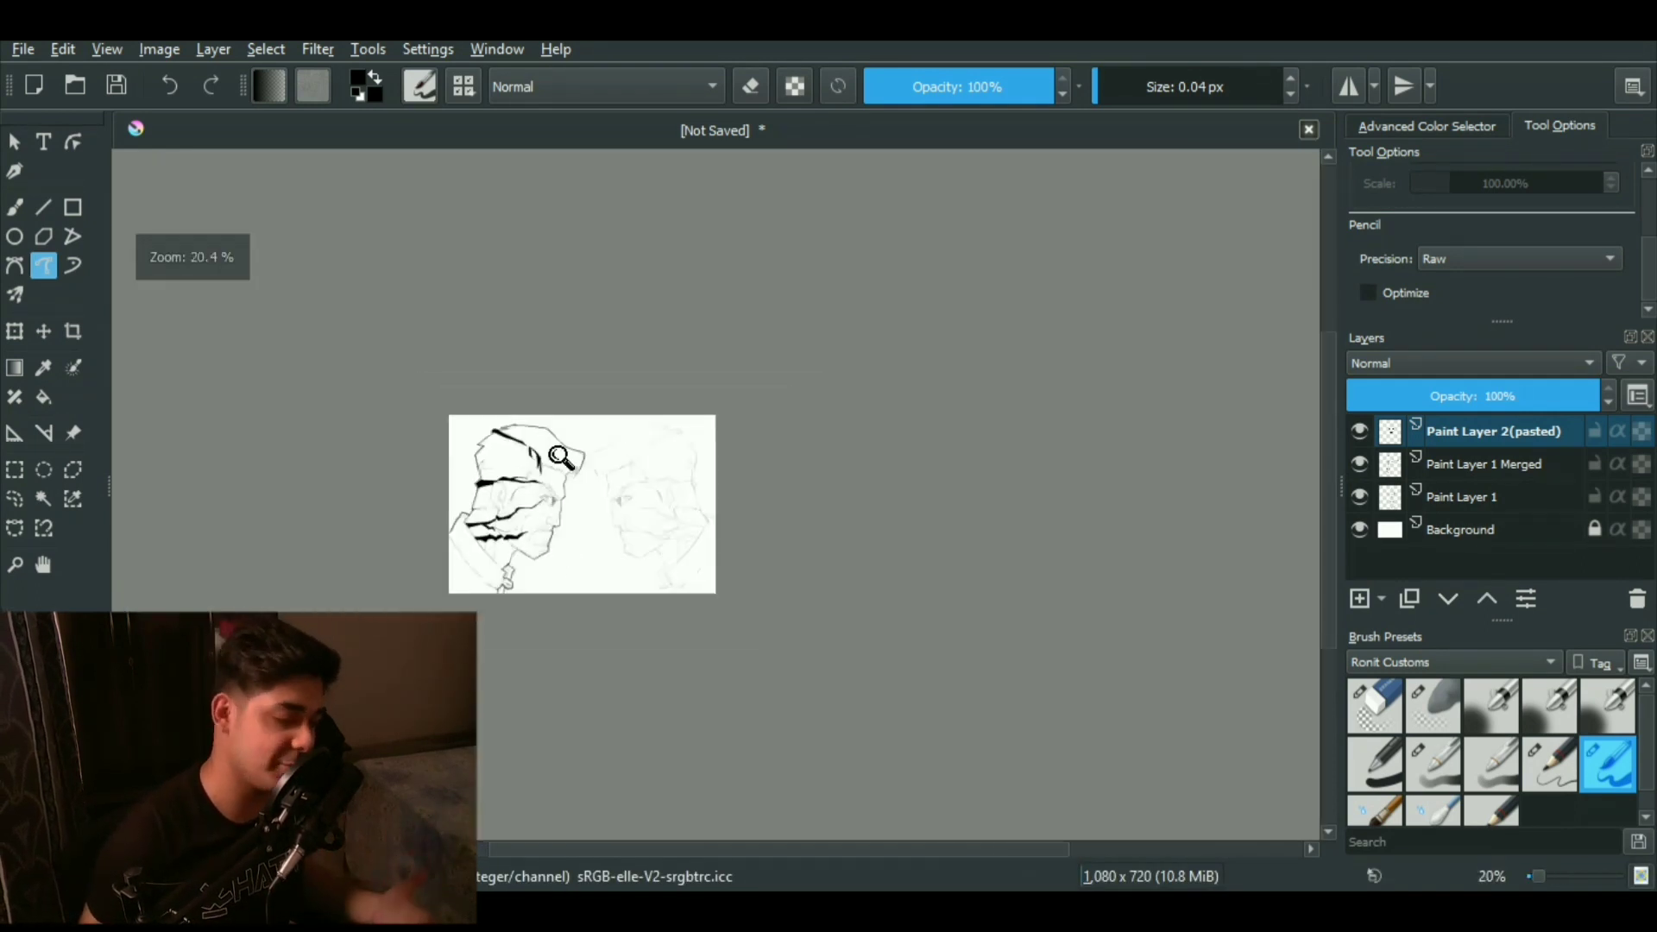
Step: Darken the left head's iris with black brush strokes and compare its line weights from a distance
{"action": "scroll", "coordinate": [549, 457], "scroll_direction": "up", "scroll_amount": 6}
{"action": "scroll", "coordinate": [570, 492], "scroll_direction": "down", "scroll_amount": 7}
{"action": "scroll", "coordinate": [604, 457], "scroll_direction": "up", "scroll_amount": 5}
{"action": "scroll", "coordinate": [604, 457], "scroll_direction": "down", "scroll_amount": 4}
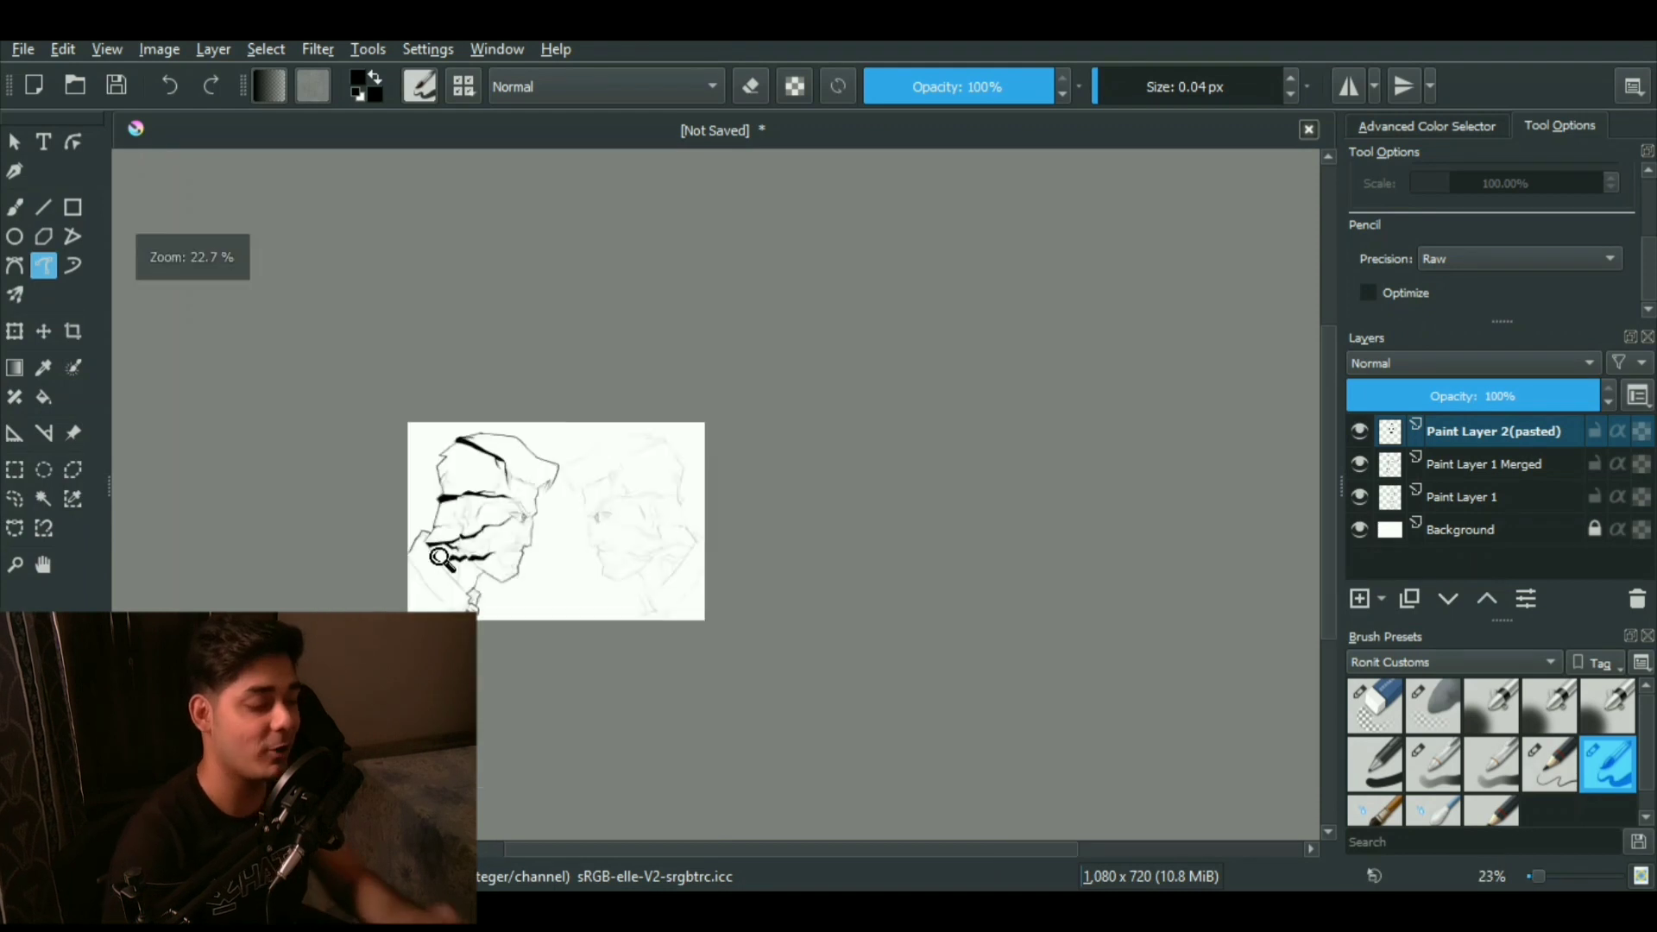
{"action": "scroll", "coordinate": [606, 451], "scroll_direction": "up", "scroll_amount": 7}
{"action": "key", "text": "b"}
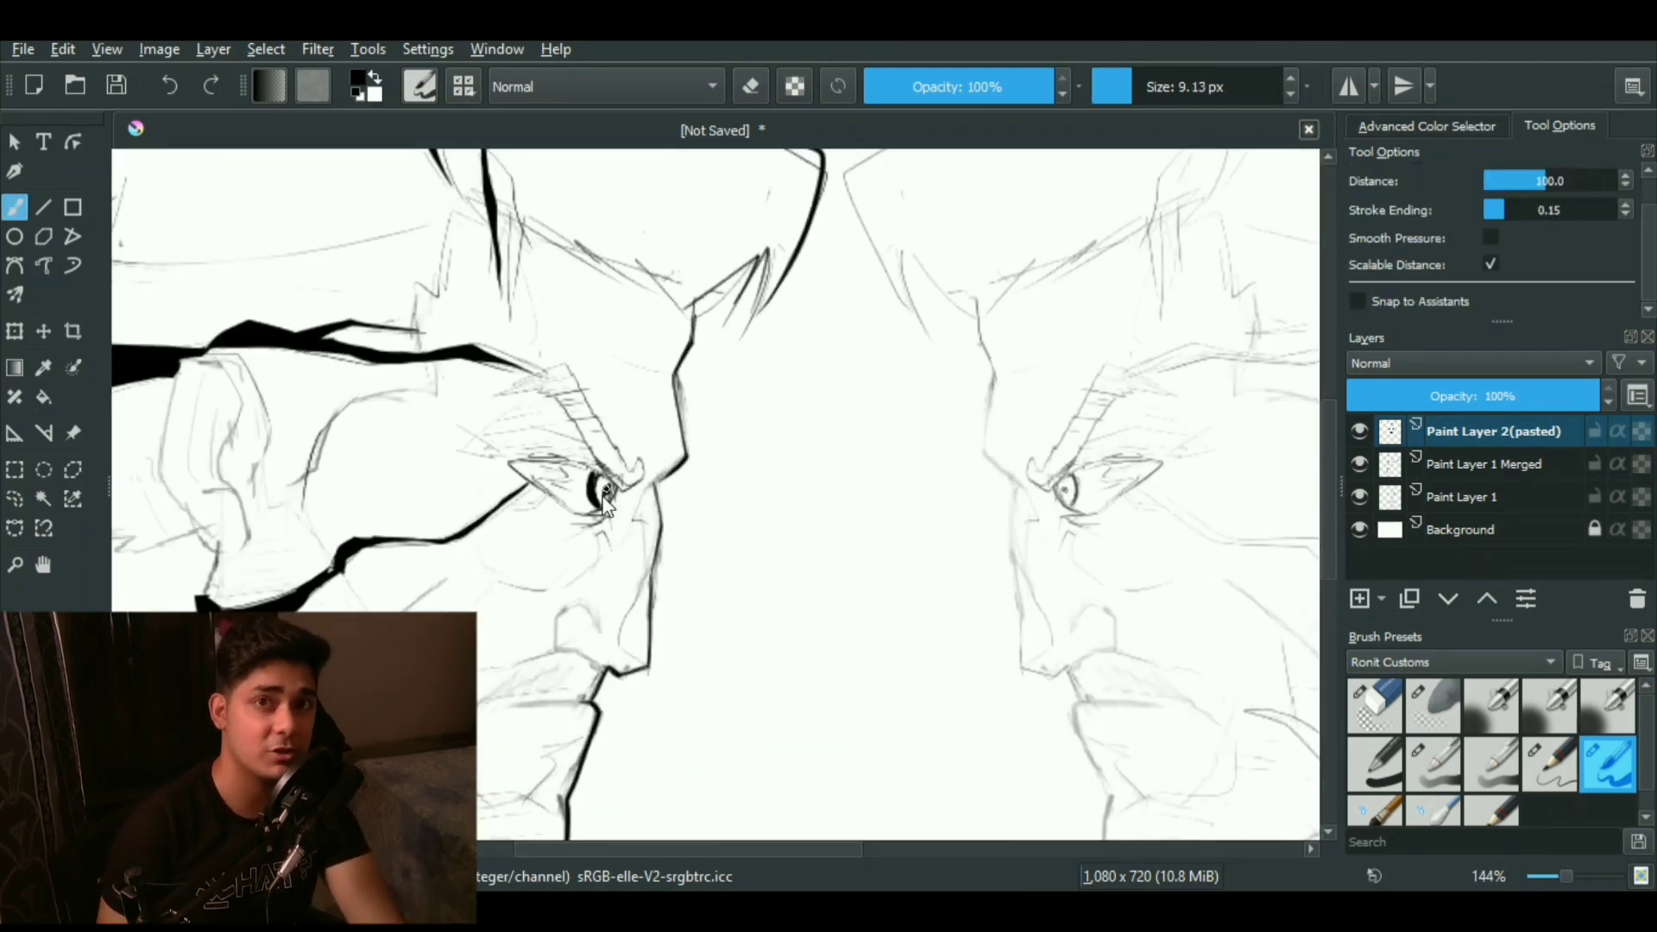
{"action": "scroll", "coordinate": [604, 475], "scroll_direction": "down", "scroll_amount": 4}
{"action": "scroll", "coordinate": [577, 509], "scroll_direction": "up", "scroll_amount": 4}
Step: Erase stray sketch lines around the left head's hair and face on Paint Layer 1 Merged
{"action": "key", "text": "e"}
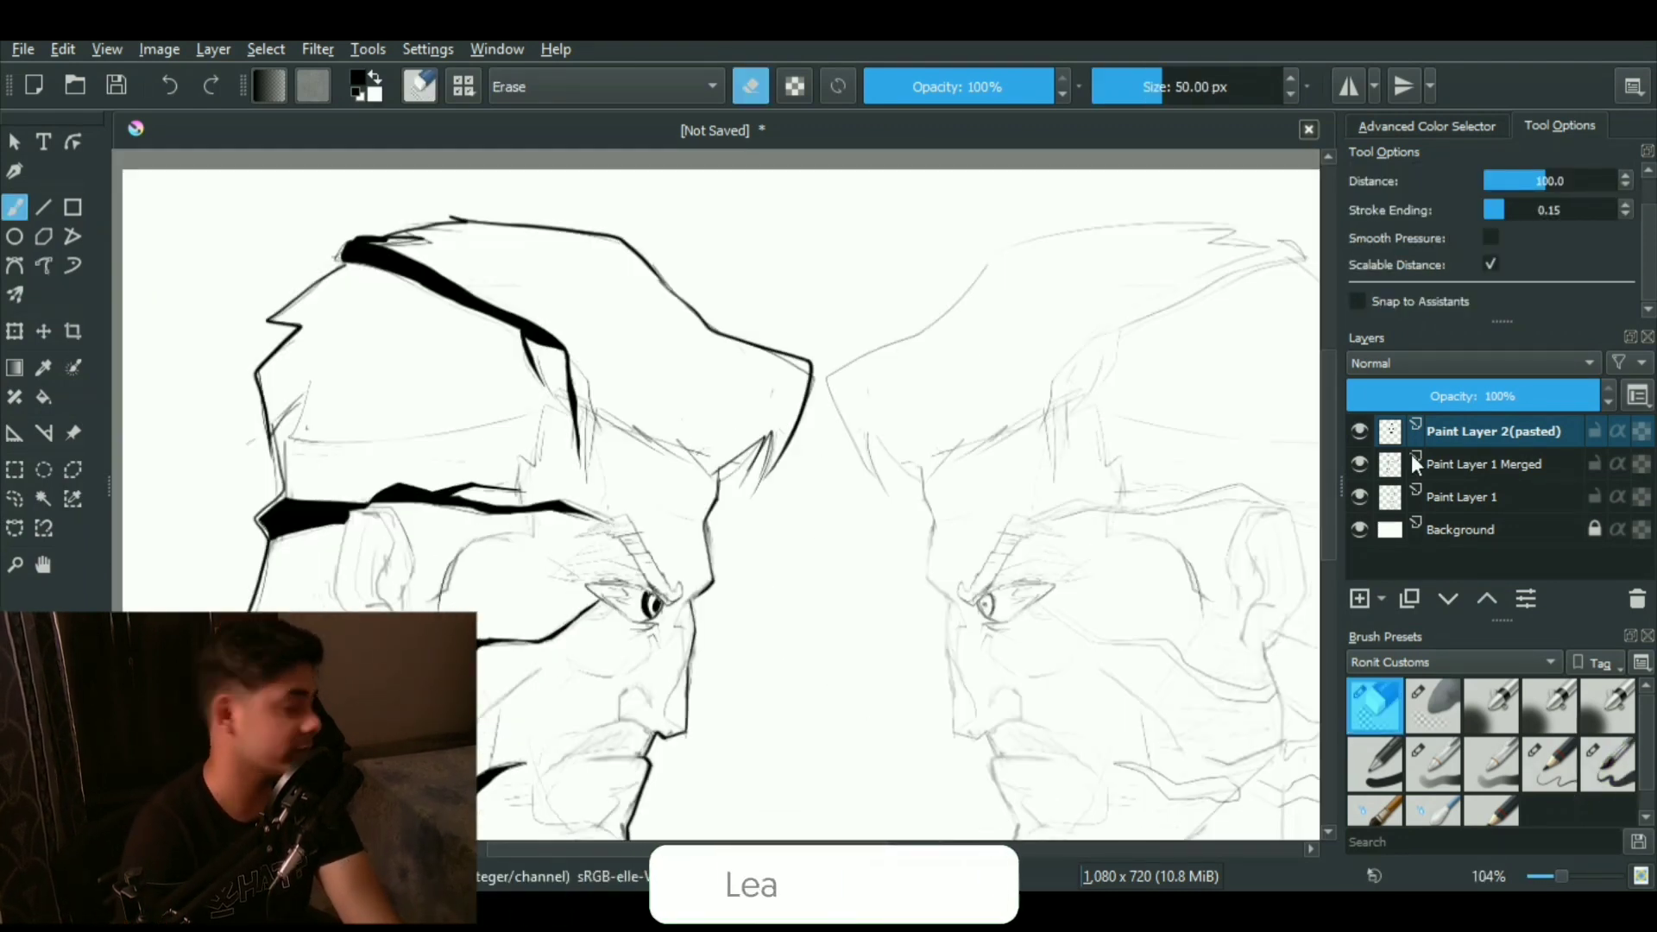
{"action": "key", "text": "Page_Down"}
{"action": "scroll", "coordinate": [349, 569], "scroll_direction": "down", "scroll_amount": 2}
{"action": "left_click_drag", "start_coordinate": [349, 604], "coordinate": [423, 397]}
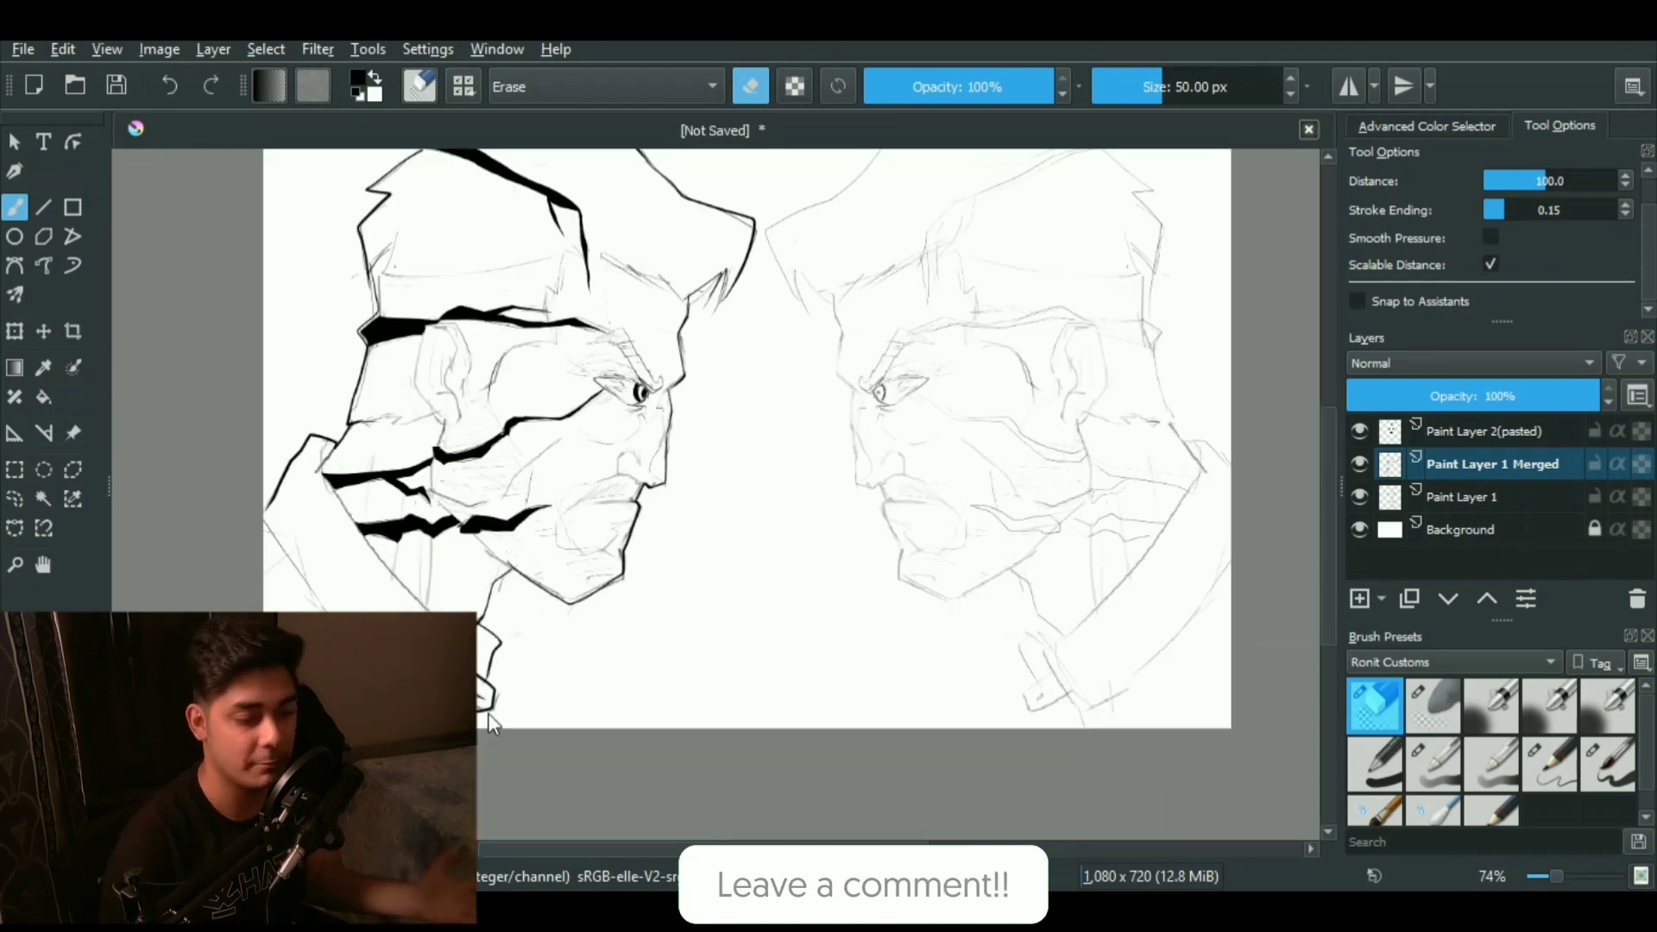
{"action": "scroll", "coordinate": [385, 429], "scroll_direction": "up", "scroll_amount": 1}
{"action": "left_click_drag", "start_coordinate": [479, 334], "coordinate": [457, 502]}
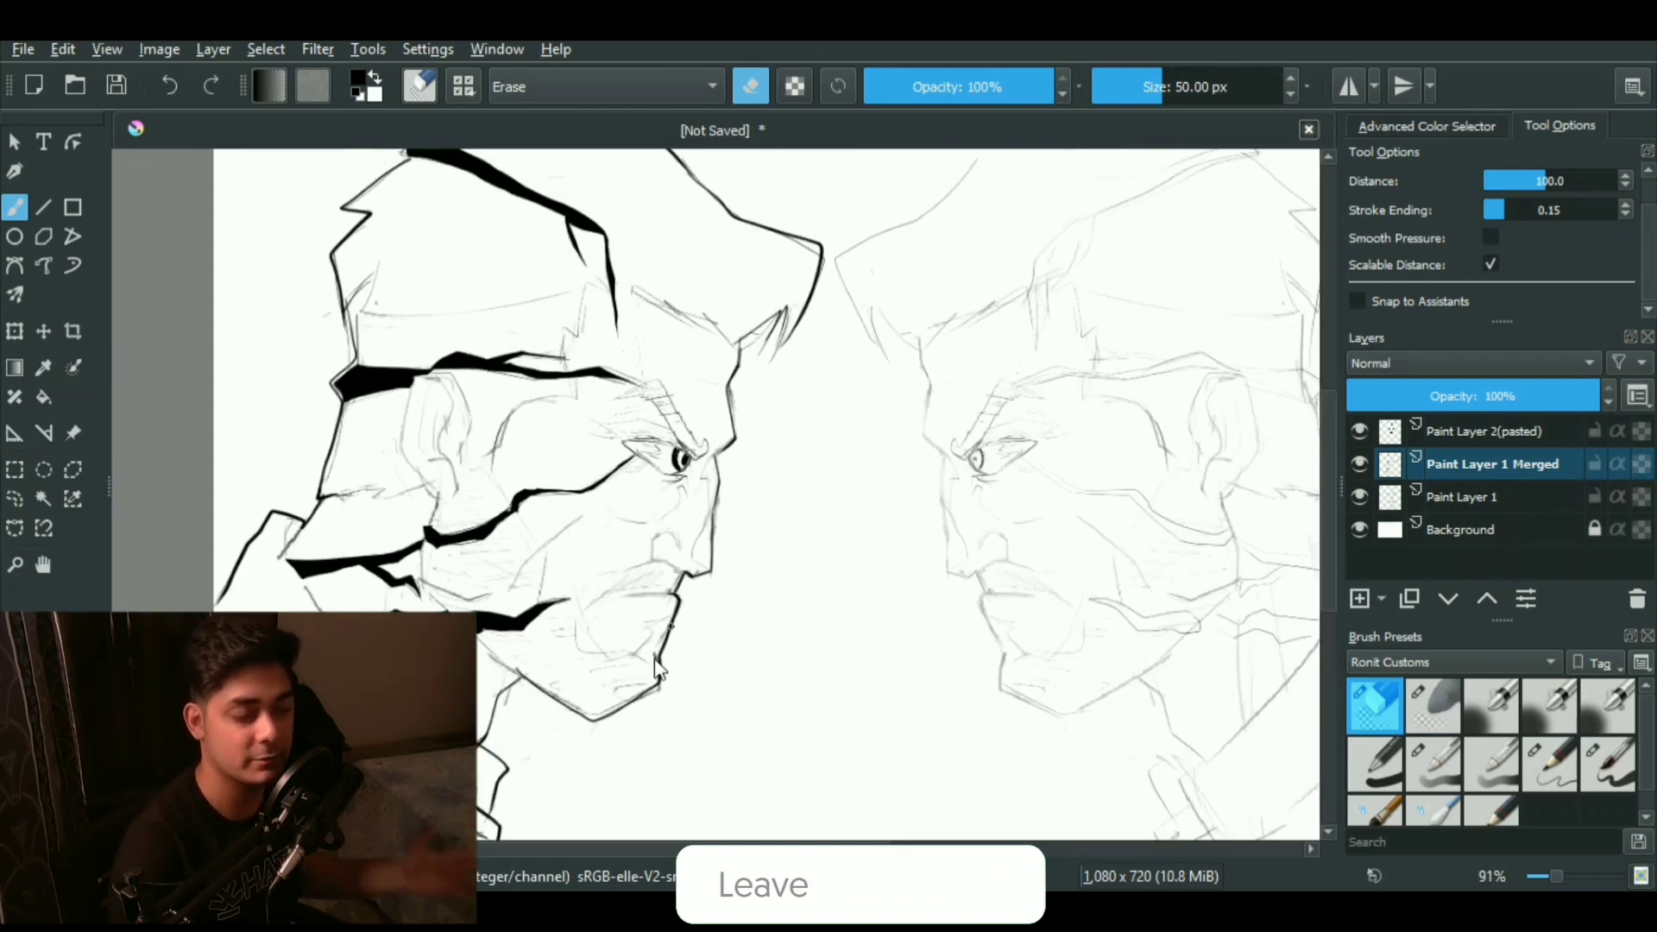
{"action": "scroll", "coordinate": [673, 623], "scroll_direction": "down", "scroll_amount": 1}
{"action": "scroll", "coordinate": [738, 380], "scroll_direction": "down", "scroll_amount": 2}
{"action": "scroll", "coordinate": [713, 521], "scroll_direction": "up", "scroll_amount": 3}
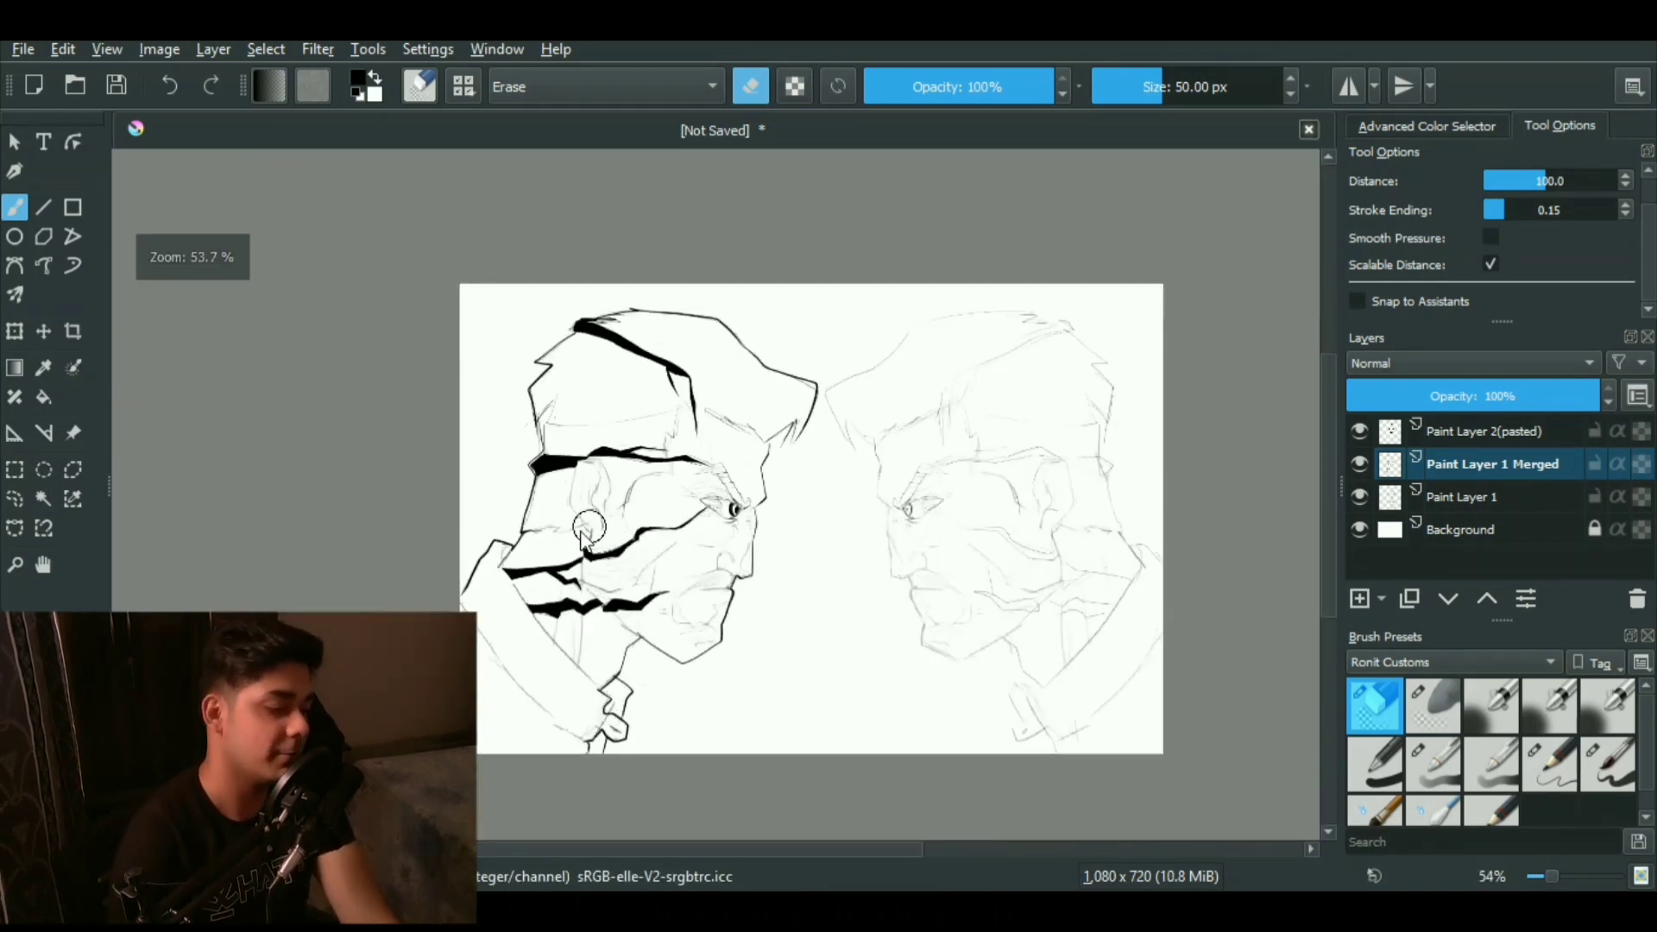
{"action": "key", "text": "e"}
{"action": "scroll", "coordinate": [712, 521], "scroll_direction": "down", "scroll_amount": 3}
{"action": "scroll", "coordinate": [713, 509], "scroll_direction": "up", "scroll_amount": 2}
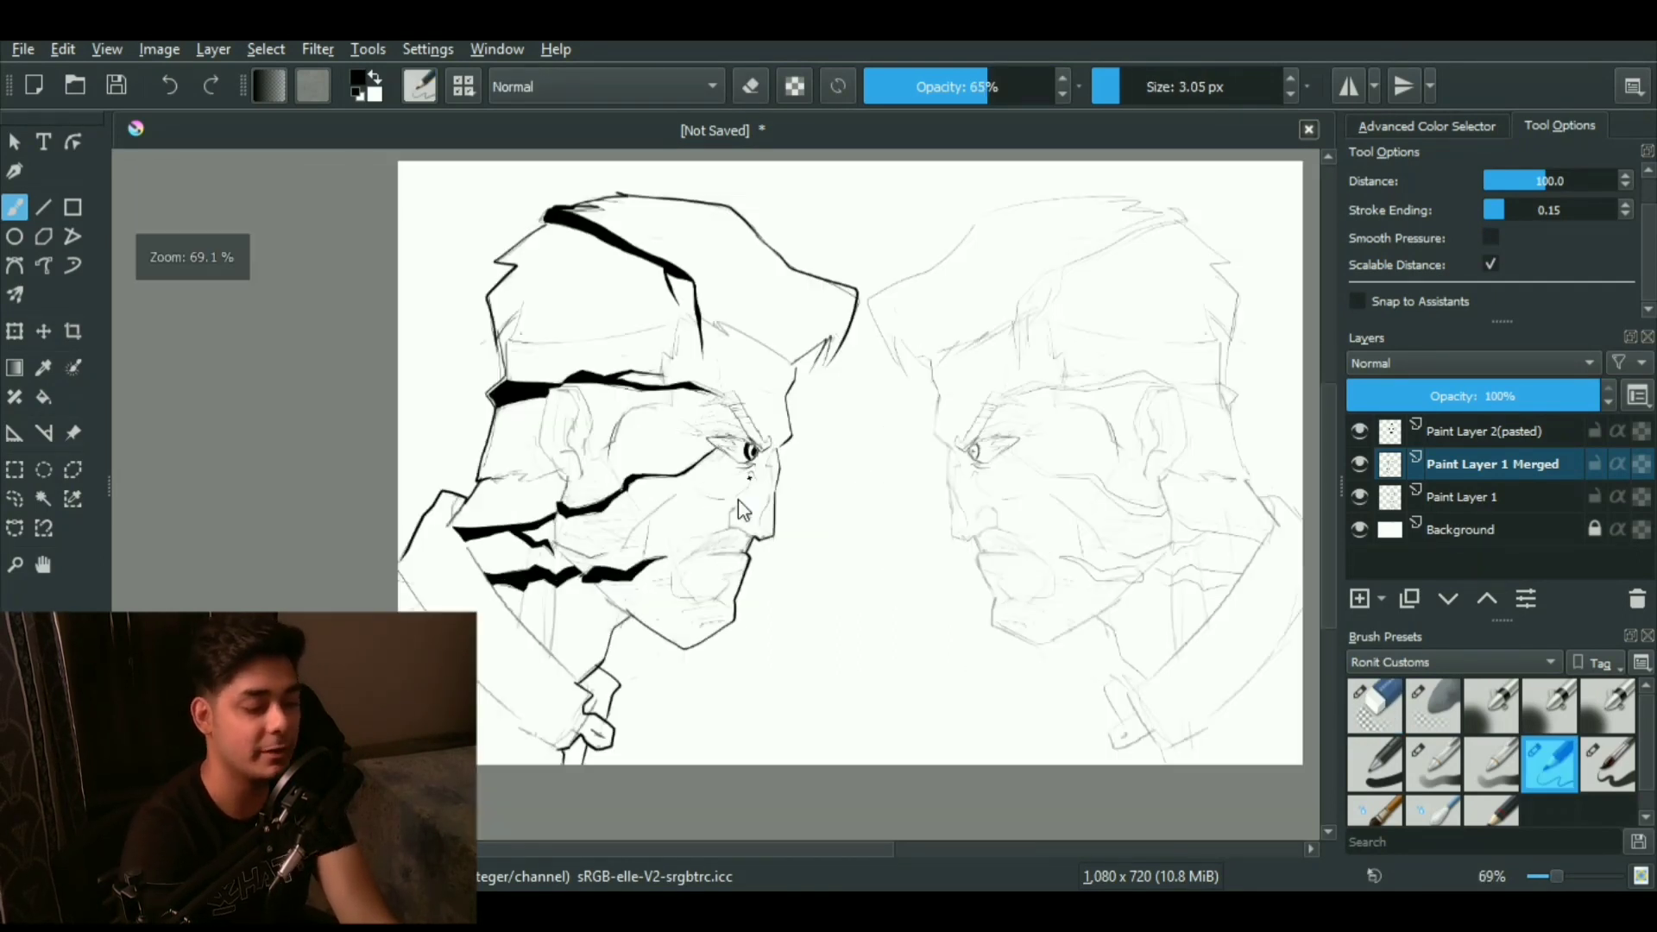
{"action": "key", "text": "e"}
{"action": "scroll", "coordinate": [735, 553], "scroll_direction": "down", "scroll_amount": 3}
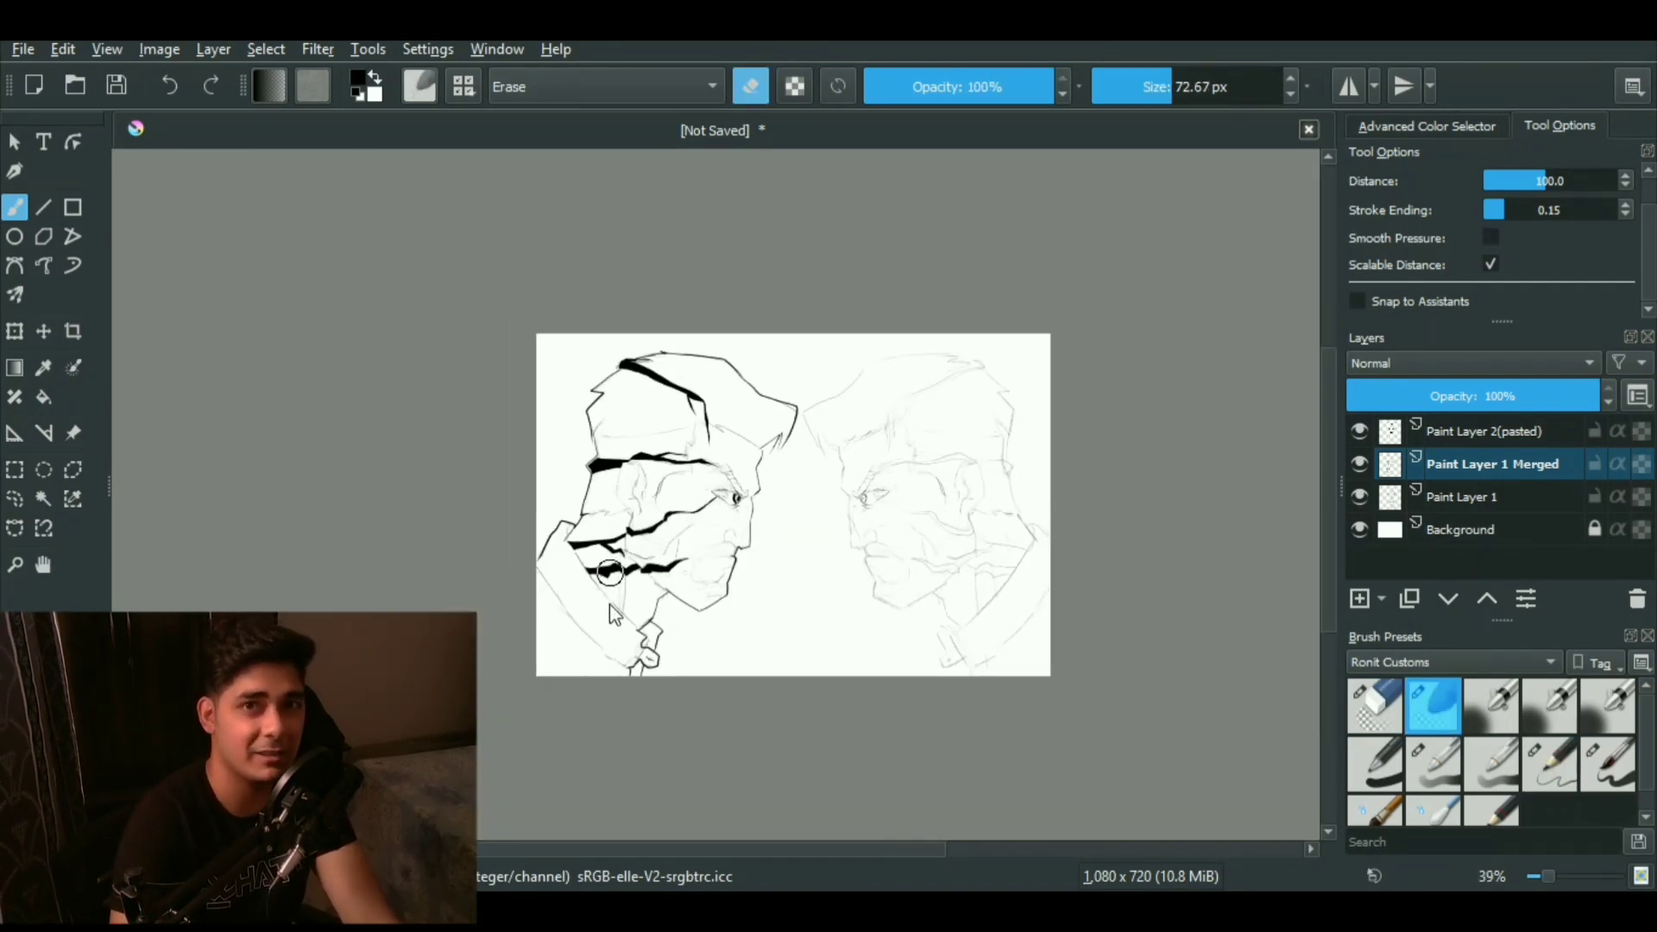
{"action": "scroll", "coordinate": [615, 604], "scroll_direction": "up", "scroll_amount": 3}
{"action": "key", "text": "slash"}
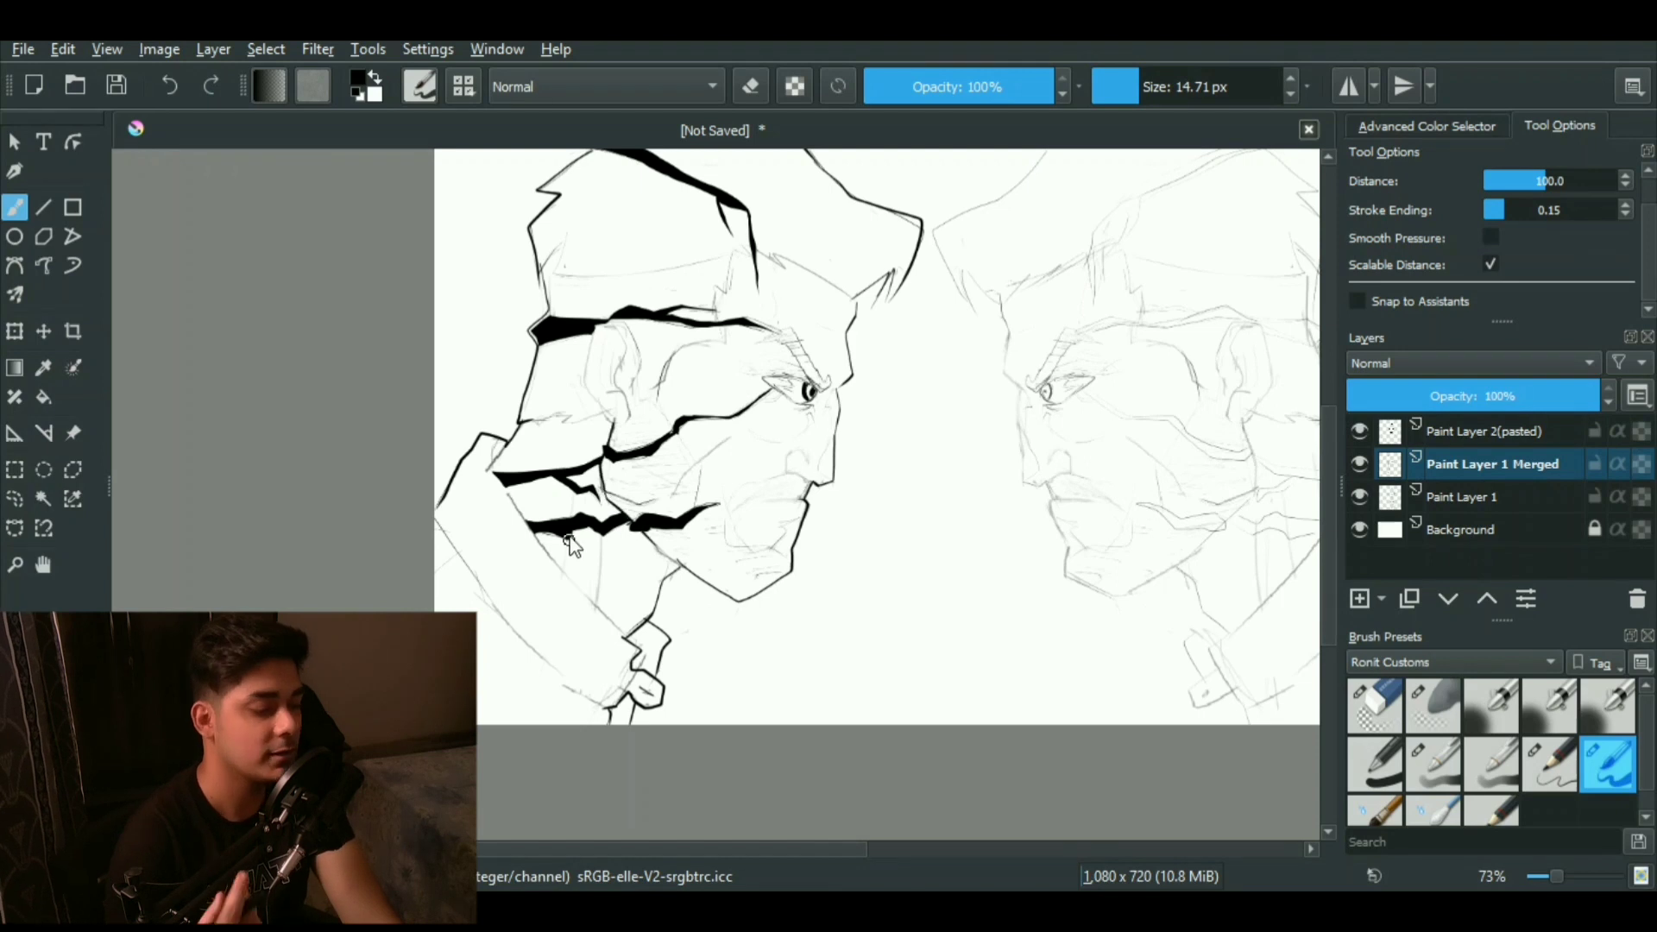
{"action": "scroll", "coordinate": [658, 540], "scroll_direction": "down", "scroll_amount": 1}
{"action": "scroll", "coordinate": [722, 507], "scroll_direction": "up", "scroll_amount": 1}
{"action": "scroll", "coordinate": [742, 531], "scroll_direction": "down", "scroll_amount": 3}
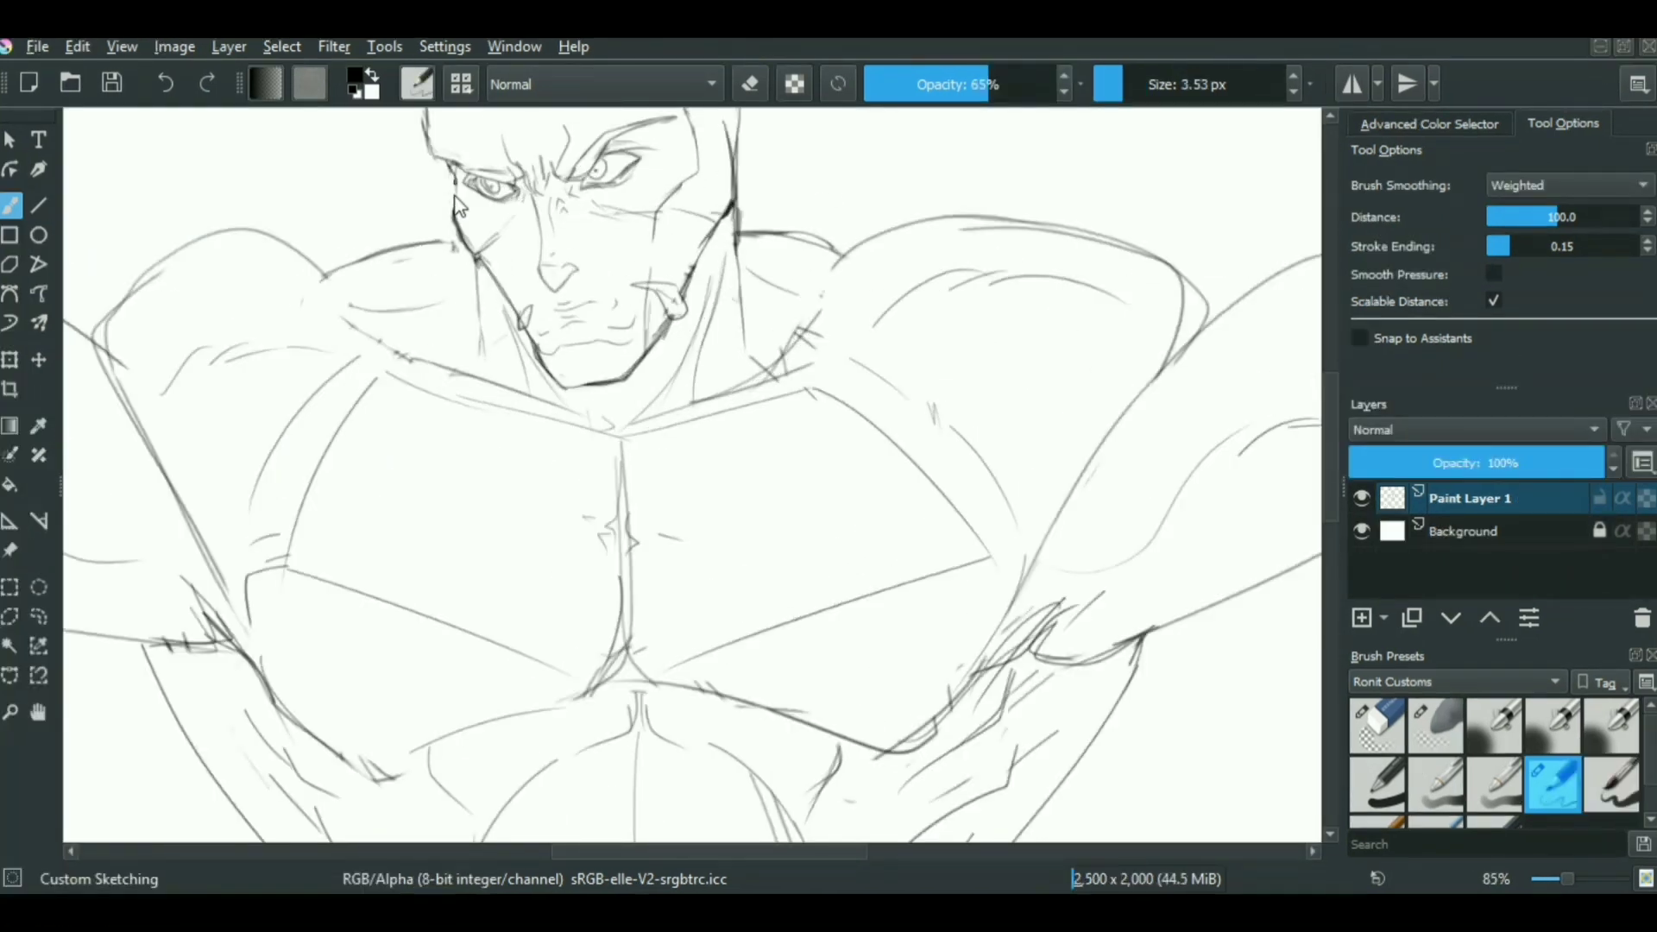
Step: On the muscular figure sketch, reinforce the jaw contour and refine the facial lines around the eyes and nose
{"action": "mouse_move", "coordinate": [723, 261]}
{"action": "left_mouse_down"}
{"action": "mouse_move", "coordinate": [703, 432]}
{"action": "mouse_move", "coordinate": [696, 290]}
{"action": "left_mouse_up"}
{"action": "left_click_drag", "start_coordinate": [488, 200], "coordinate": [532, 211]}
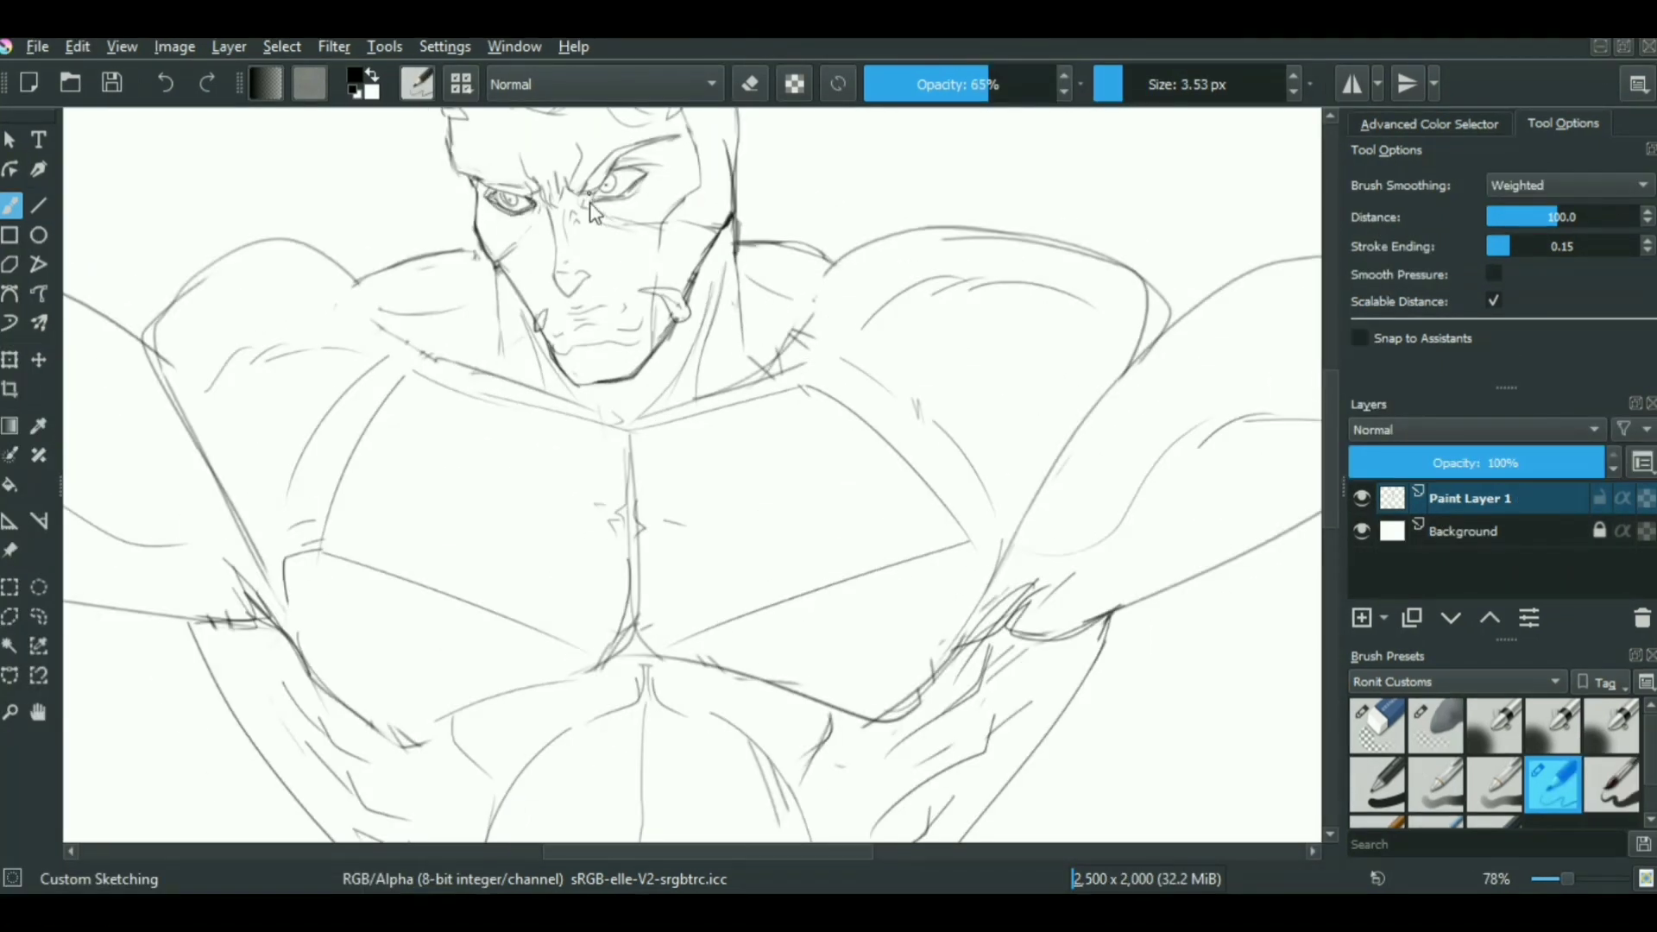
{"action": "left_click_drag", "start_coordinate": [559, 291], "coordinate": [599, 285]}
Step: Sketch the muscular figure's raised forearms and begin roughing in the hand on Paint Layer 1
{"action": "left_click", "coordinate": [1470, 498]}
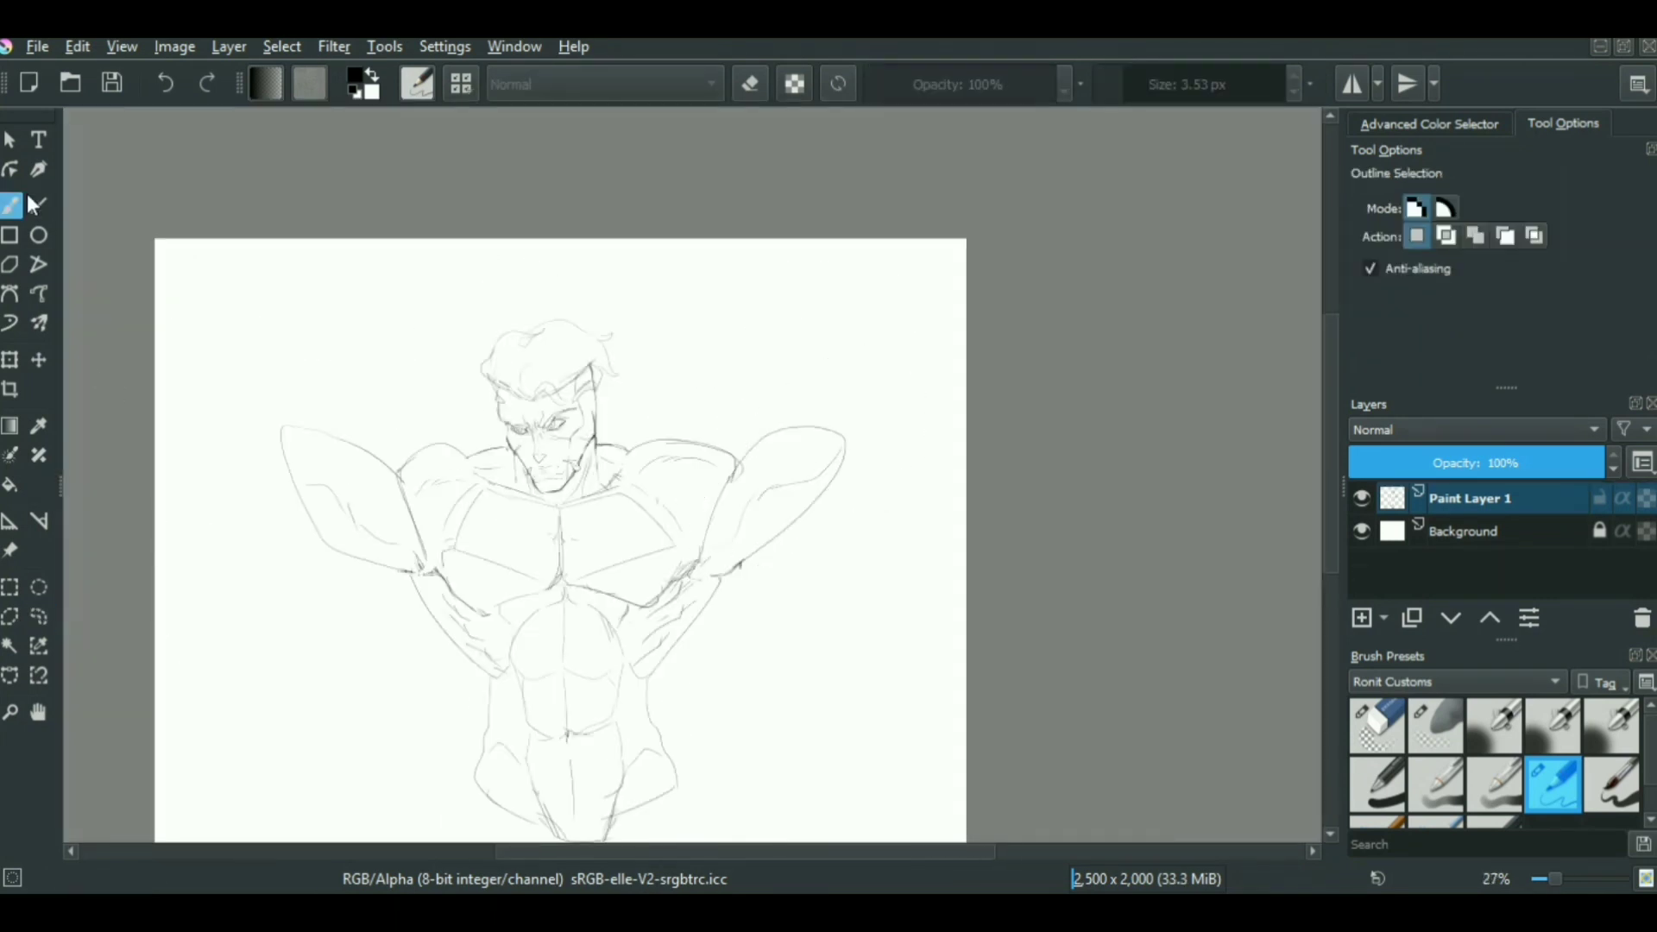
{"action": "left_click", "coordinate": [11, 206]}
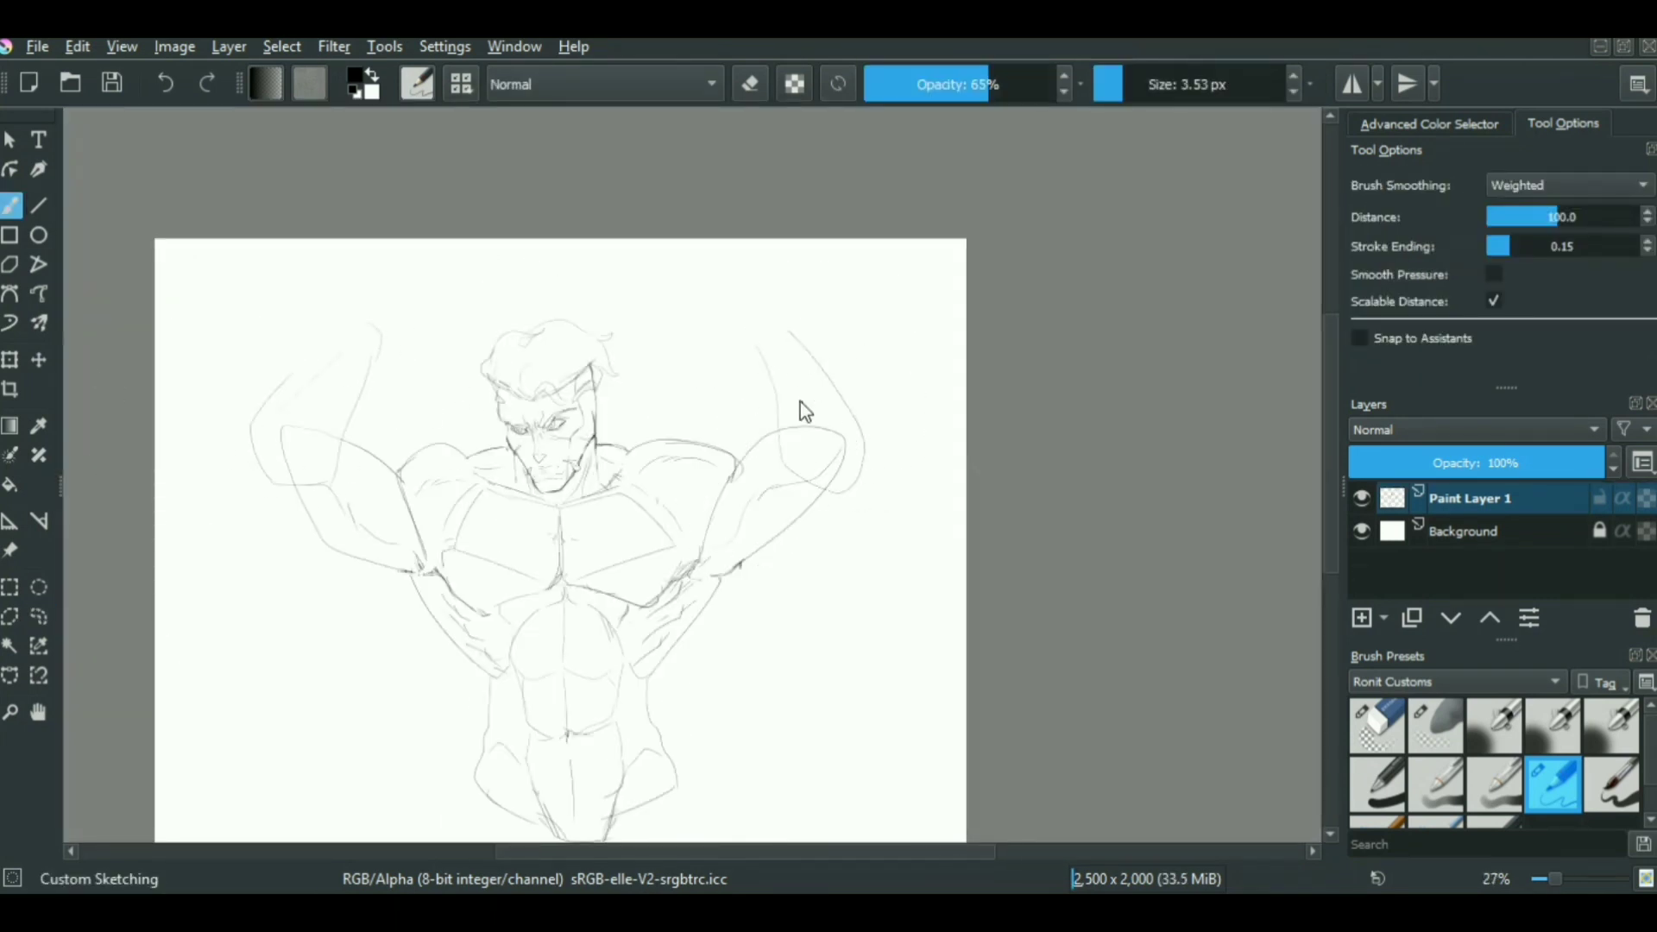
{"action": "left_click_drag", "start_coordinate": [788, 363], "coordinate": [783, 302]}
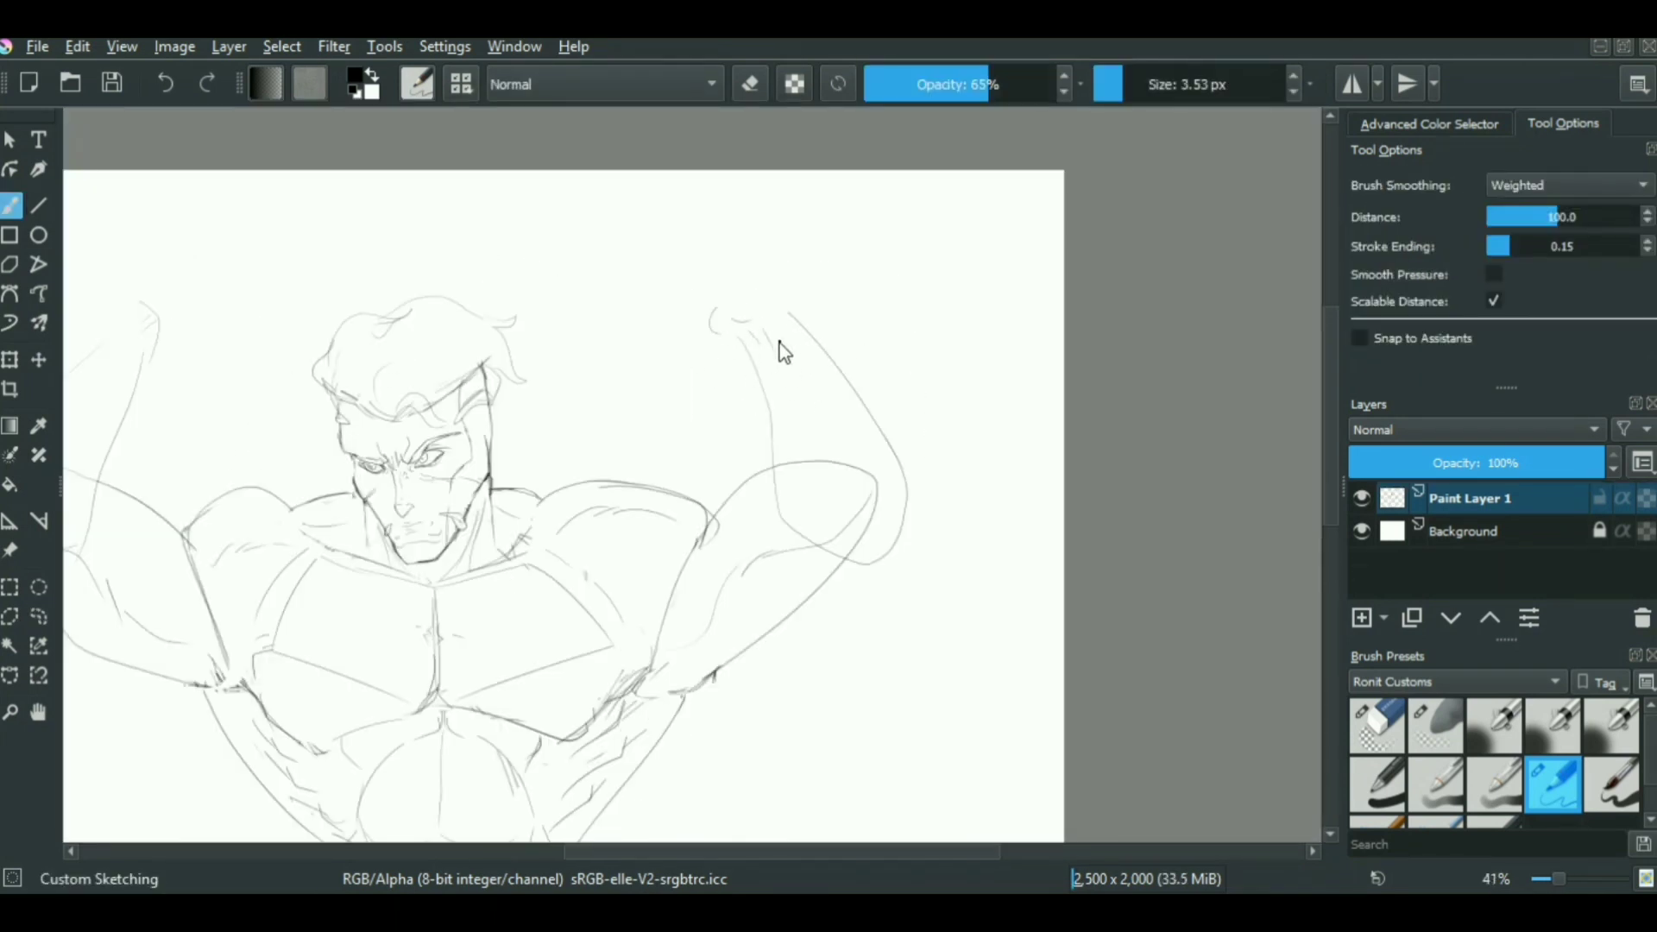
{"action": "mouse_move", "coordinate": [772, 372]}
{"action": "left_mouse_down"}
{"action": "mouse_move", "coordinate": [774, 406]}
{"action": "mouse_move", "coordinate": [757, 395]}
{"action": "left_mouse_up"}
{"action": "key", "text": "/"}
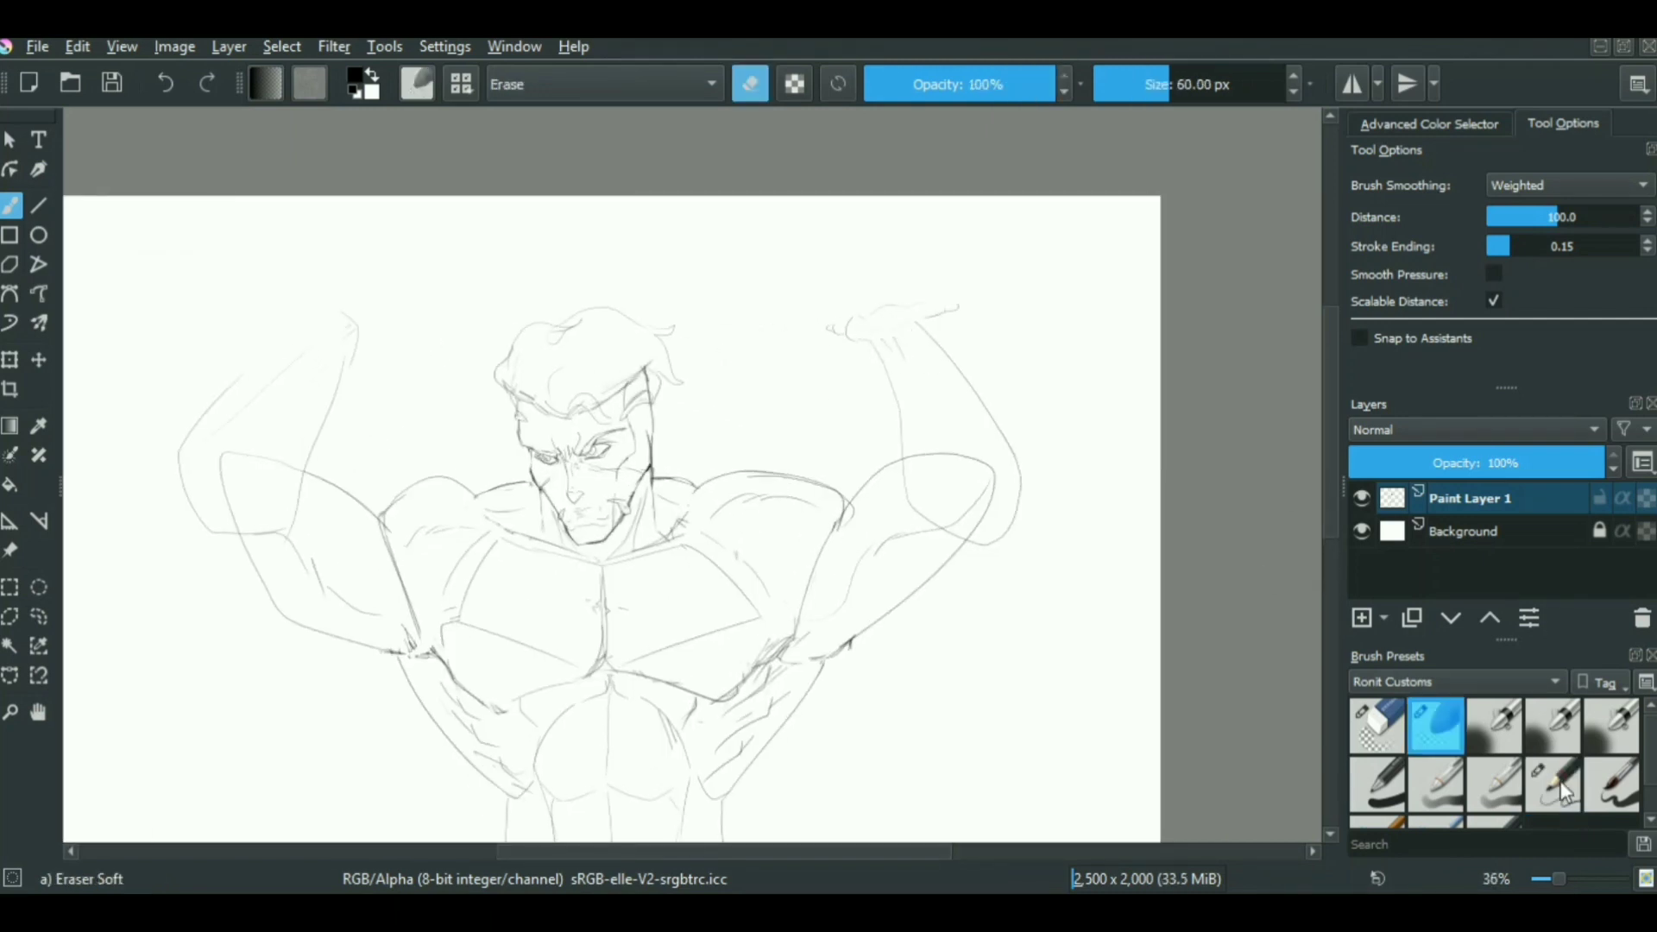
{"action": "left_click", "coordinate": [1563, 792]}
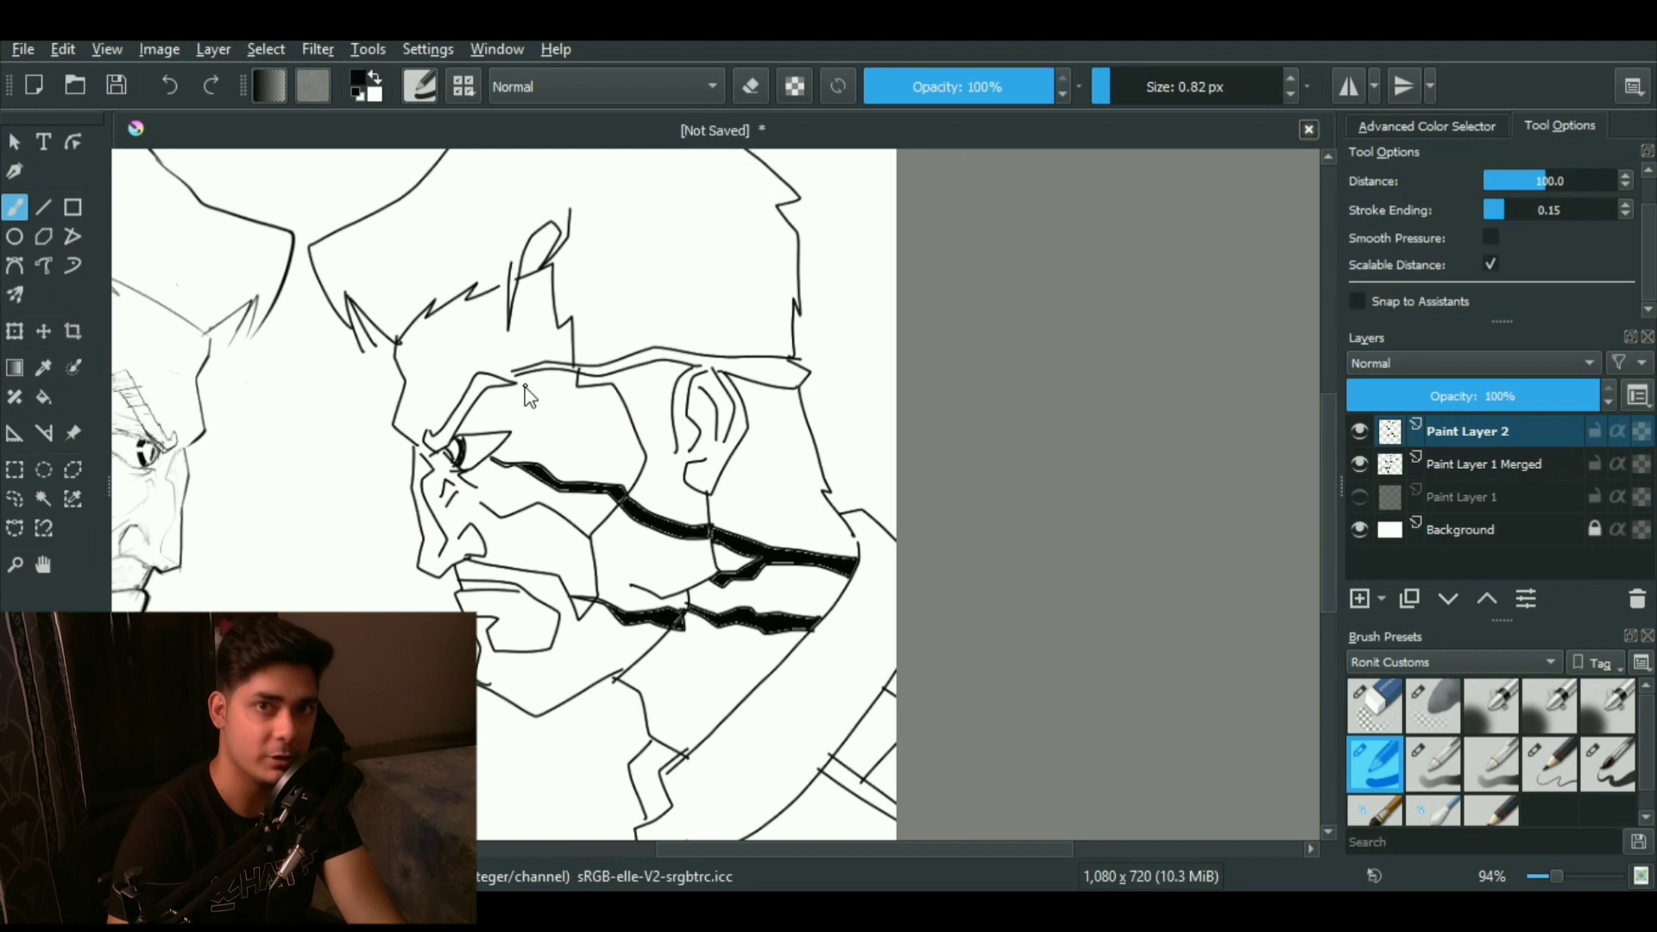
Step: Fill the right head's forehead band solid black and add heavy black weight to the collar on Paint Layer 2
{"action": "key", "text": "f"}
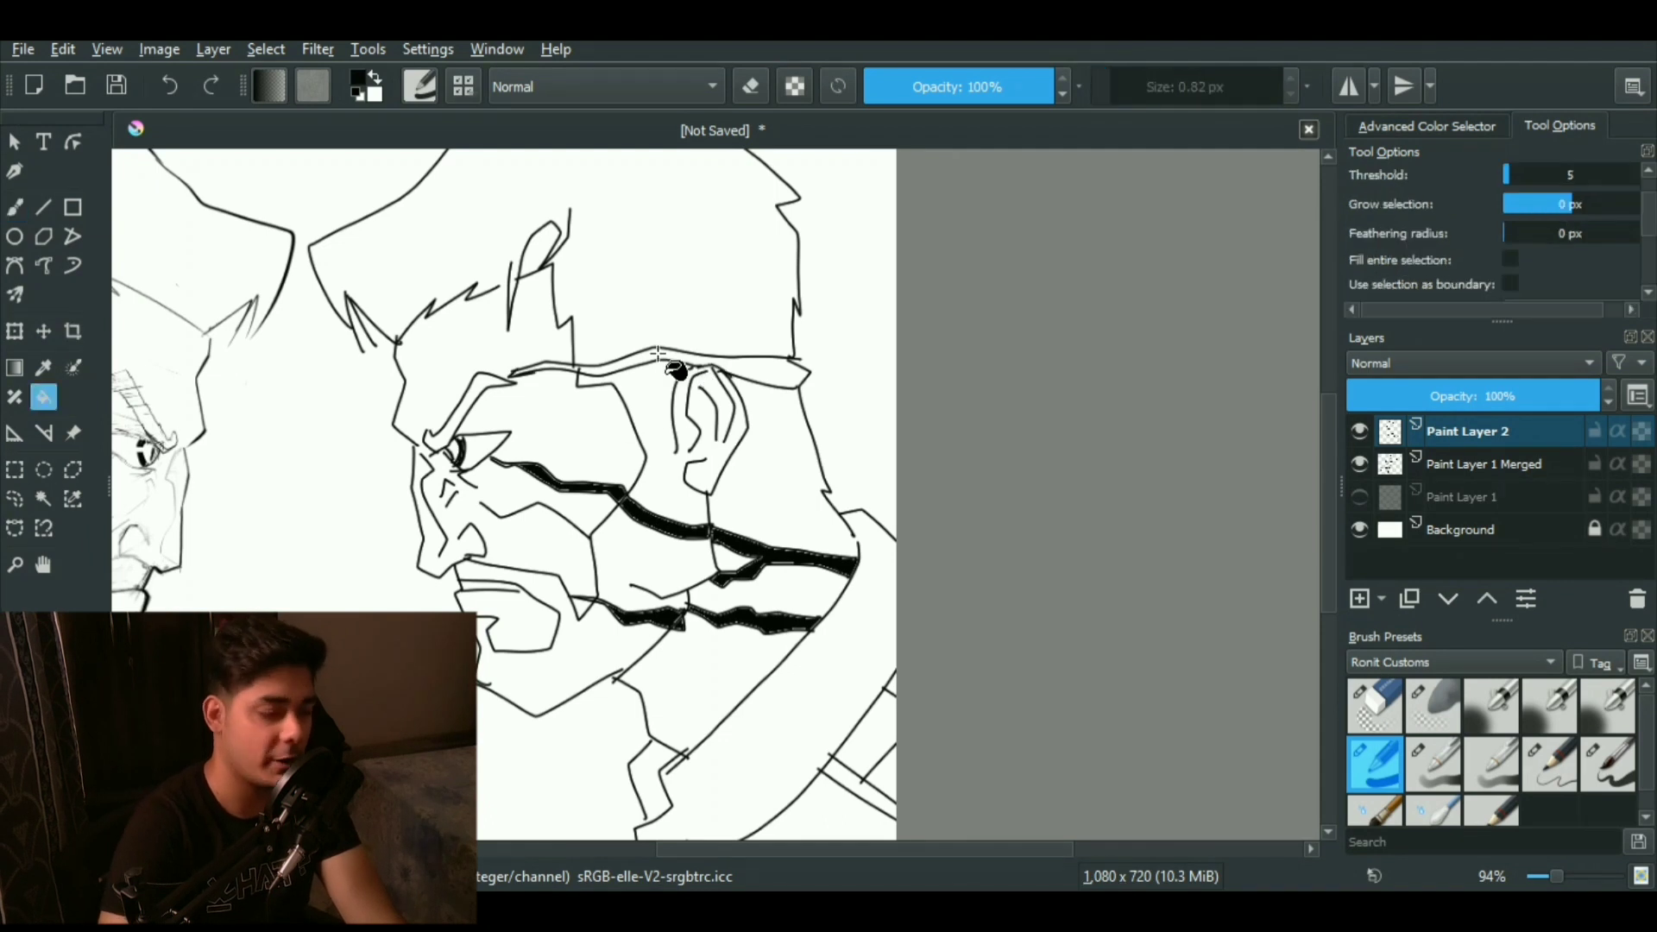
{"action": "left_click", "coordinate": [663, 355]}
{"action": "left_click_drag", "start_coordinate": [568, 401], "coordinate": [424, 532]}
{"action": "left_click_drag", "start_coordinate": [550, 230], "coordinate": [492, 411]}
{"action": "left_click_drag", "start_coordinate": [491, 704], "coordinate": [490, 744]}
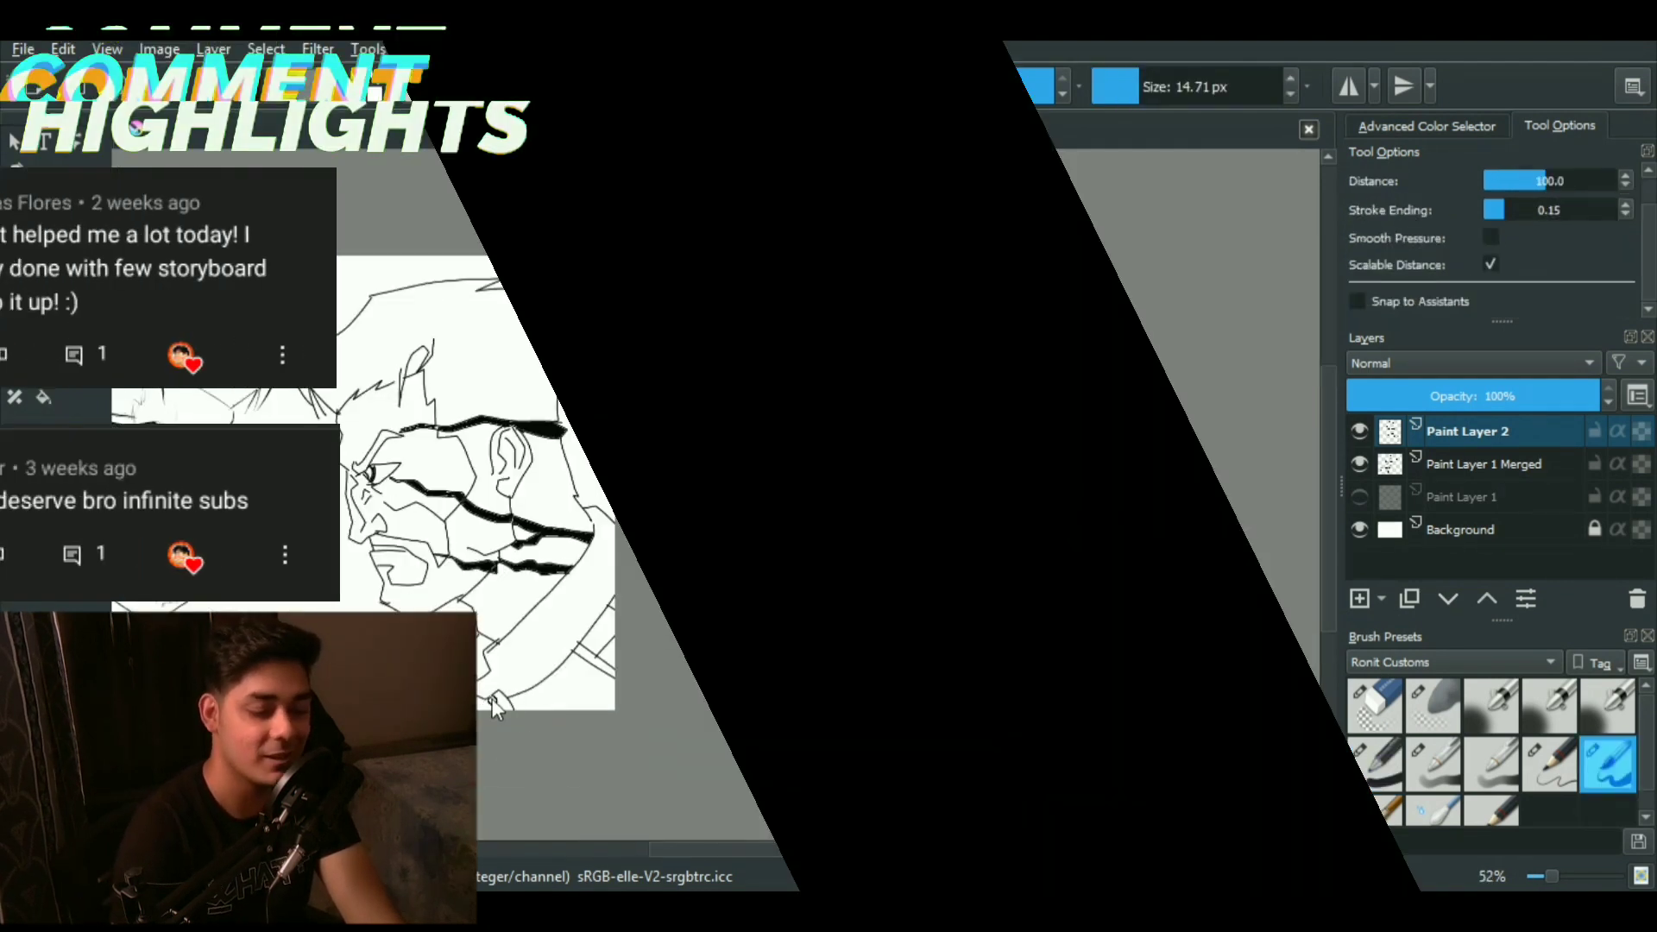
Step: Choose the heavy inking brush preset for the right head's line work on Paint Layer 2
{"action": "scroll", "coordinate": [535, 414], "scroll_direction": "up", "scroll_amount": 2}
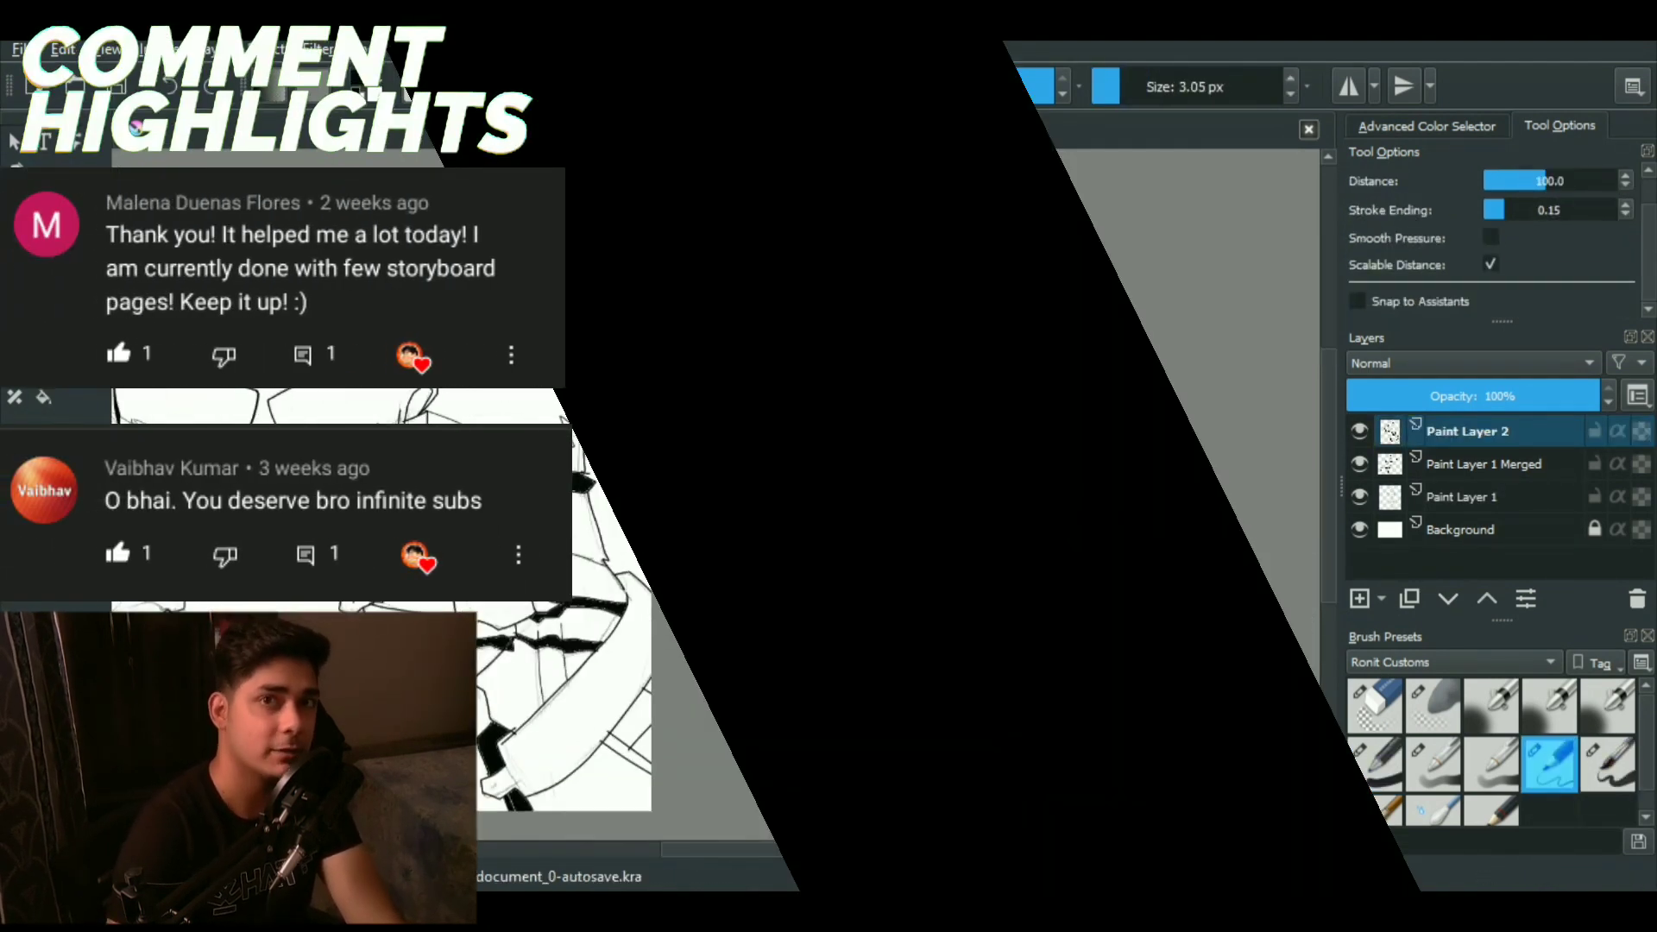
{"action": "scroll", "coordinate": [535, 414], "scroll_direction": "down", "scroll_amount": 3}
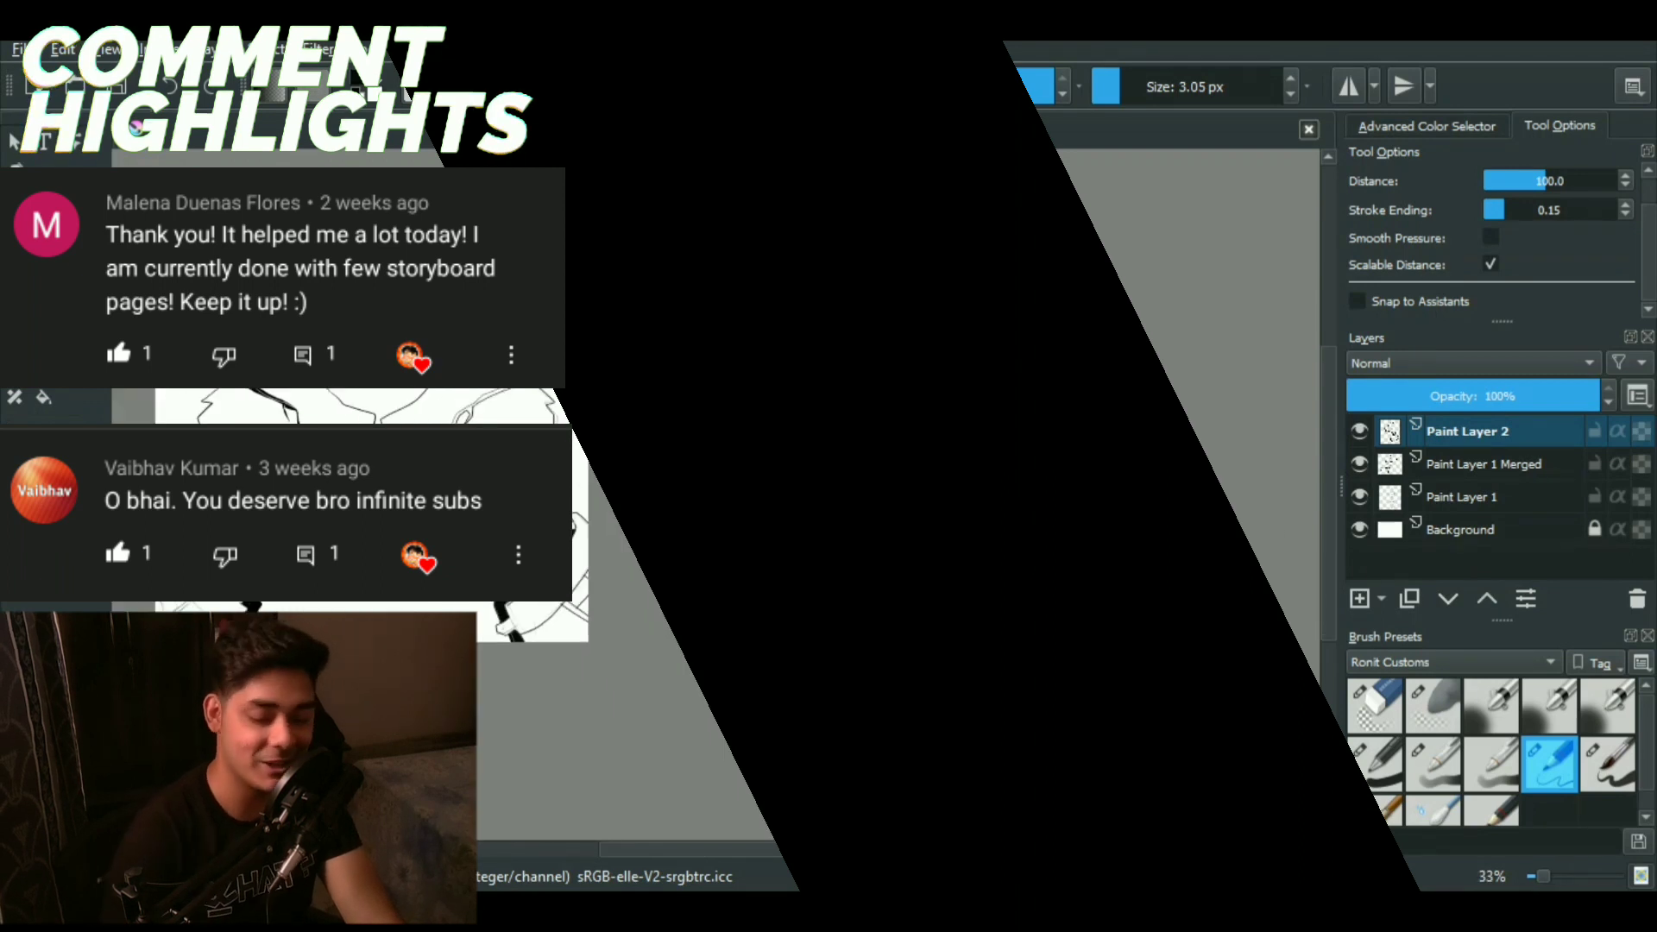
{"action": "key", "text": "l"}
{"action": "scroll", "coordinate": [535, 414], "scroll_direction": "up", "scroll_amount": 3}
{"action": "key", "text": "f"}
{"action": "left_click", "coordinate": [1607, 765]}
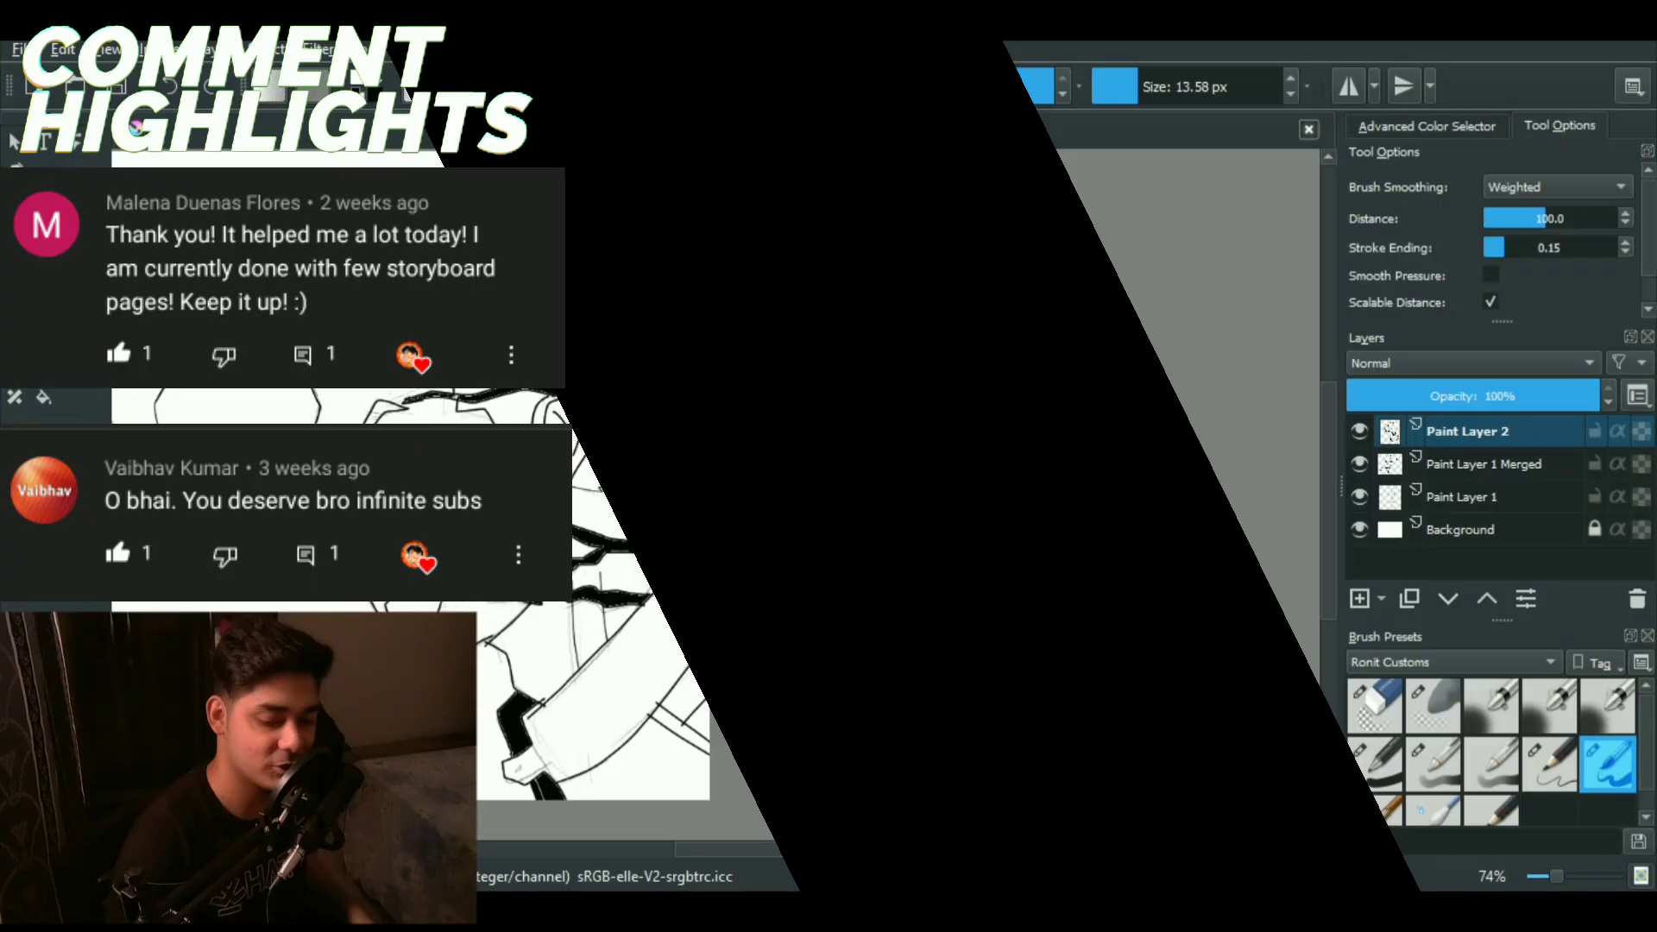